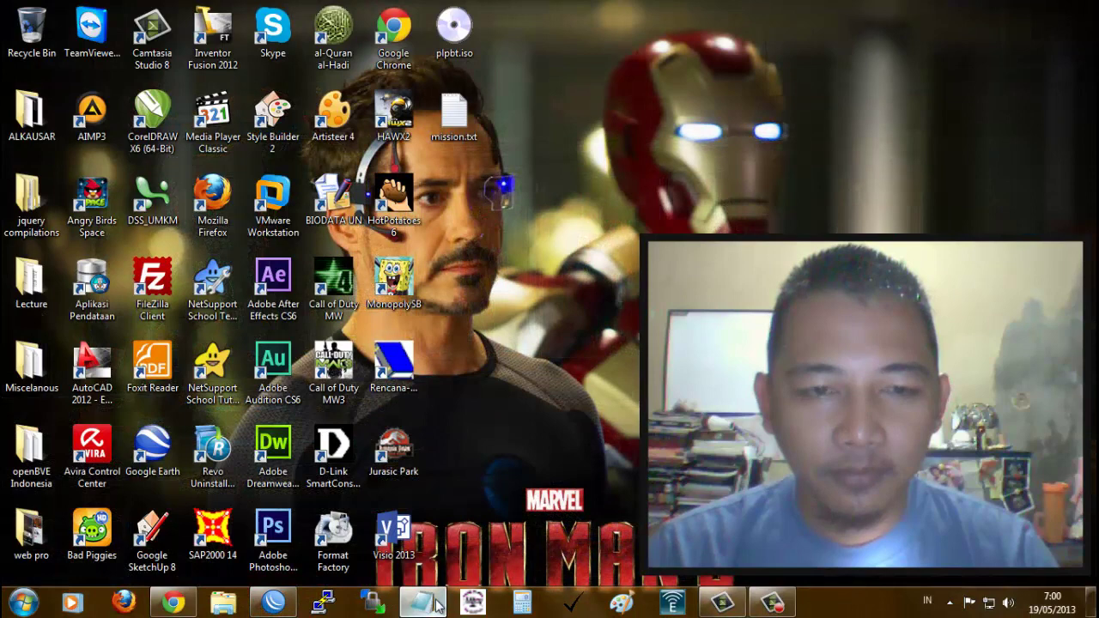
Step: Read through the mission list in mission.txt and put the notes window away
click(437, 604)
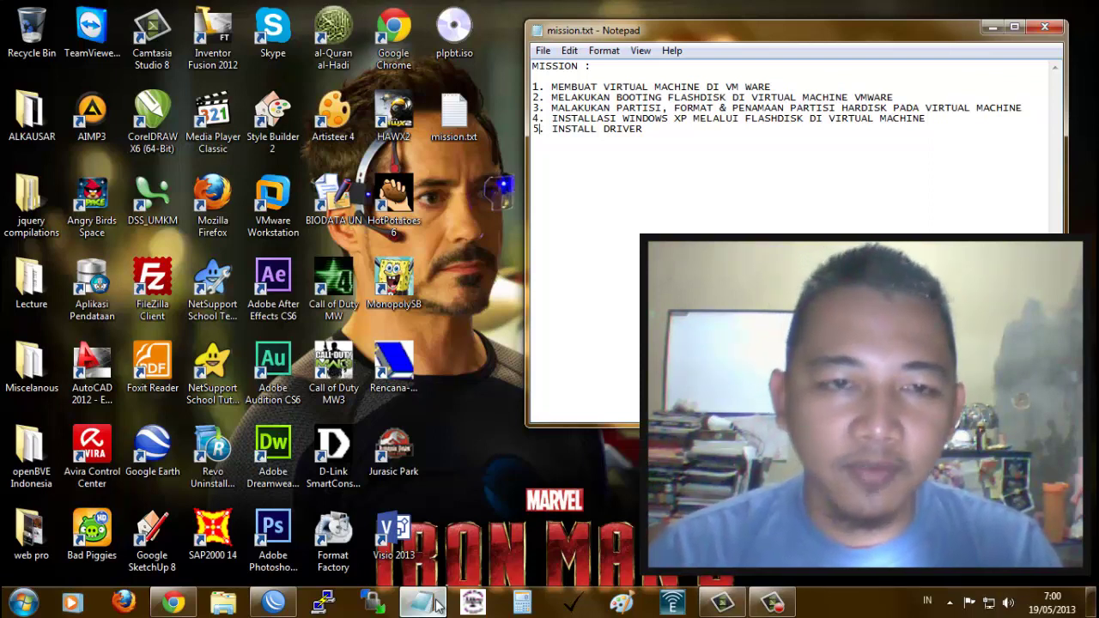
click(991, 29)
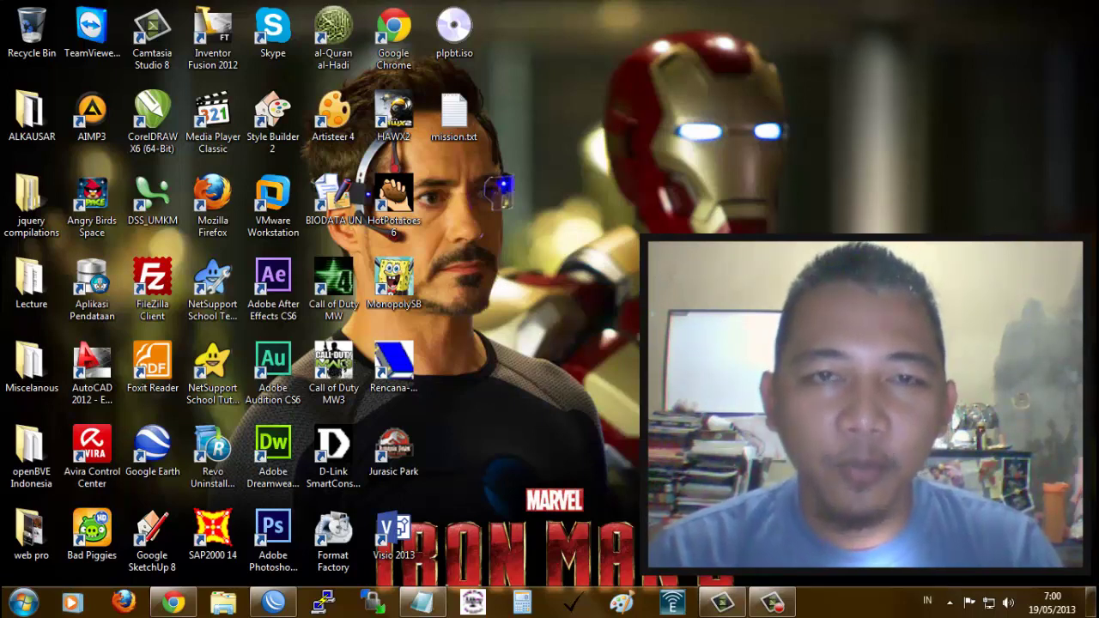
Step: Open VMware Workstation and start creating a new virtual machine with the Typical (recommended) configuration
double_click(301, 203)
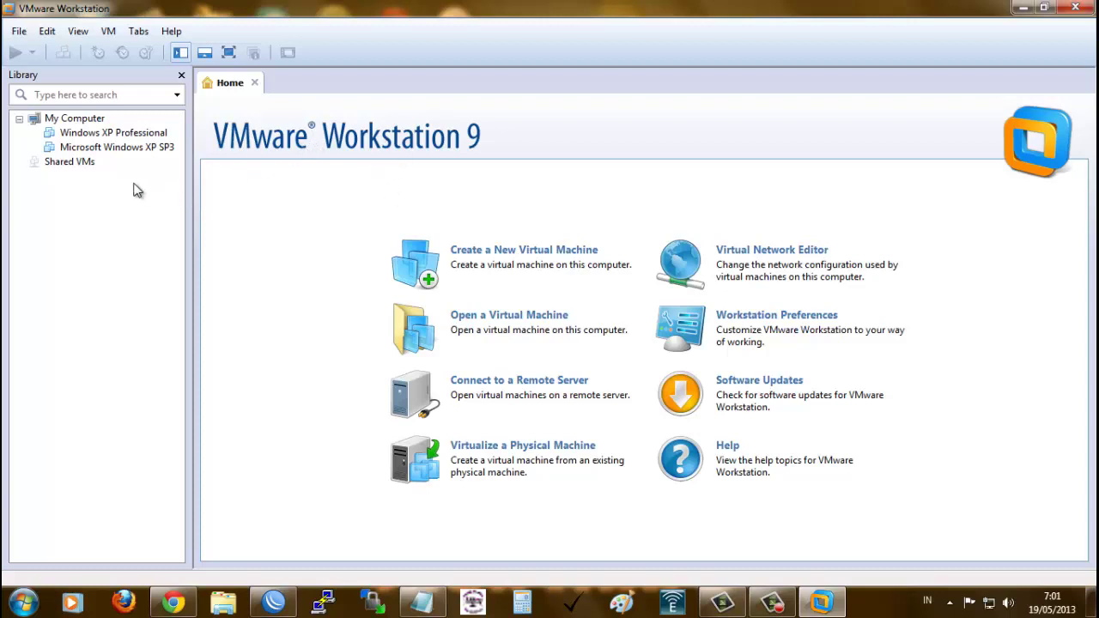
click(19, 32)
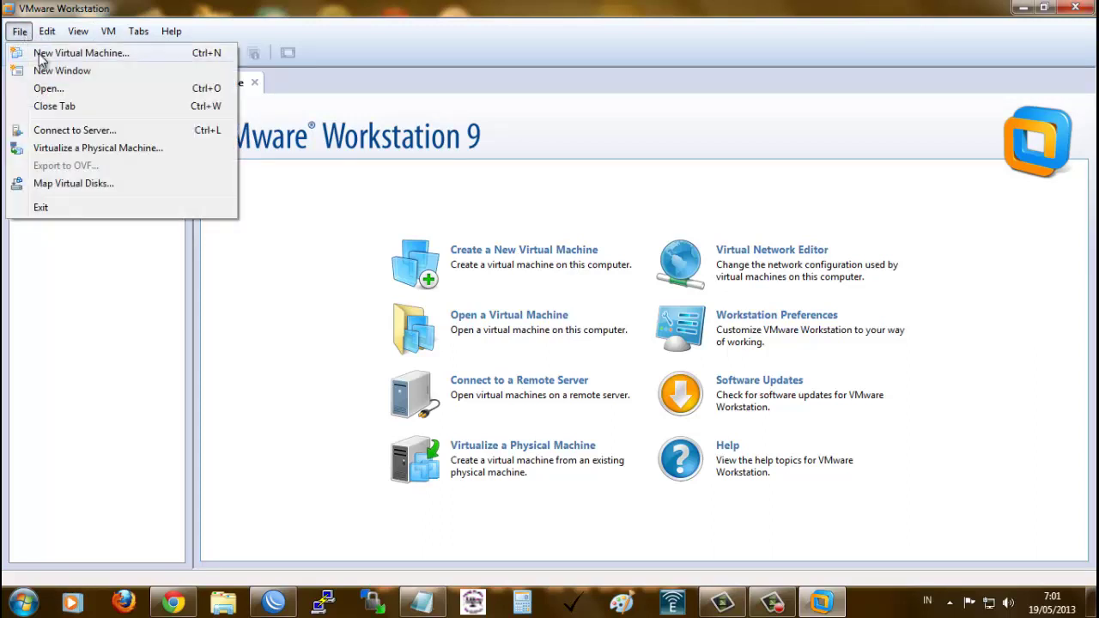
click(748, 43)
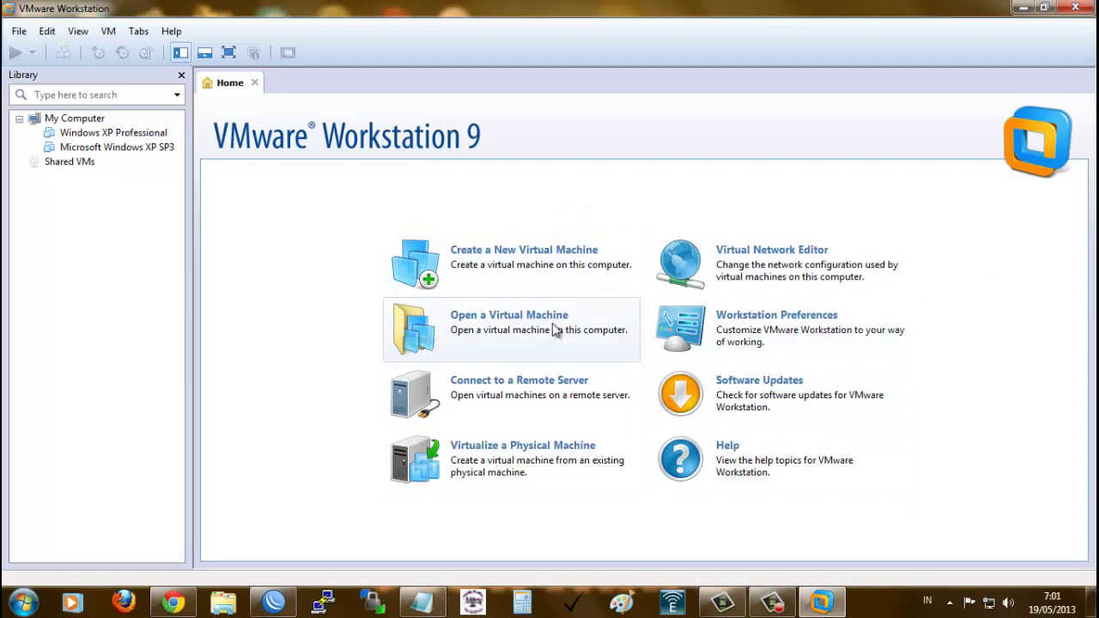
click(525, 272)
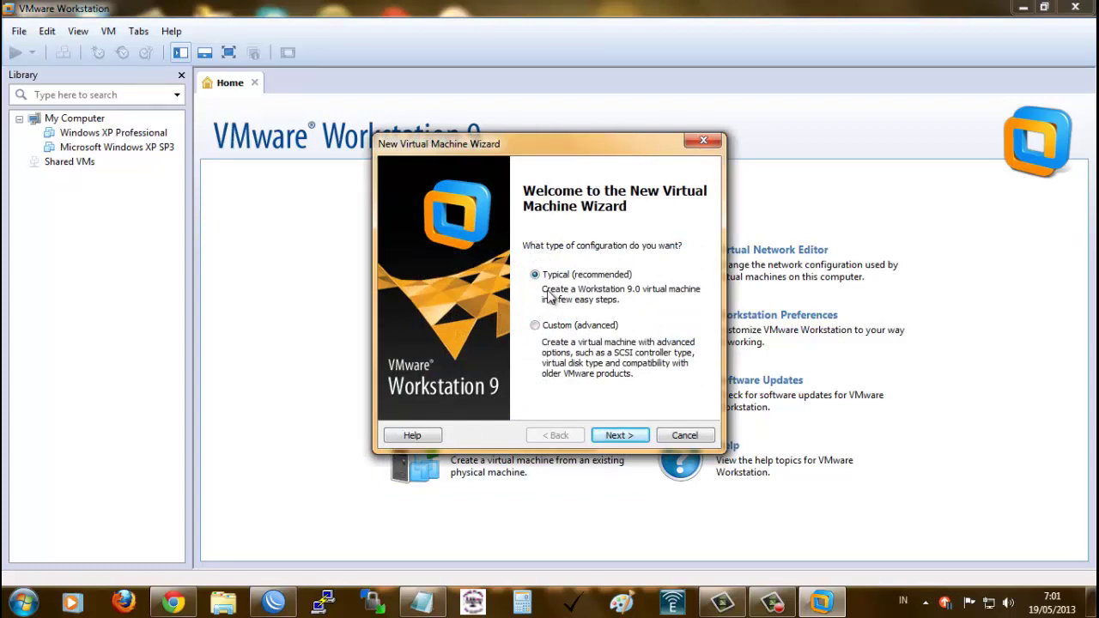
click(544, 284)
click(639, 437)
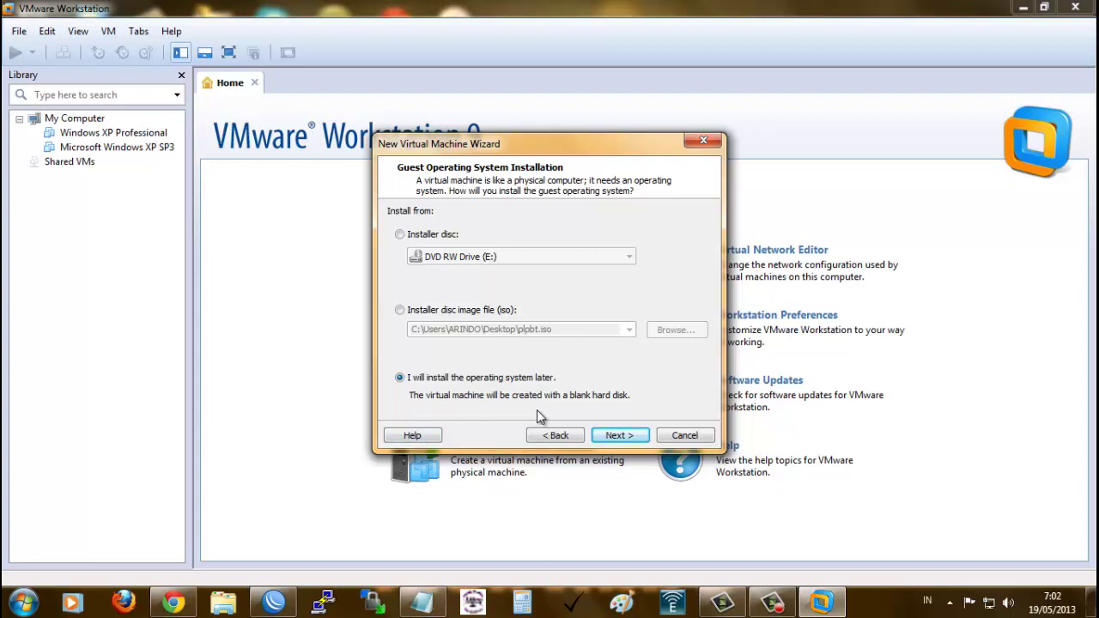
Step: Choose to install the operating system later and set the guest system to Microsoft Windows, version Windows XP Professional
click(615, 438)
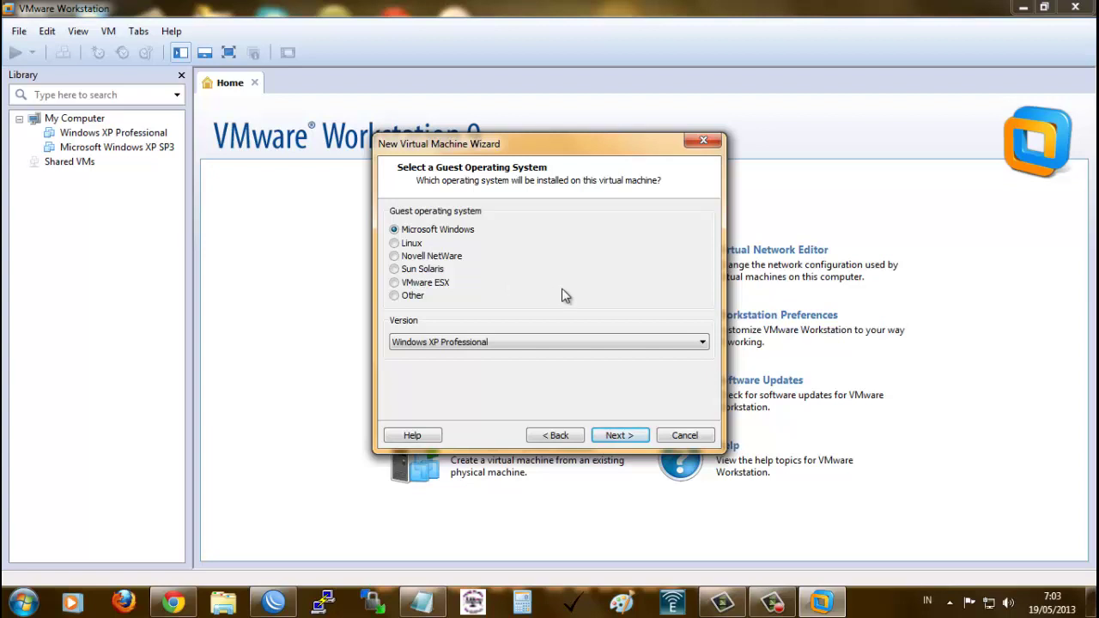
click(671, 340)
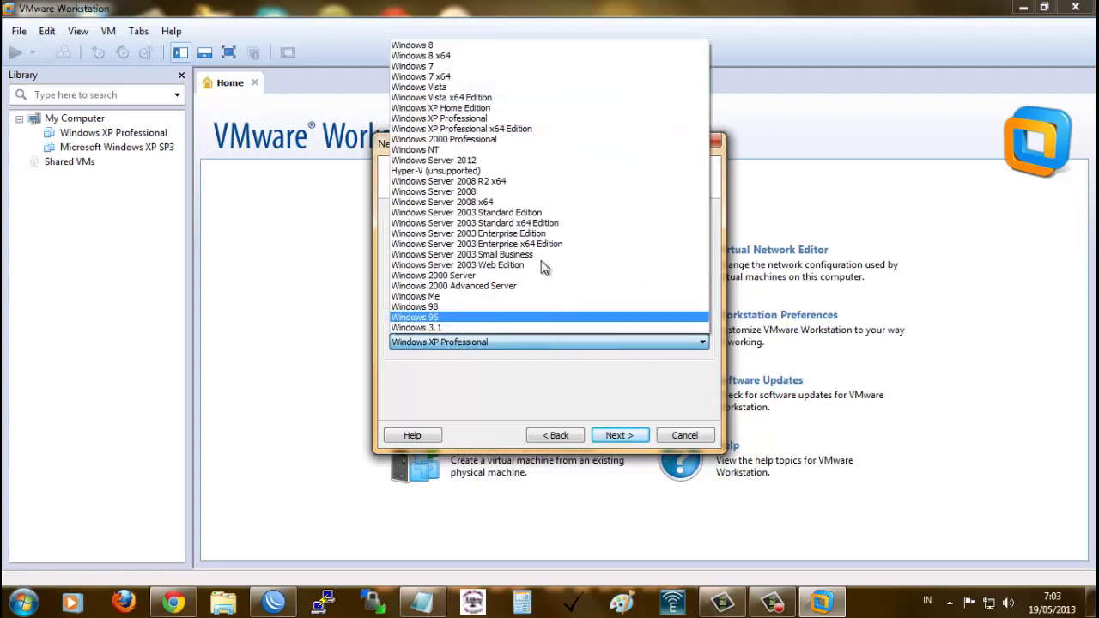
click(467, 120)
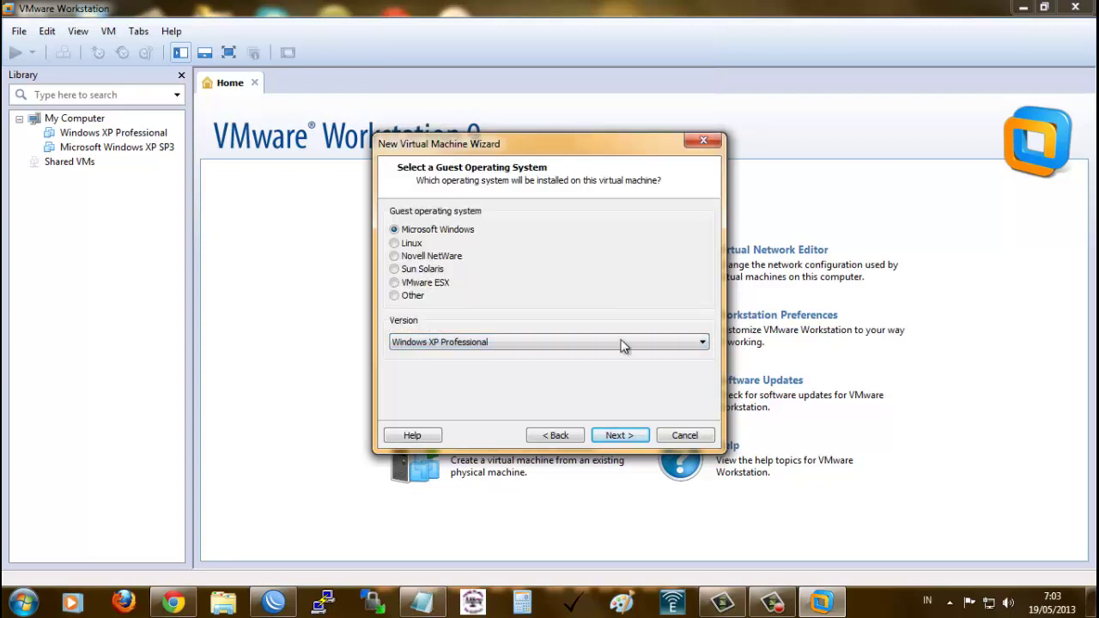
click(619, 436)
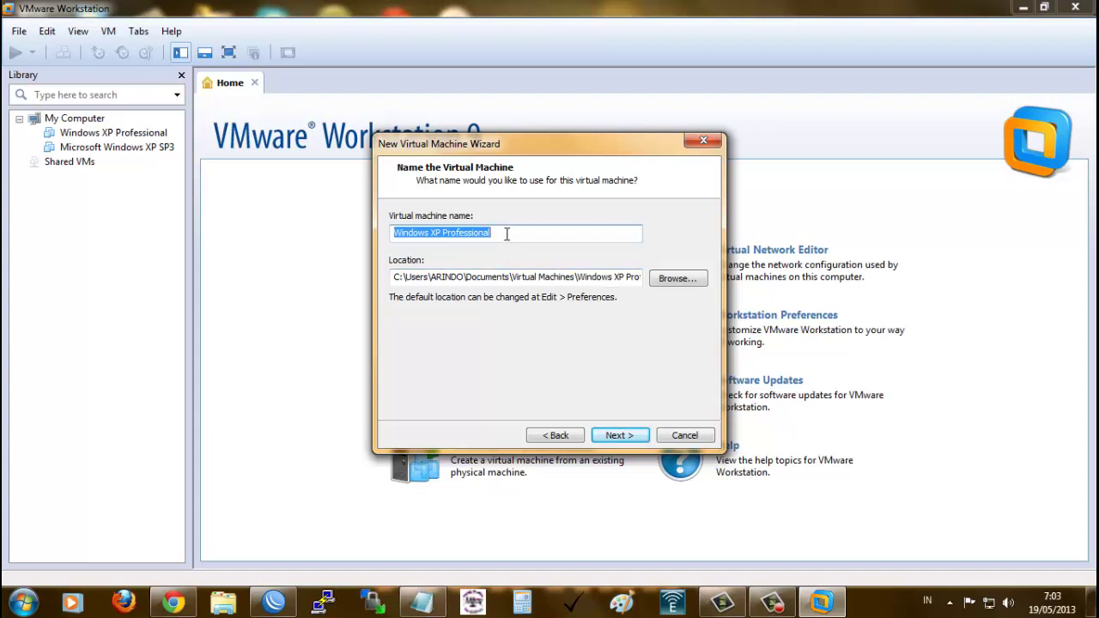
Step: Name the virtual machine "Windows XP SP3" and accept the default storage location
drag(528, 232, 337, 233)
text(Wind)
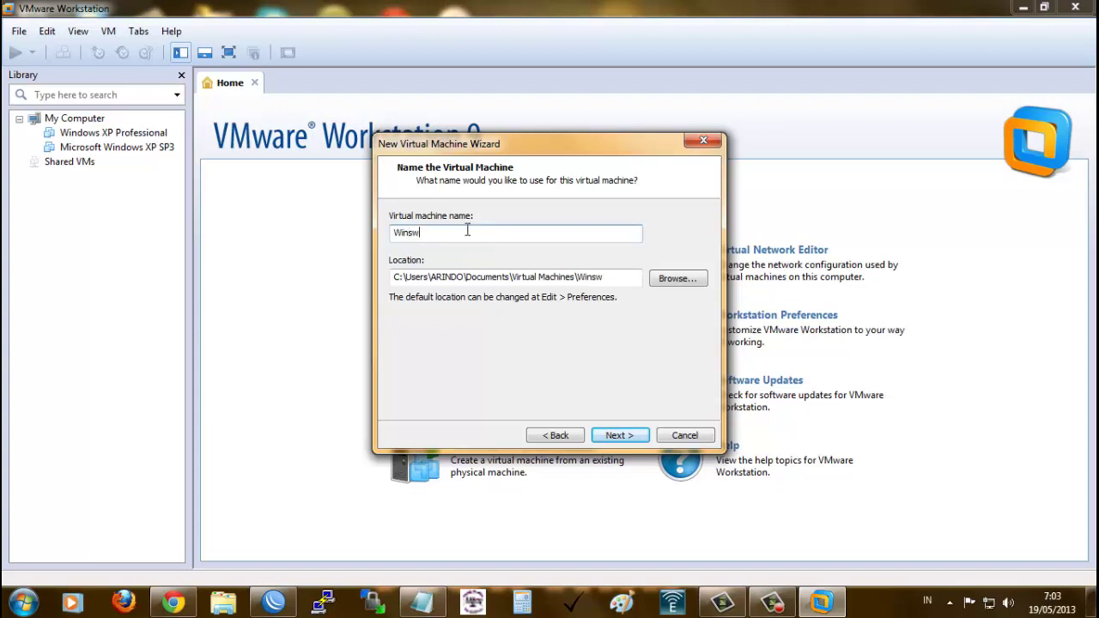
text(ows XP SP3)
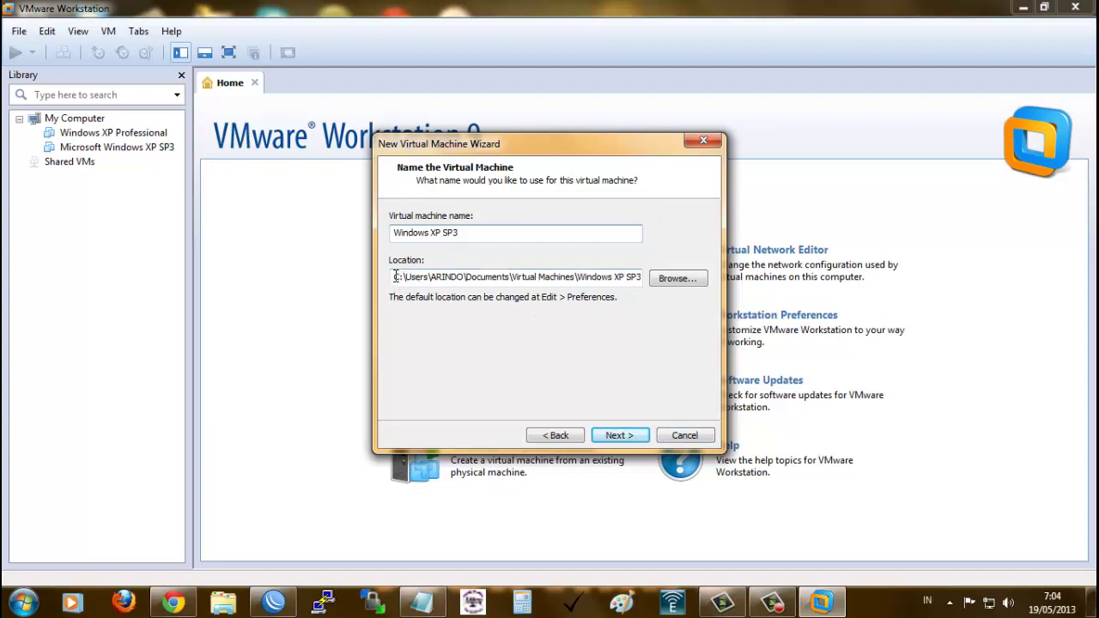
click(430, 276)
drag(394, 276, 693, 280)
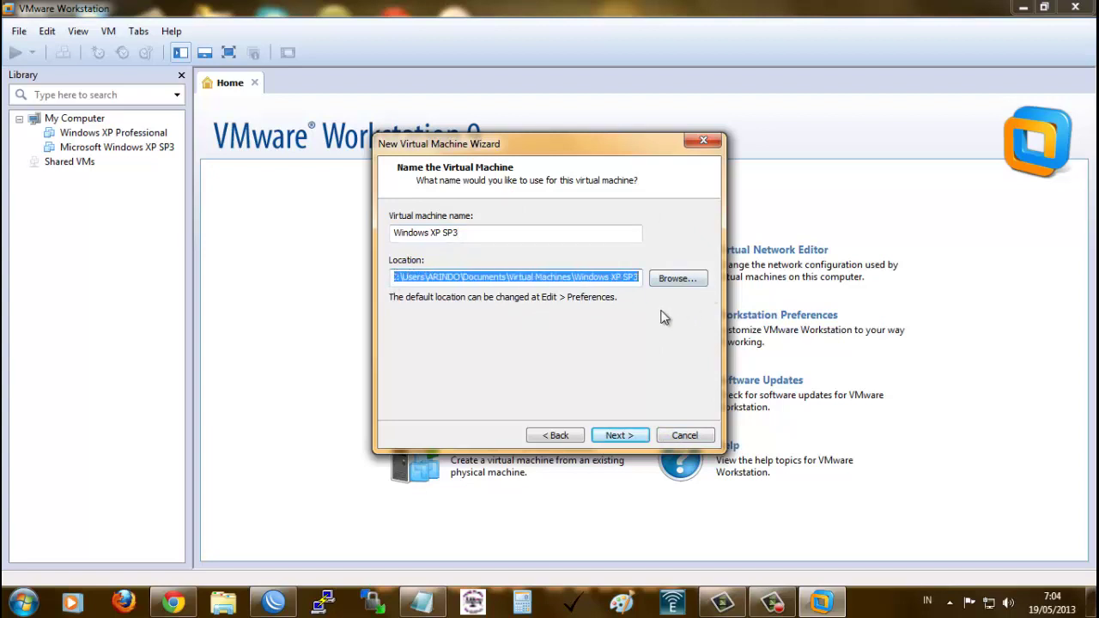
drag(404, 278, 381, 283)
click(409, 279)
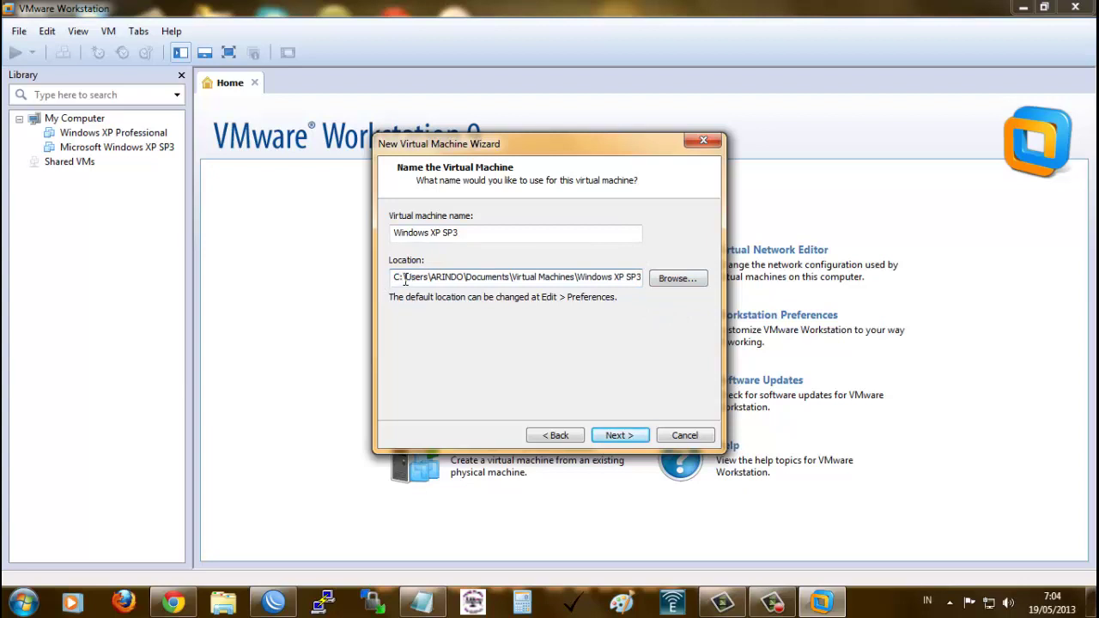
click(634, 438)
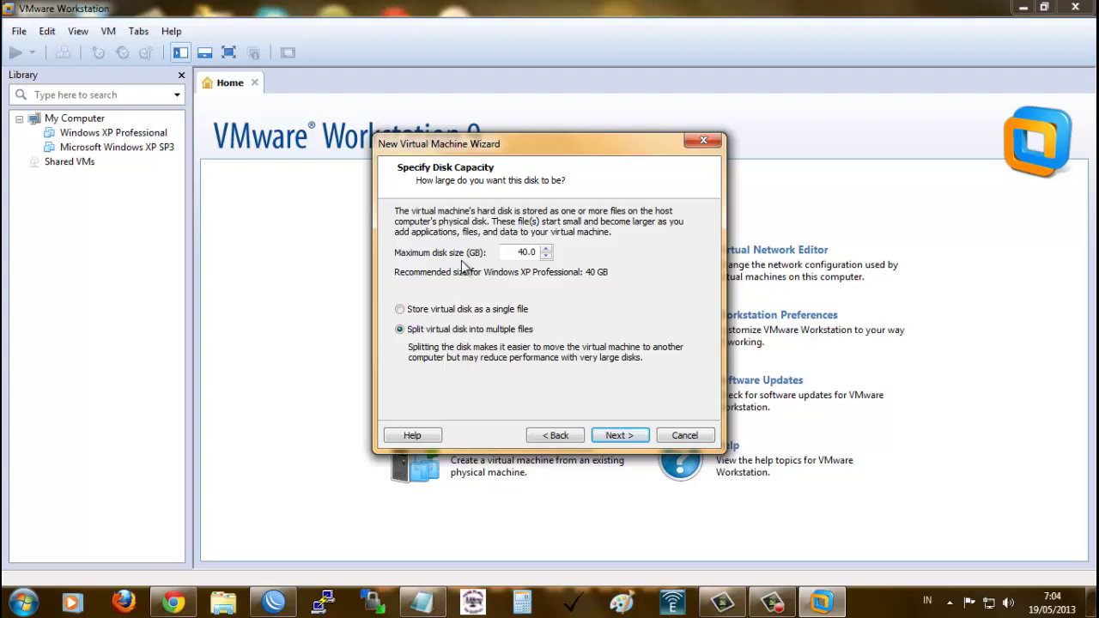
Step: Accept a maximum disk size of 40 GB with the virtual disk split into multiple files
drag(506, 253, 541, 252)
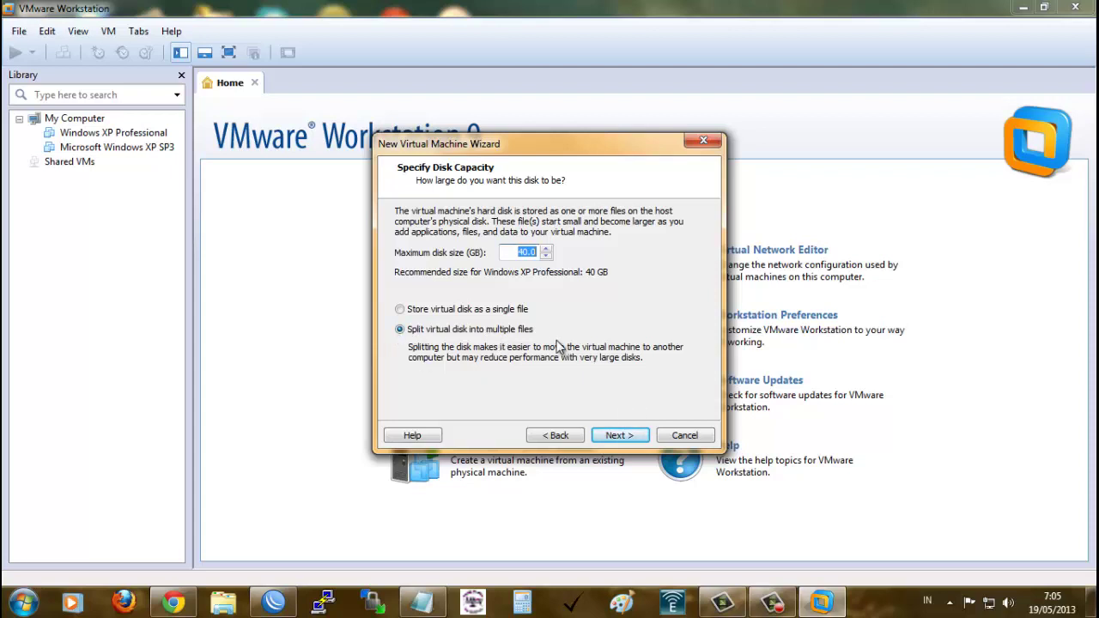
click(611, 439)
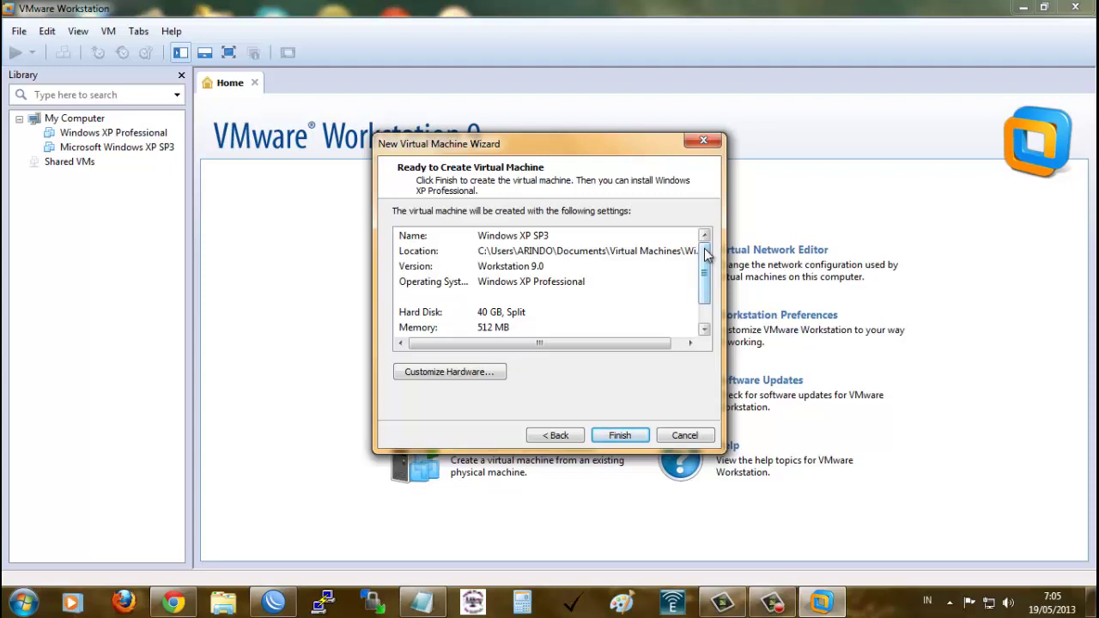
Step: Review the new virtual machine's summary, including operating system, hard disk, memory, network adapter and other devices
drag(704, 248, 715, 195)
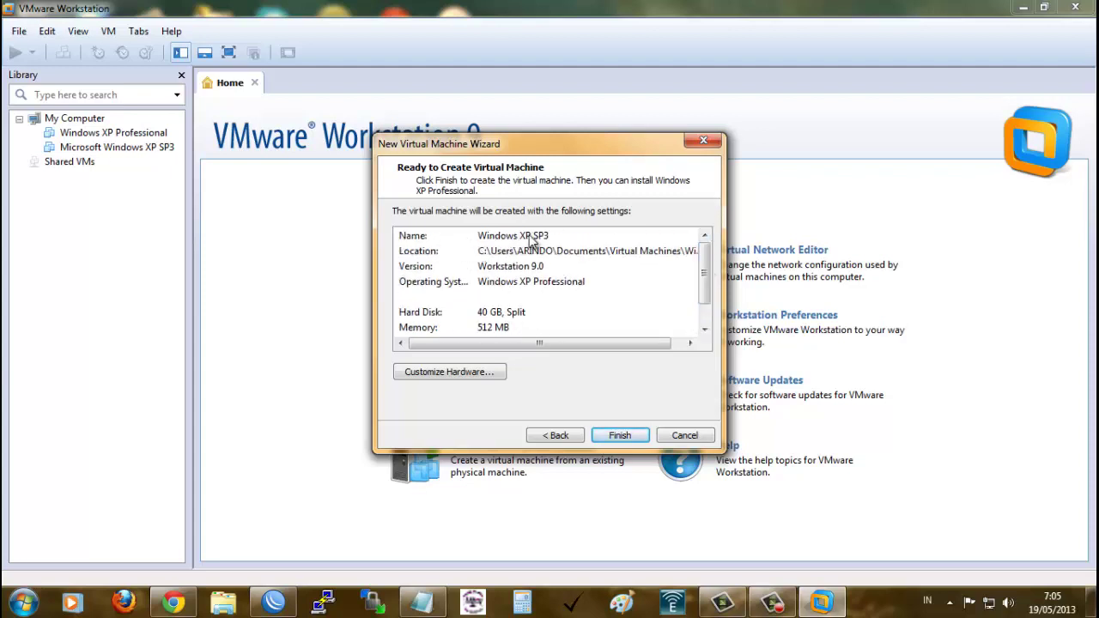
mouse_move(551, 344)
mouse_down()
mouse_move(605, 344)
mouse_move(550, 344)
mouse_up()
click(512, 272)
click(521, 282)
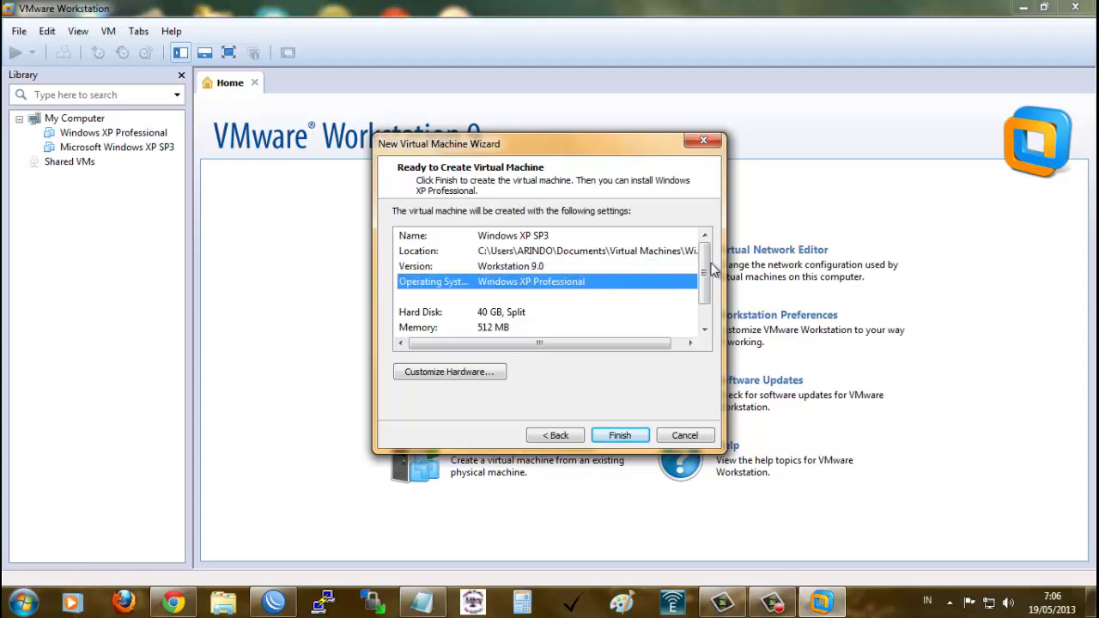
scroll(709, 274, down, 1)
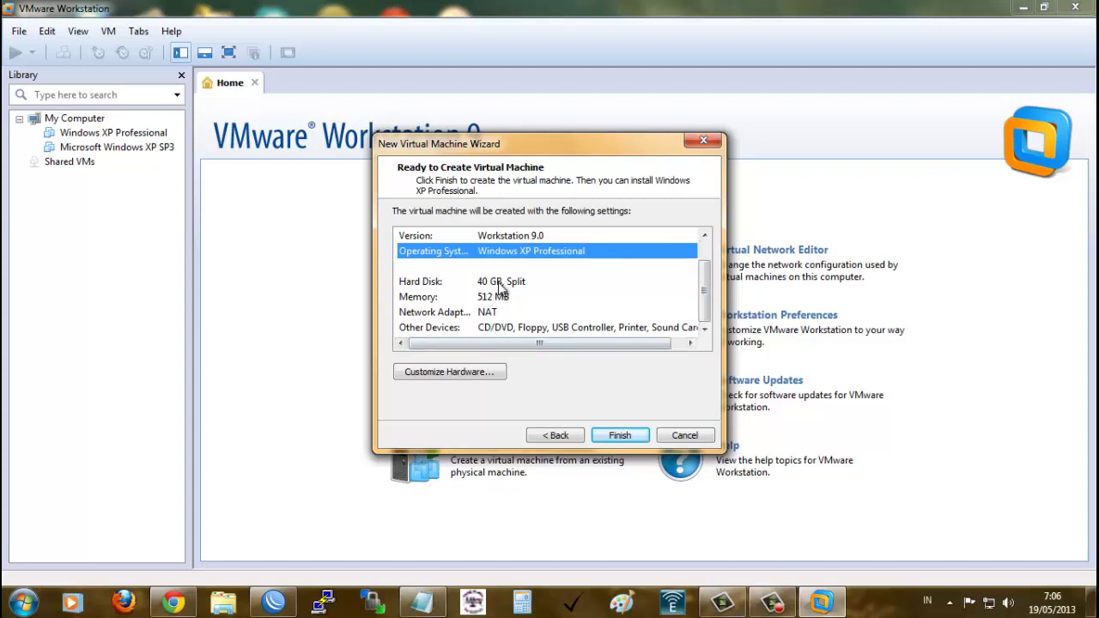
click(526, 287)
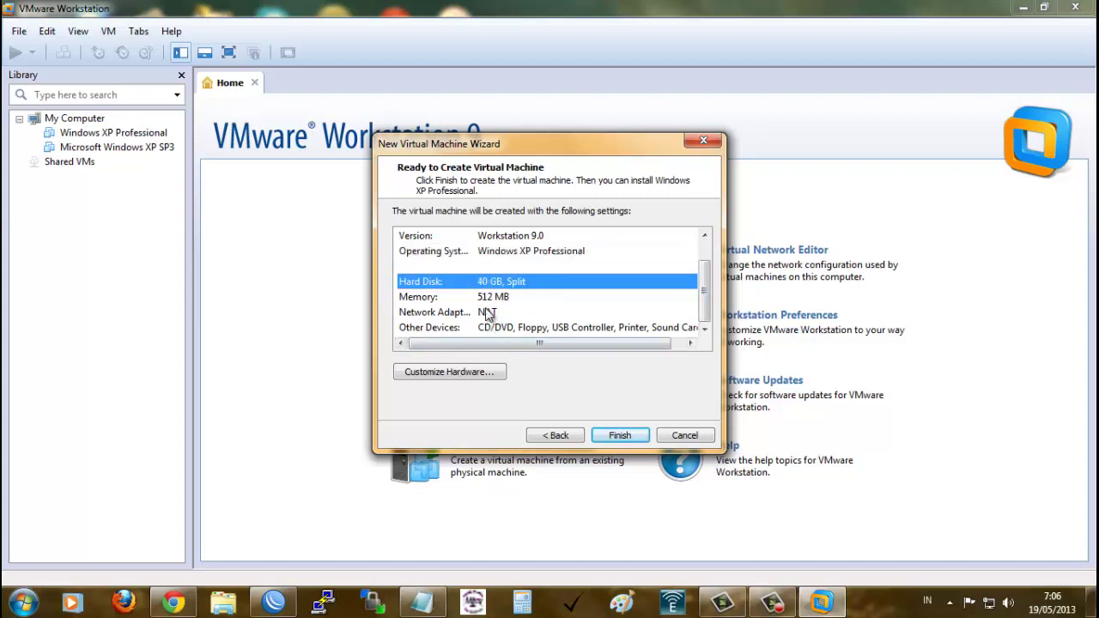
click(503, 300)
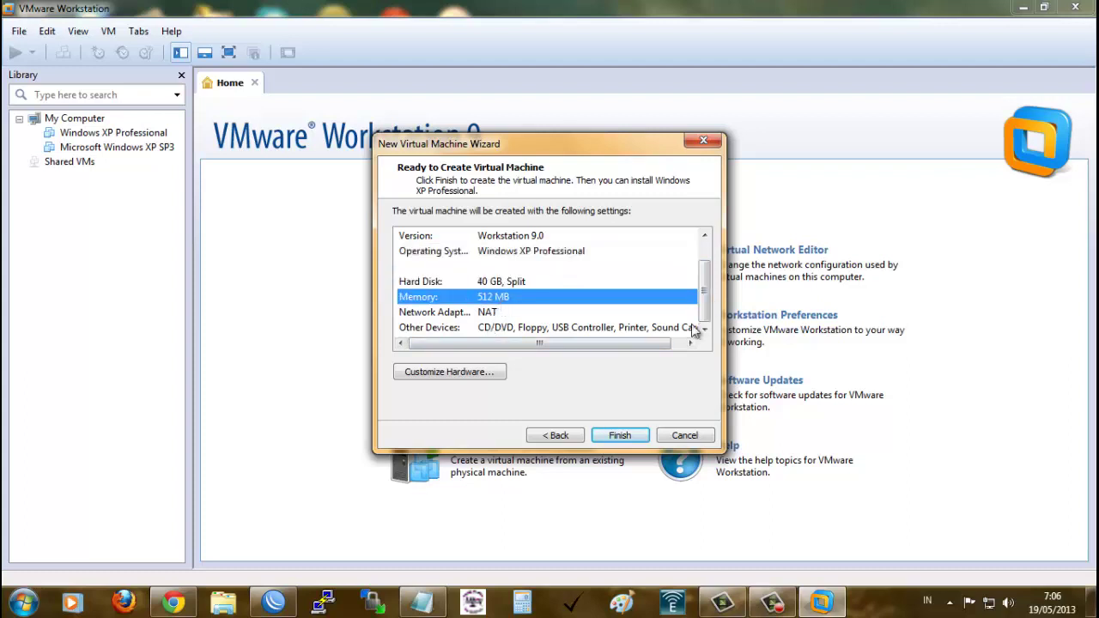
click(479, 316)
click(521, 326)
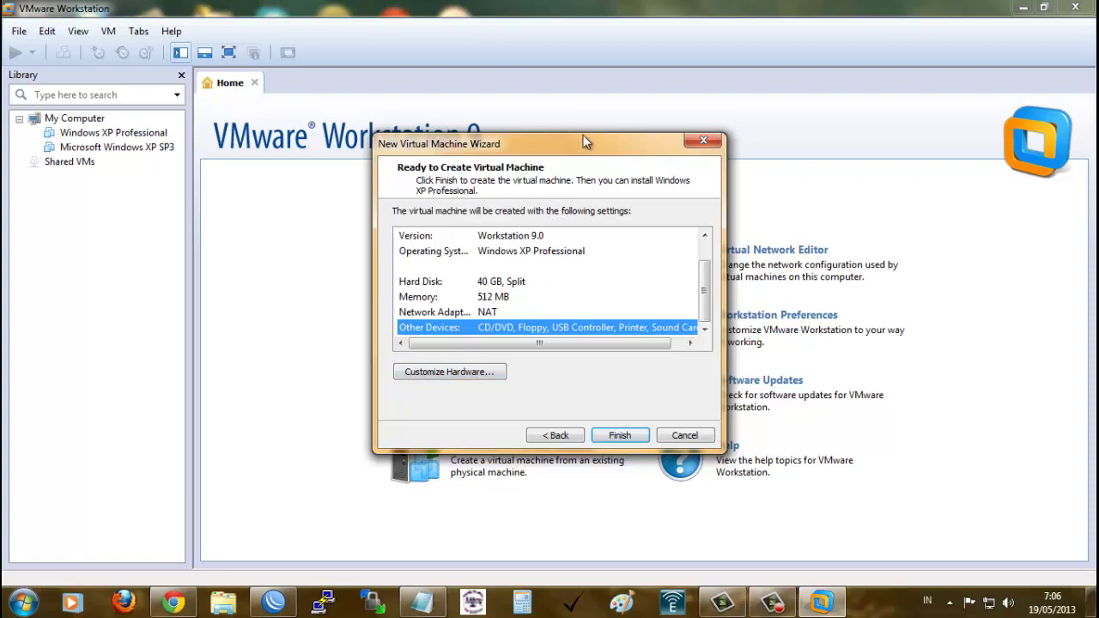
Step: Customize the new virtual machine's hardware by setting its memory to 1024 MB
drag(583, 142, 728, 95)
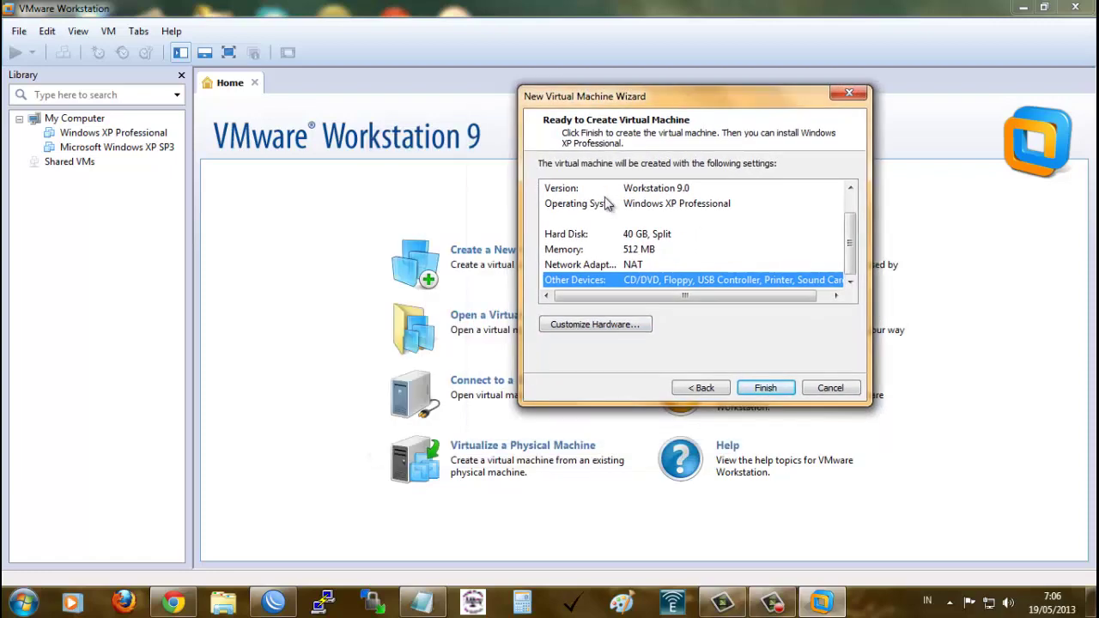
click(624, 327)
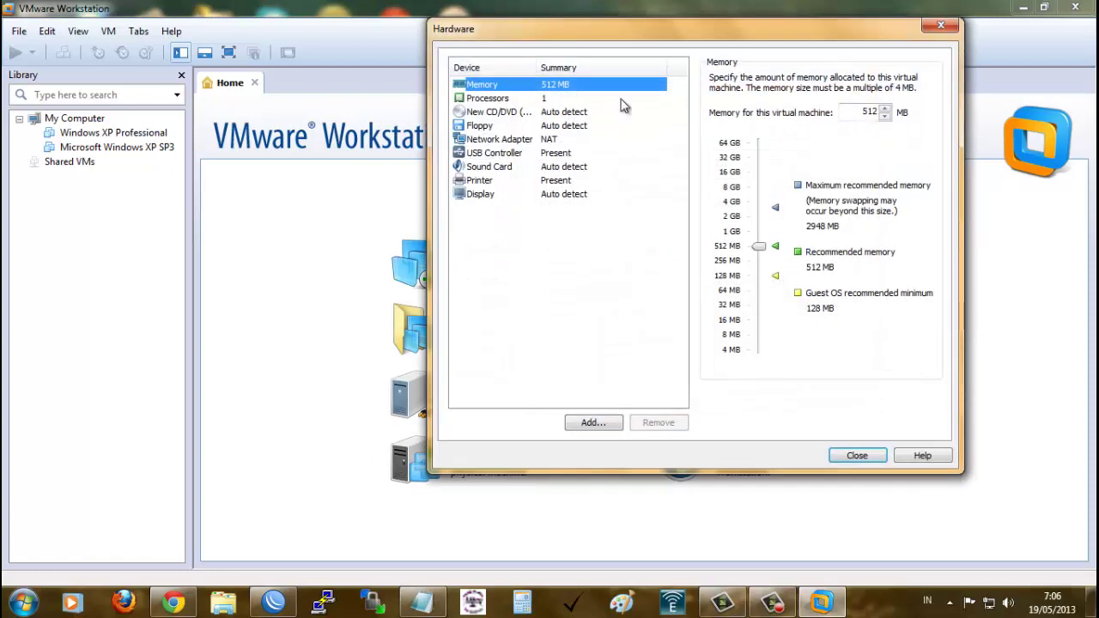
drag(642, 35, 448, 60)
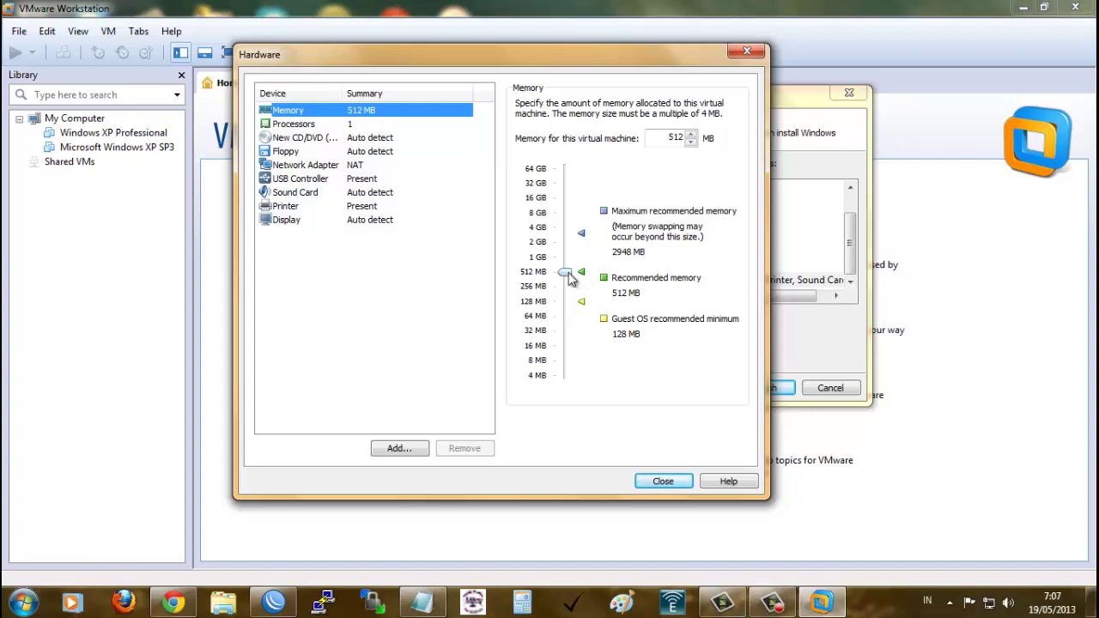
drag(571, 280, 573, 262)
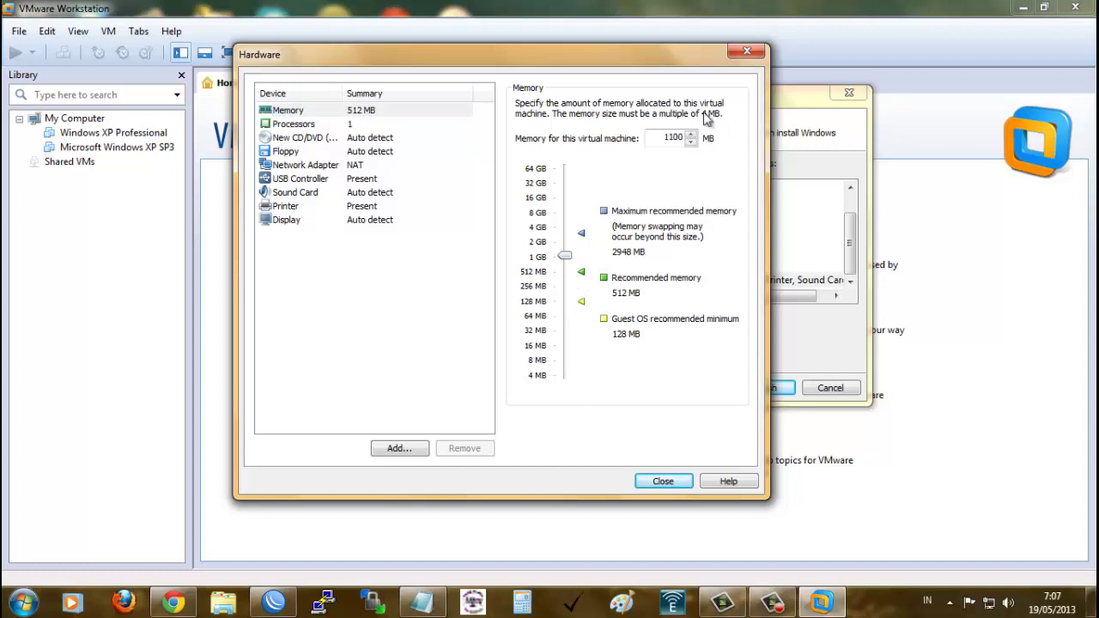
drag(667, 138, 683, 138)
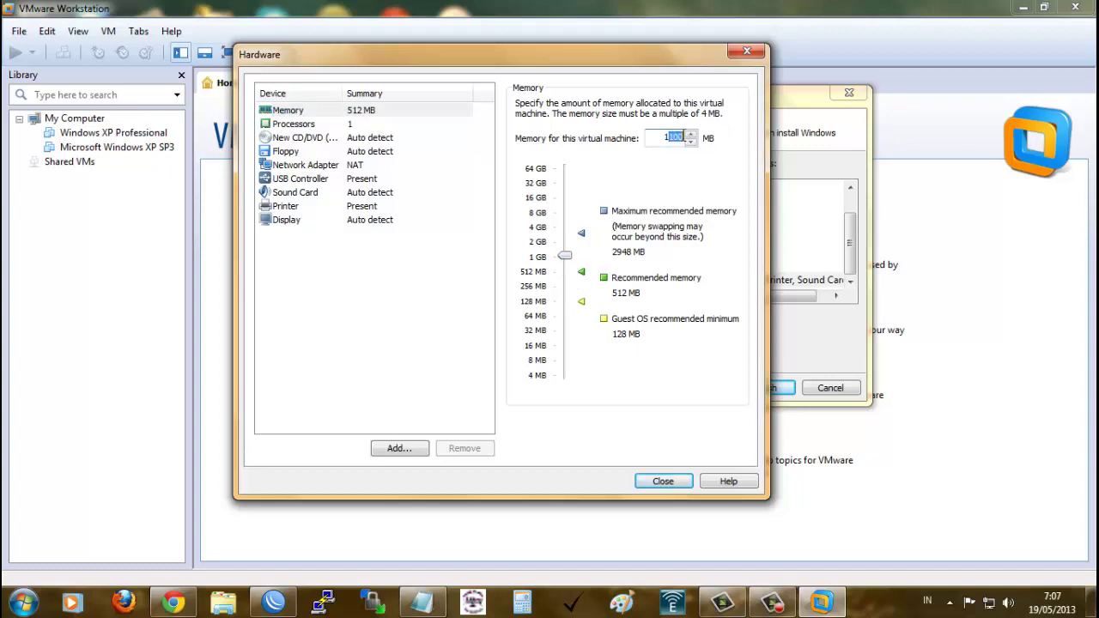
click(565, 256)
drag(565, 262, 566, 263)
click(305, 113)
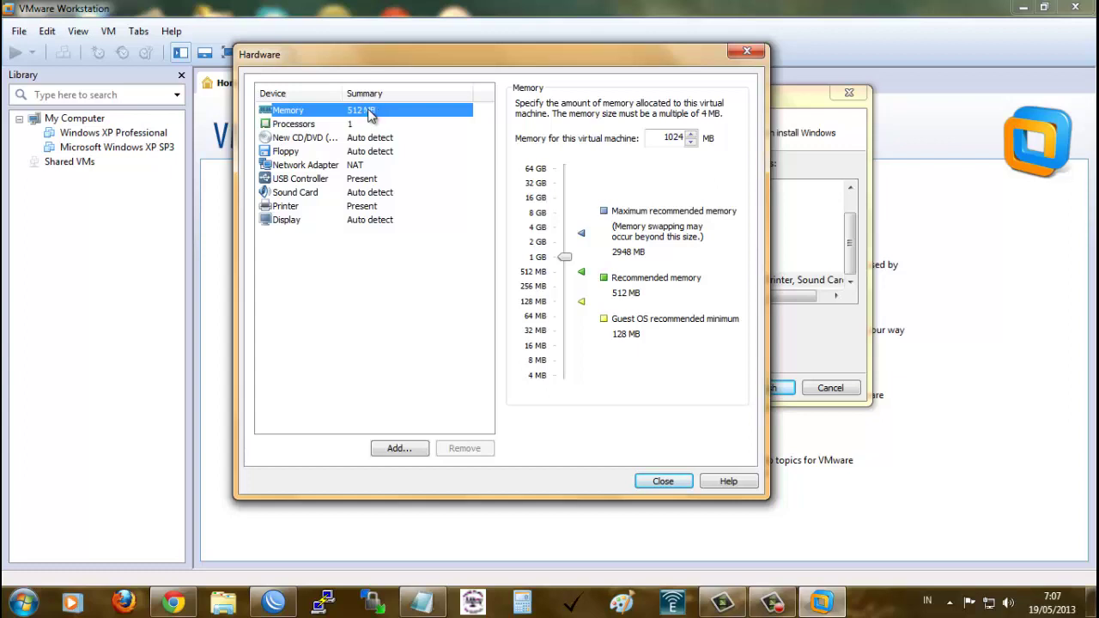
click(305, 127)
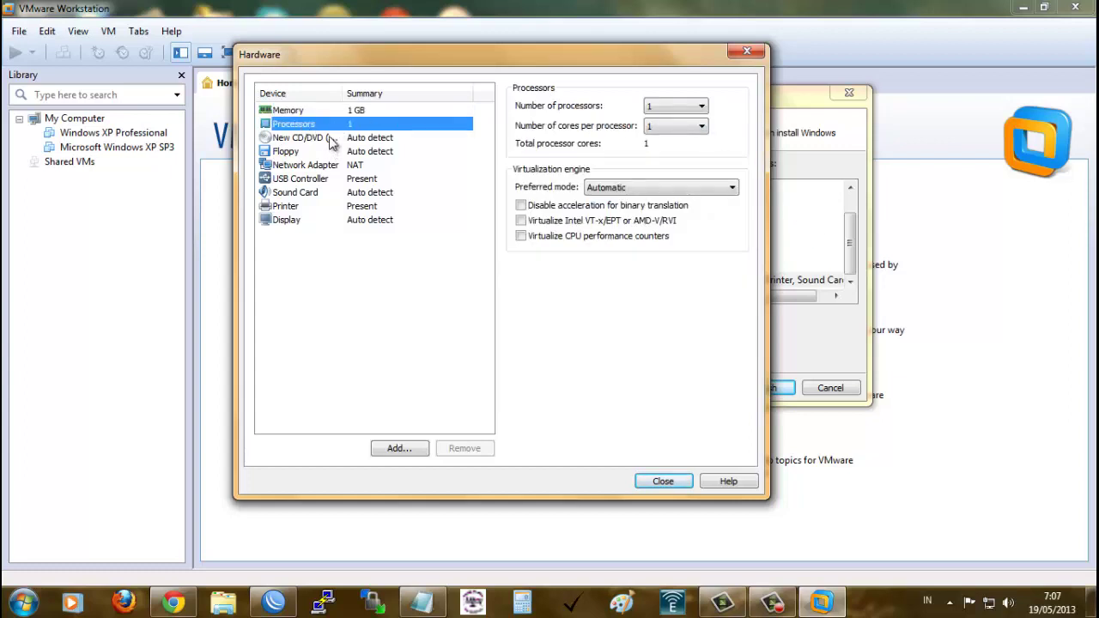
click(336, 112)
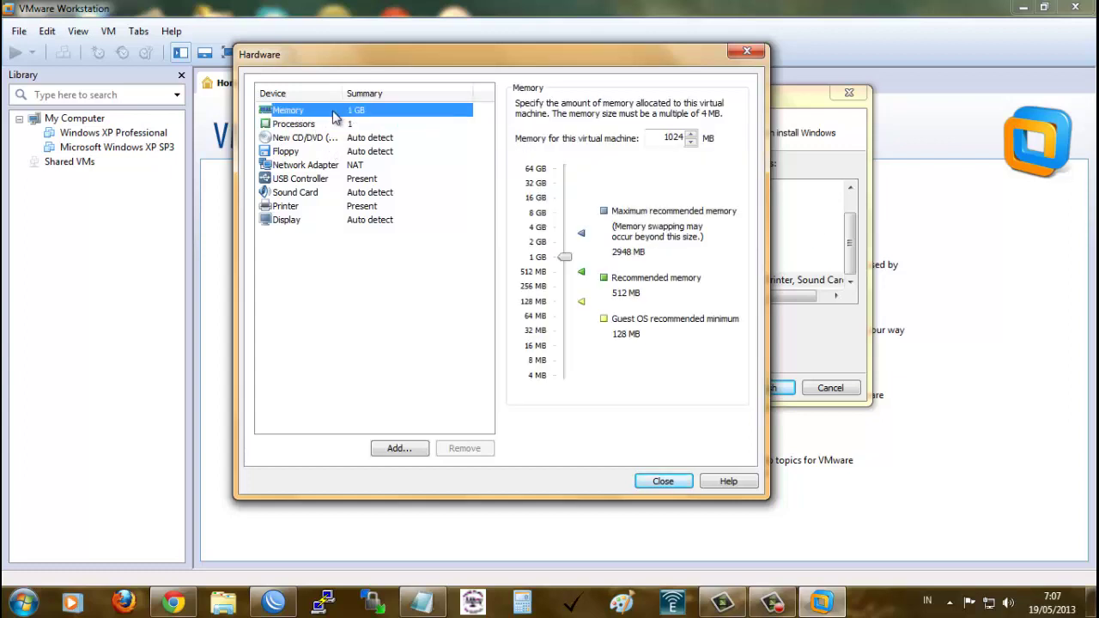
Step: Set the new CD/DVD (IDE) drive to use an ISO image file instead of a physical drive
click(299, 140)
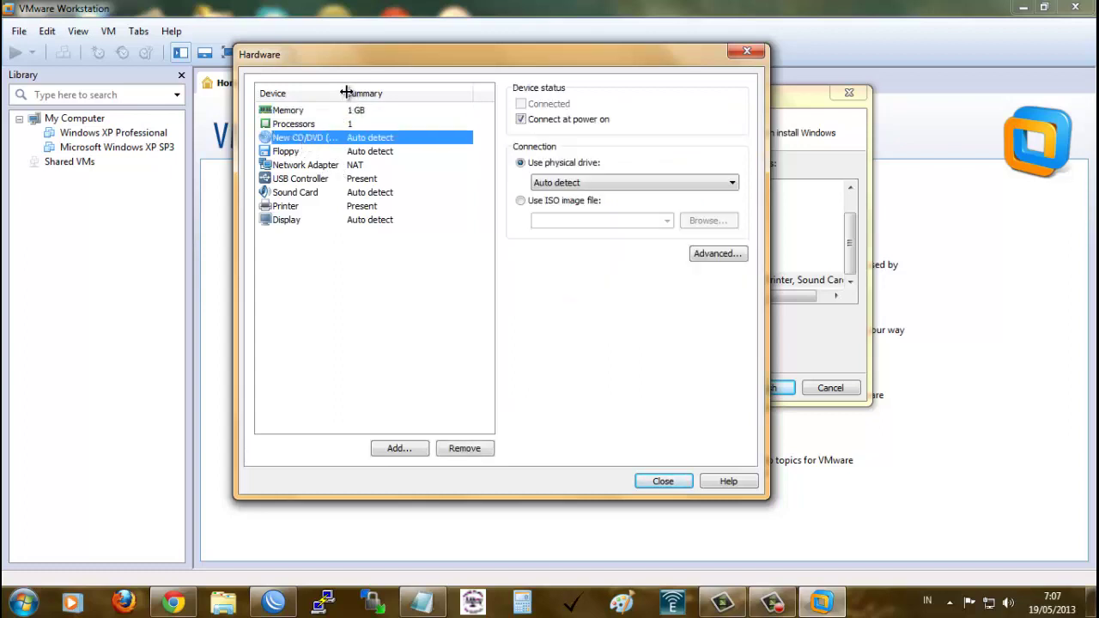
drag(346, 92, 378, 93)
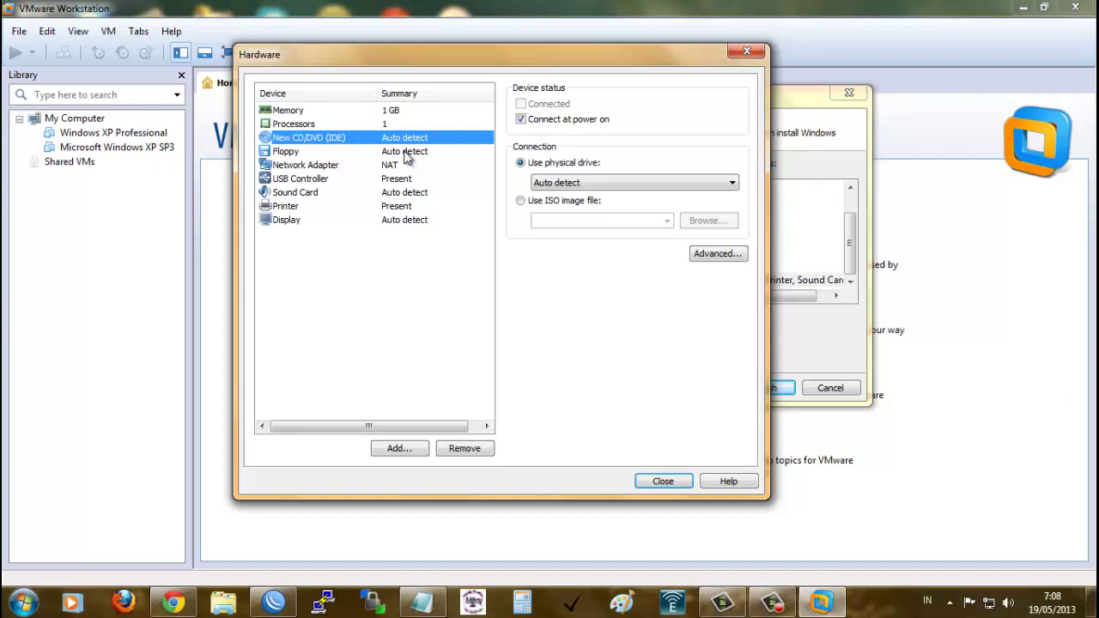
click(661, 182)
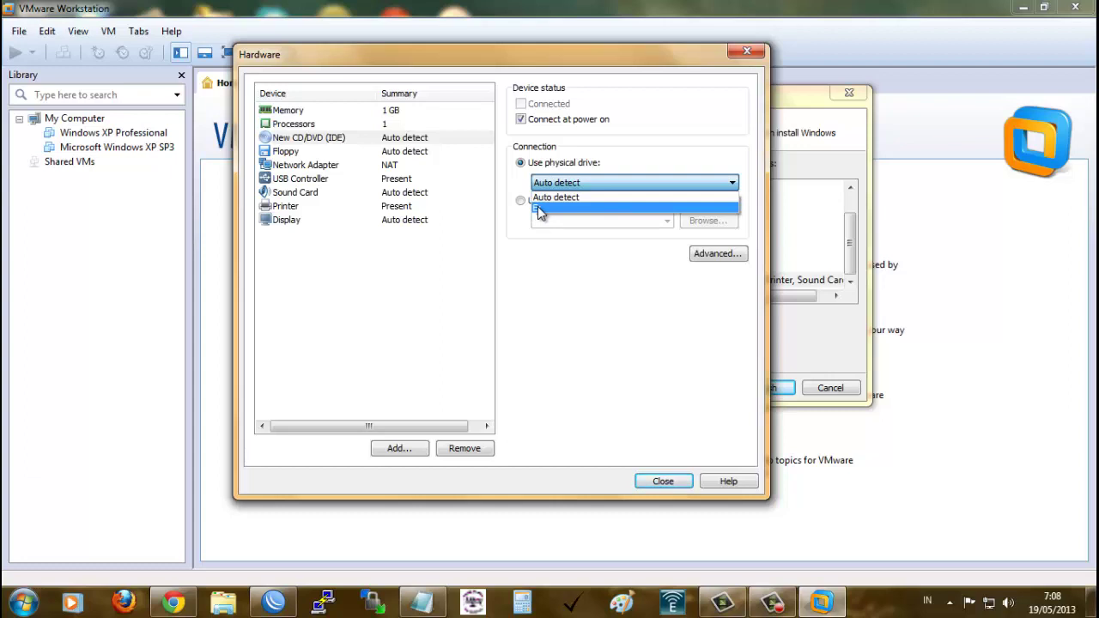
click(513, 179)
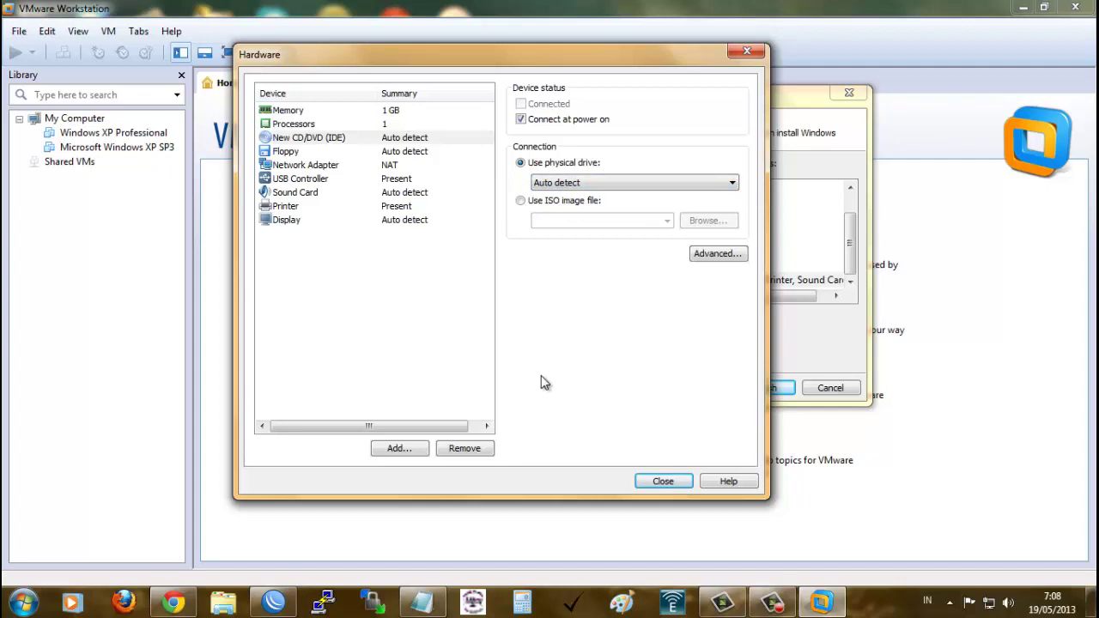
click(521, 201)
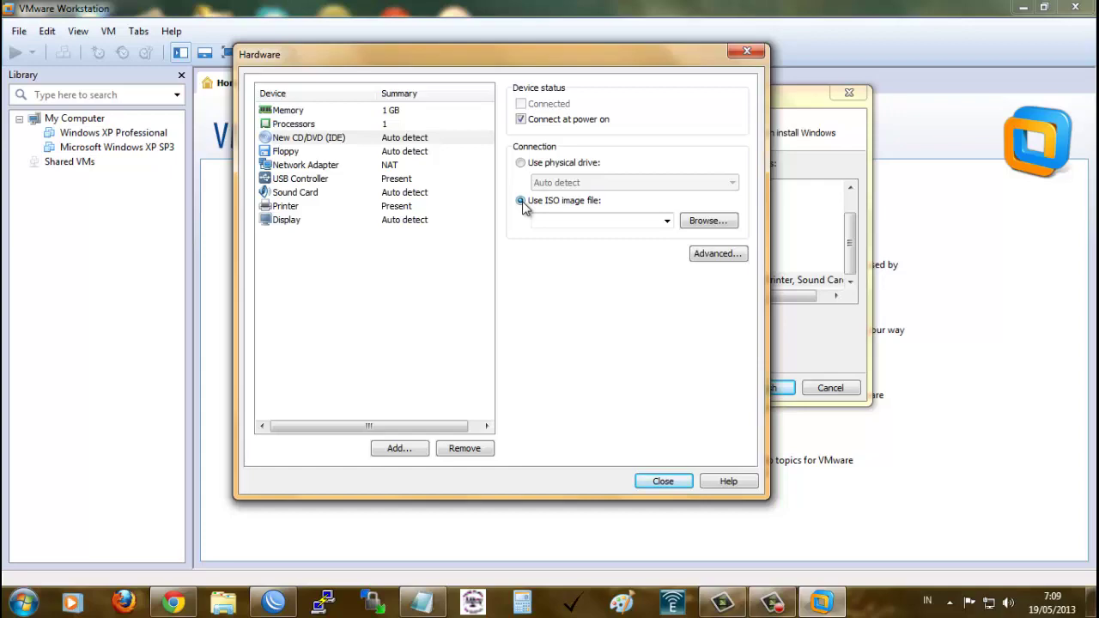
Step: Switch to Chrome, download plpbt-5.0.14.zip from the Plop Boot Manager download page and open the archive
click(173, 603)
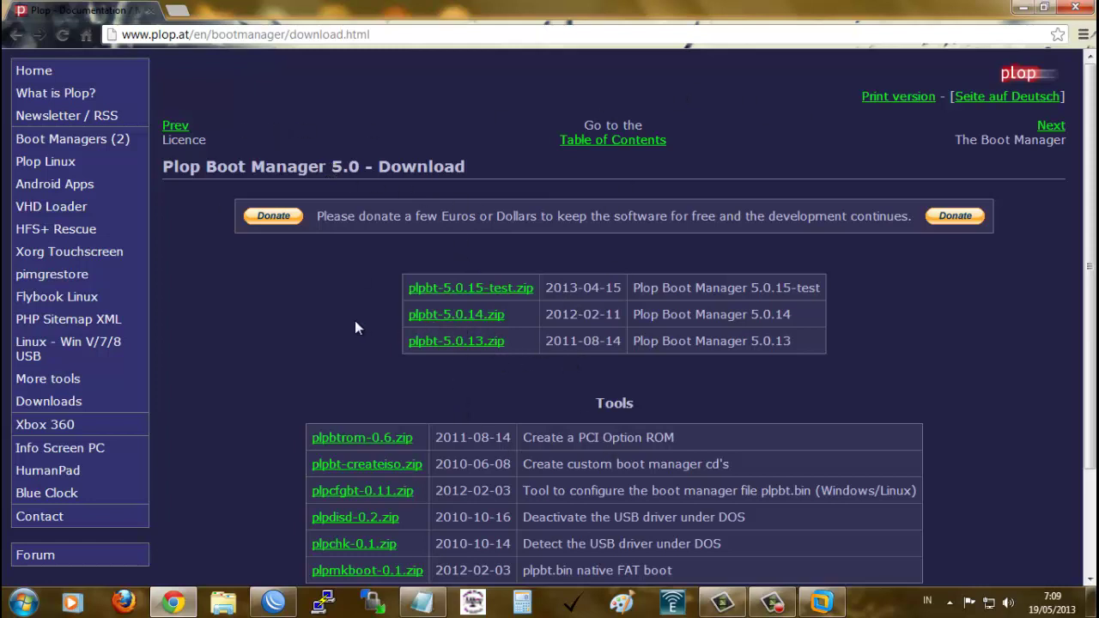
click(464, 325)
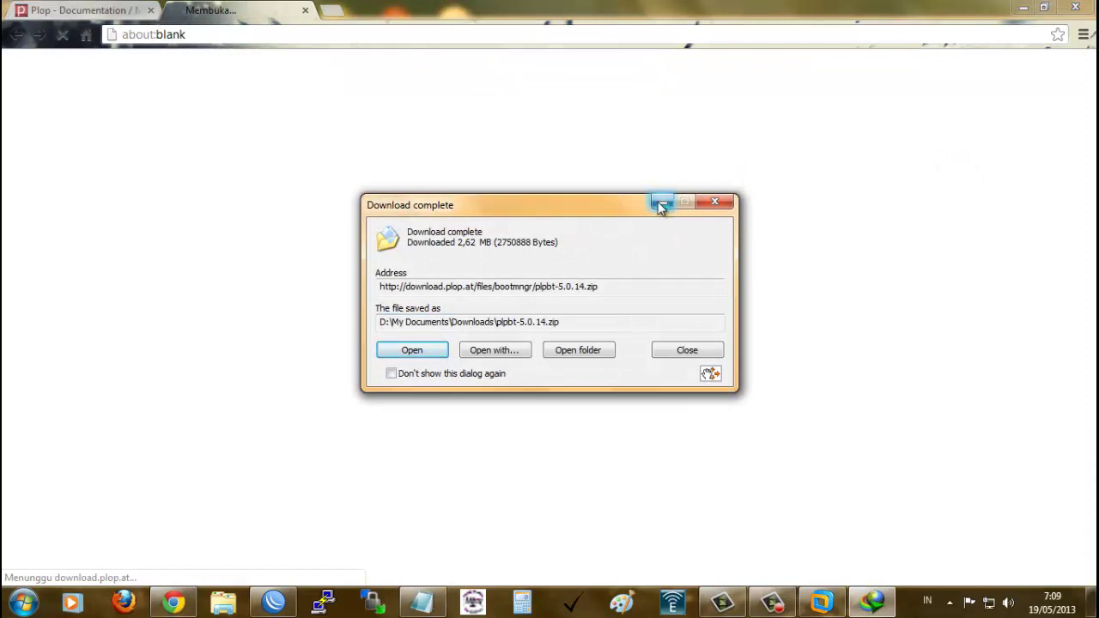
click(434, 349)
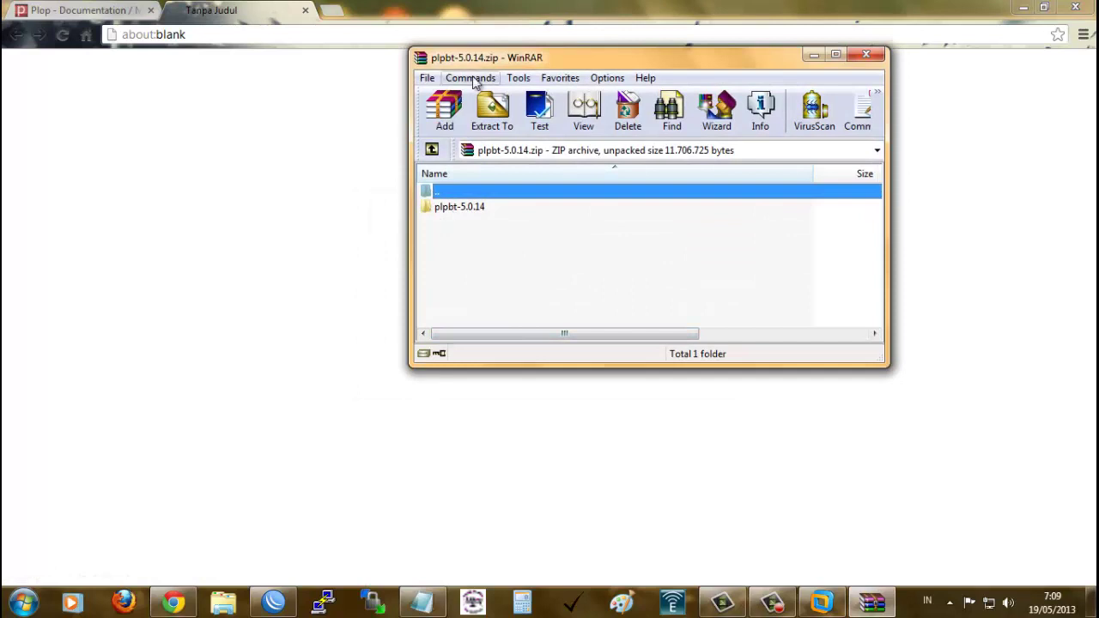
Step: Locate plpbt.iso in the archive's plpbt-5.0.14 folder, and close the archive to find the same file on the desktop
drag(481, 59, 575, 52)
double_click(552, 202)
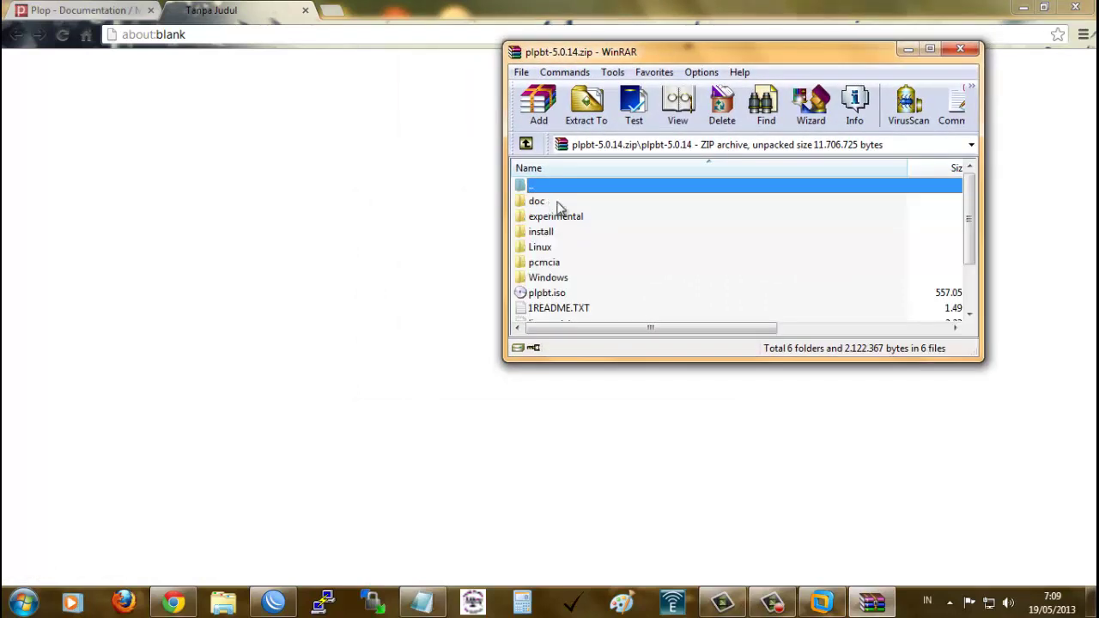
click(558, 296)
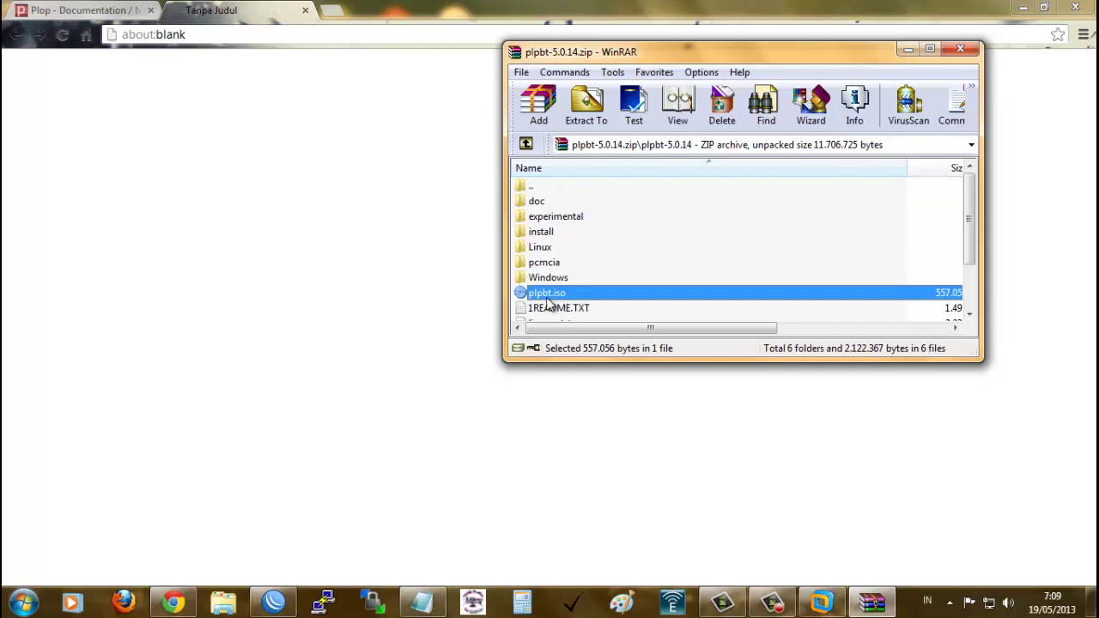
click(1028, 10)
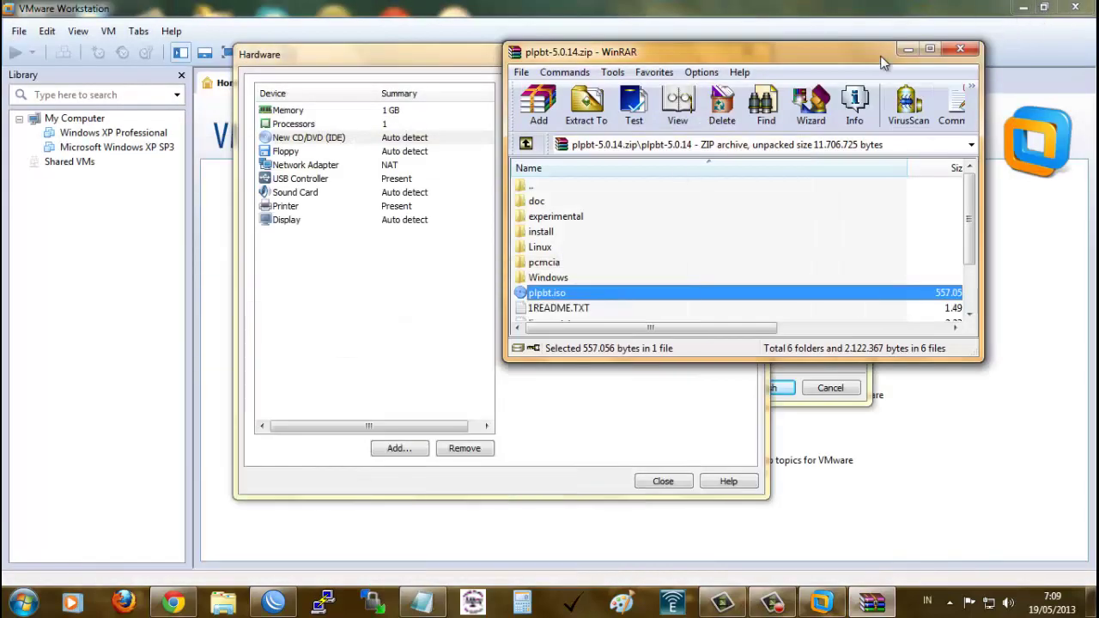
click(959, 49)
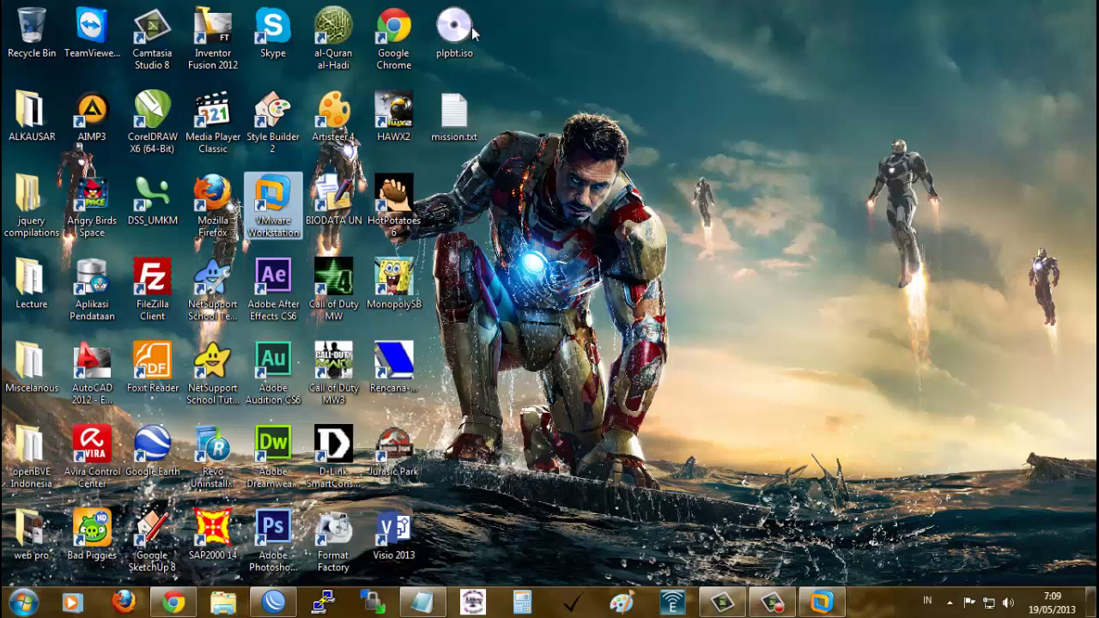
click(445, 43)
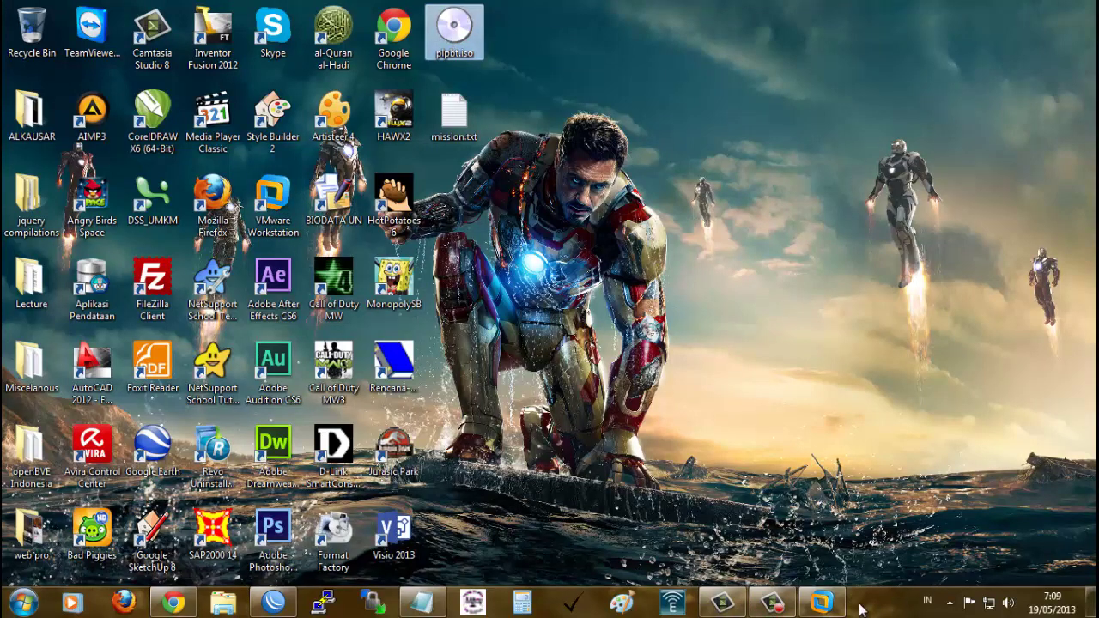
Step: Switch back to VMware Workstation and choose plpbt.iso from the Desktop as the CD/DVD drive's ISO image
mouse_move(822, 602)
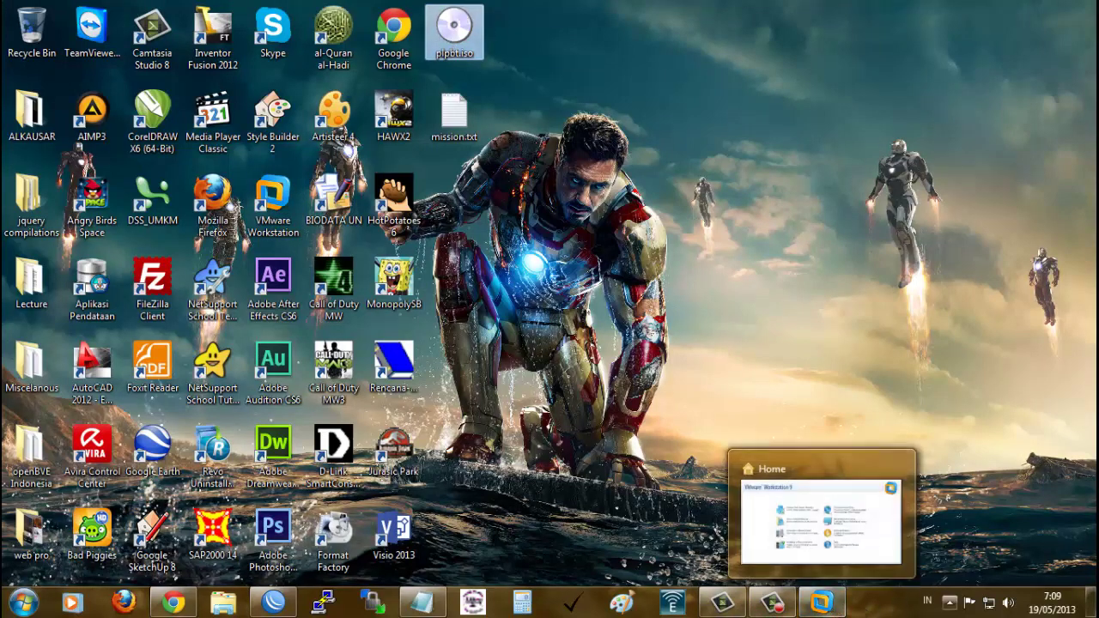
click(822, 605)
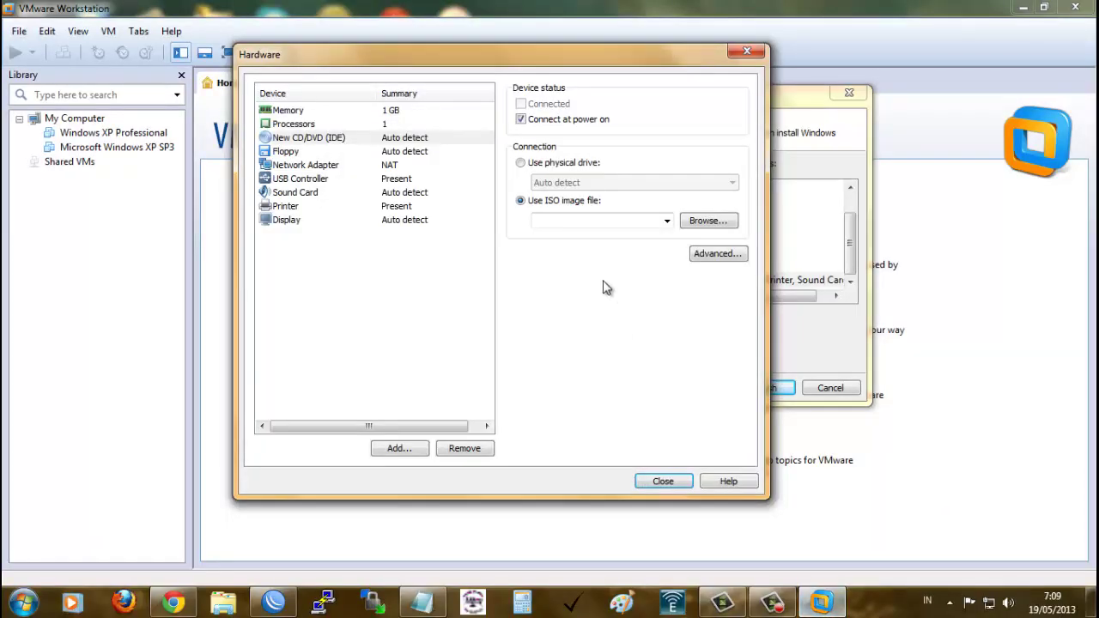
click(667, 221)
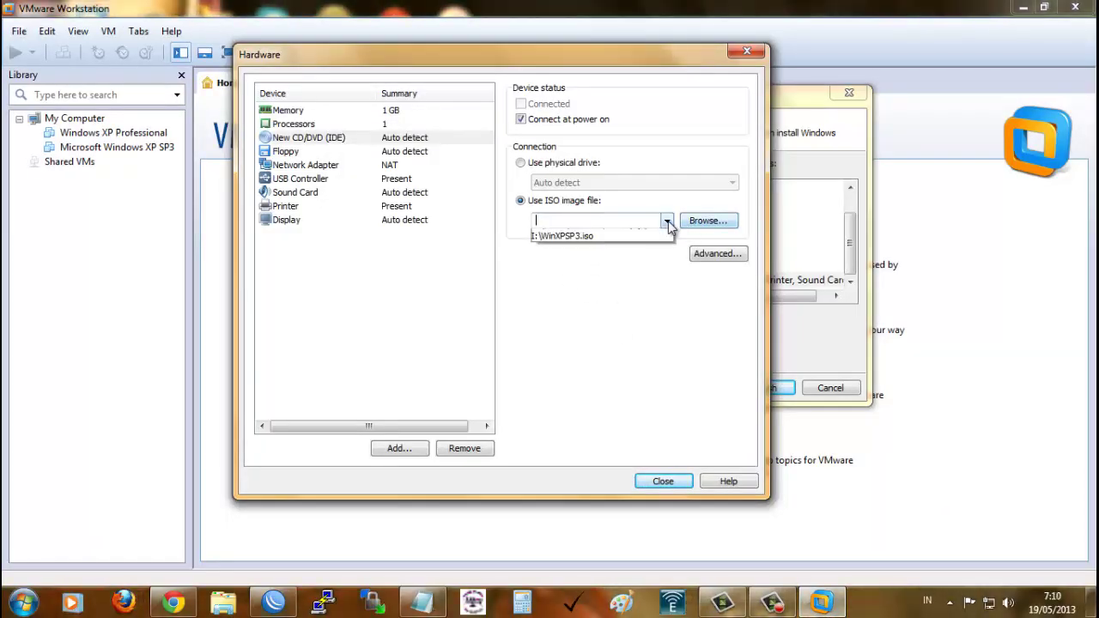
click(667, 222)
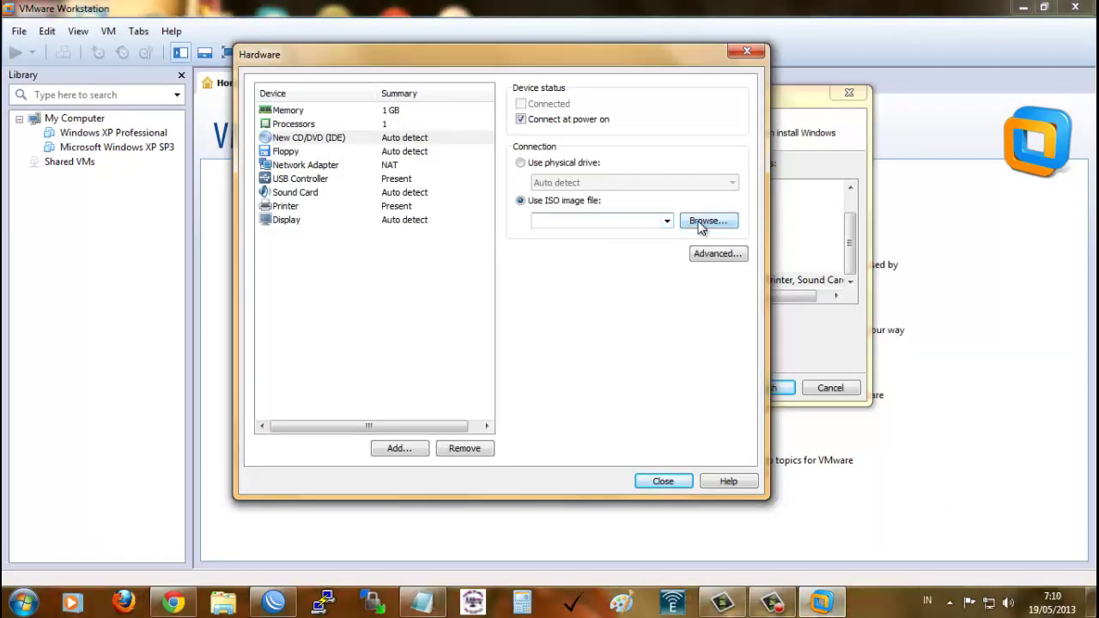
click(706, 222)
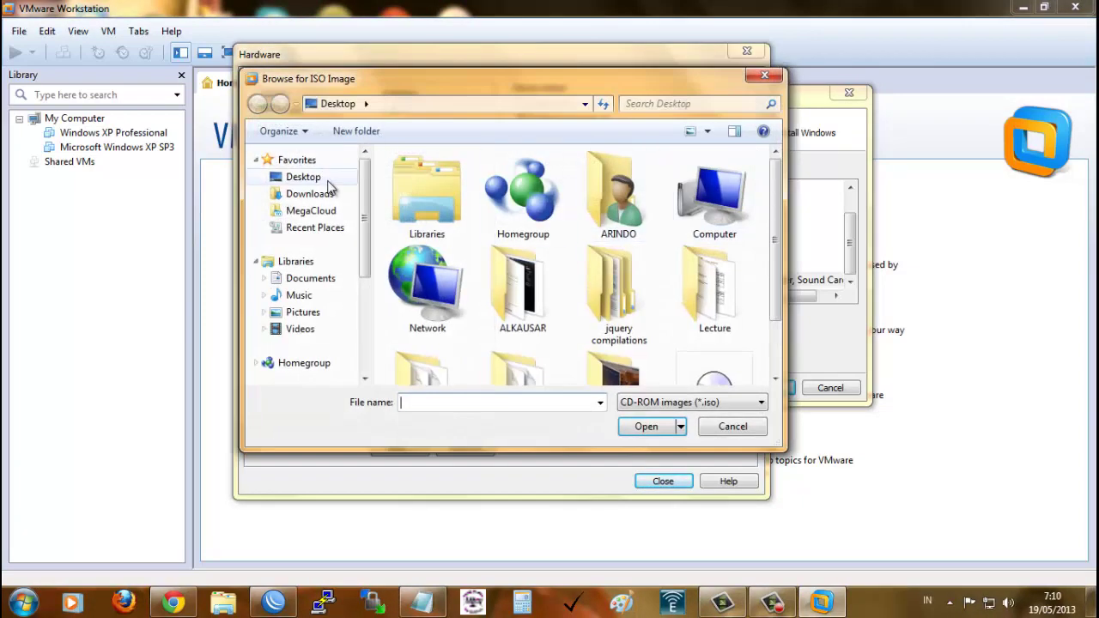
click(320, 187)
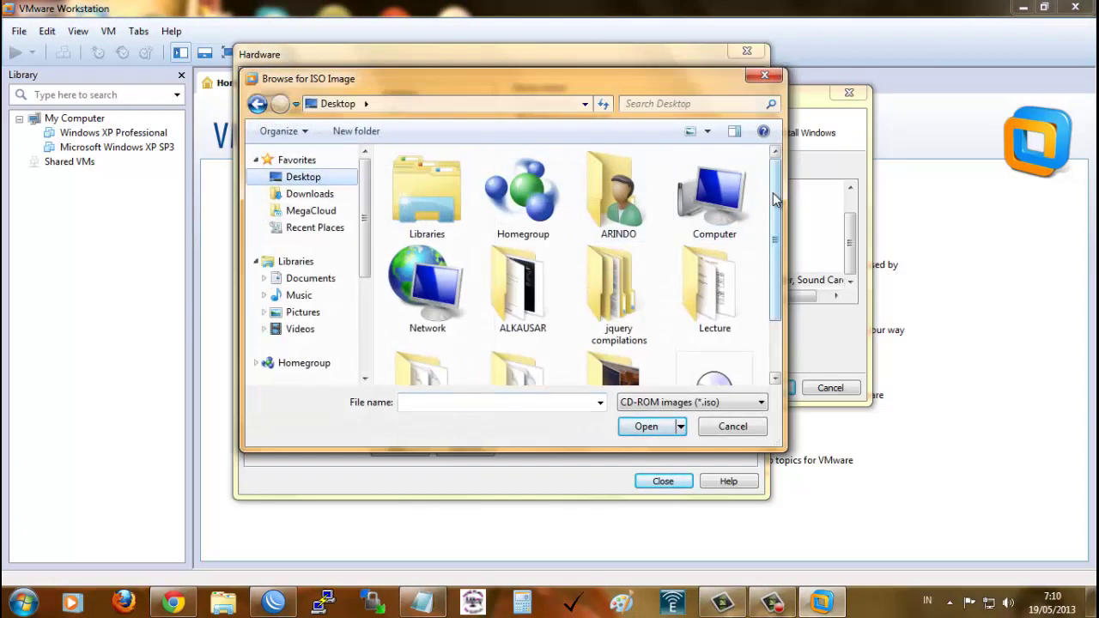
drag(775, 196, 777, 261)
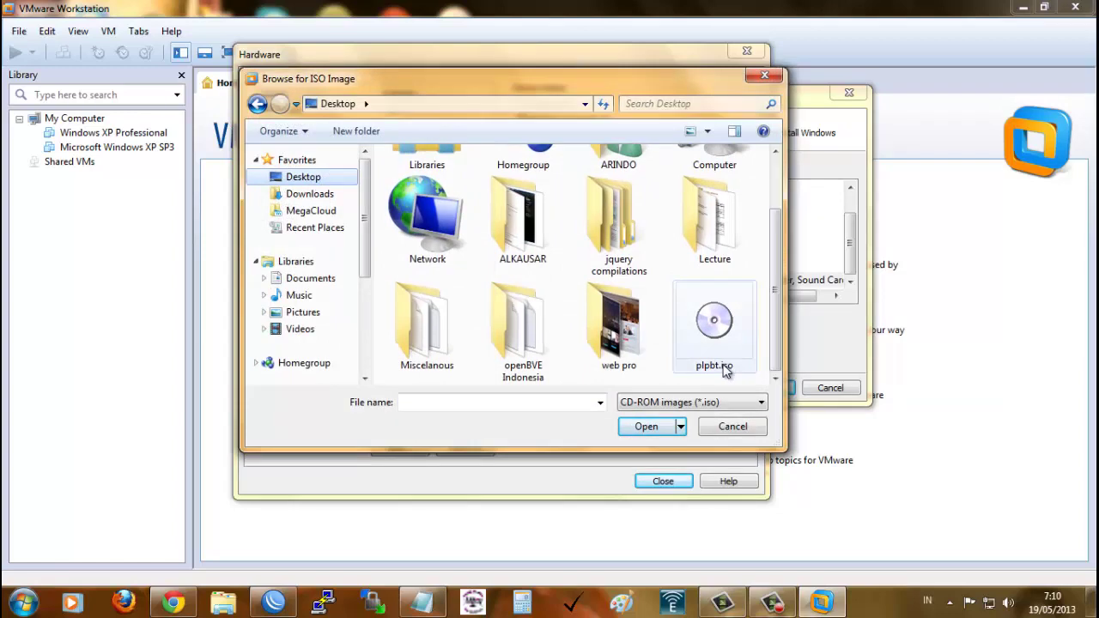
click(748, 330)
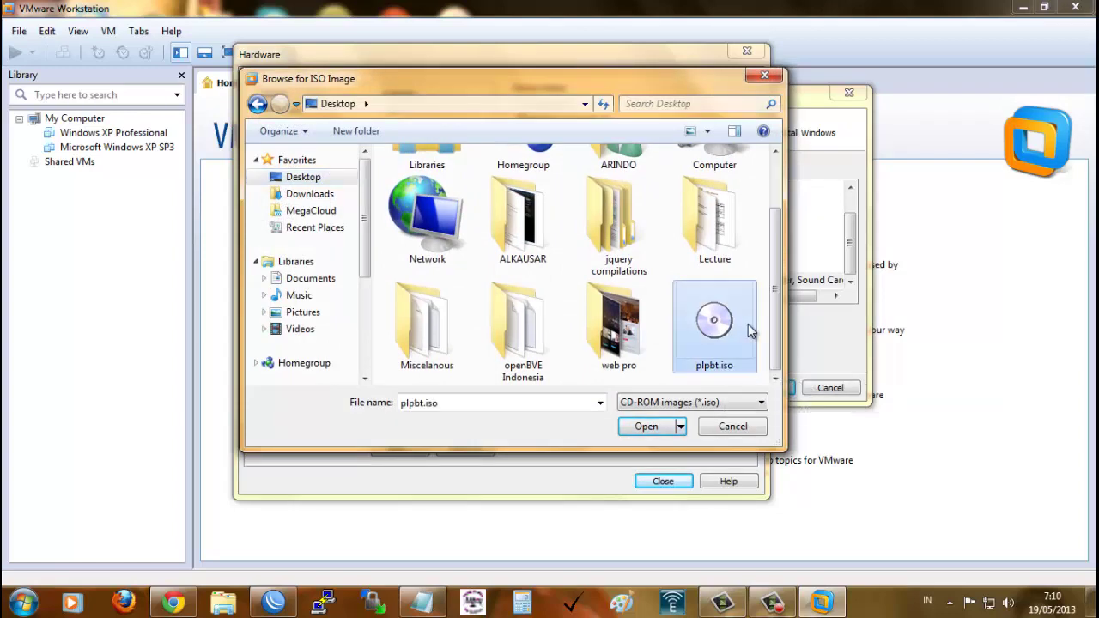
click(643, 431)
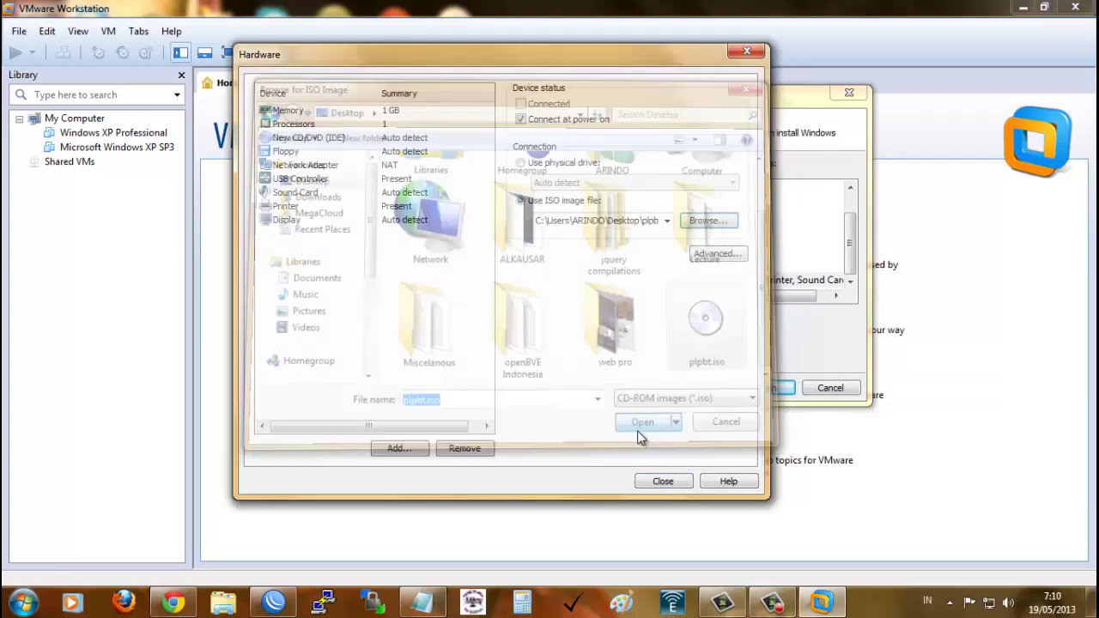
double_click(583, 221)
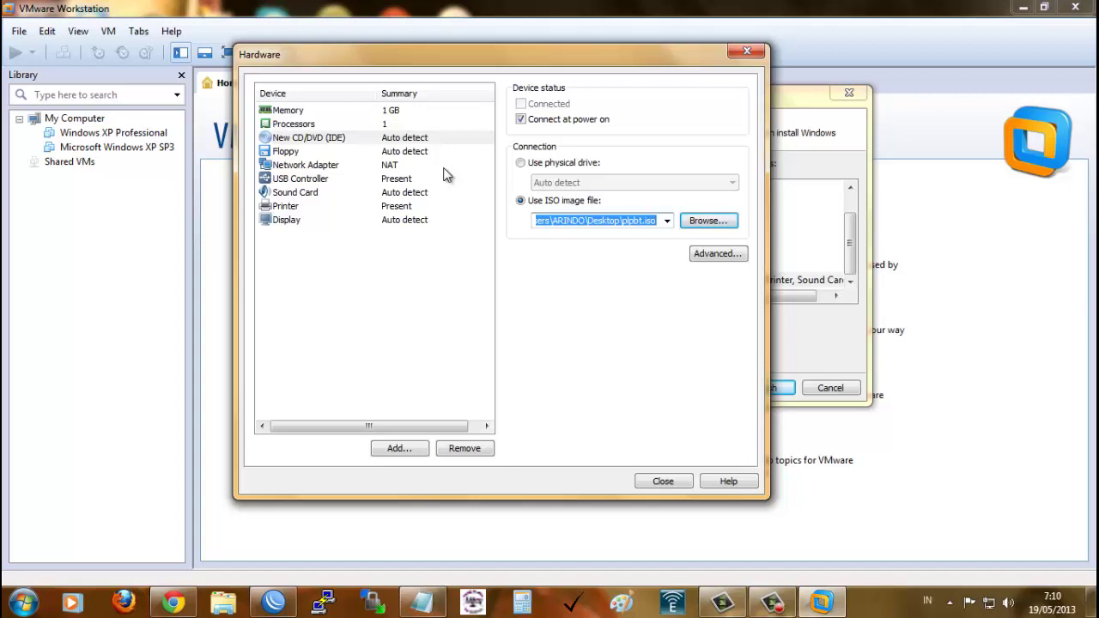
Step: Check the floppy and network adapter settings, and make the USB controller show all USB input devices with USB 2.0 compatibility
click(314, 153)
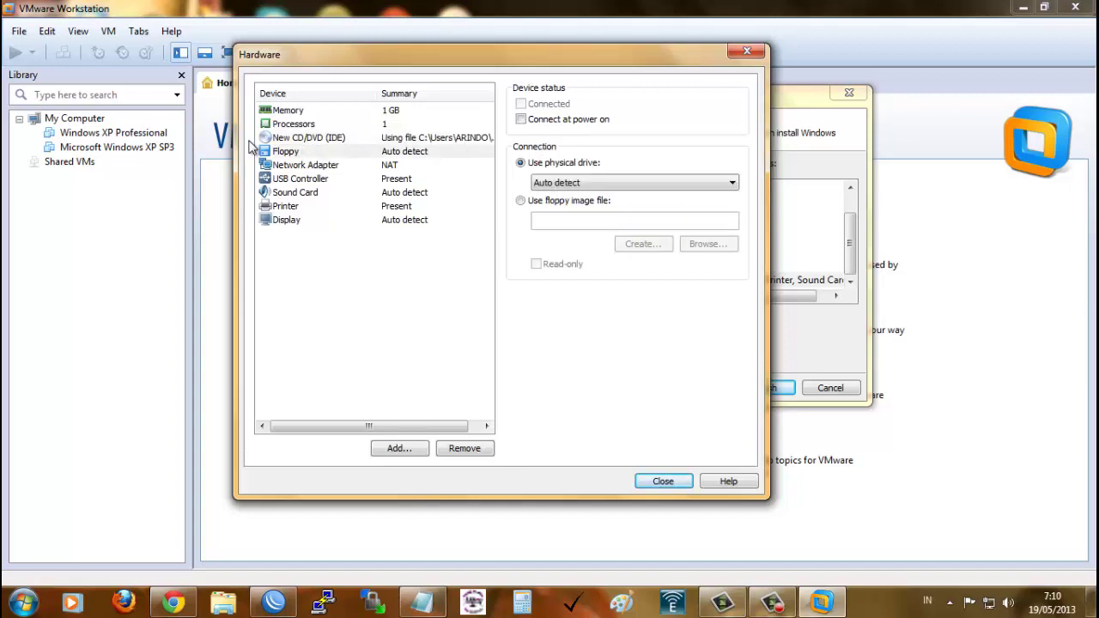
click(314, 165)
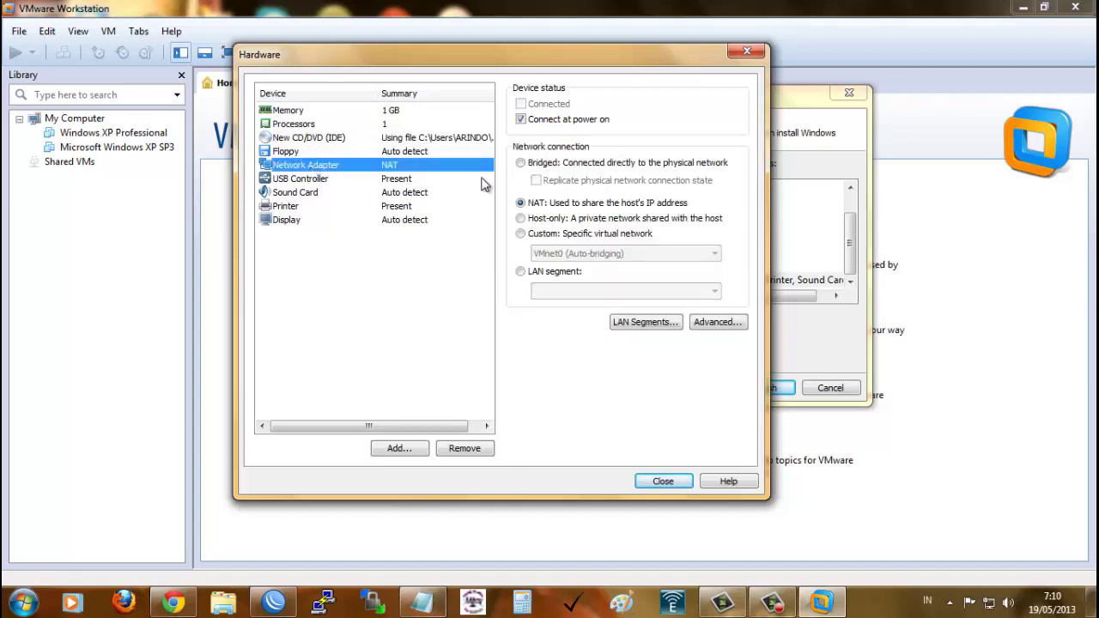
click(290, 180)
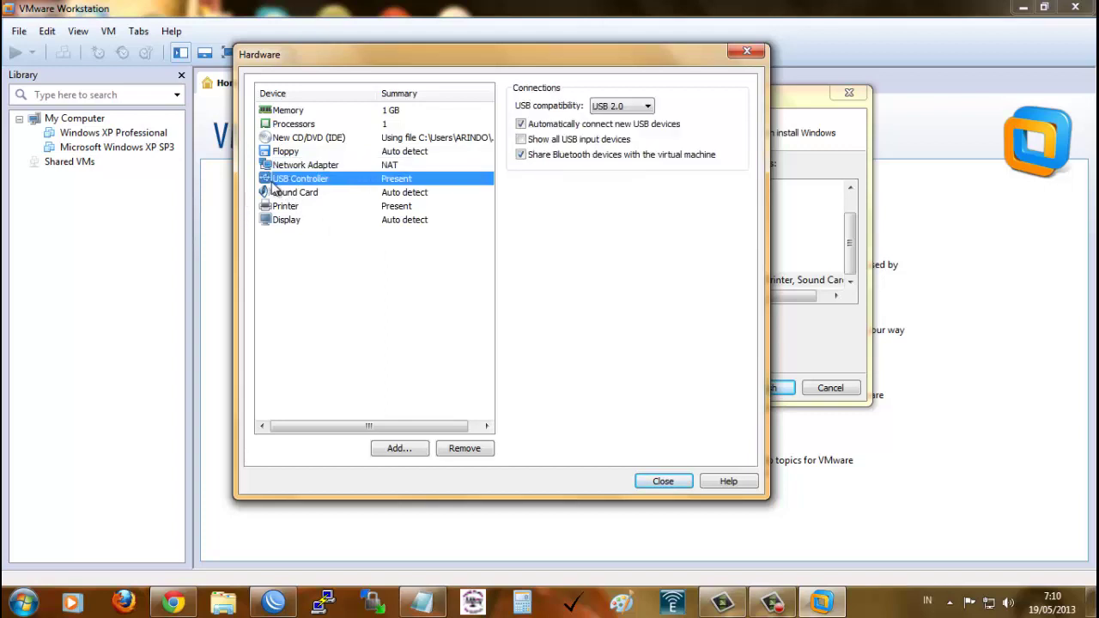
click(521, 139)
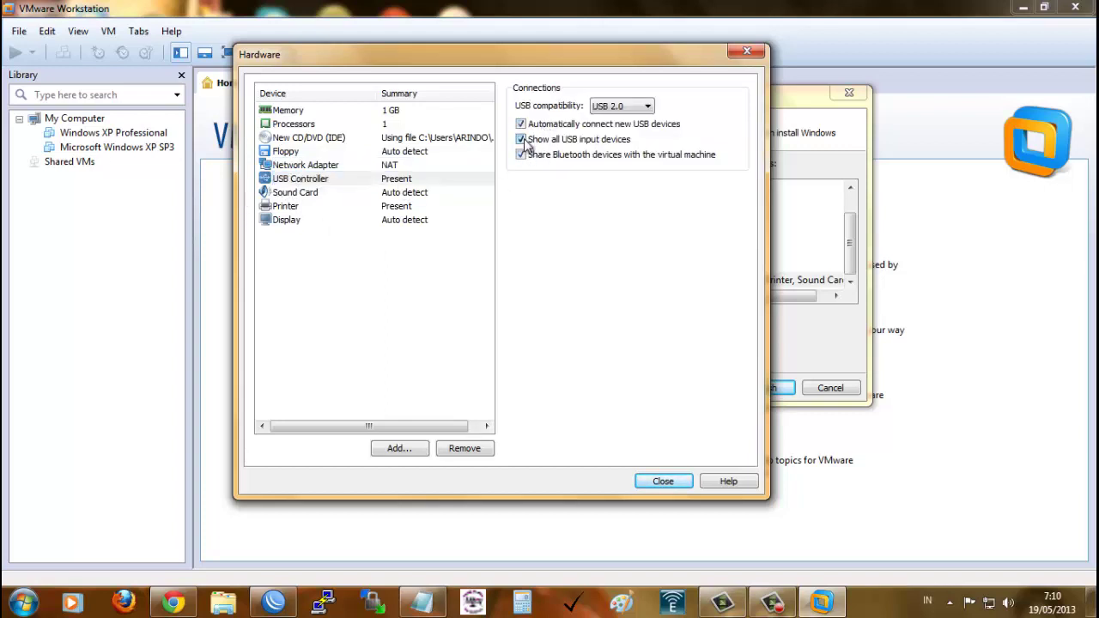
click(646, 107)
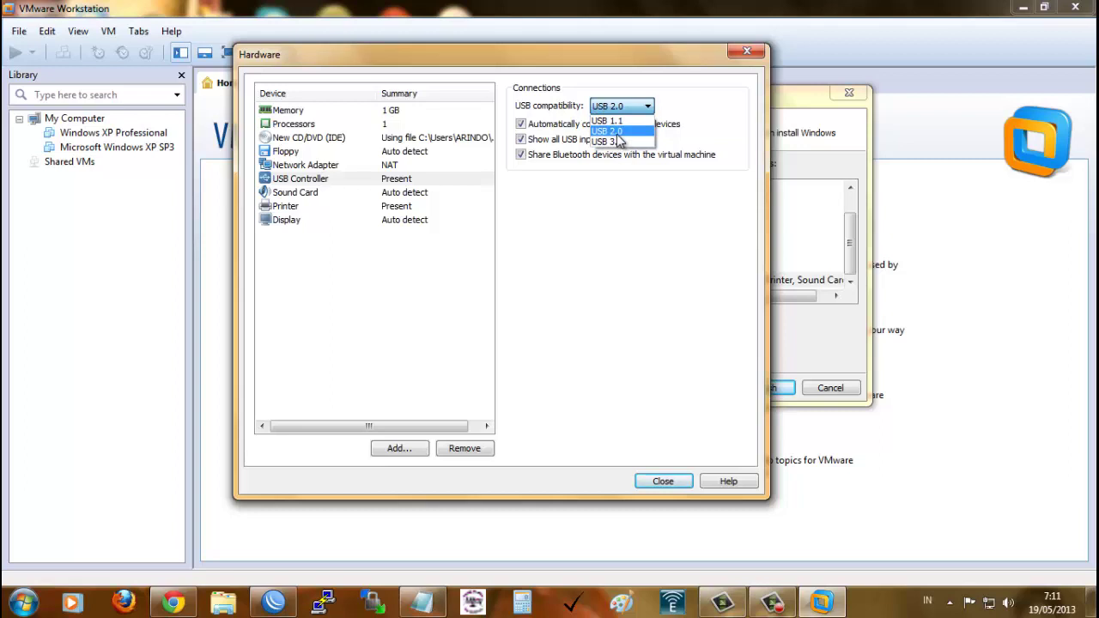
click(617, 132)
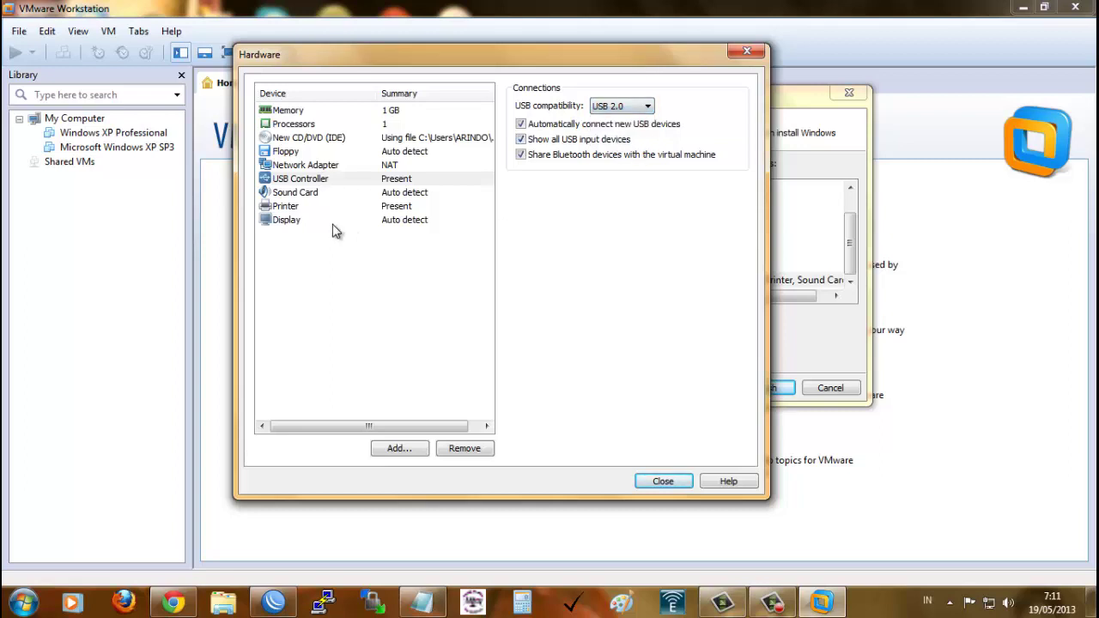
Step: Review the sound card, printer and display settings, and close the hardware customization
click(308, 196)
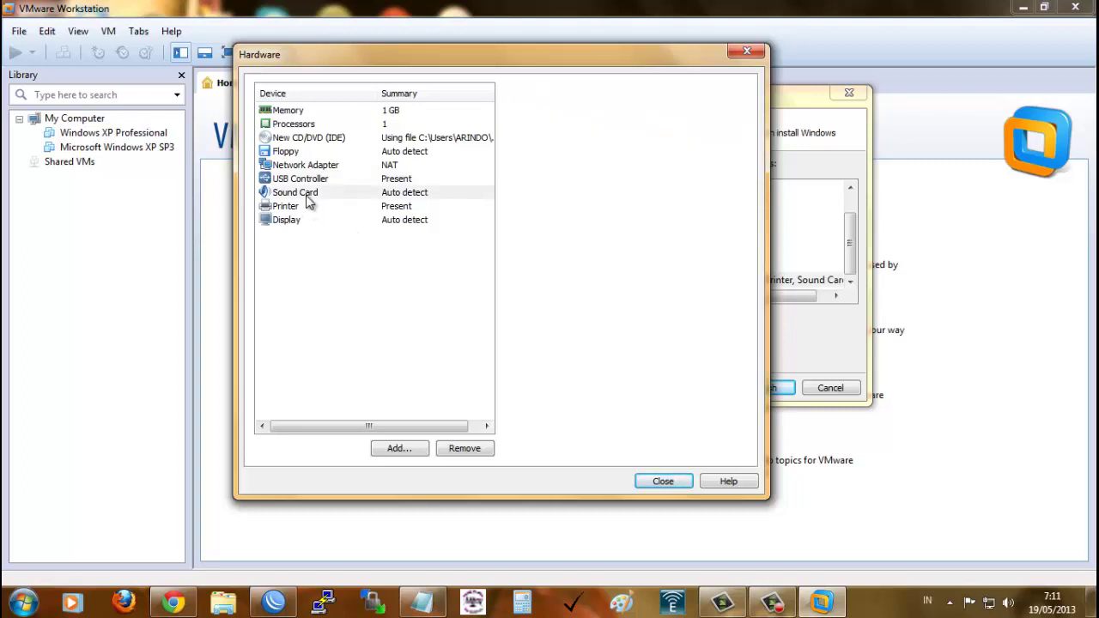
click(308, 208)
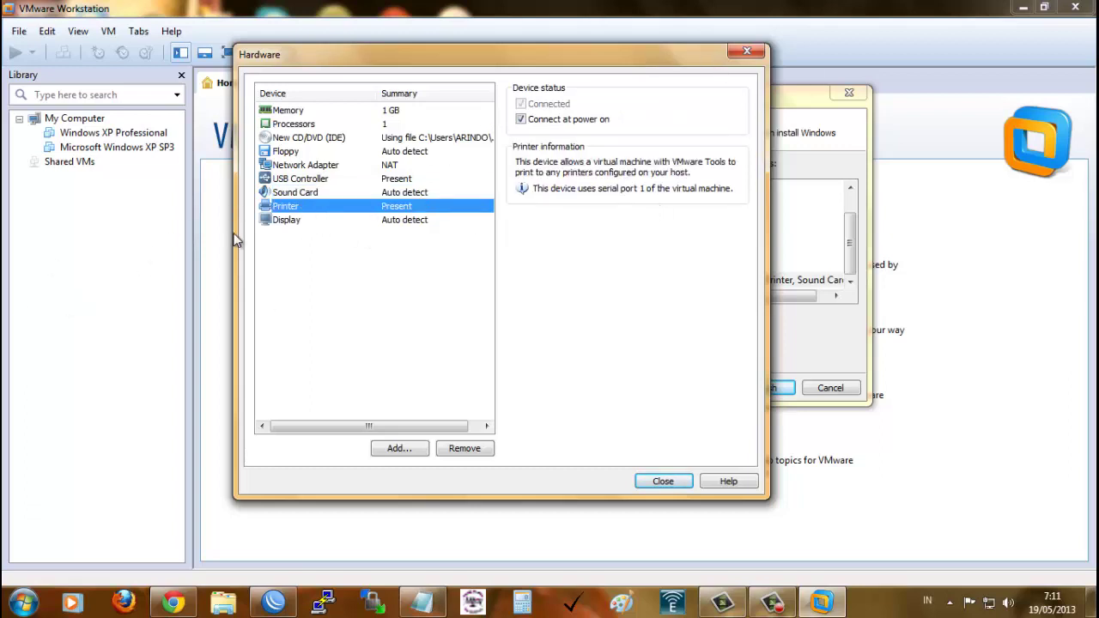
click(288, 222)
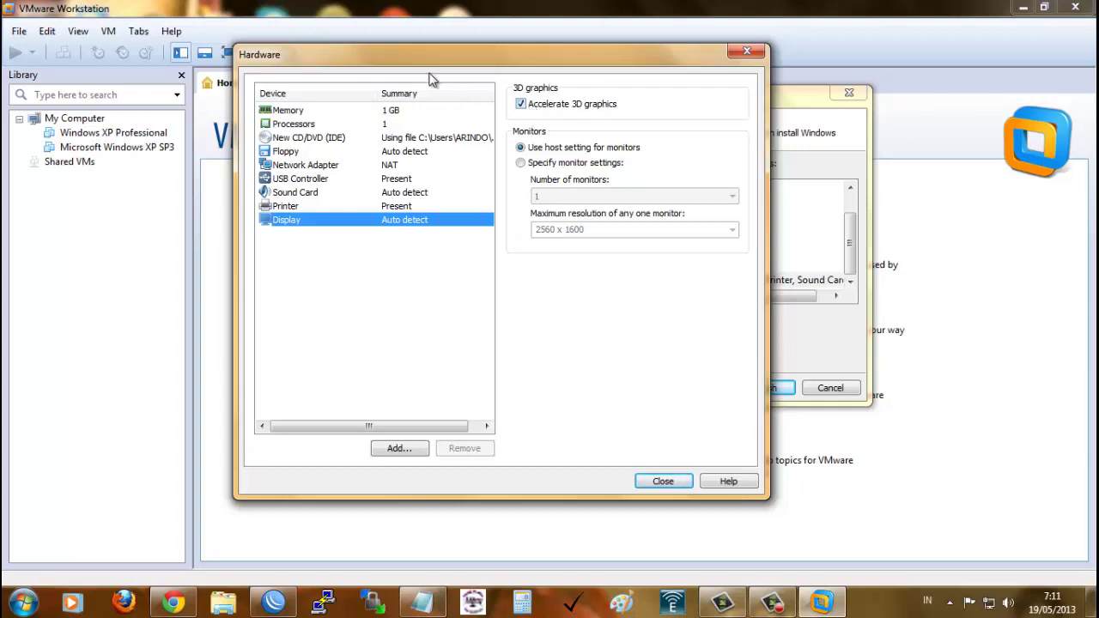
drag(416, 60, 494, 53)
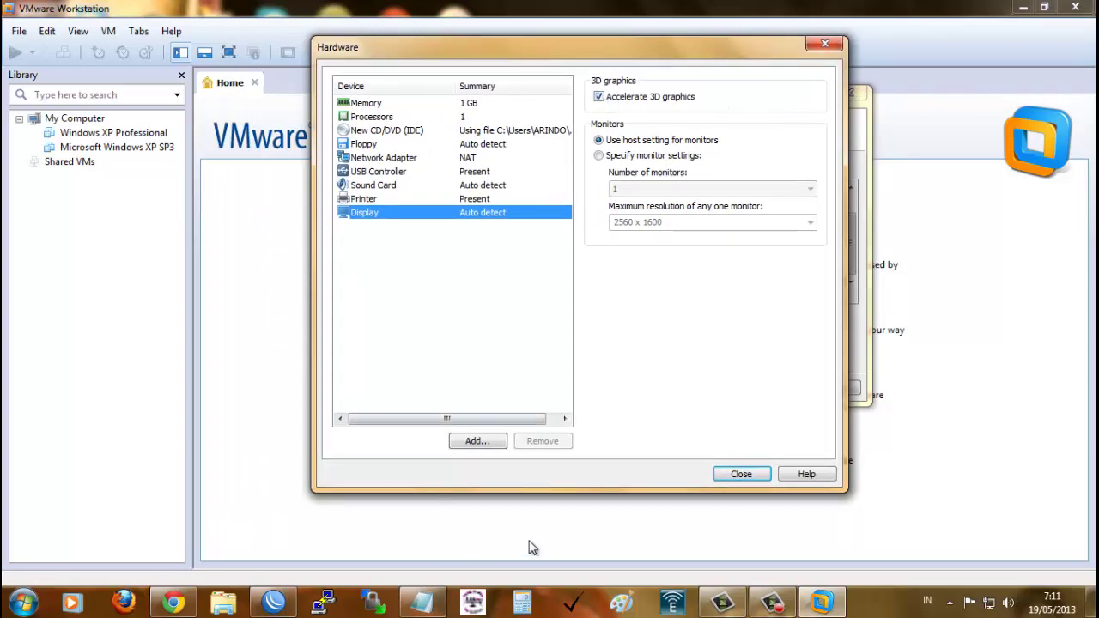
click(734, 474)
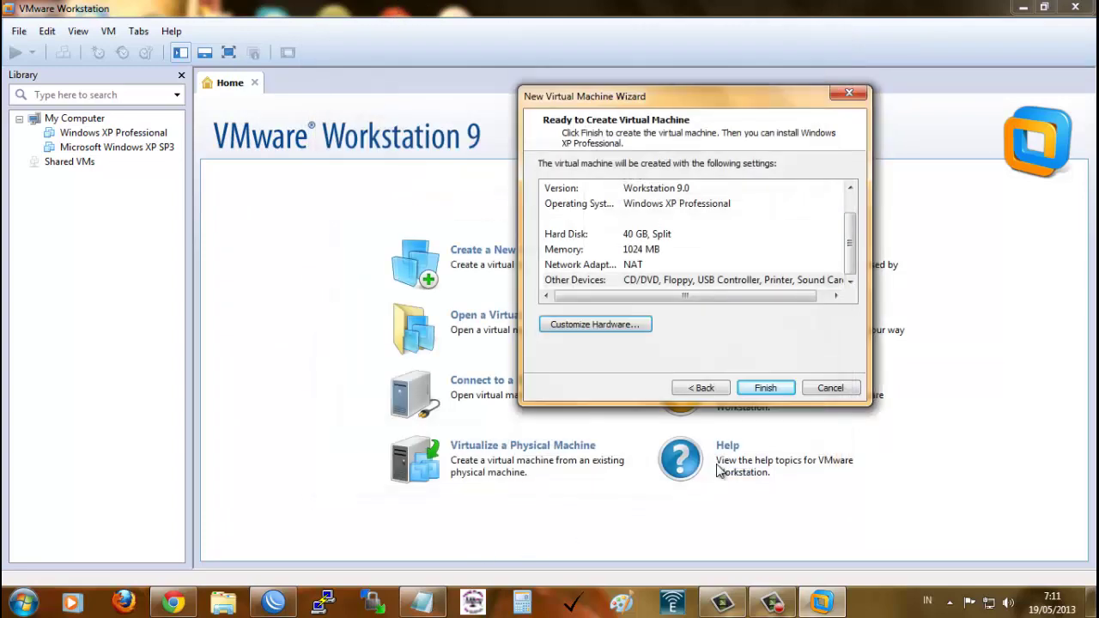
Step: Check the network adapter and other devices in the new virtual machine's summary
mouse_move(852, 249)
mouse_down()
mouse_move(853, 209)
mouse_move(852, 249)
mouse_up()
click(628, 280)
click(634, 264)
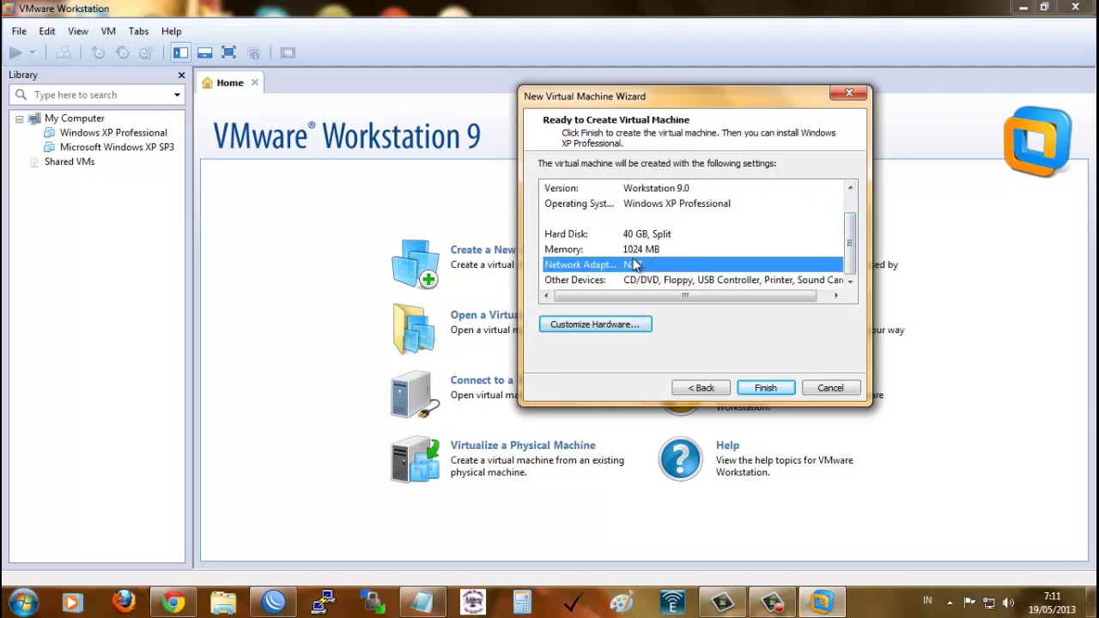
Step: Check the memory, hard disk and version entries in the virtual machine's summary, and finish creating the virtual machine
click(636, 248)
click(637, 234)
click(668, 190)
scroll(692, 223, up, 1)
scroll(696, 234, down, 1)
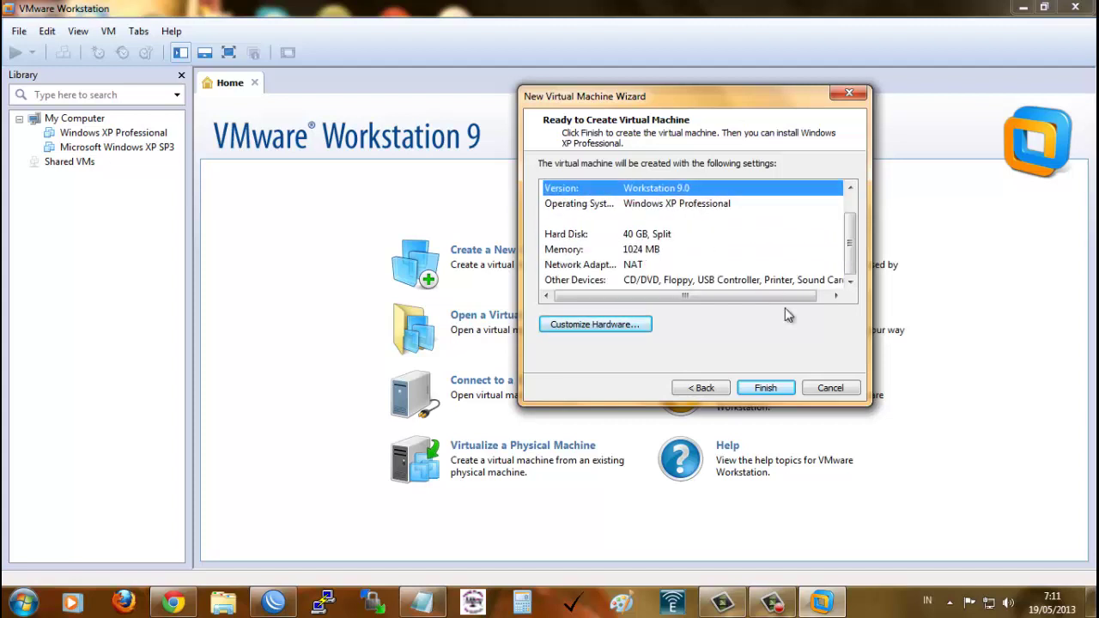
scroll(849, 275, up, 1)
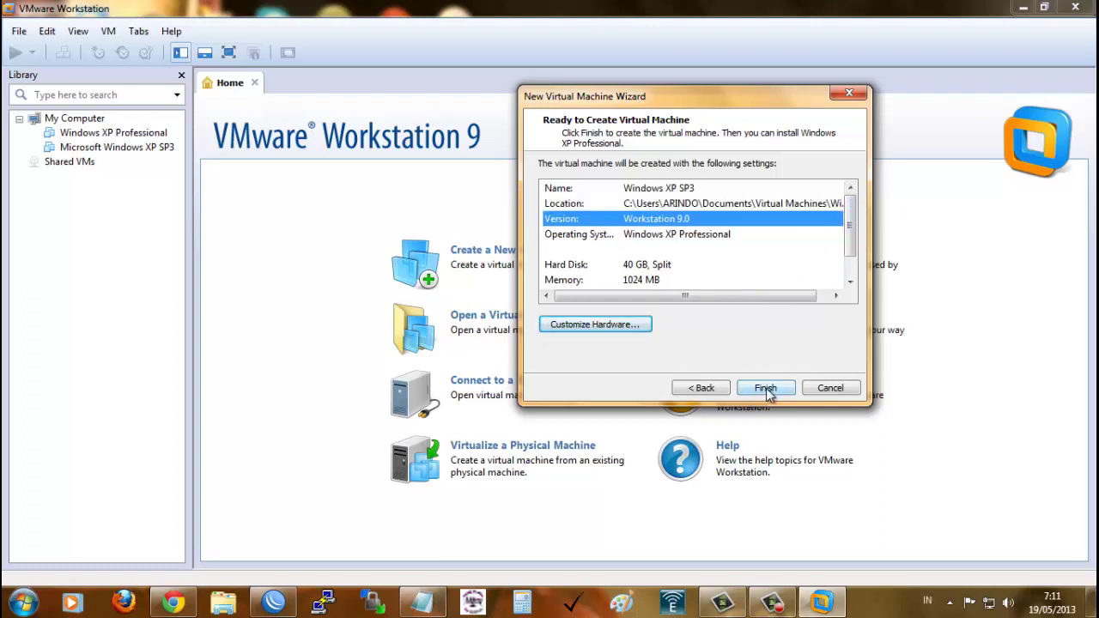
click(766, 388)
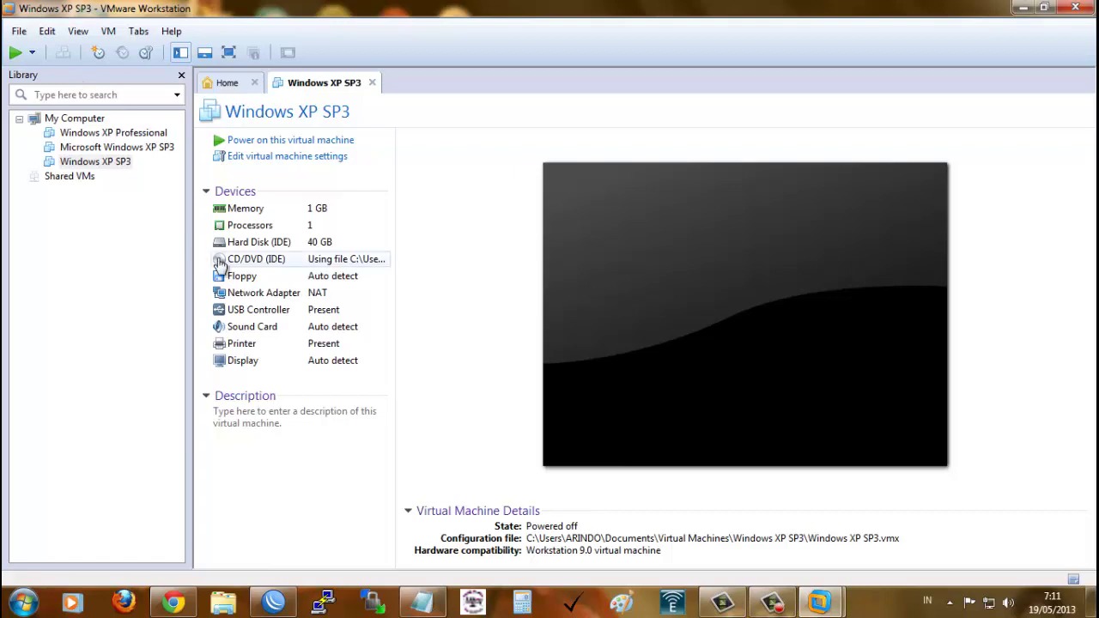
Step: Power on the Windows XP SP3 virtual machine into its BIOS setup and direct input to its screen
click(117, 163)
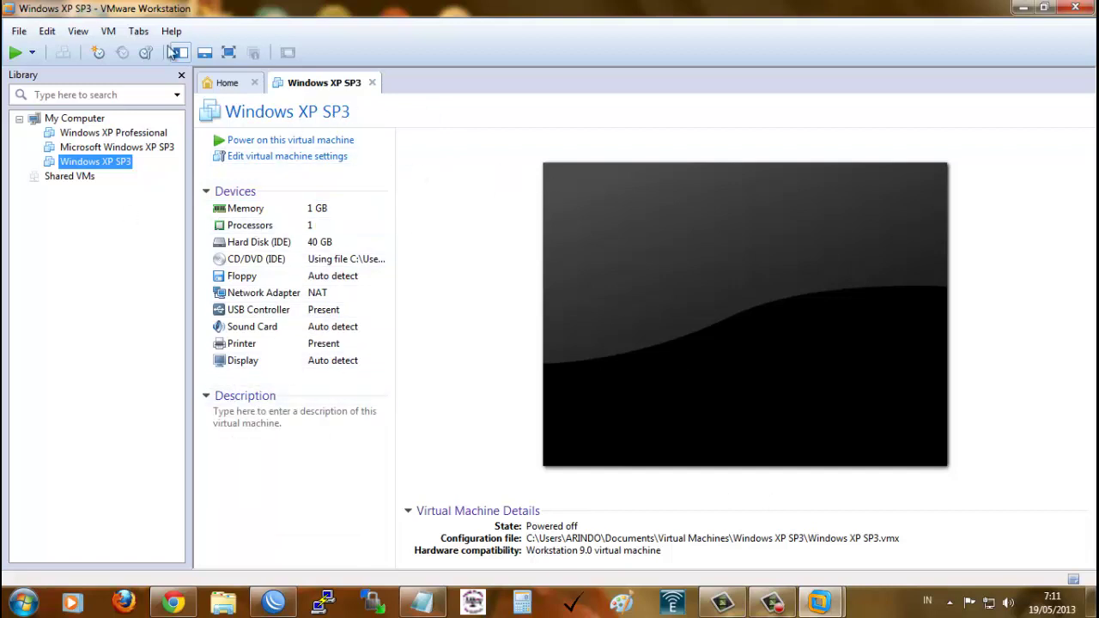
click(108, 31)
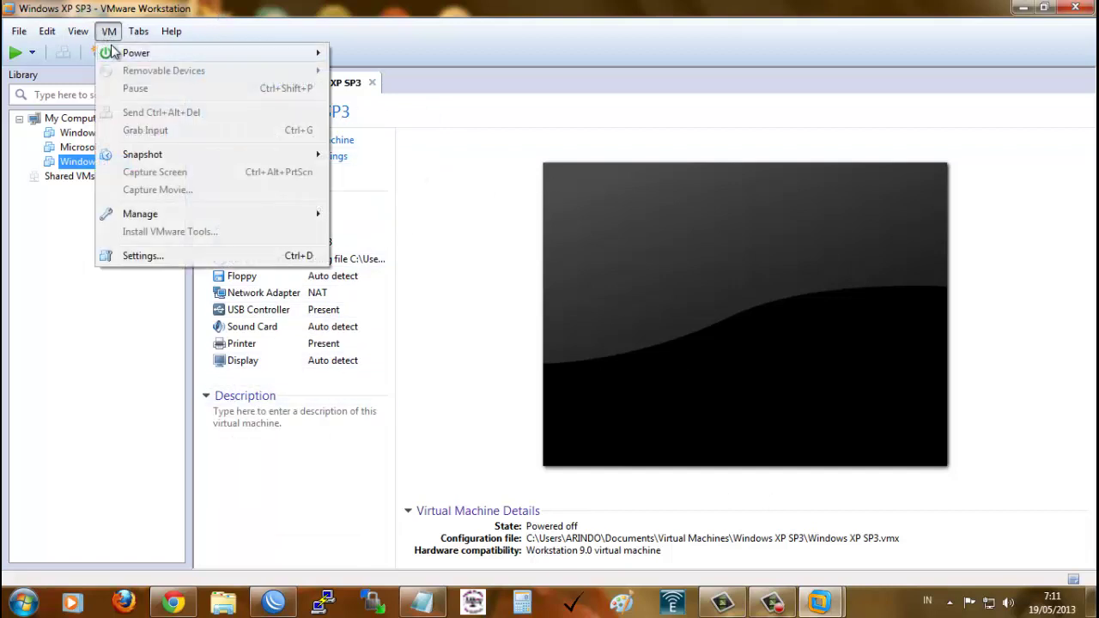
mouse_move(117, 53)
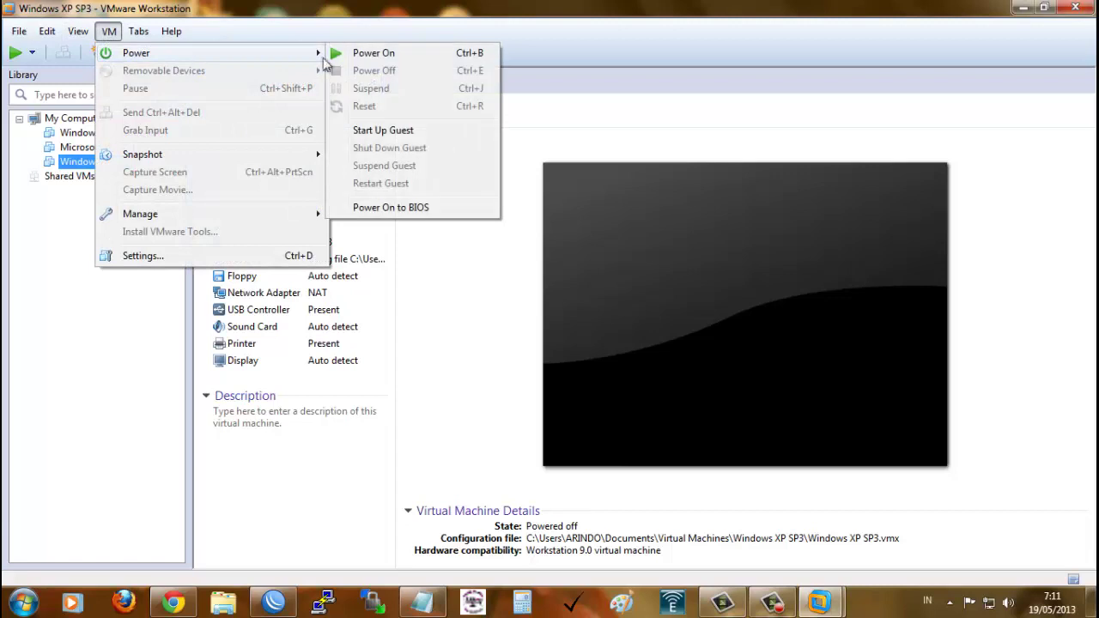
click(403, 211)
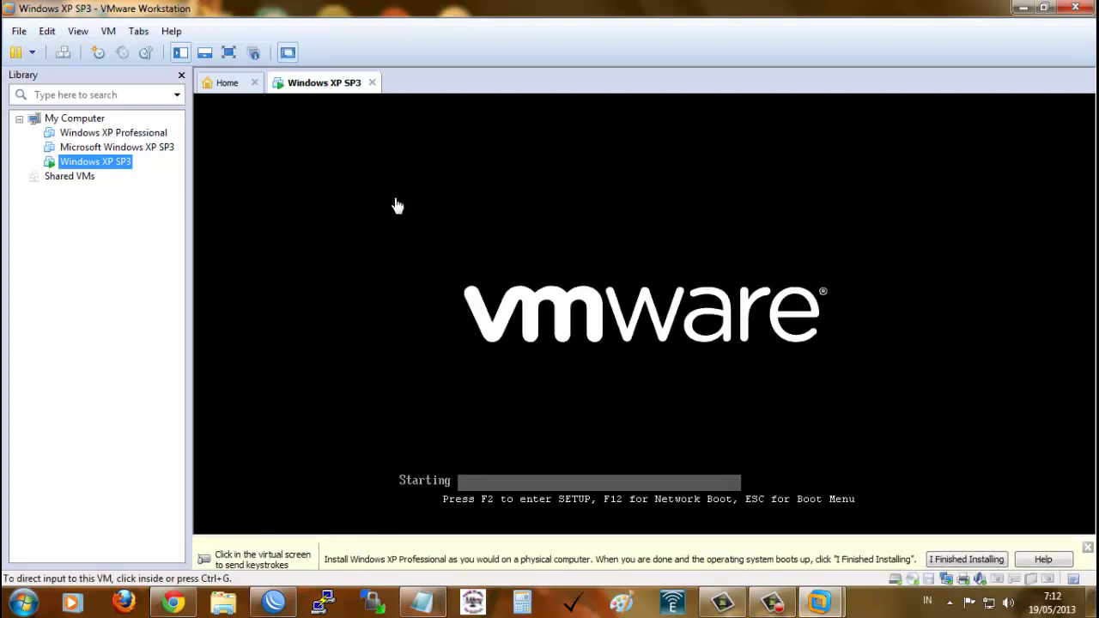
key(F2)
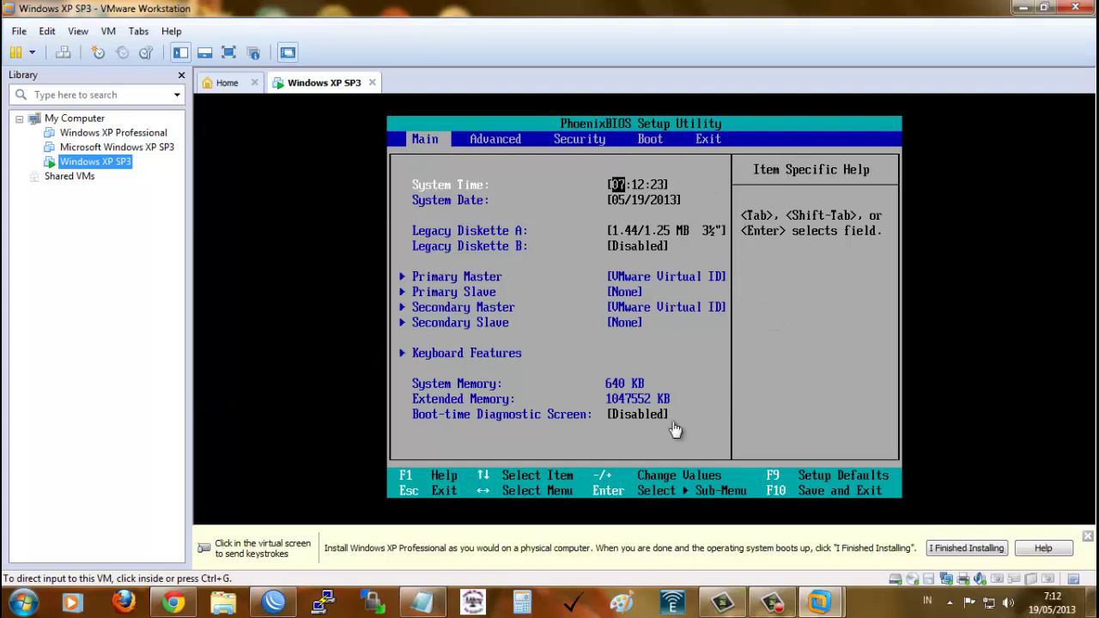
click(760, 342)
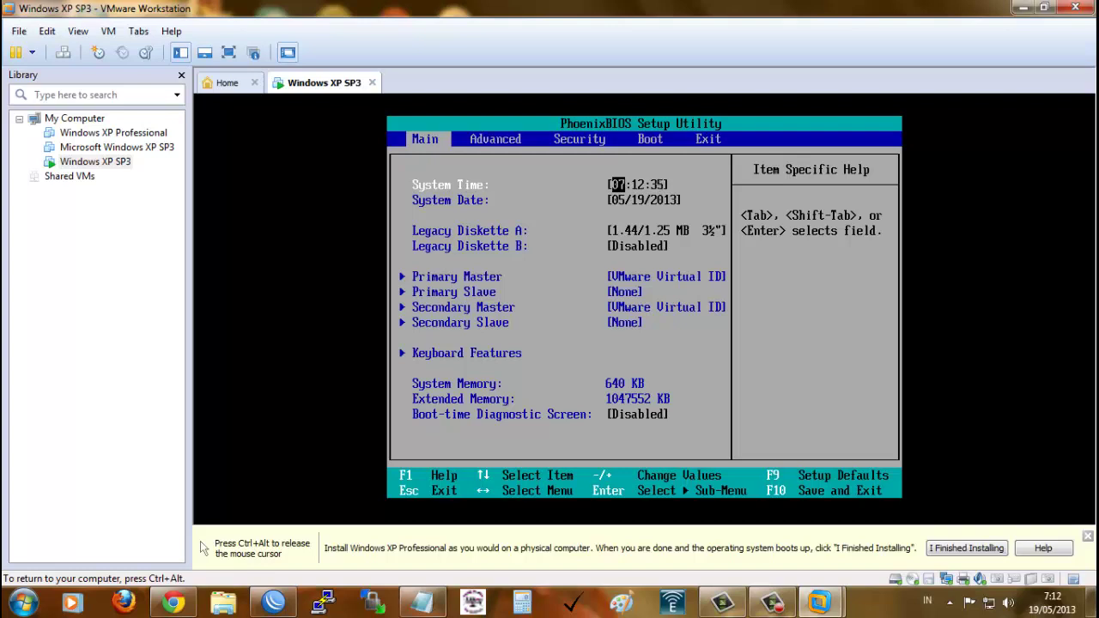
key(ctrl+alt)
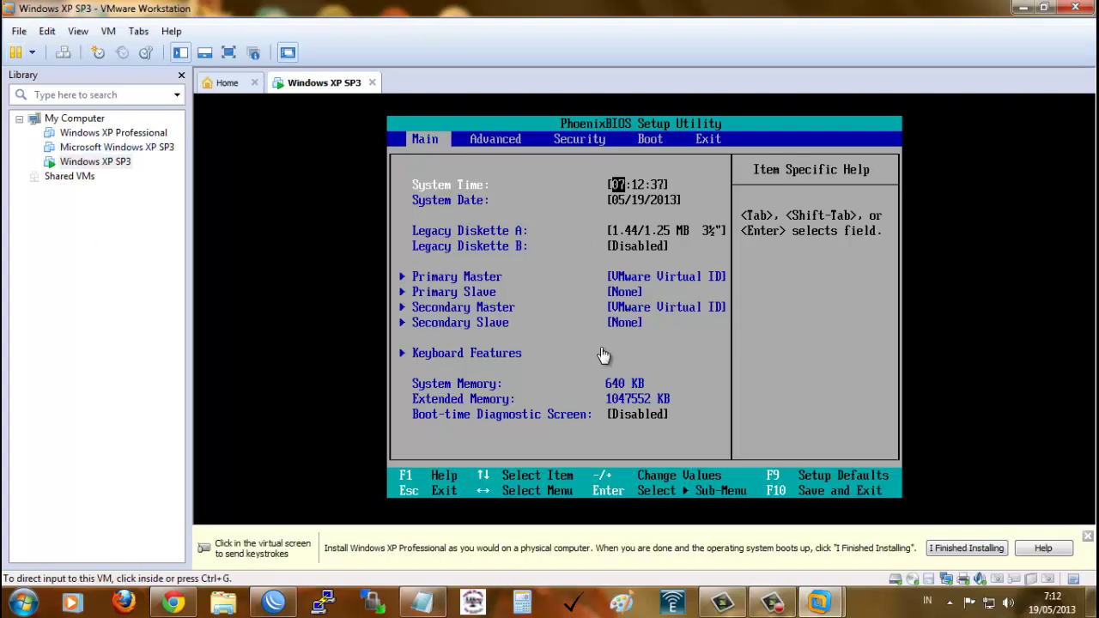
click(775, 288)
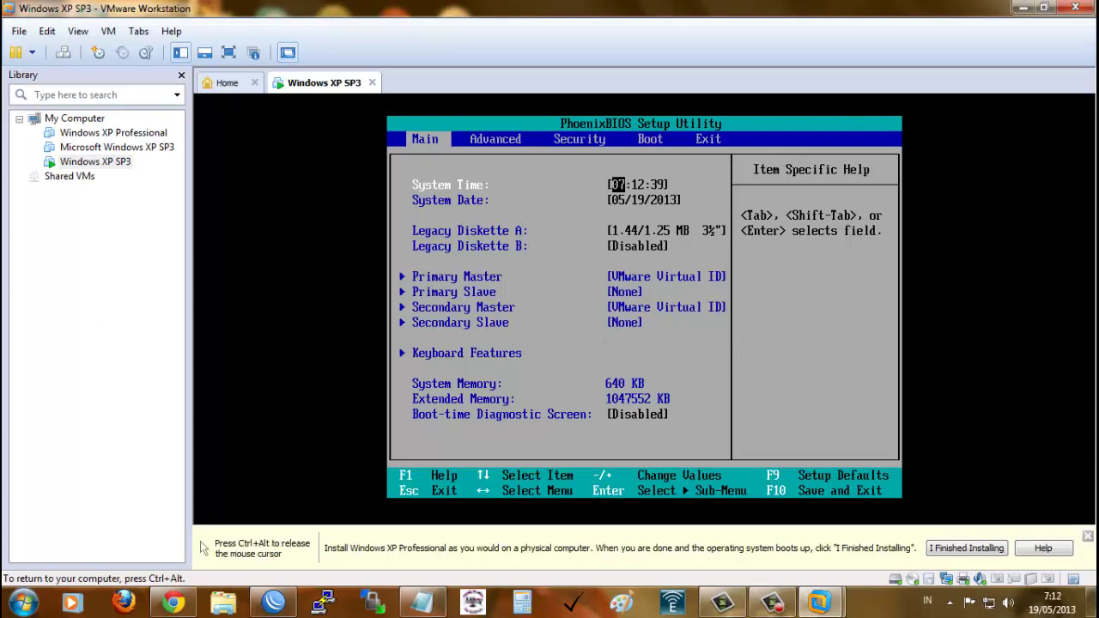
Step: Browse the Advanced and Security pages of the BIOS setup and bring up the Boot page
key(Right)
key(Right)
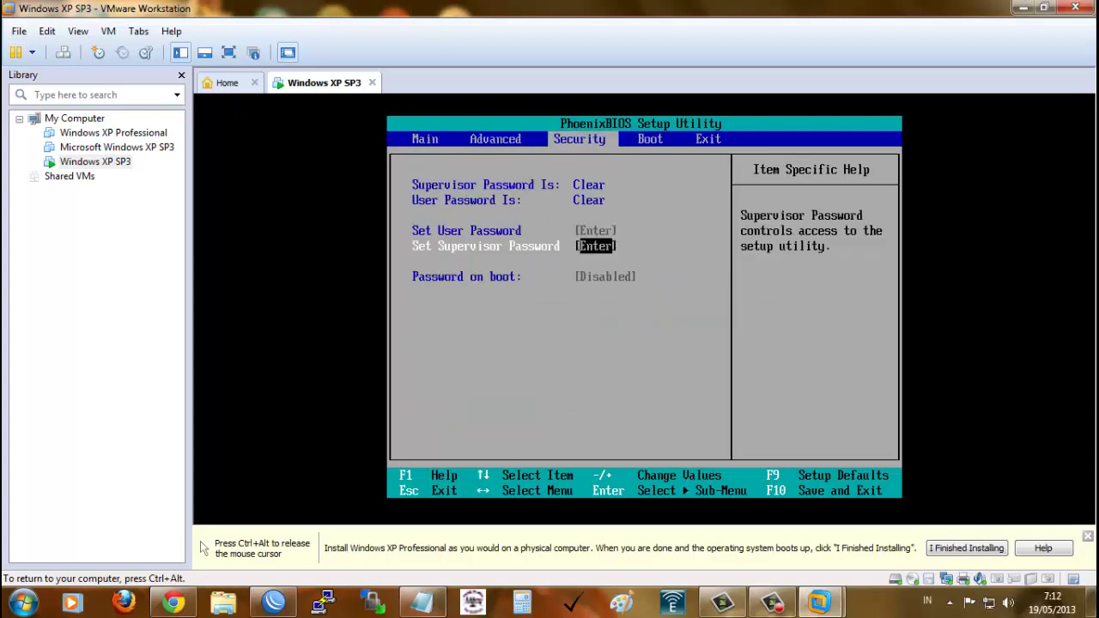
key(Left)
key(Right)
key(Left)
key(Left)
key(Right)
key(Right)
key(Right)
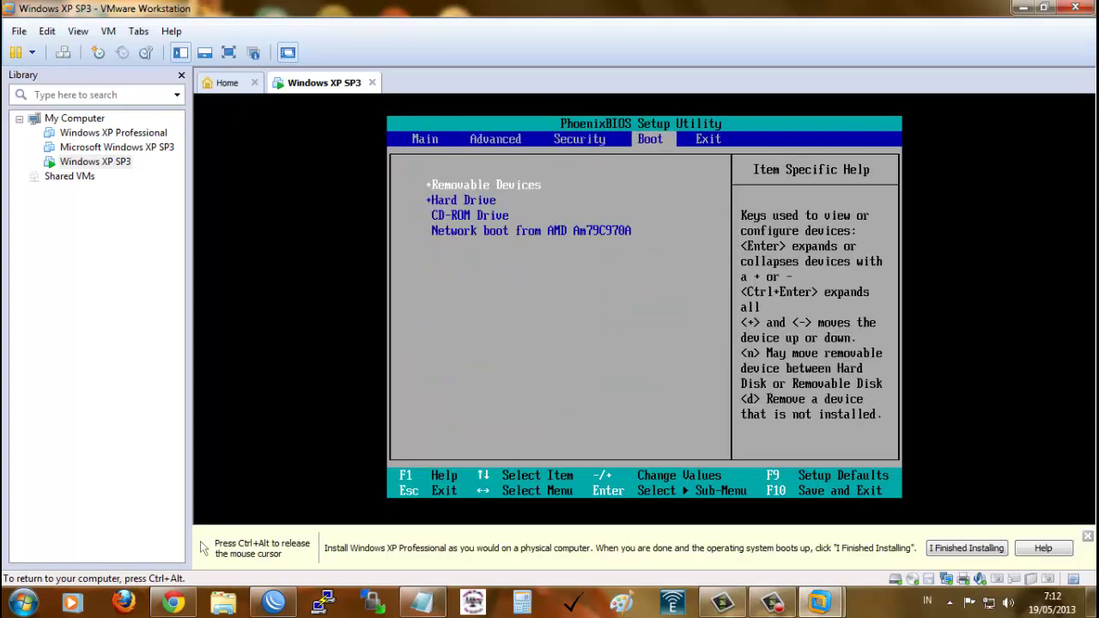
key(Left)
key(Right)
Step: Move CD-ROM Drive to first place in the BIOS boot order, above Removable Devices and Hard Drive
key(Down)
key(Down)
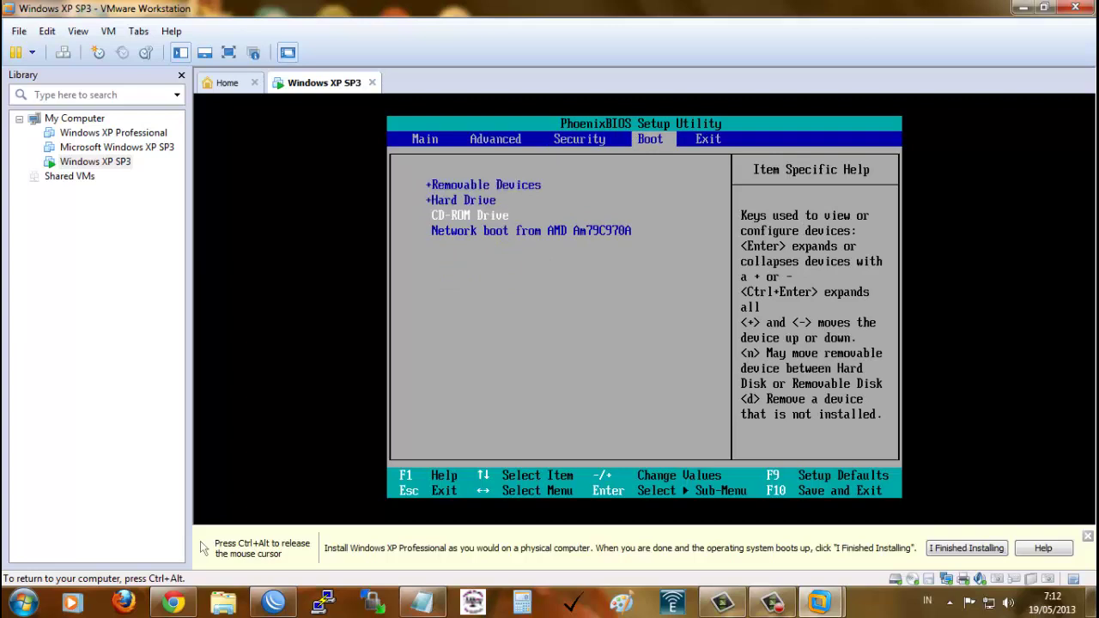
key(plus)
key(plus)
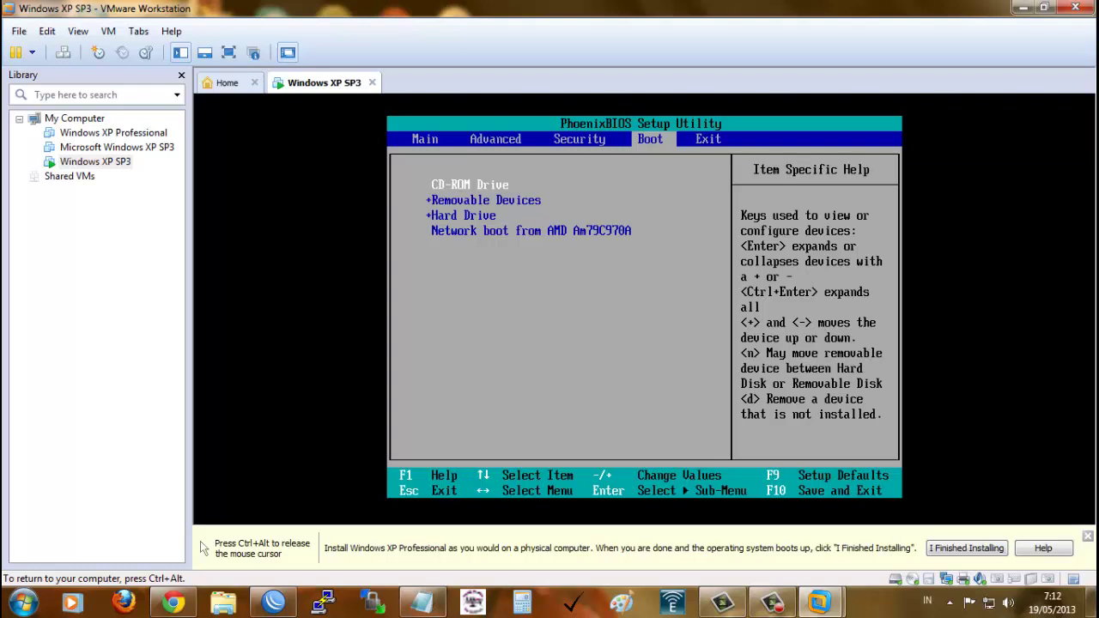
key(Down)
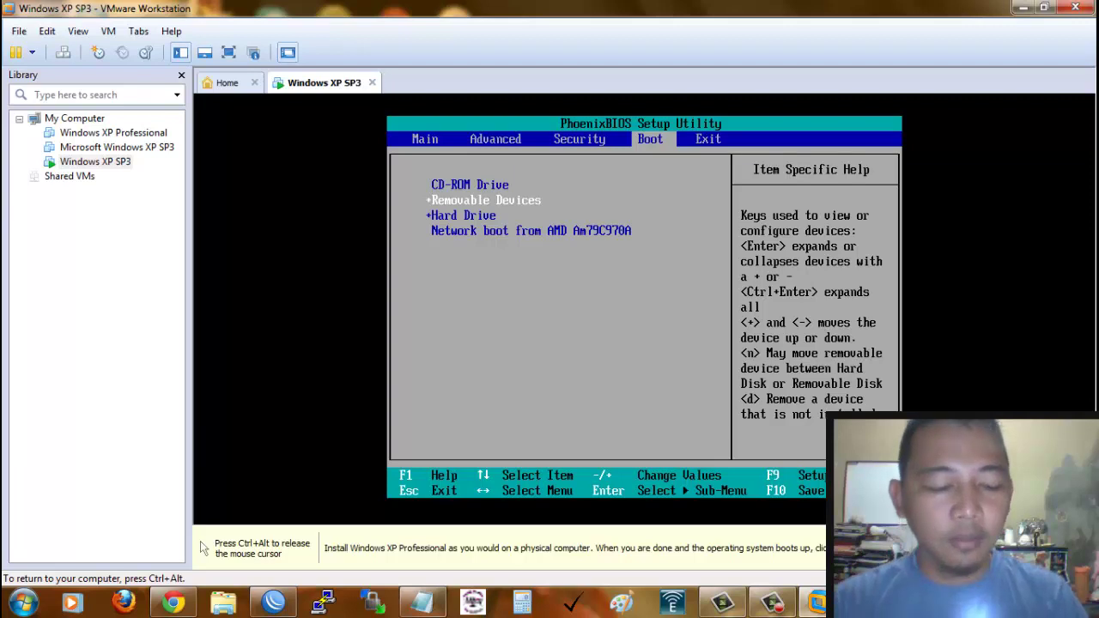
Step: Release input from the virtual machine, read the task list in mission.txt in Notepad, and return to the VMware Workstation BIOS screen
key(ctrl+alt)
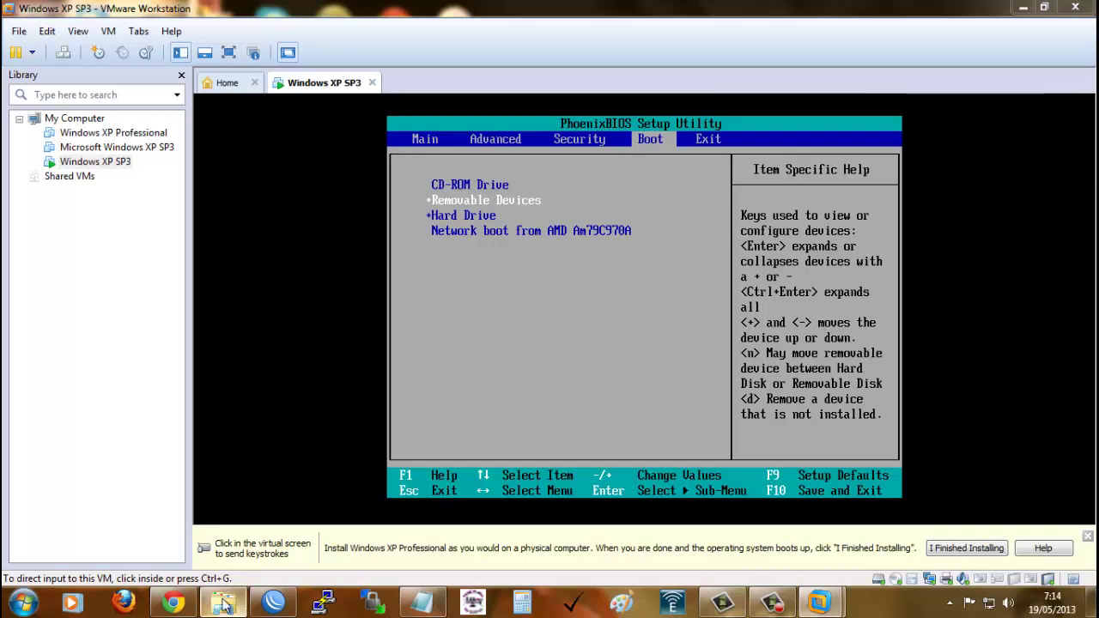
click(1022, 8)
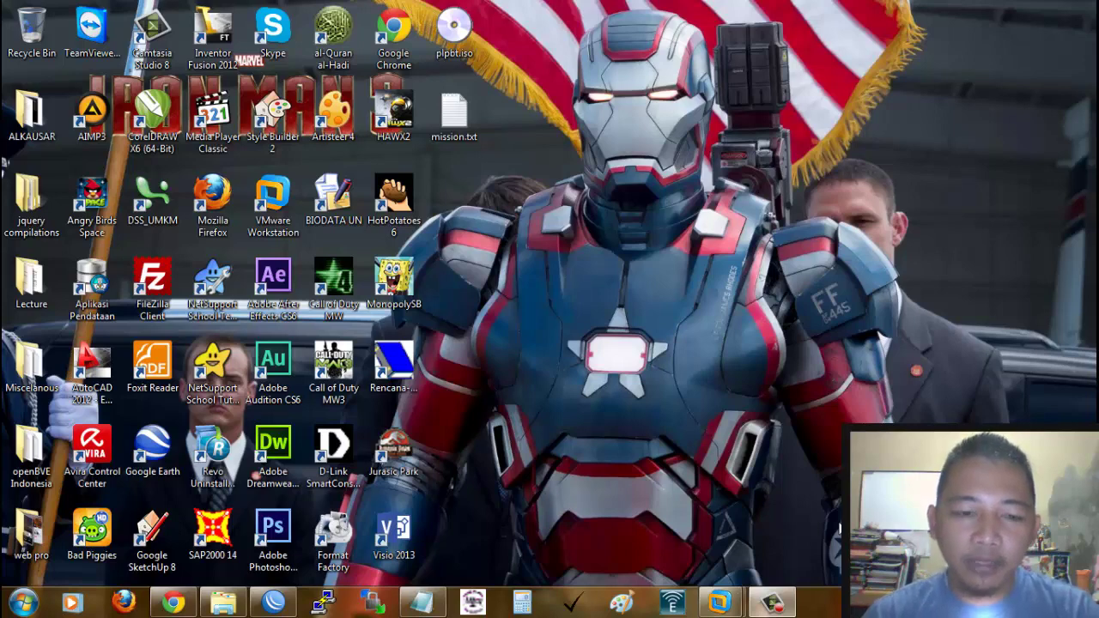
click(425, 604)
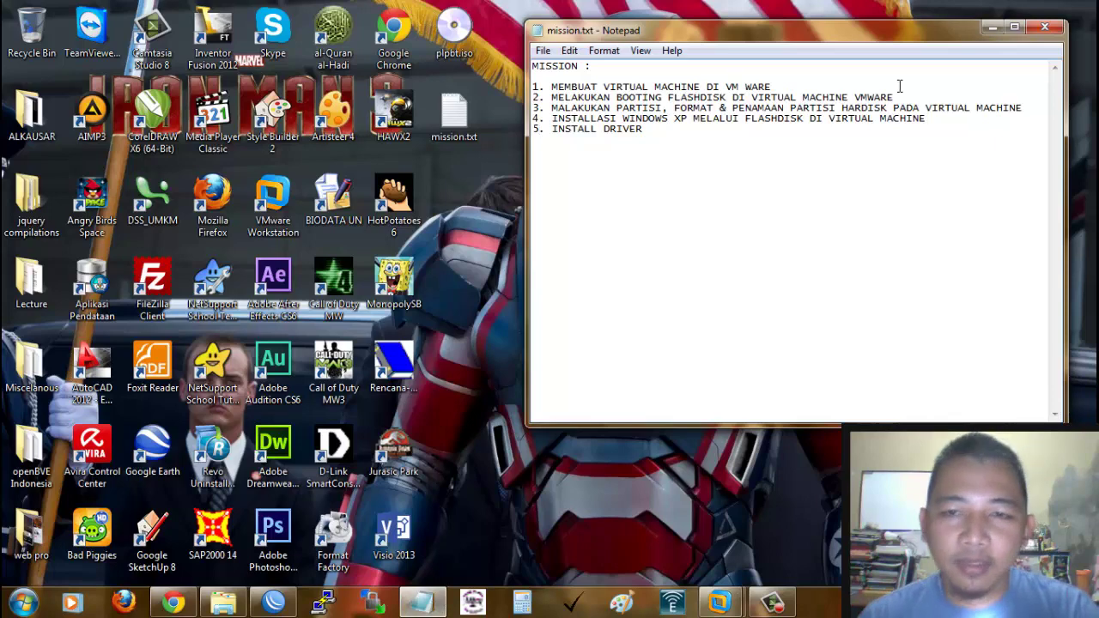
click(993, 28)
mouse_move(719, 603)
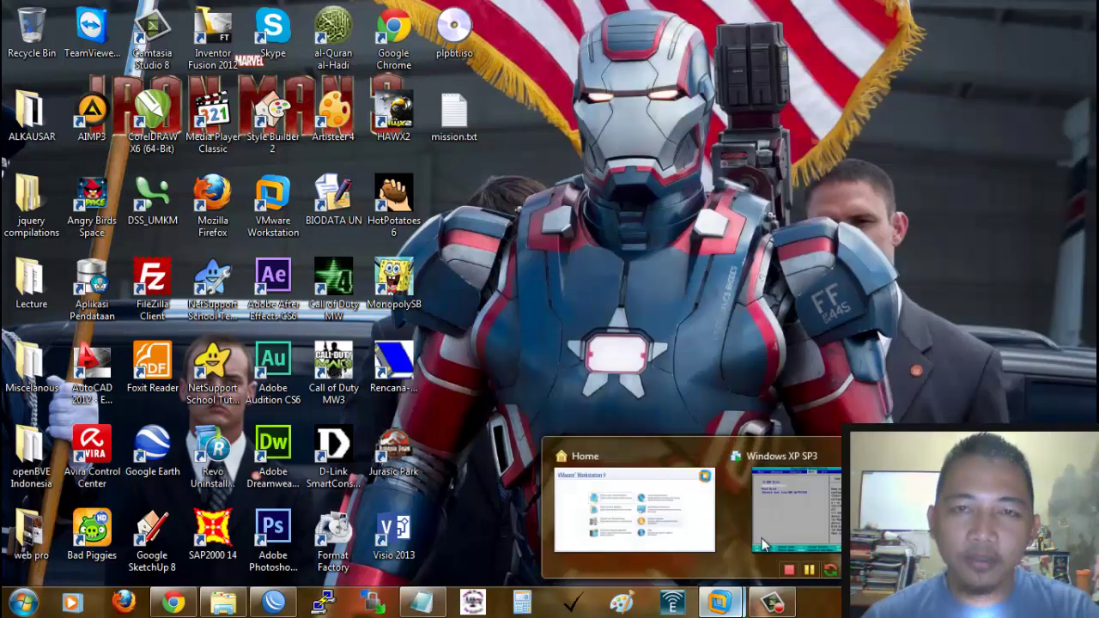
click(792, 483)
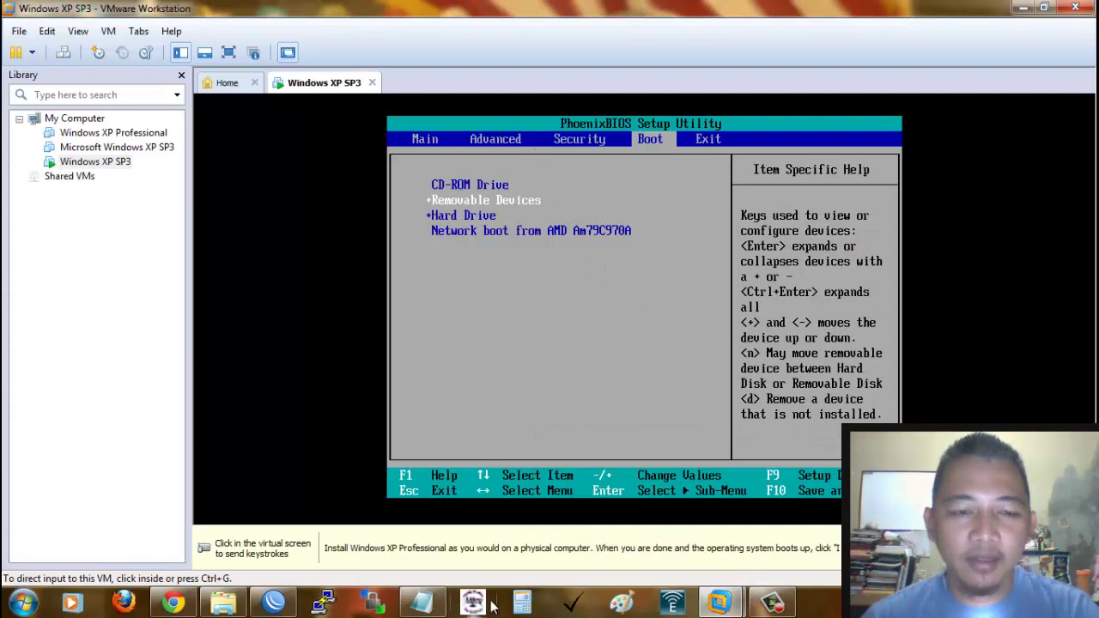
Step: Switch to Windows Explorer and examine the WXPOEM_EN (J:) flash drive and its HBCD folder
click(243, 606)
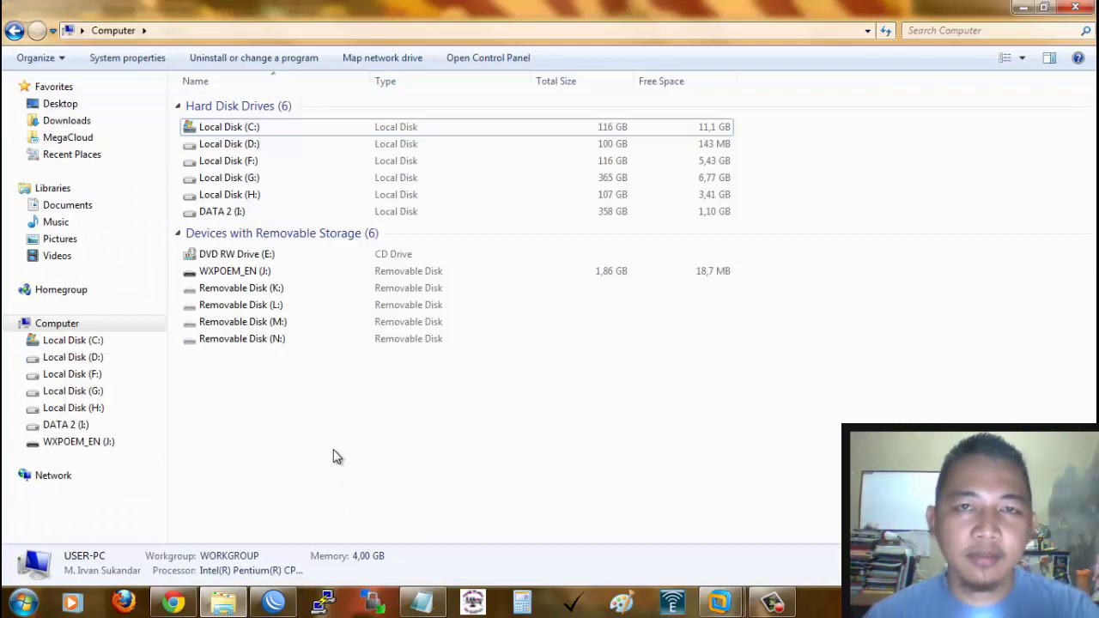
click(253, 271)
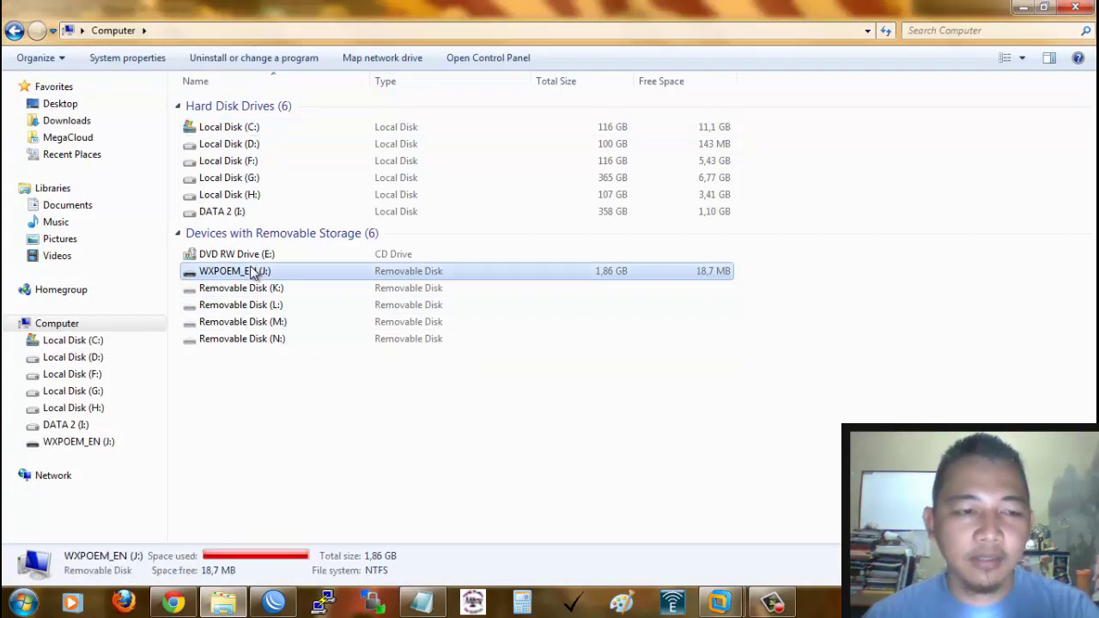
click(248, 403)
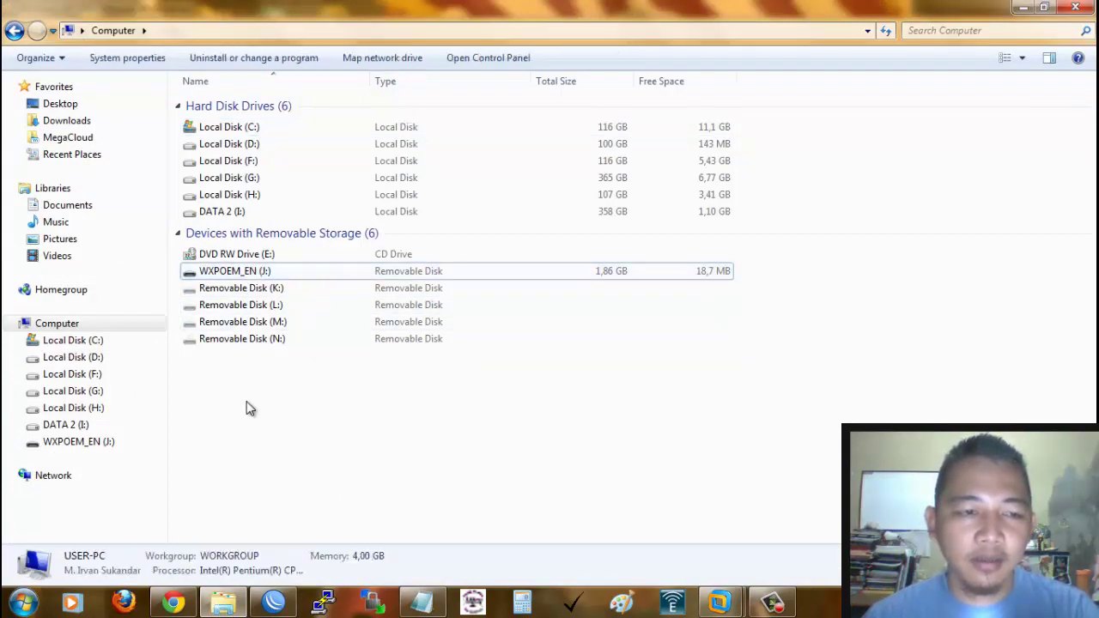
click(96, 443)
click(258, 175)
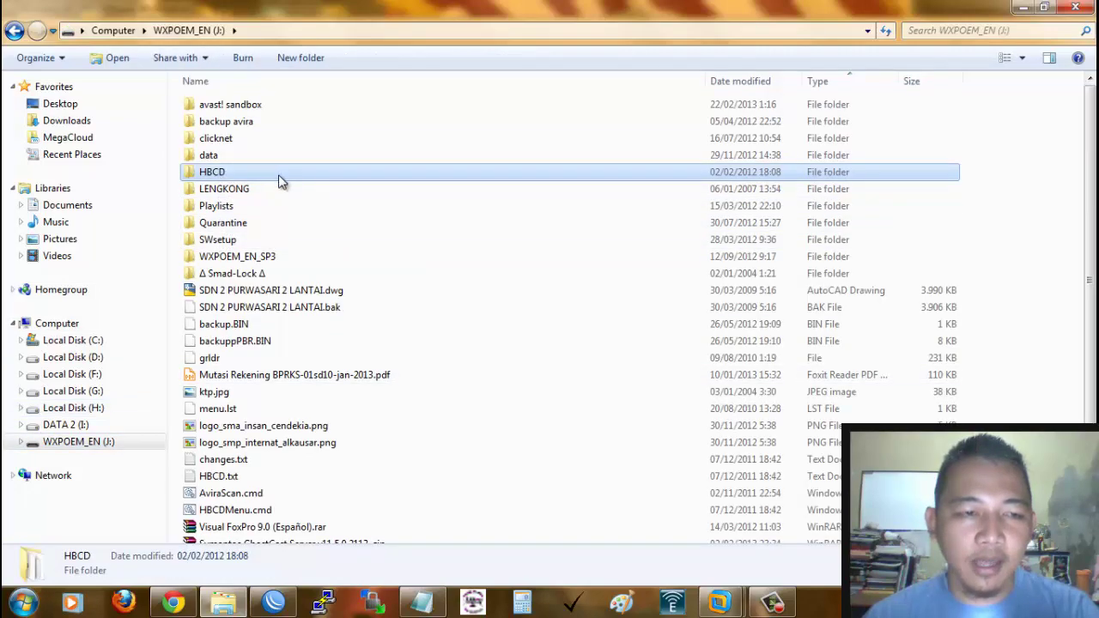
double_click(212, 171)
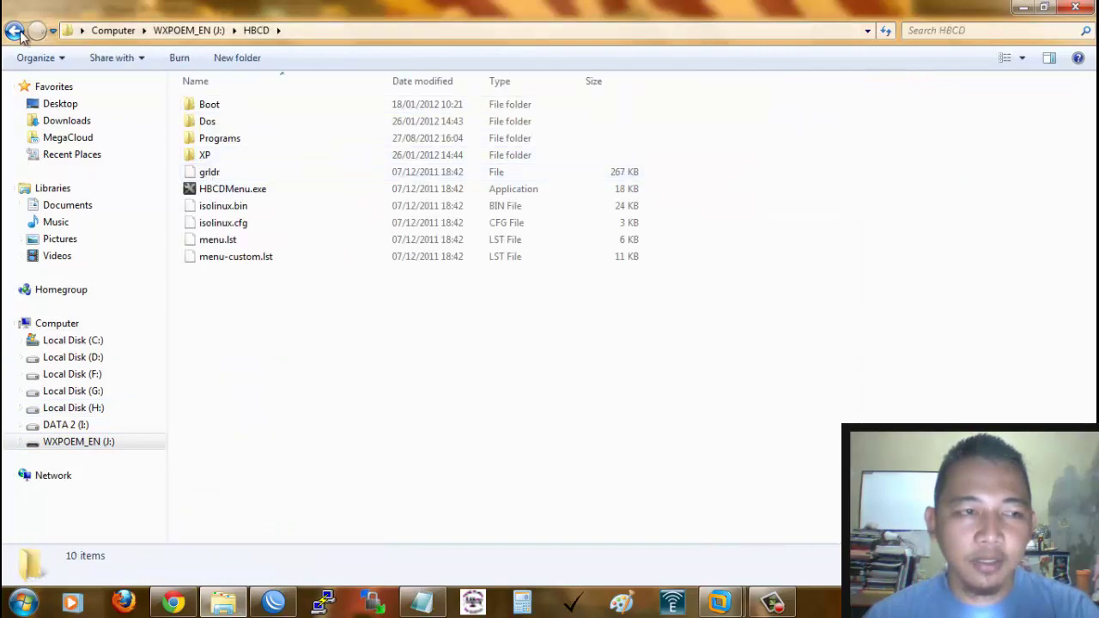
click(19, 31)
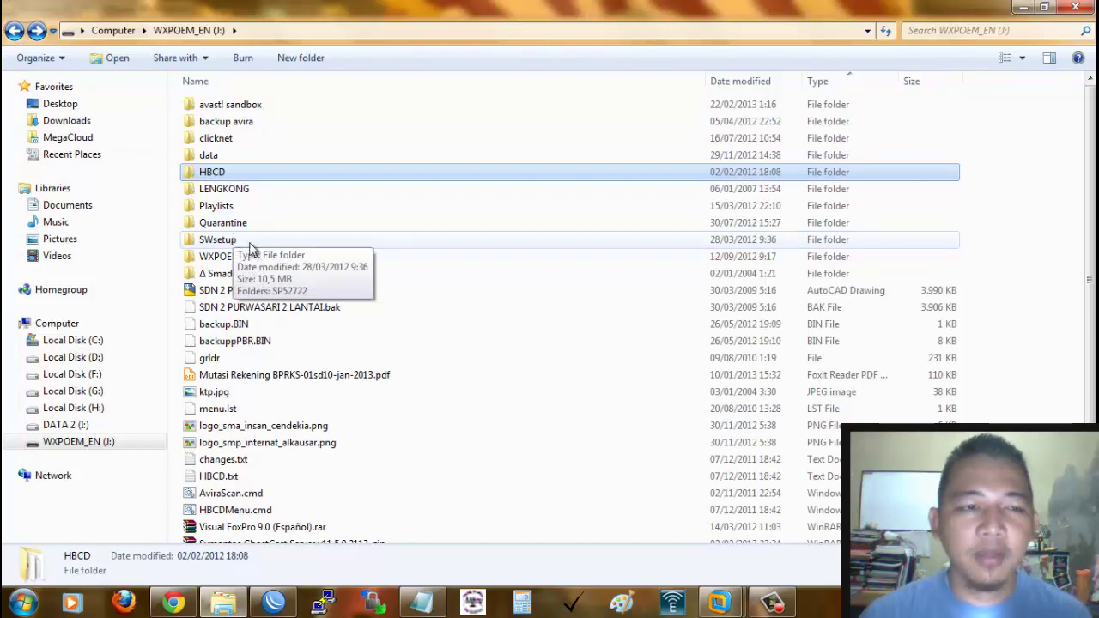
Step: Run HBCDMenu.cmd from the flash drive's root folder to start the Hiren's BootCD Program Launcher, and shift its window aside
scroll(257, 343, down, 1)
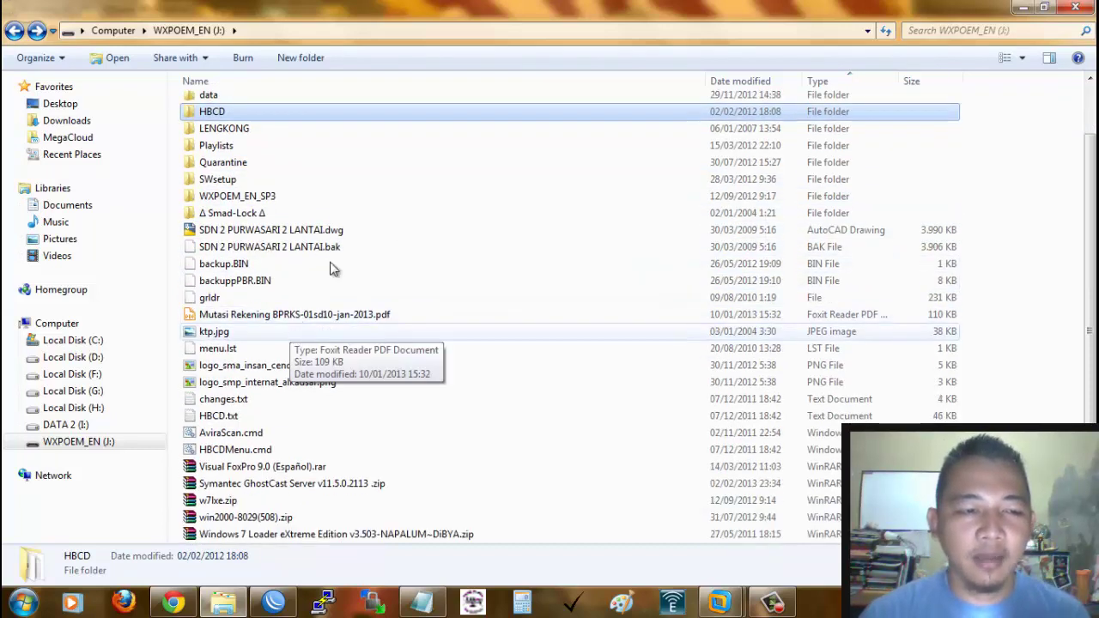
click(249, 447)
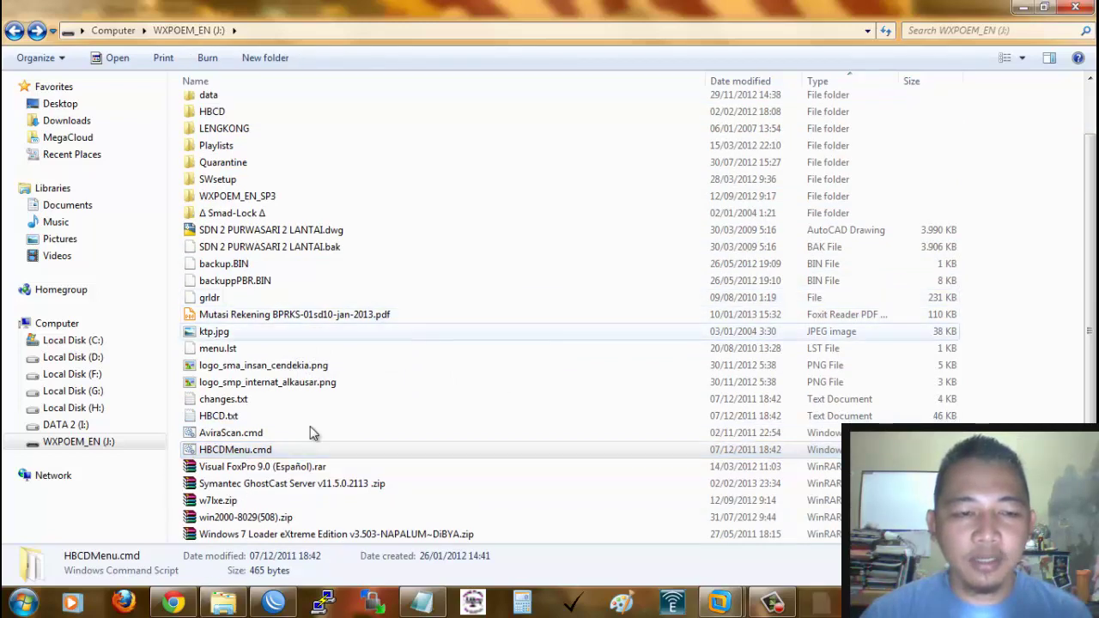
double_click(283, 448)
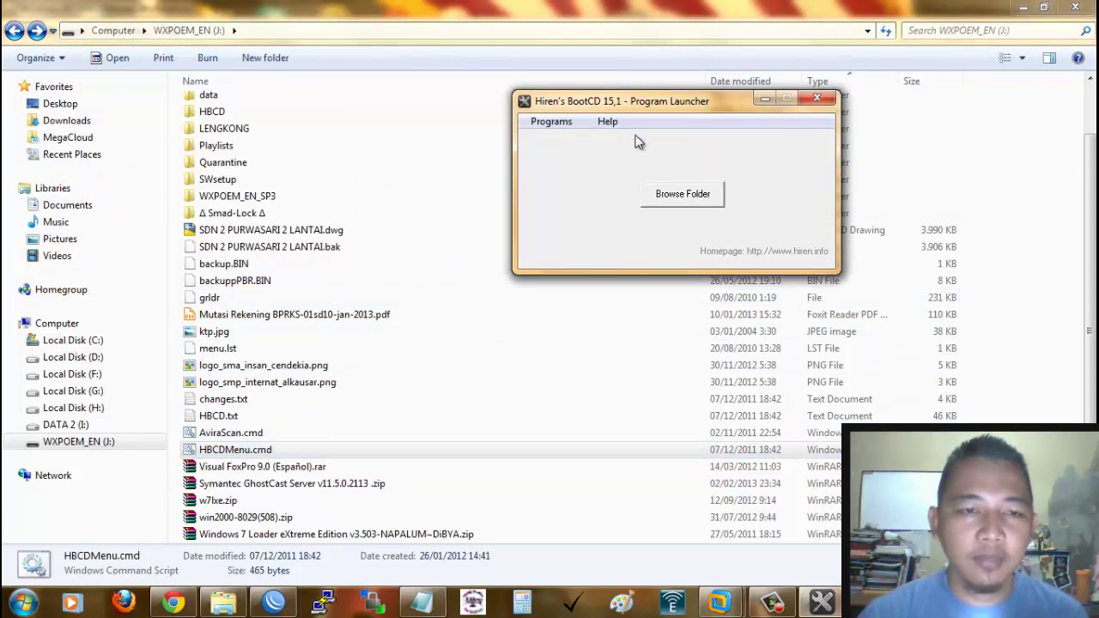
drag(633, 107, 694, 106)
drag(1090, 266, 1090, 213)
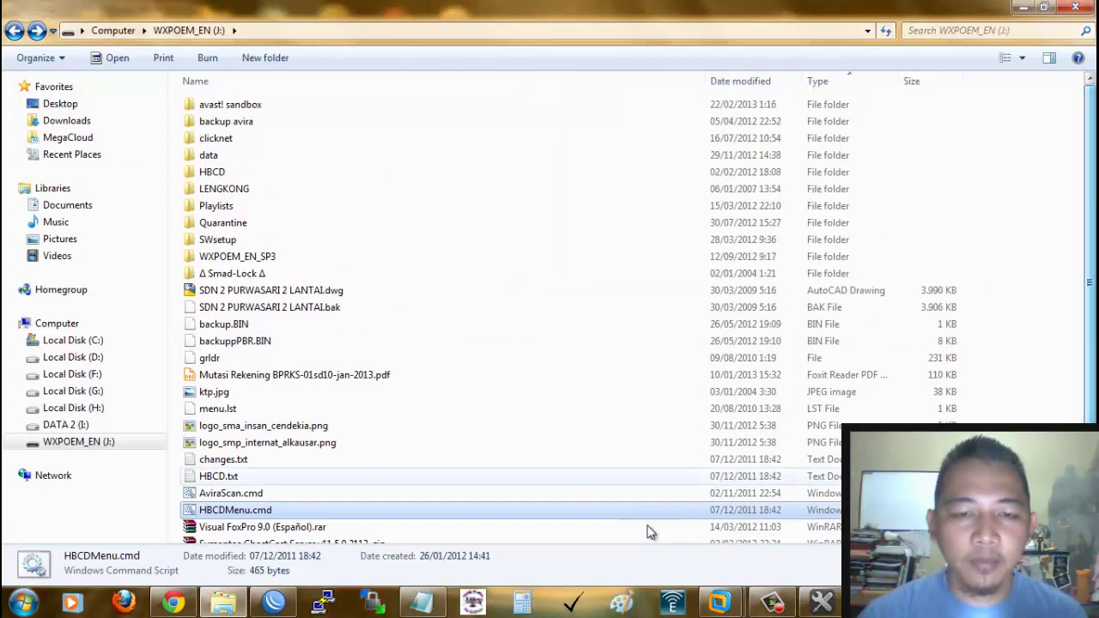
click(821, 602)
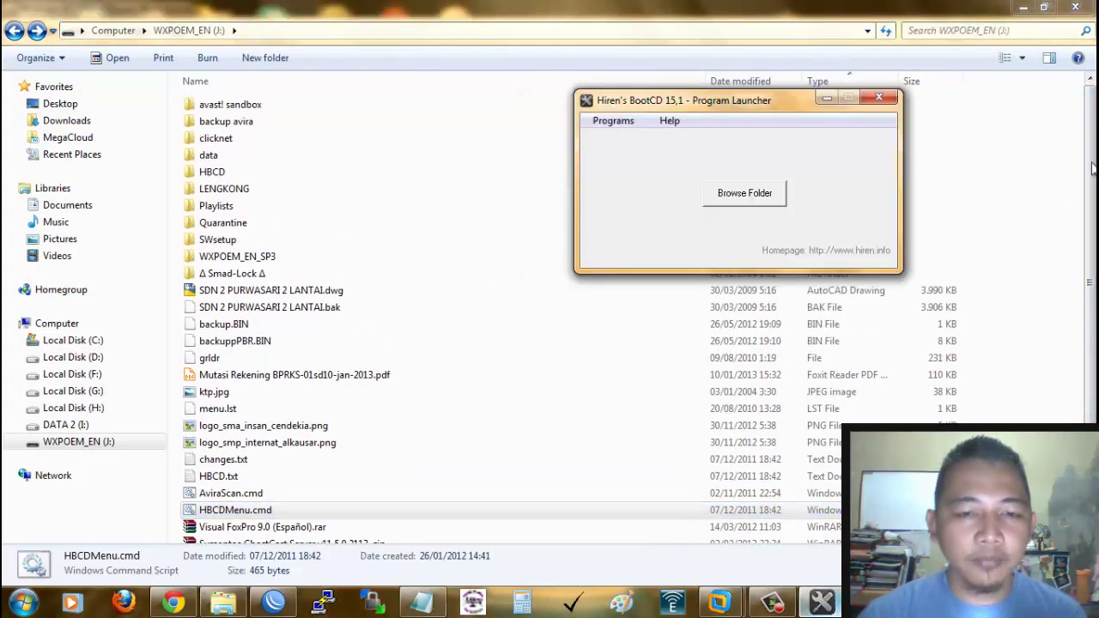
Step: Locate HBCDMenu.exe in the HBCD folder, return to the flash drive's root, and bring the Hiren's BootCD launcher forward
double_click(241, 176)
click(253, 189)
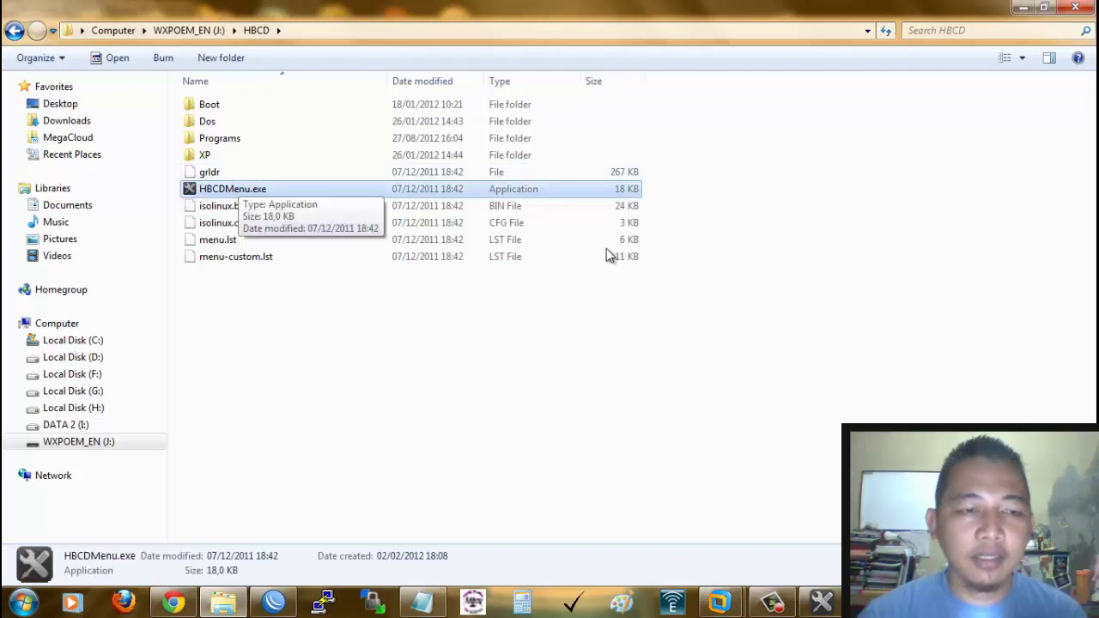
click(188, 30)
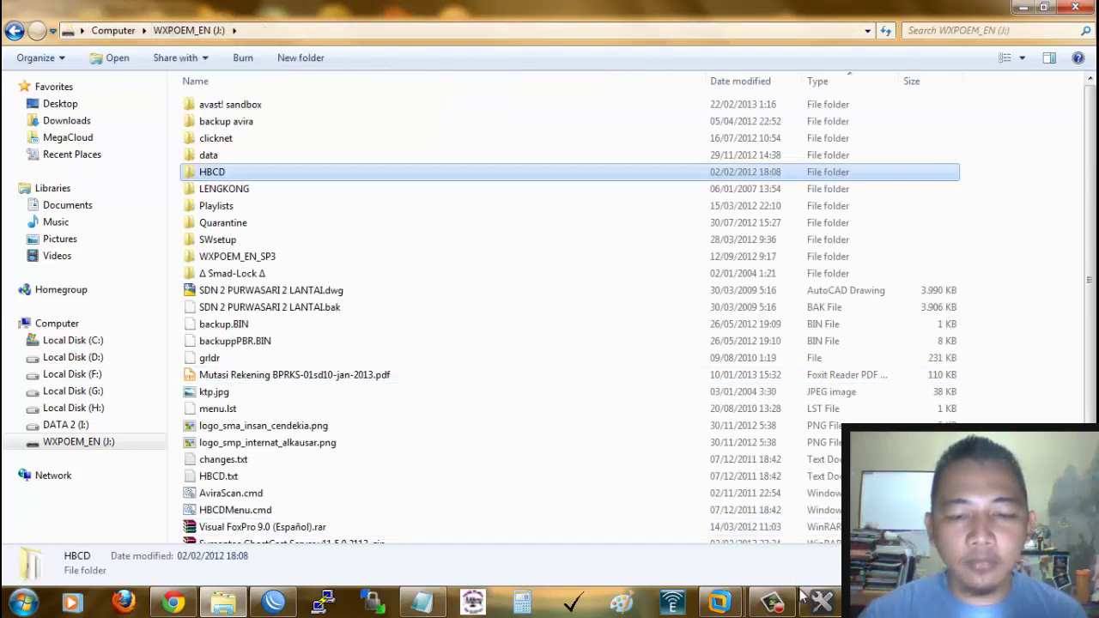
click(822, 603)
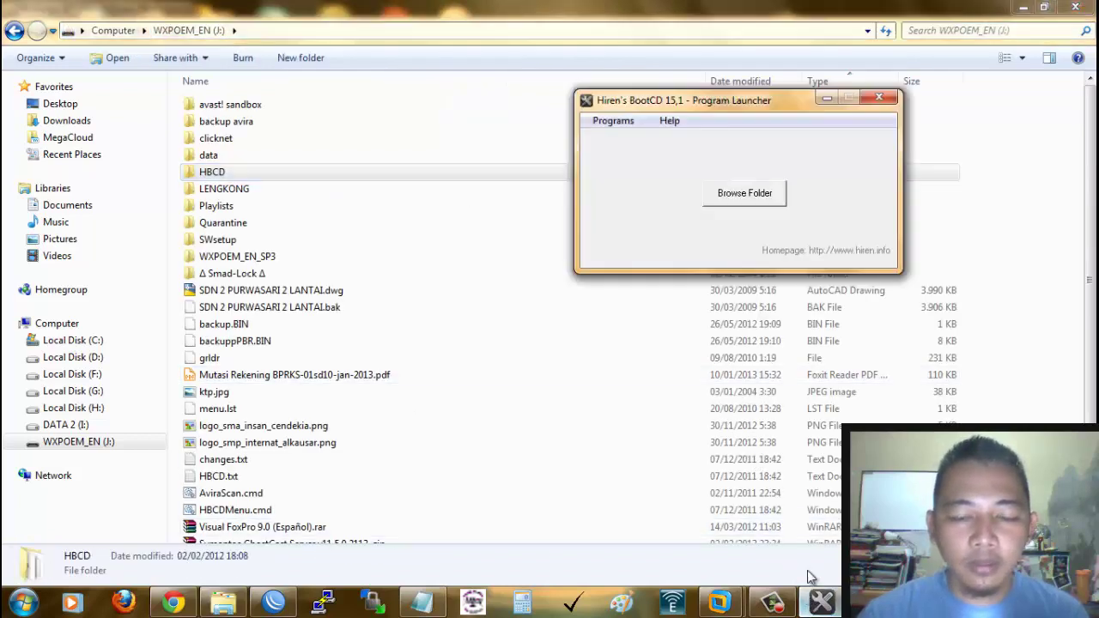
Step: Review the program categories in the Hiren's BootCD launcher, including Partition / Boot / MBR, and close the launcher
click(616, 125)
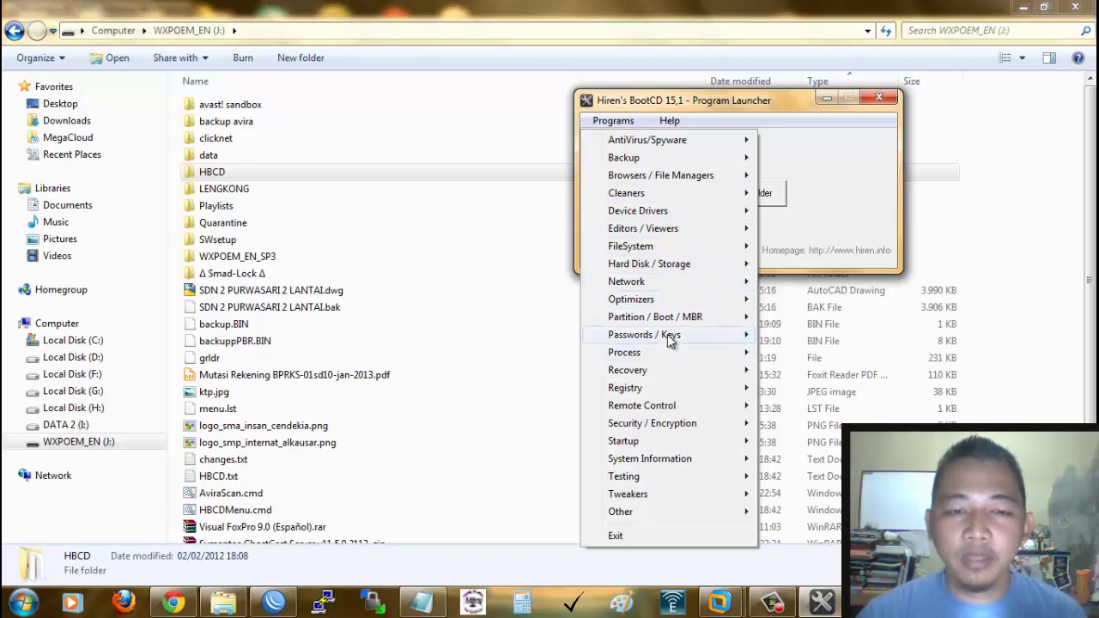
mouse_move(665, 421)
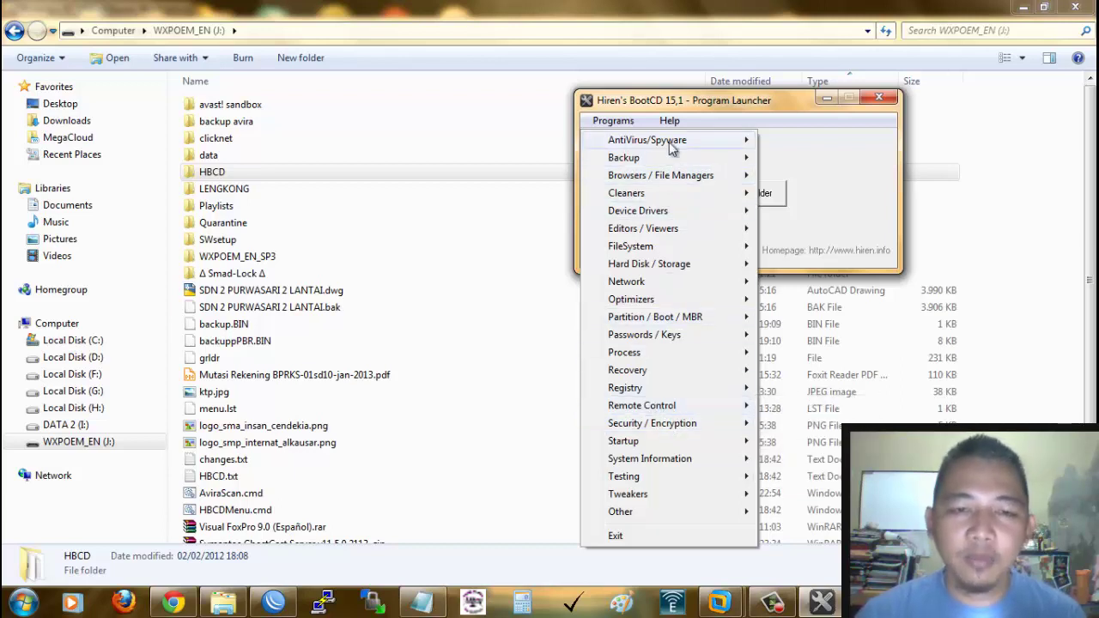
mouse_move(648, 320)
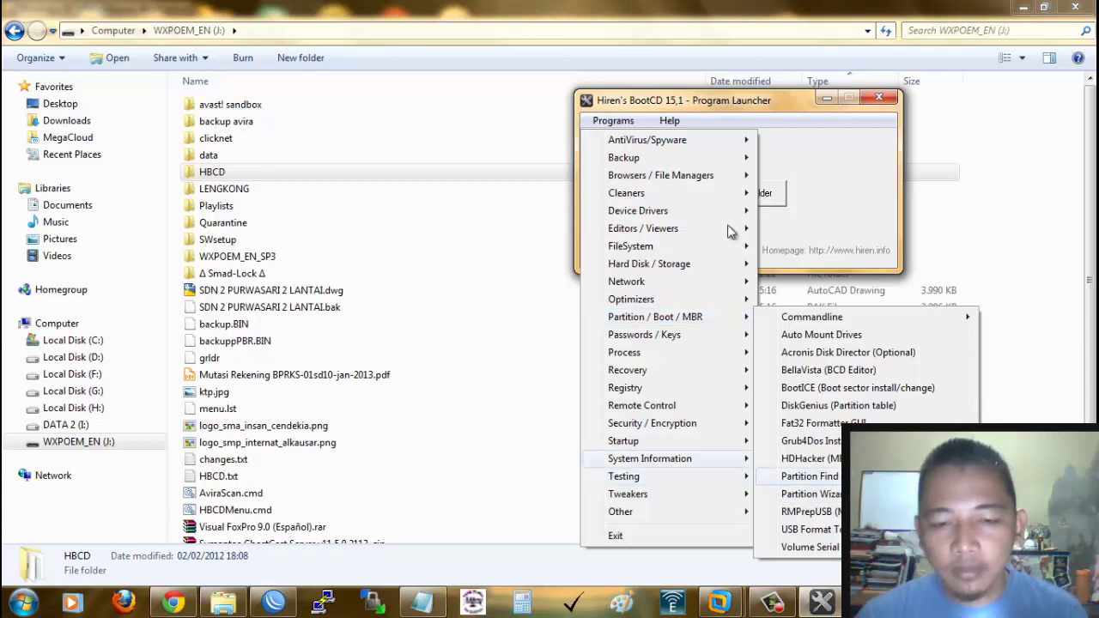
click(859, 139)
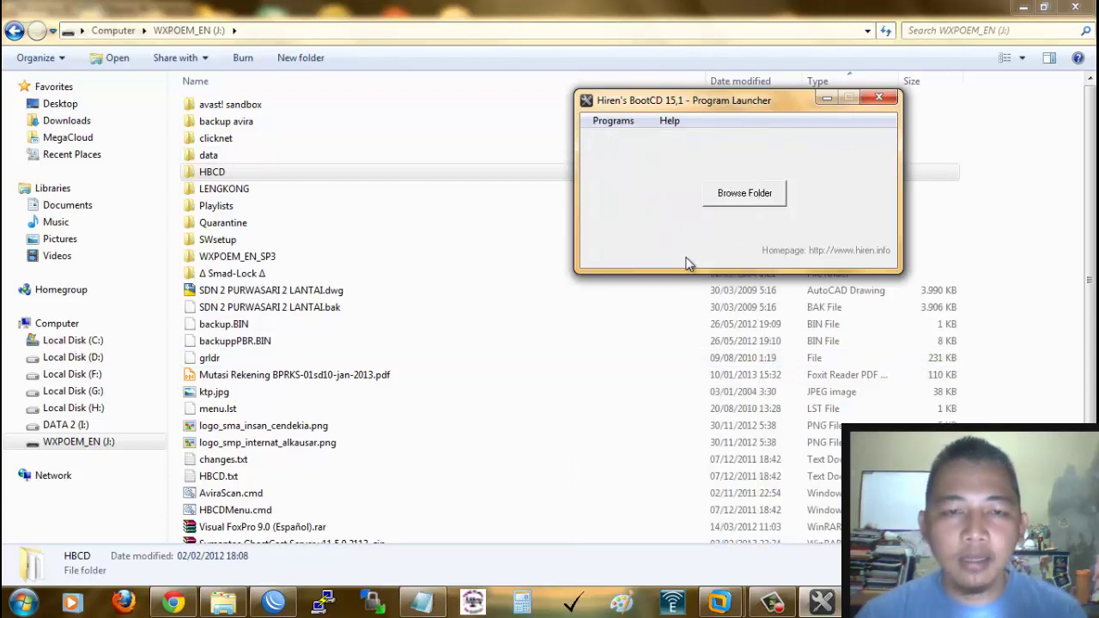
click(882, 98)
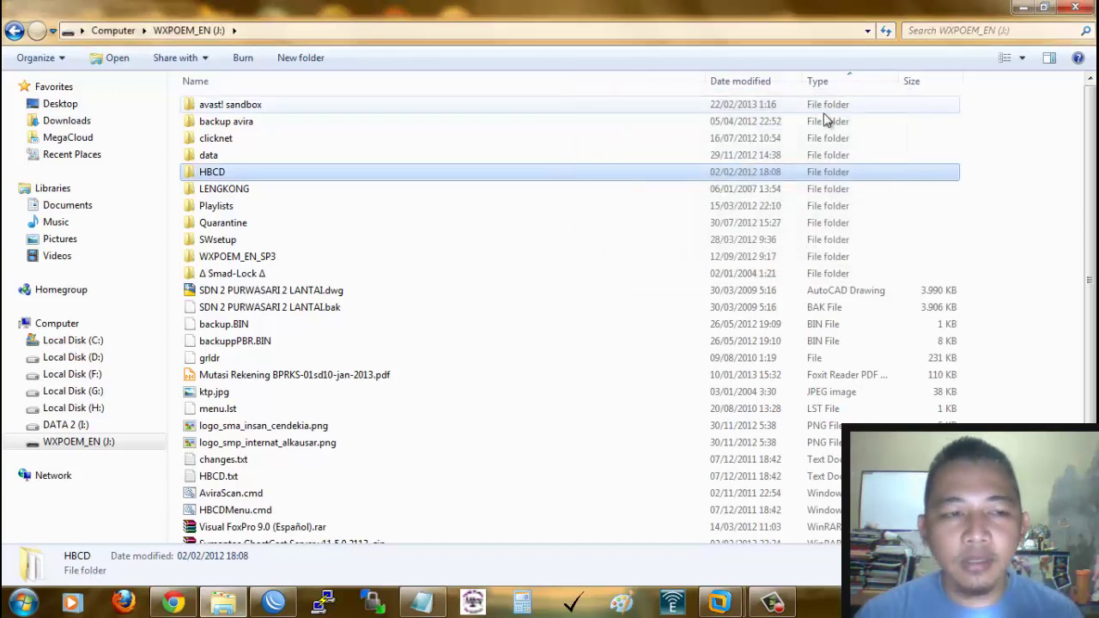
Step: Examine the contents of the WXPOEM_EN_SP3 folder on the flash drive and return to the drive's root
click(342, 358)
click(243, 259)
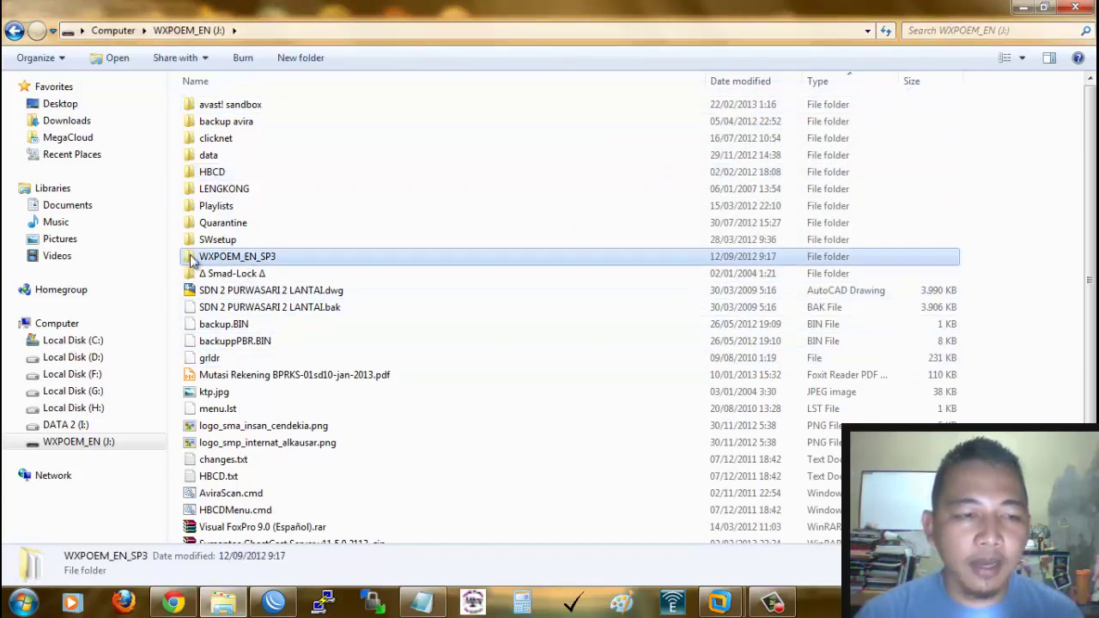
double_click(268, 259)
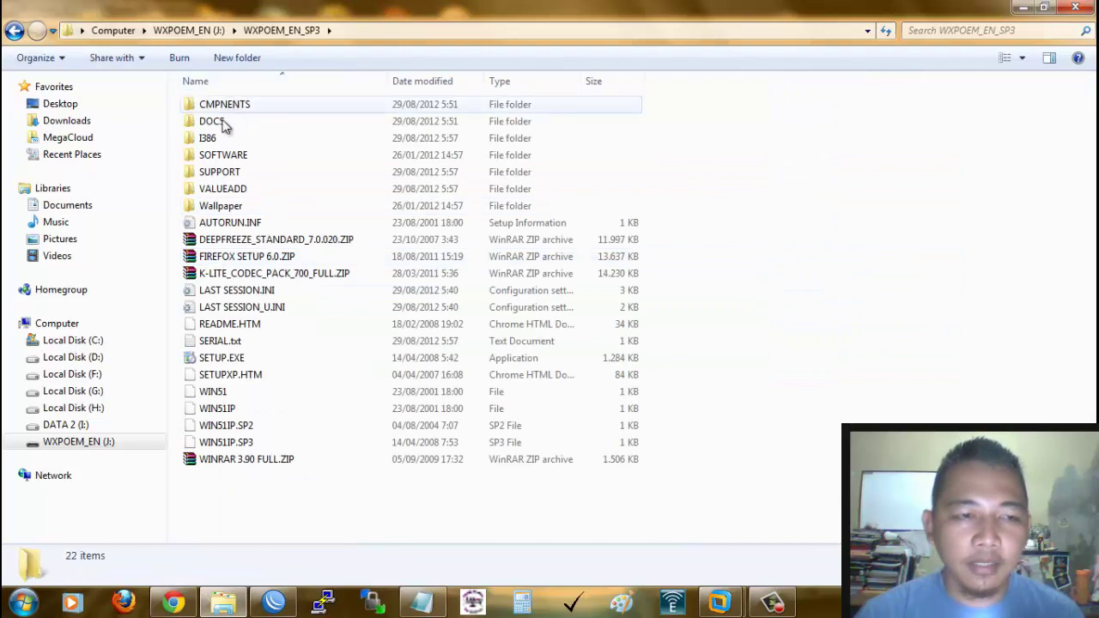
click(187, 30)
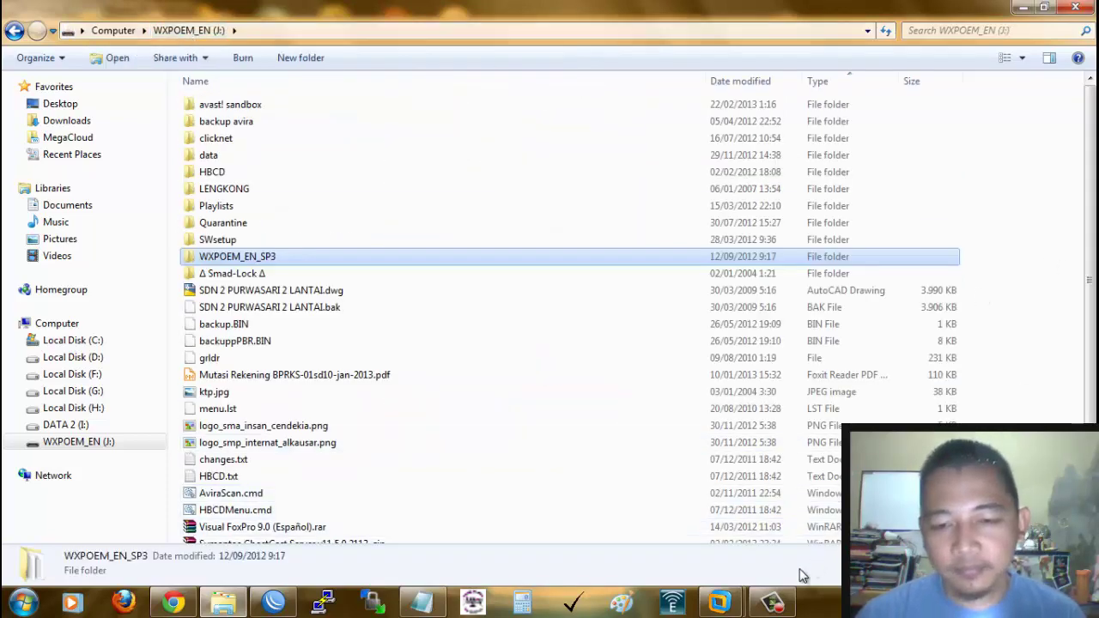
Step: Switch to VMware Workstation and connect the Kingston DataTraveler G3 to the virtual machine, opting not to show the USB message again
key(super+Tab)
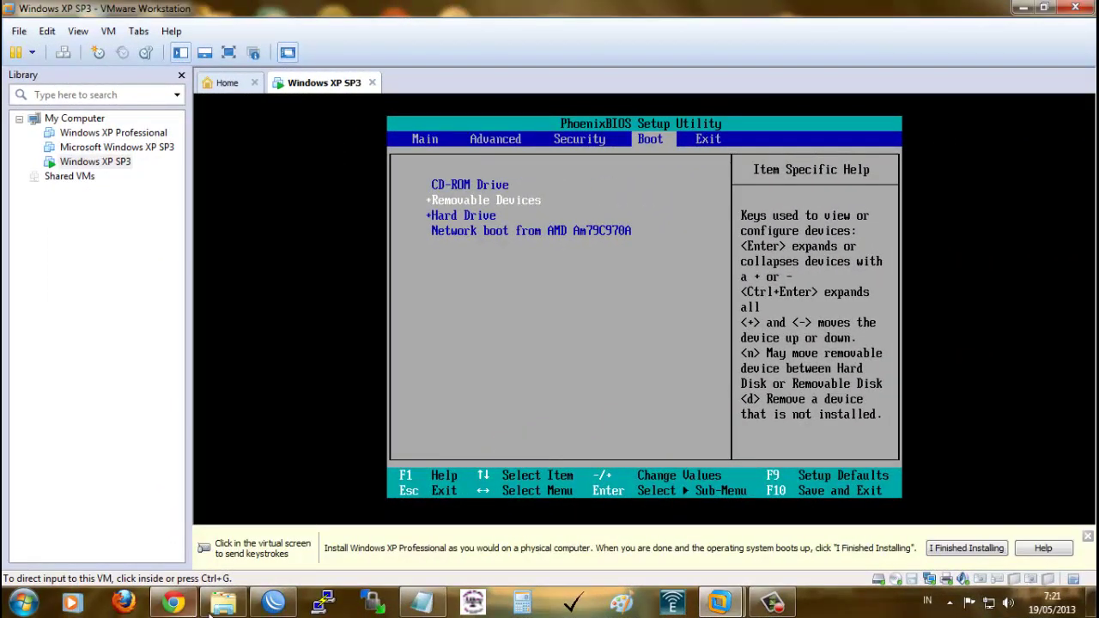
mouse_move(225, 610)
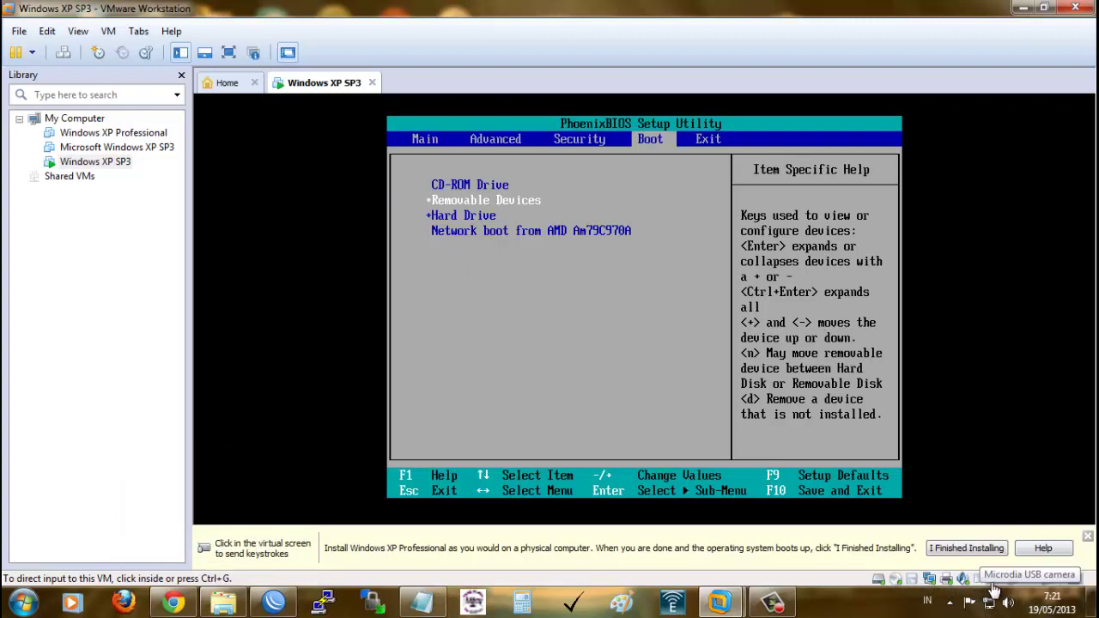
right_click(1049, 583)
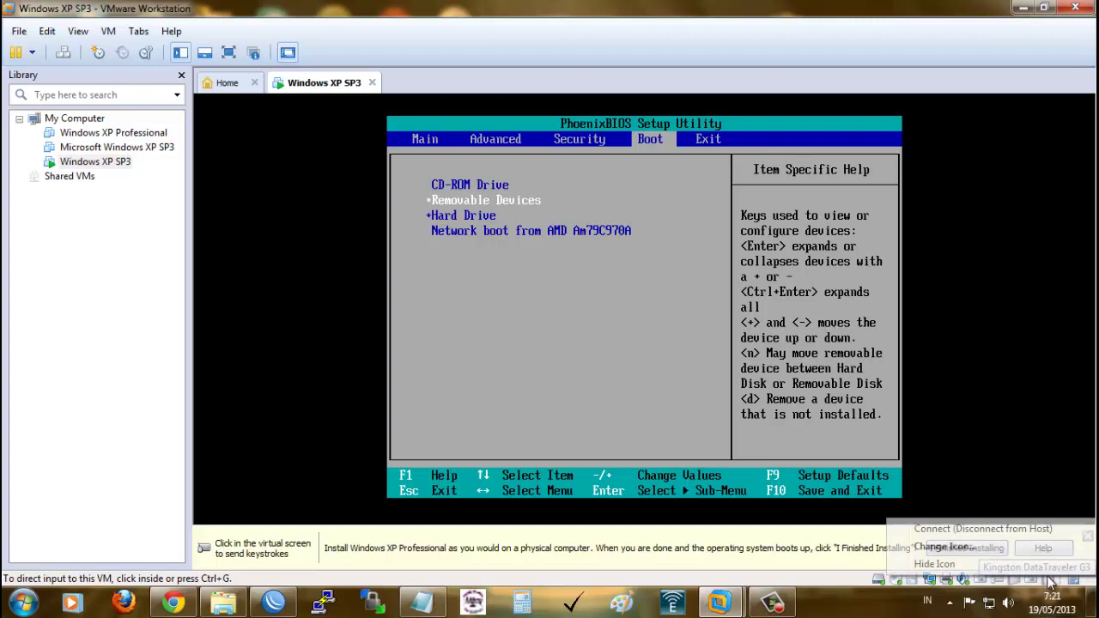
click(1000, 531)
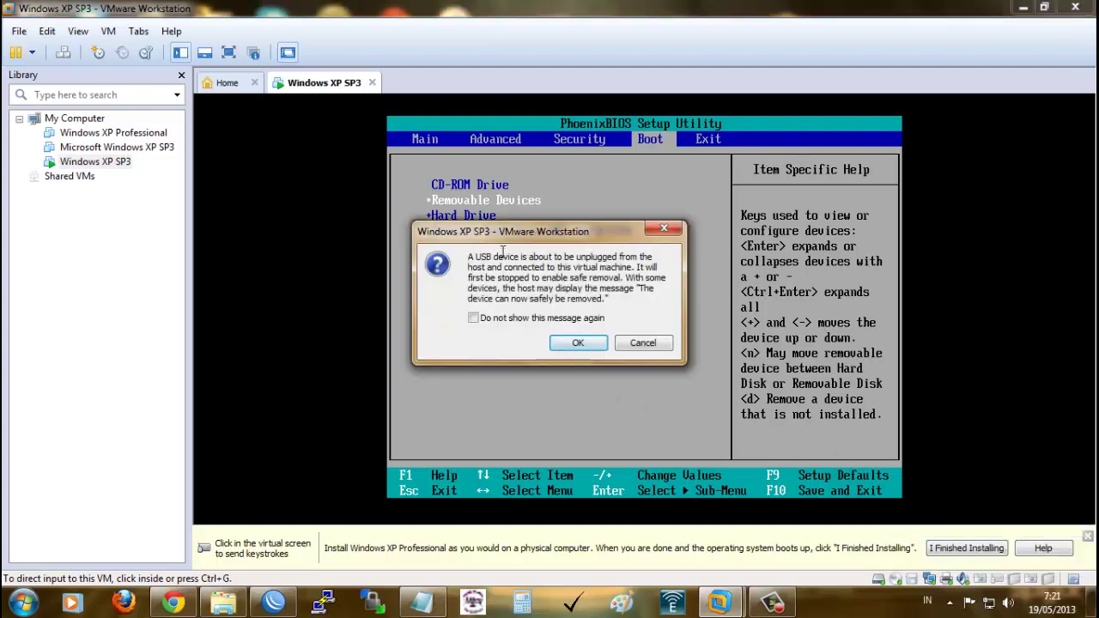
drag(497, 232, 567, 173)
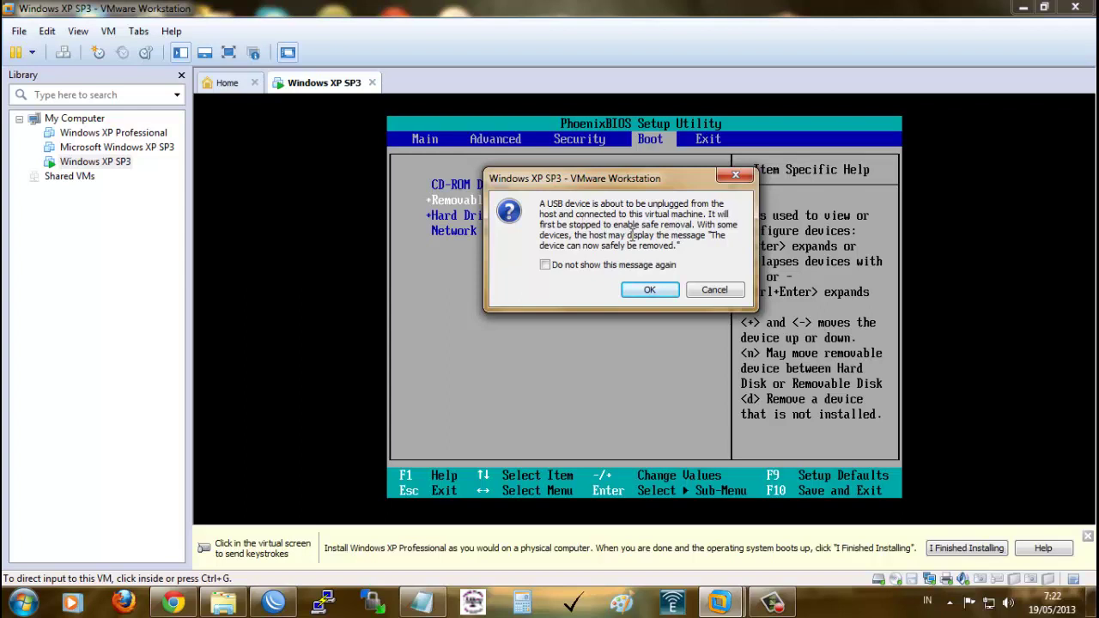
click(546, 266)
drag(604, 181, 593, 226)
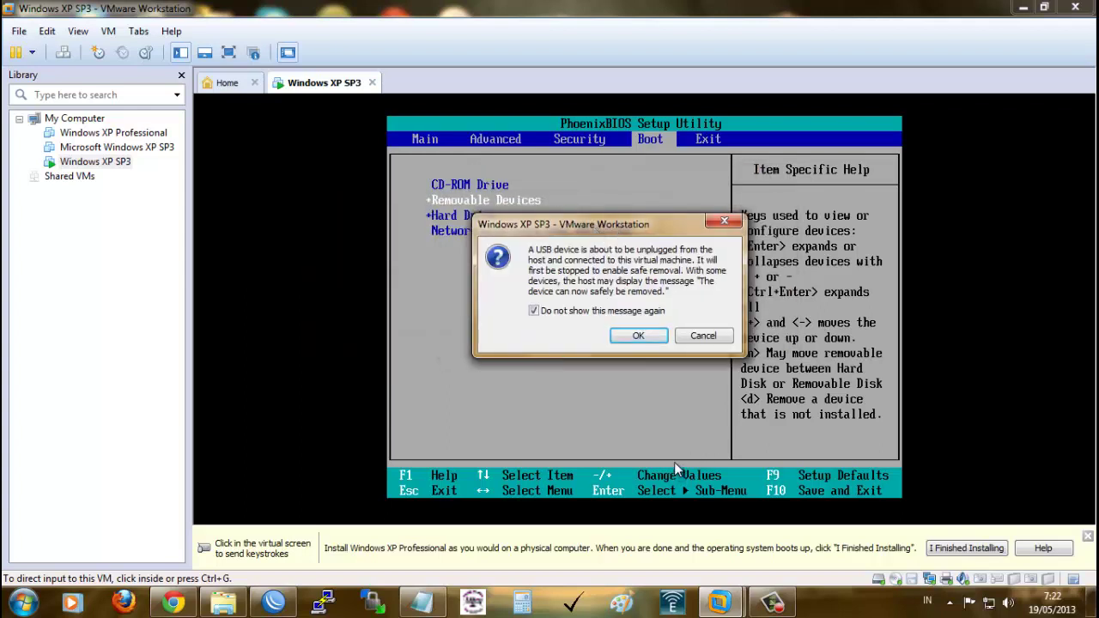
drag(611, 225, 674, 200)
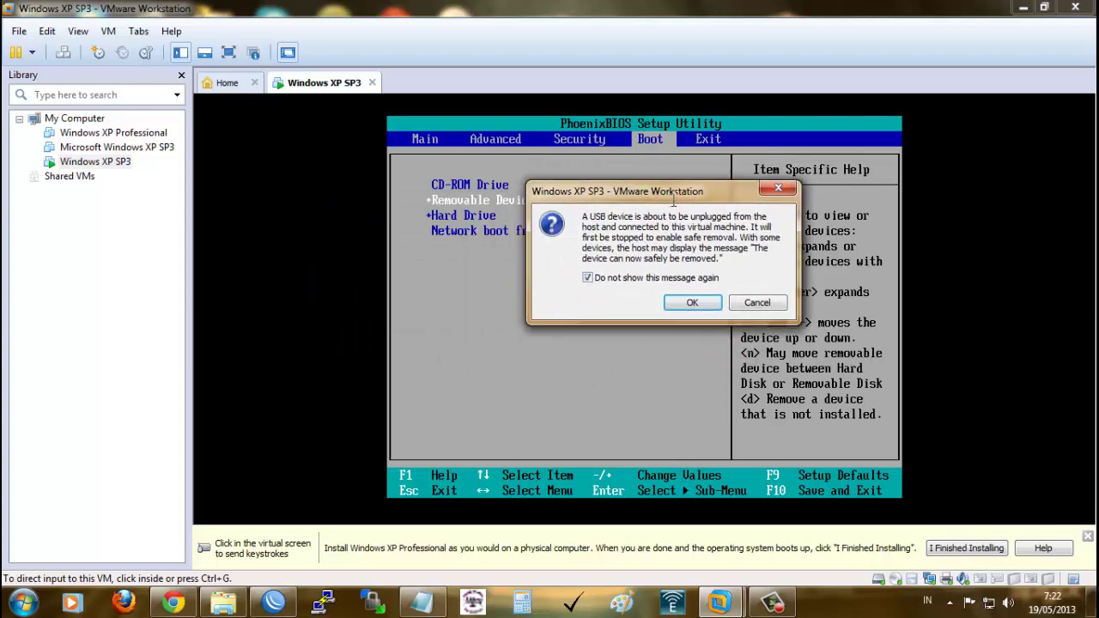
click(694, 302)
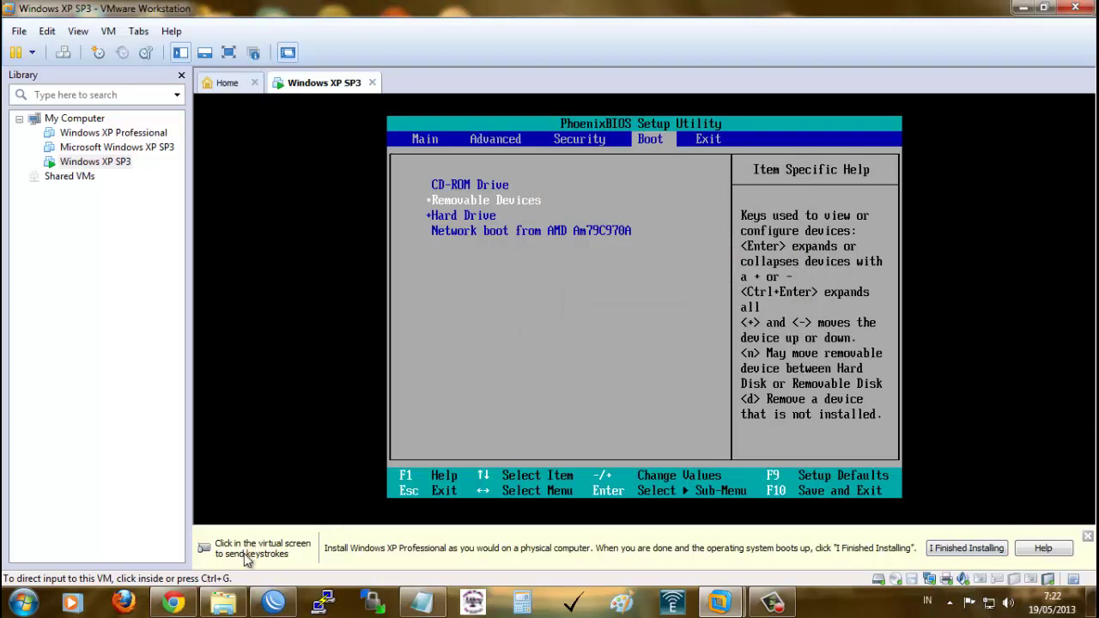
Step: Switch to Windows Explorer, check the host computer's drive list for the flash drive, and return to VMware Workstation
click(221, 606)
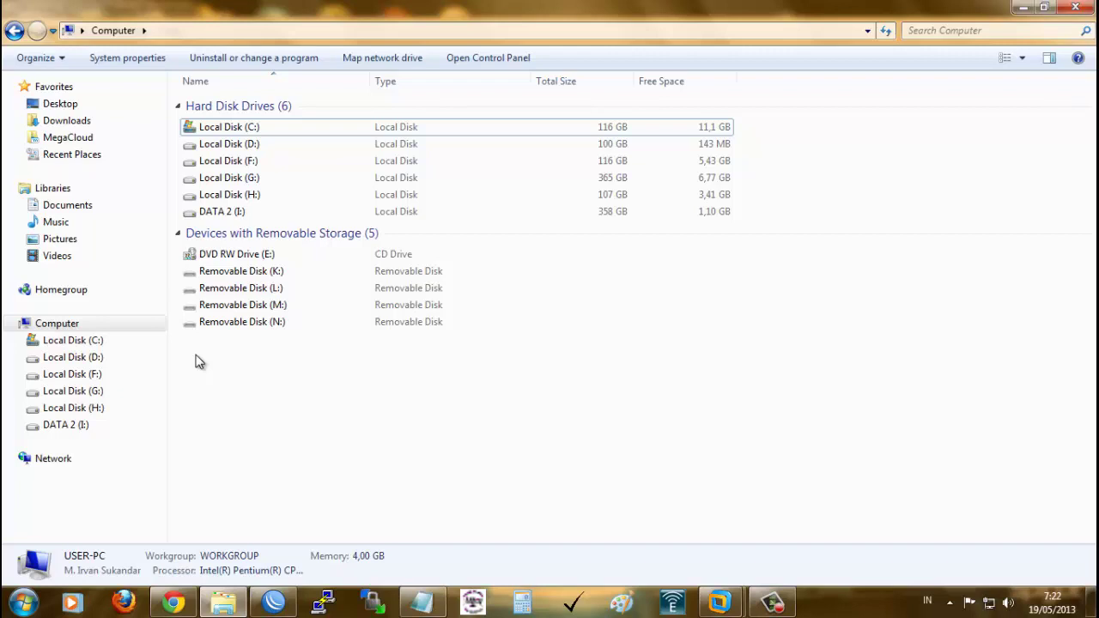
click(74, 324)
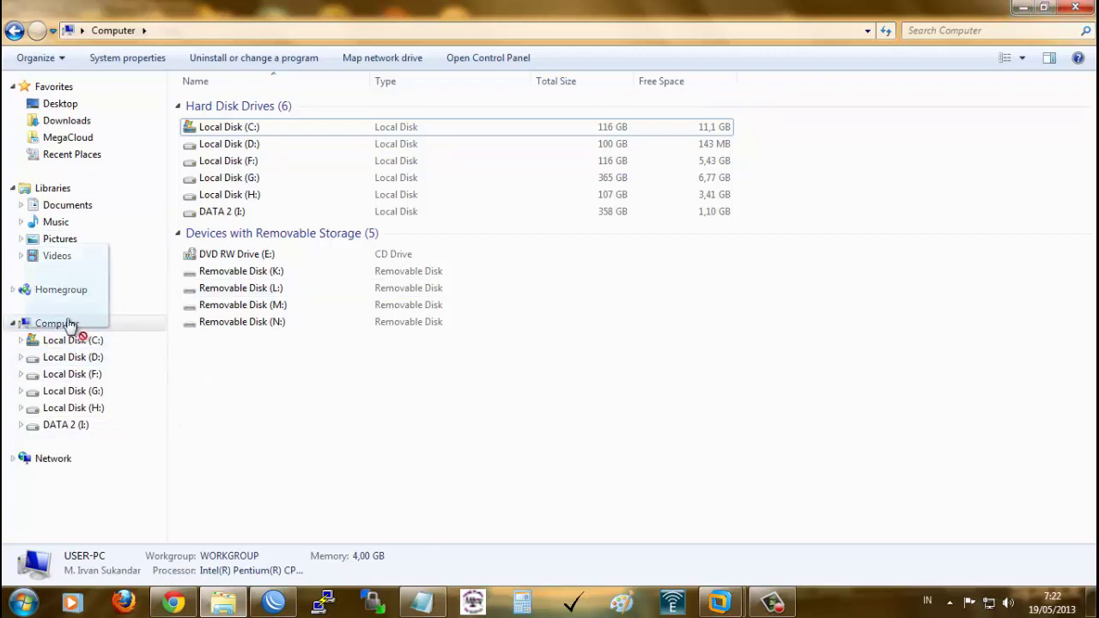
click(354, 474)
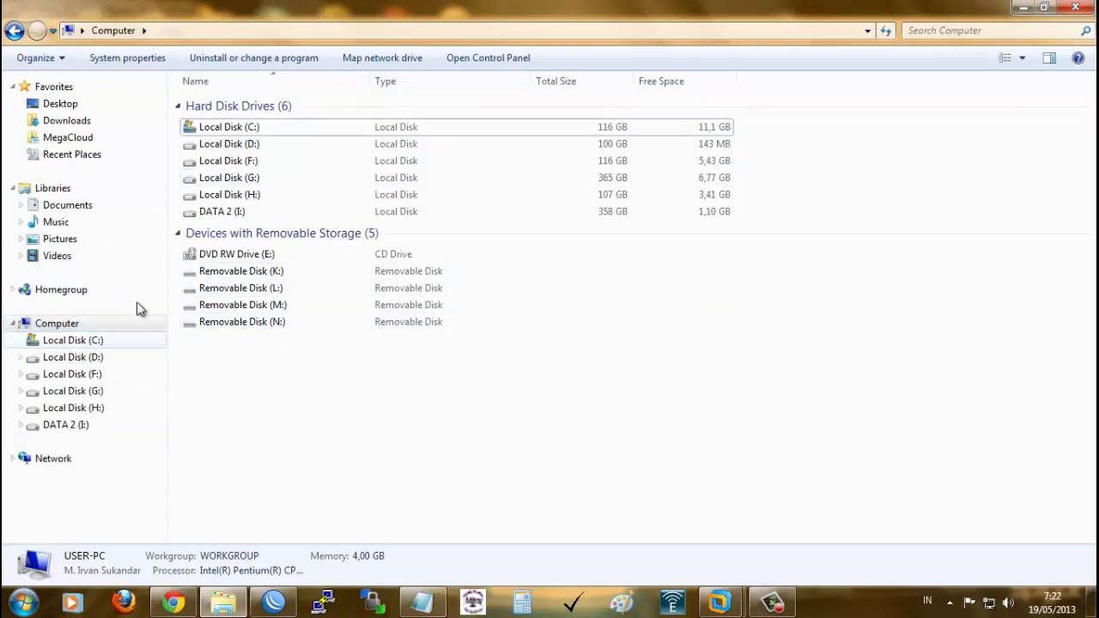
click(1021, 8)
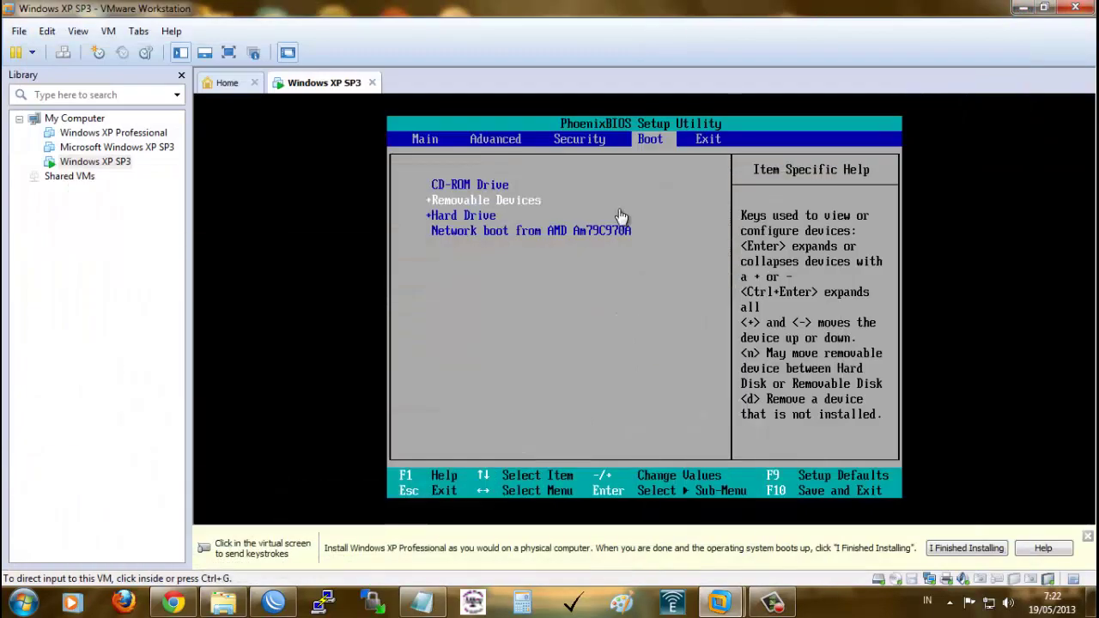
Step: Check the Kingston DataTraveler G3's connection status among the virtual machine's removable devices
click(108, 30)
mouse_move(124, 38)
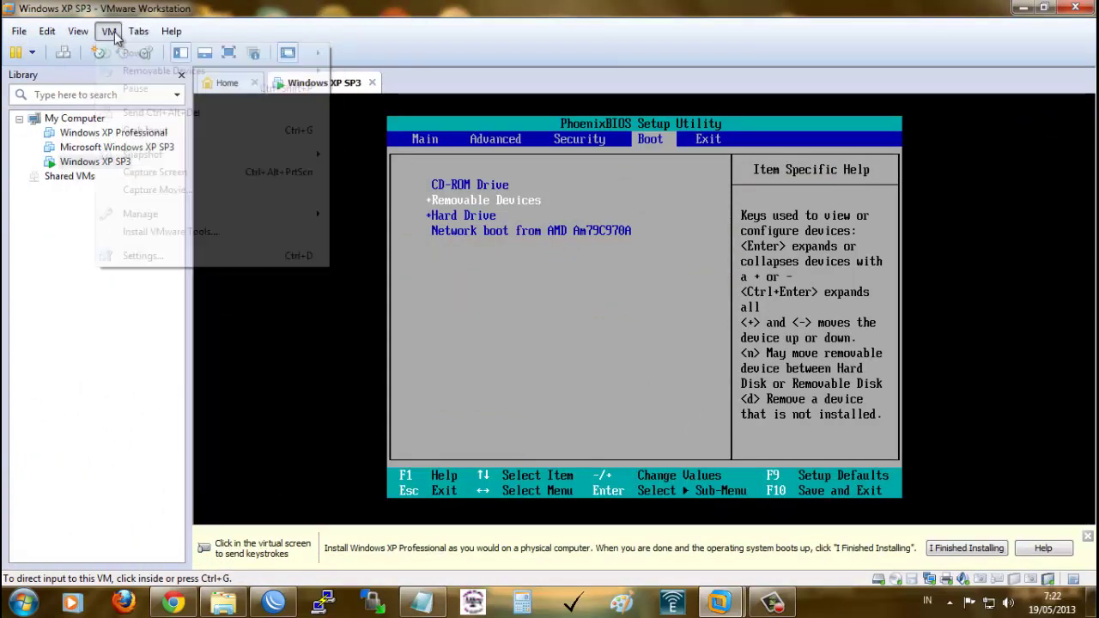
mouse_move(120, 73)
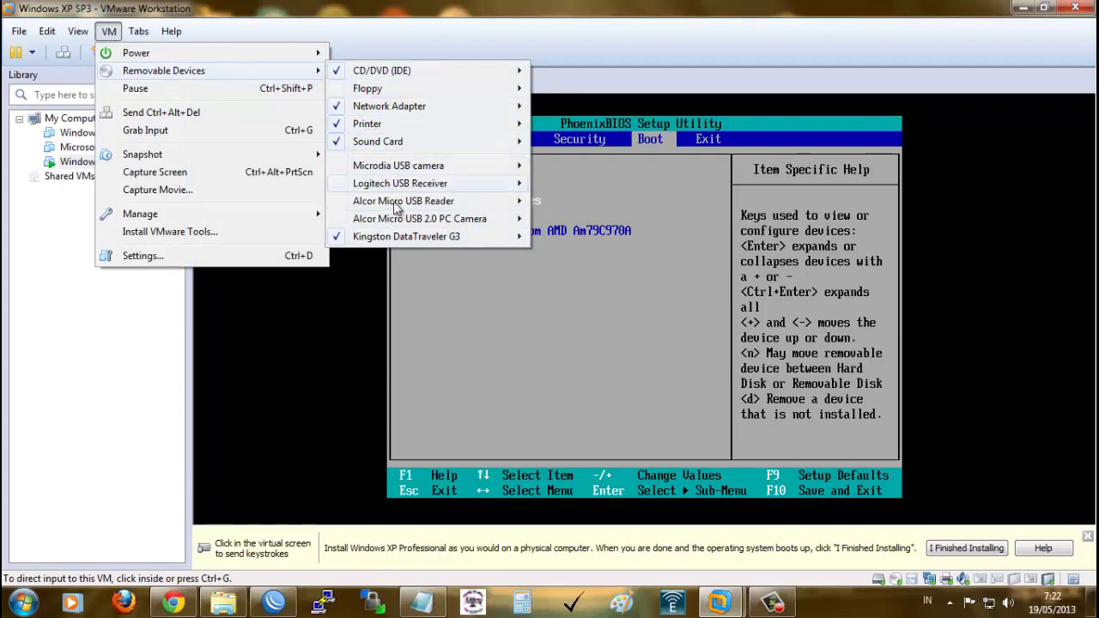
mouse_move(408, 243)
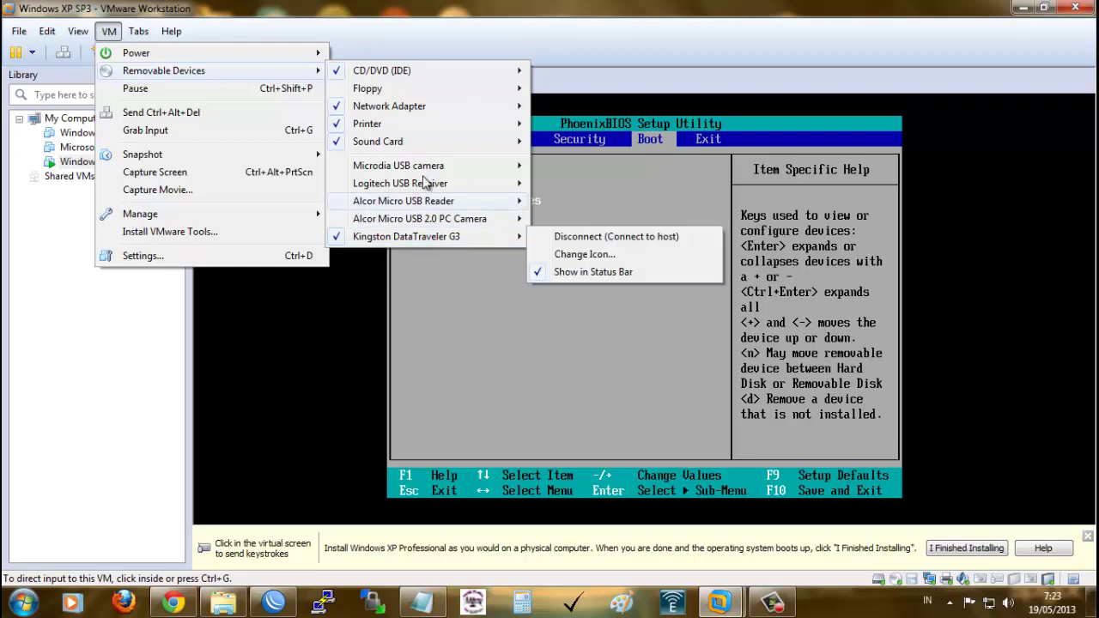
click(453, 19)
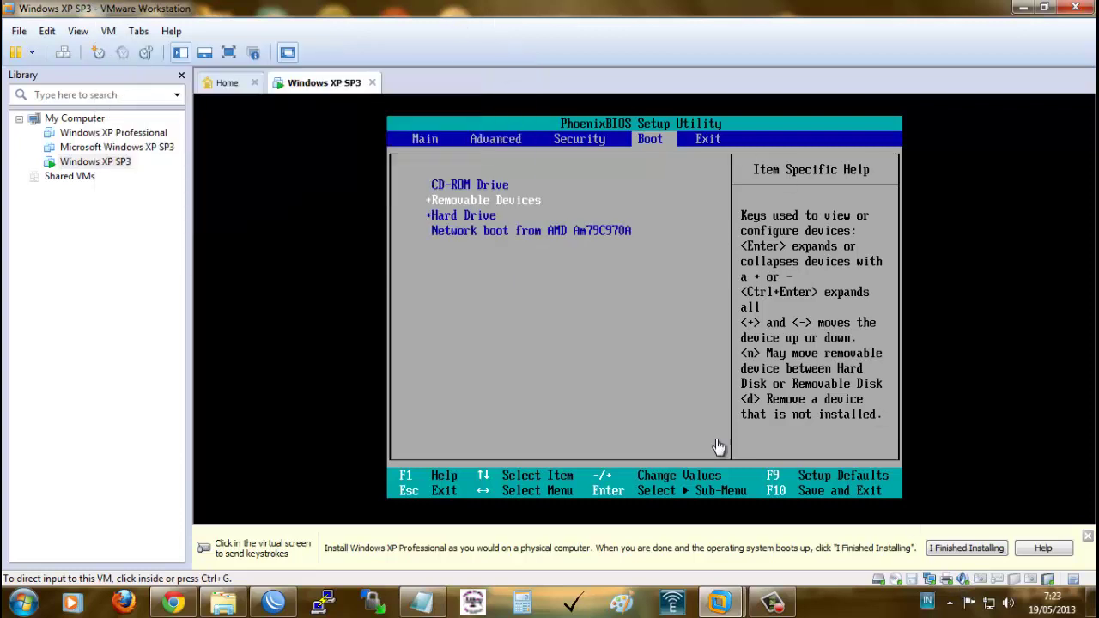
click(104, 34)
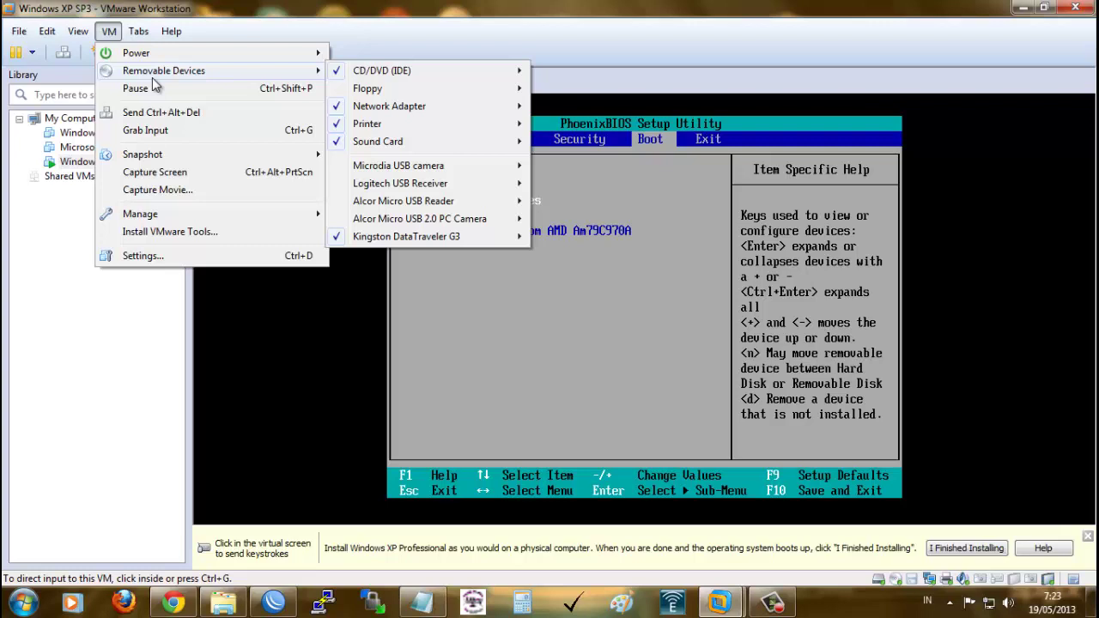
click(109, 31)
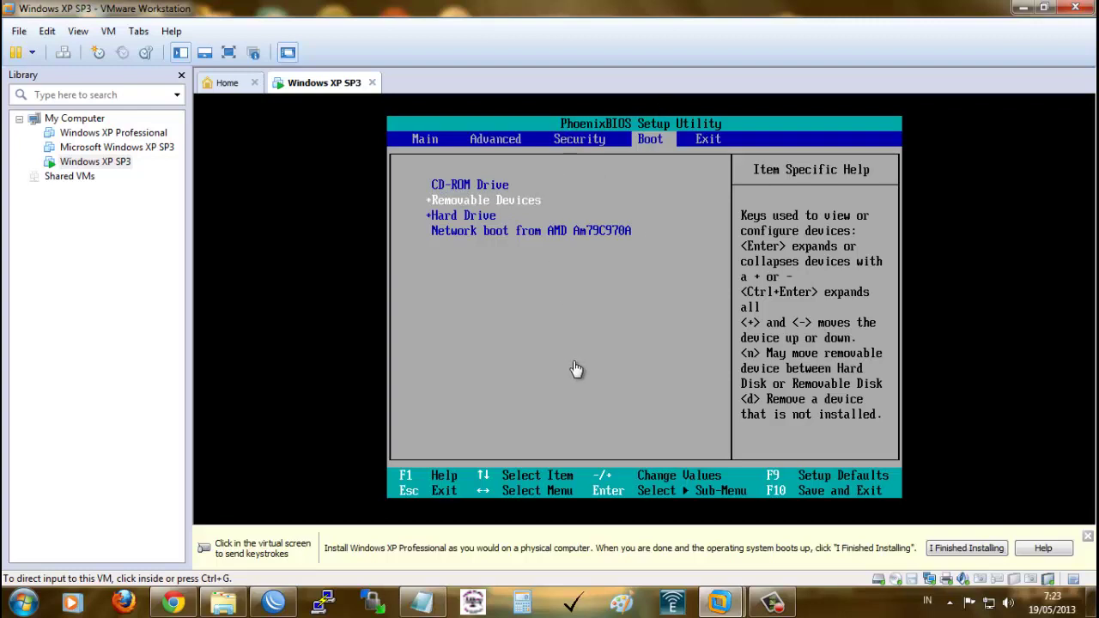
Step: Show the virtual machine in full screen, save the BIOS configuration changes and exit the setup
click(229, 52)
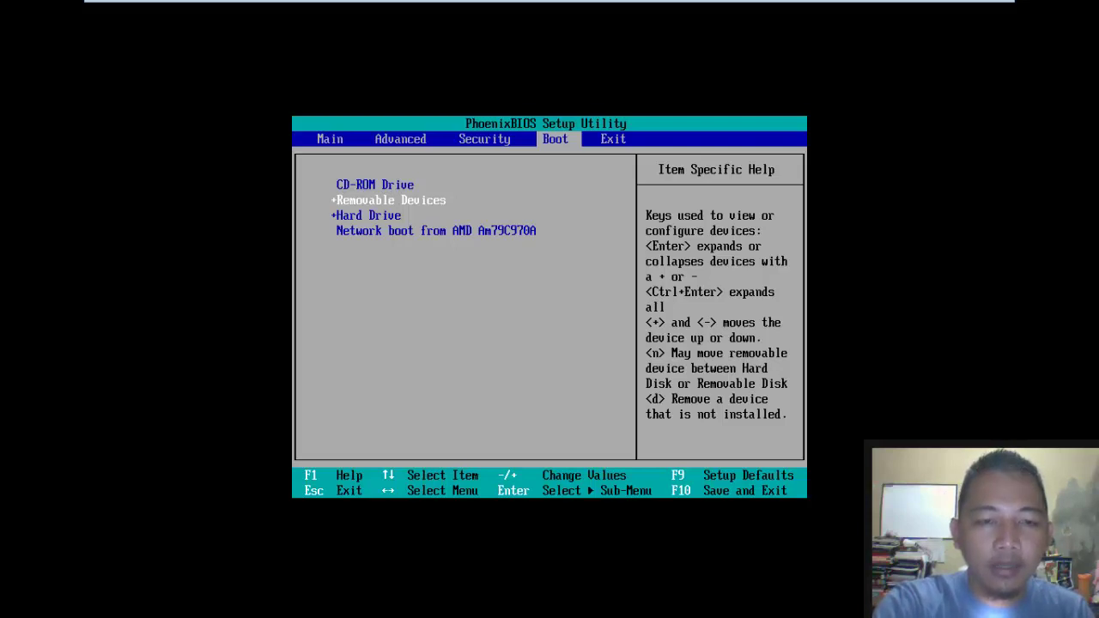
key(F10)
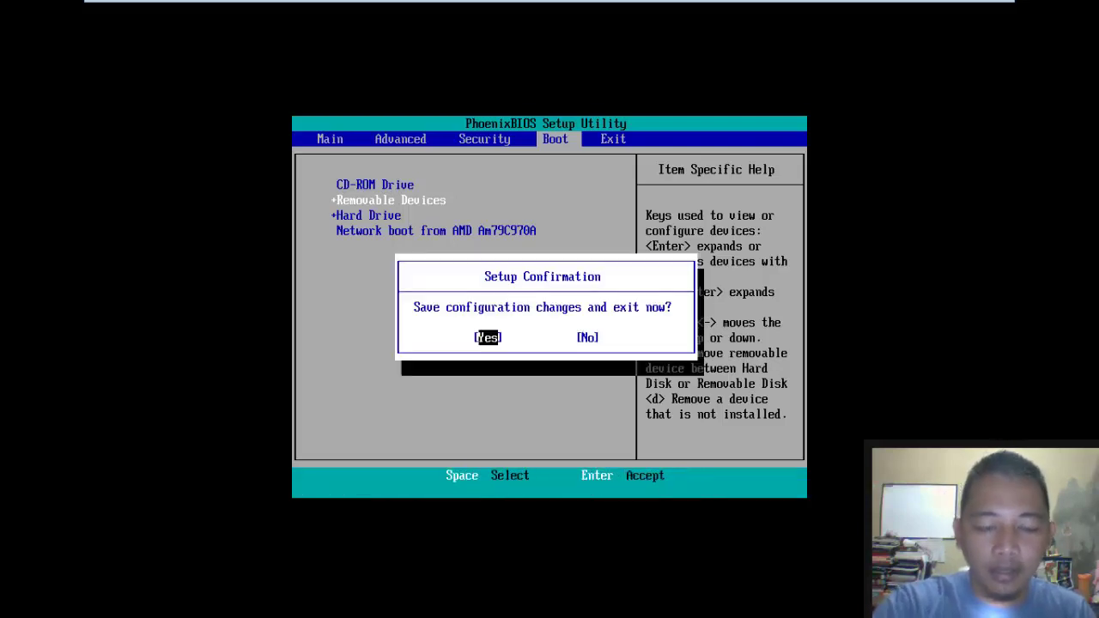
key(Return)
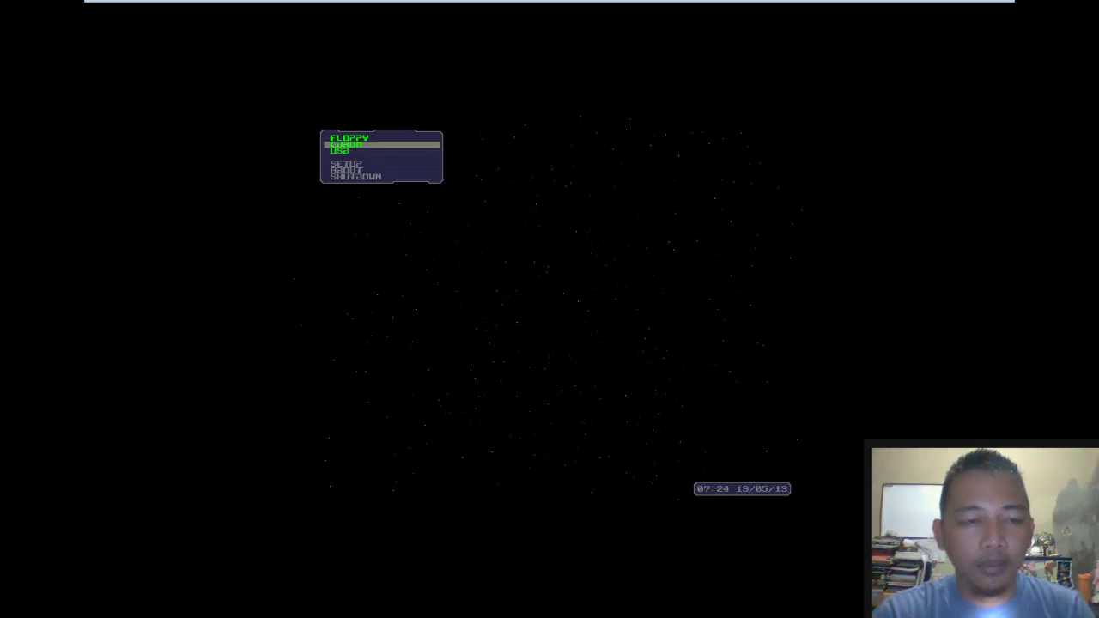
Step: Boot the virtual machine from USB in the Plop Boot Manager
key(Up)
key(Up)
key(Down)
key(Down)
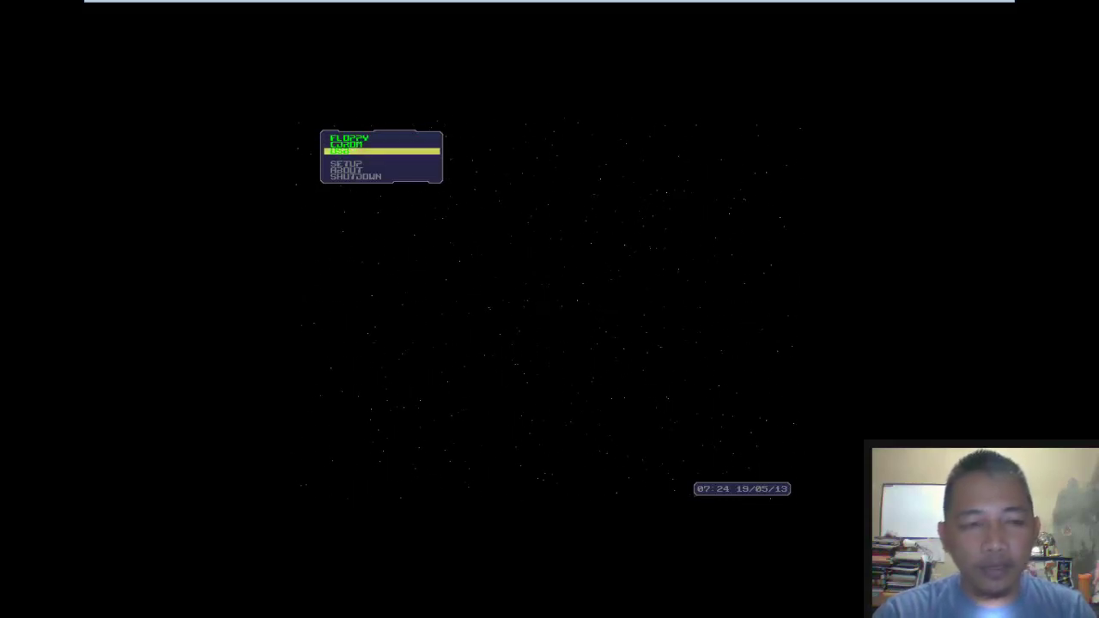
key(Return)
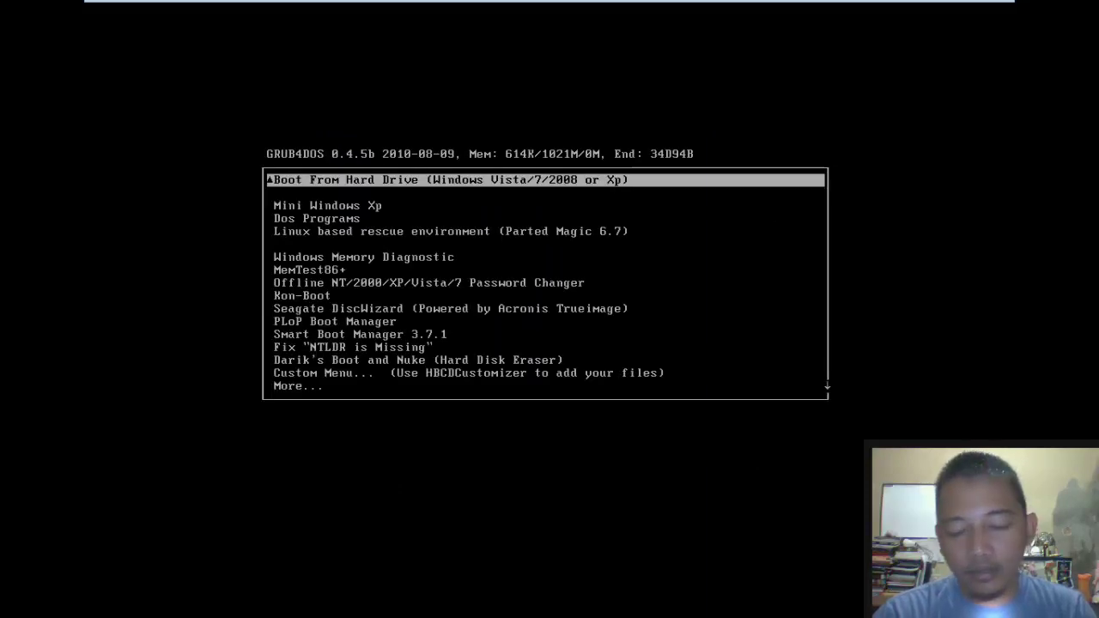
Step: Boot Mini Windows Xp from the flash drive's GRUB4DOS menu and open its file explorer at My Computer
key(Down)
key(Up)
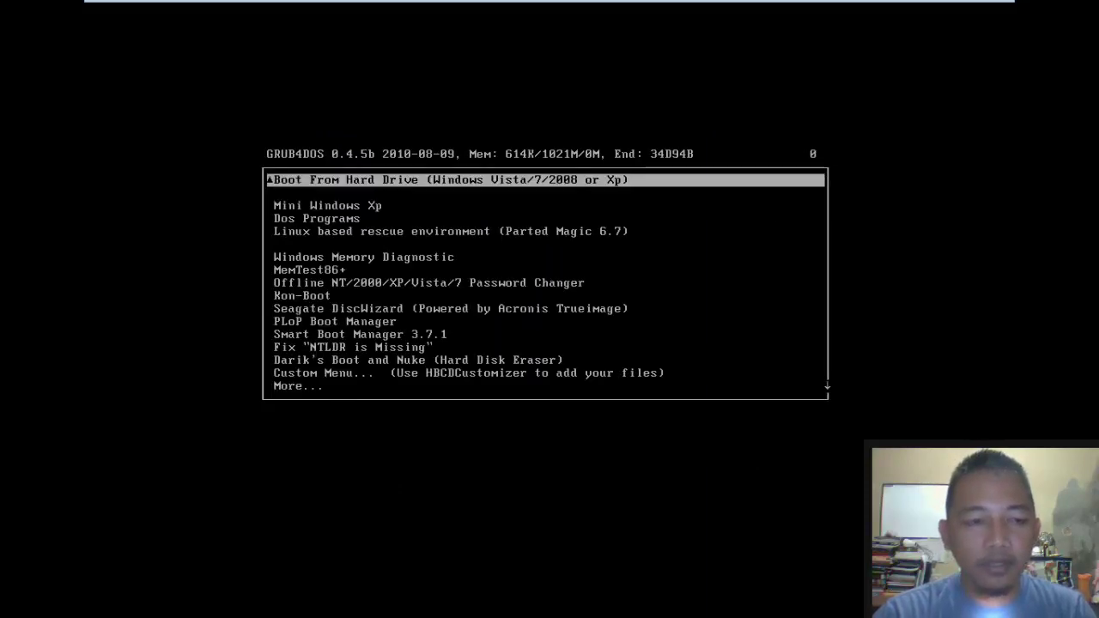
key(Down)
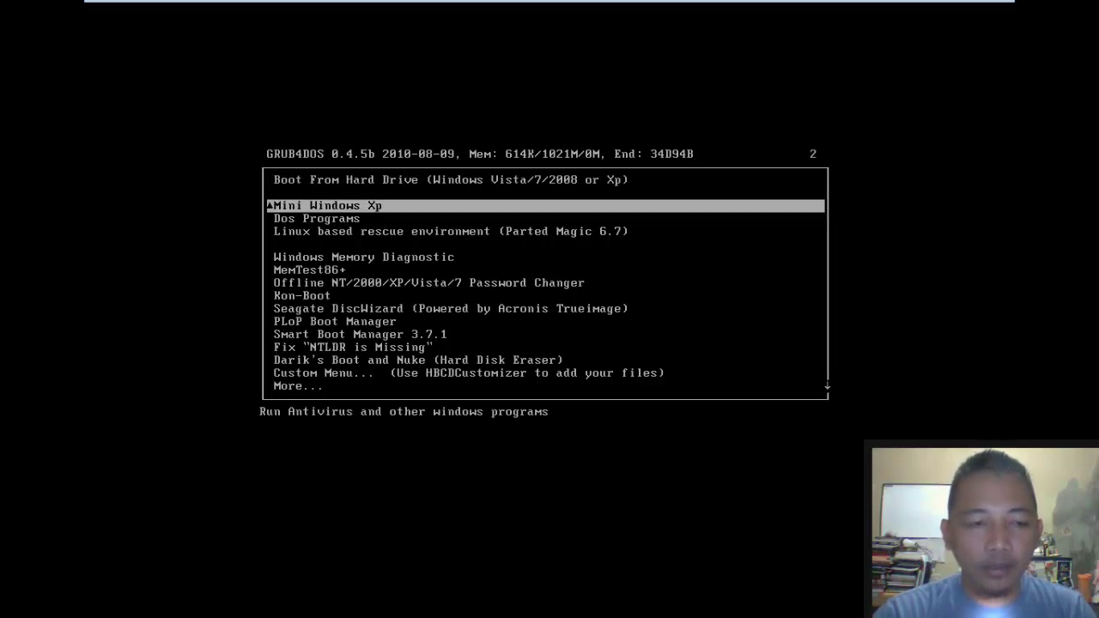
key(Return)
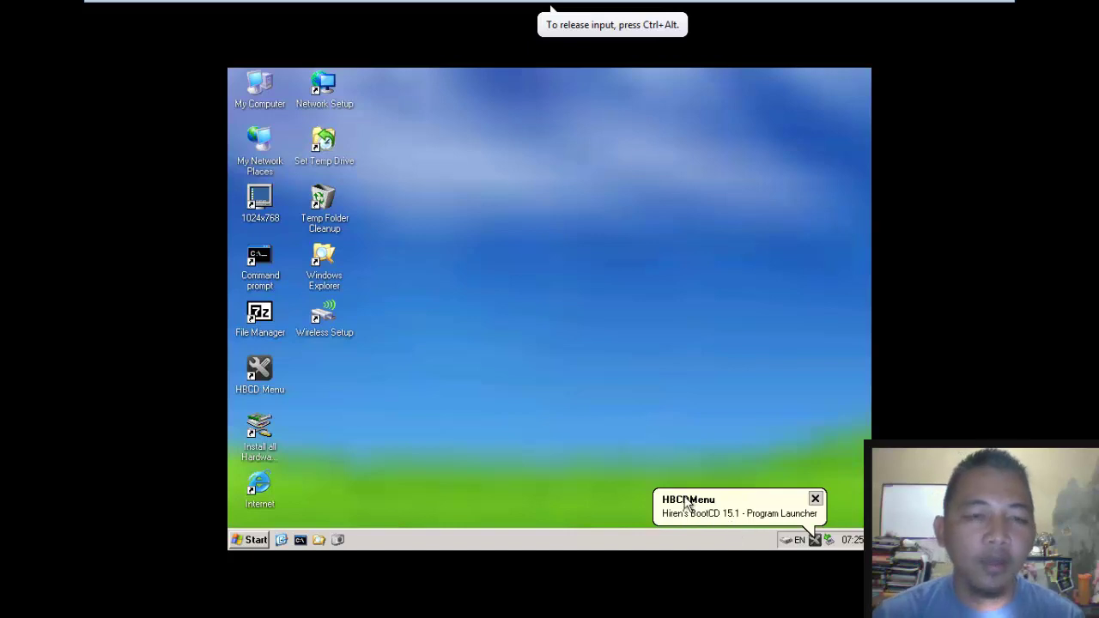
click(317, 539)
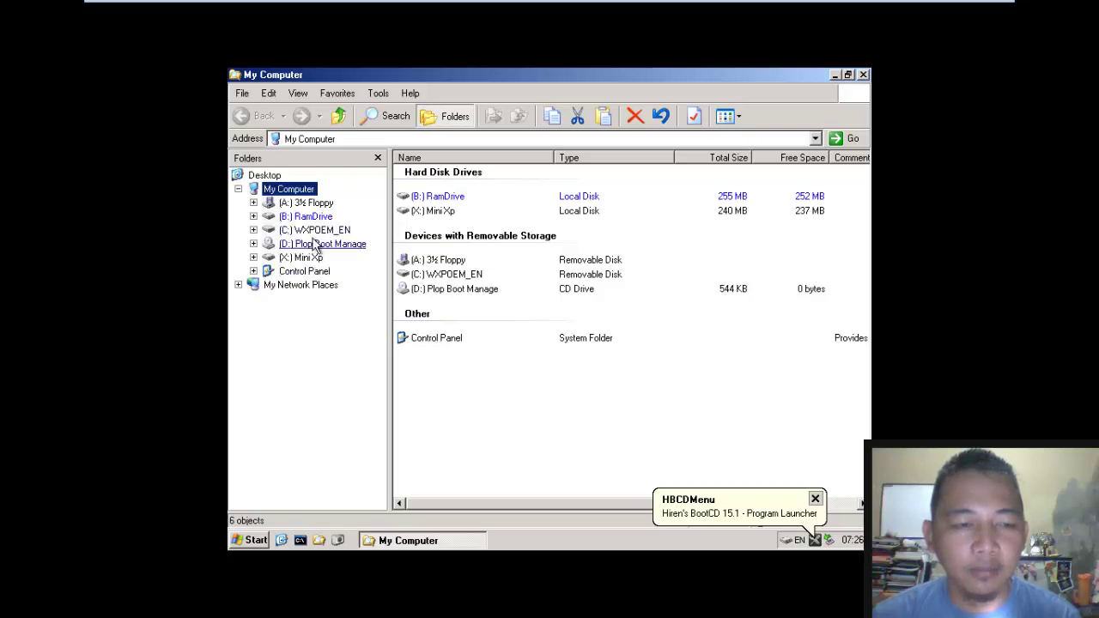
Step: Inspect the contents of the WXPOEM_EN, RamDrive and Plop Boot Manager drives, and close the file explorer
click(316, 231)
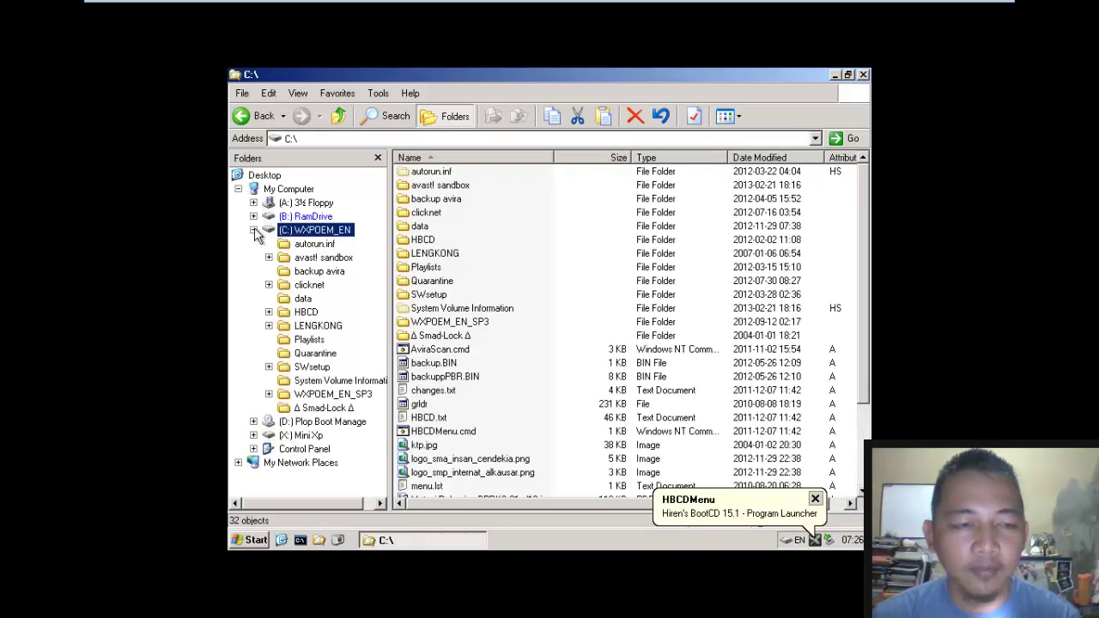
click(253, 230)
click(304, 217)
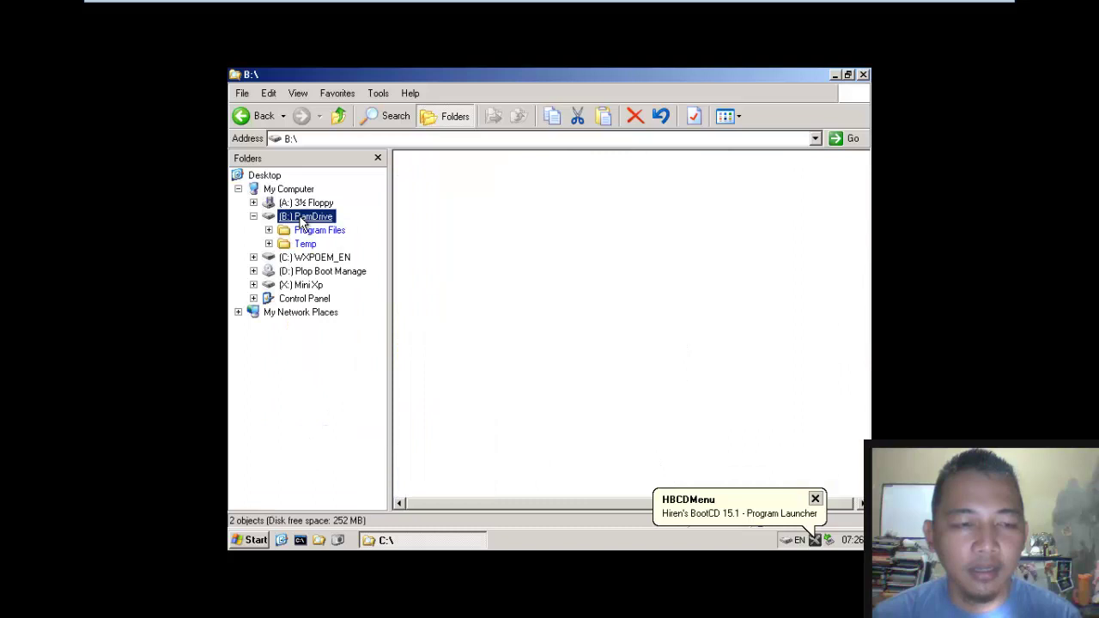
click(253, 217)
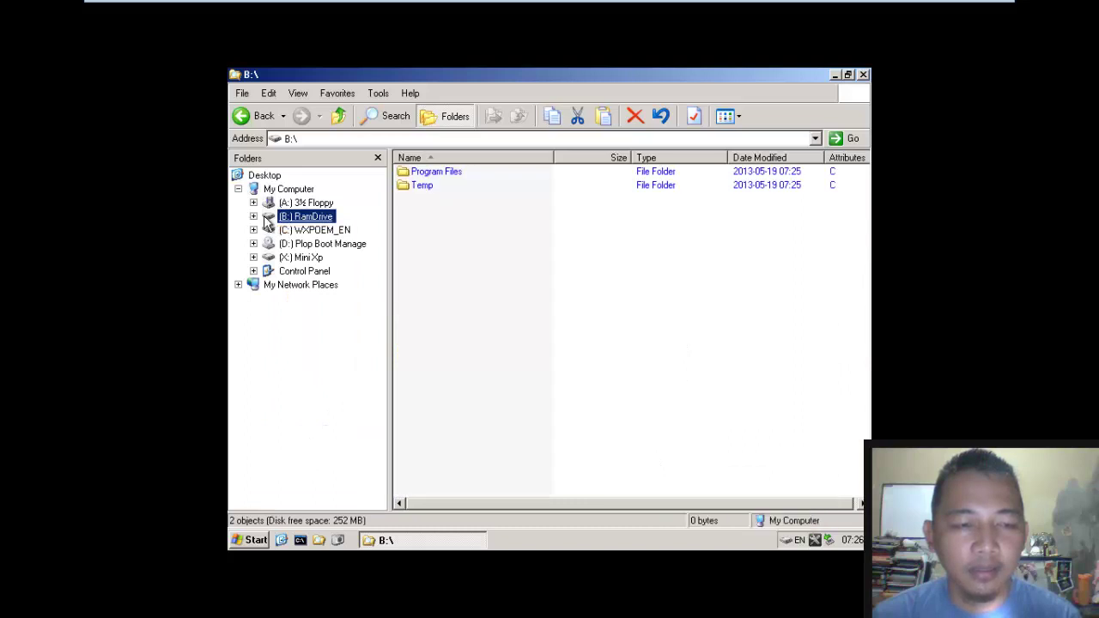
click(314, 245)
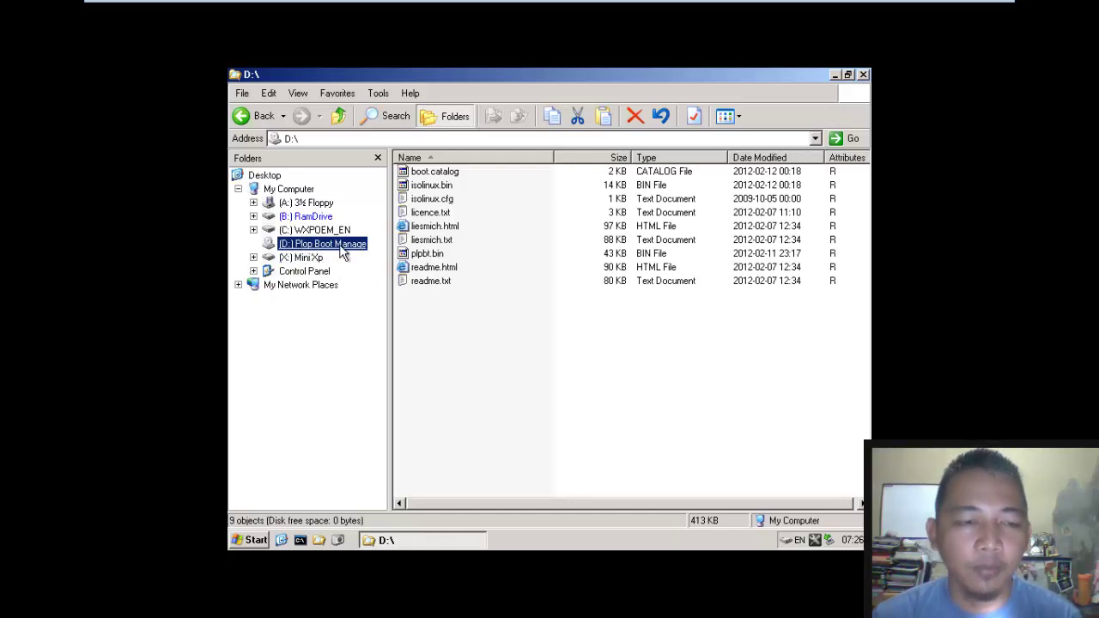
click(863, 75)
click(862, 75)
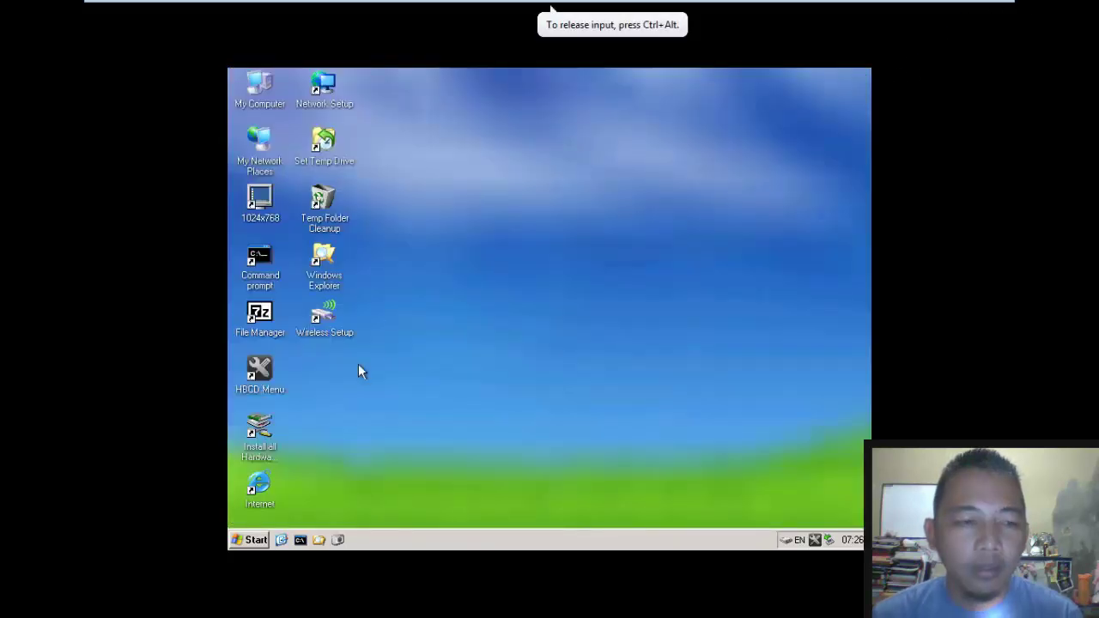
Step: Launch Partition Wizard Home Edition from the Hiren's BootCD 15.1 program launcher
double_click(251, 367)
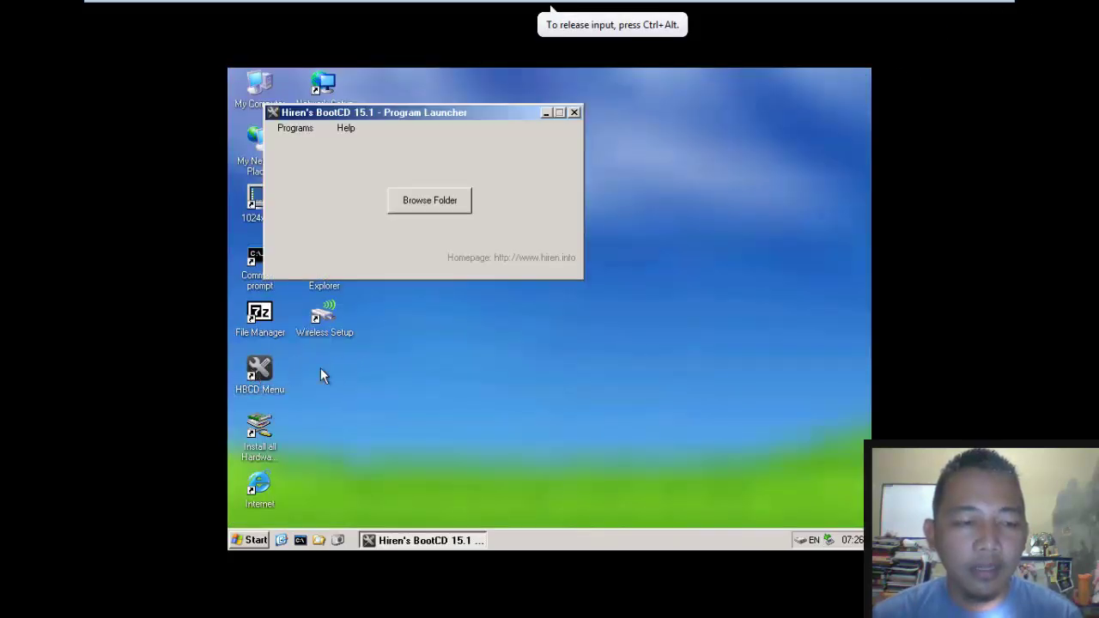
drag(346, 111, 550, 102)
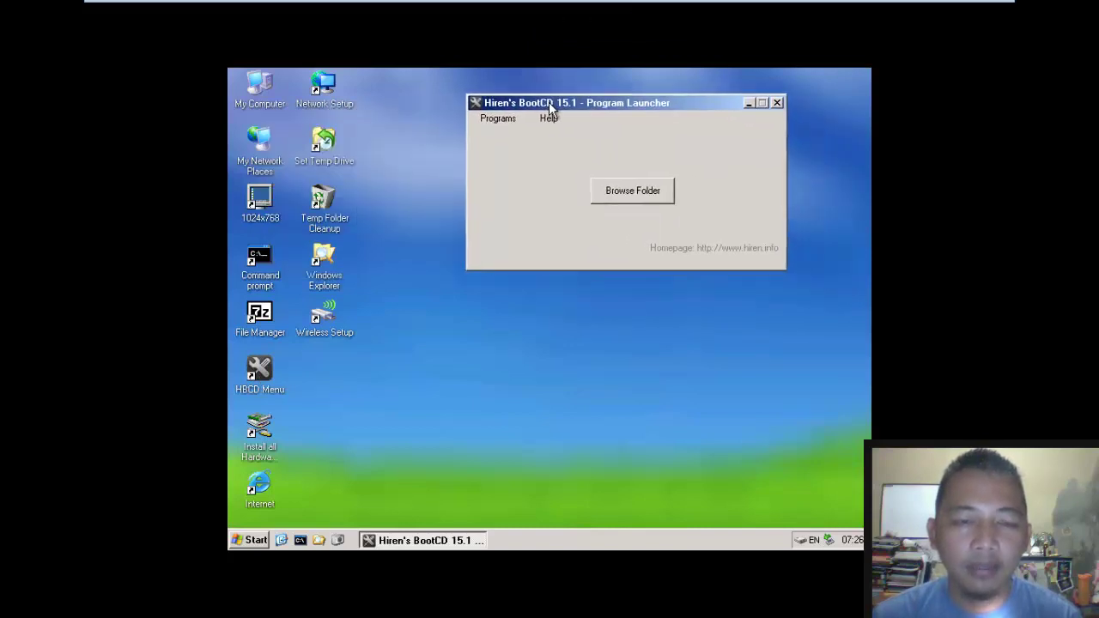
click(503, 124)
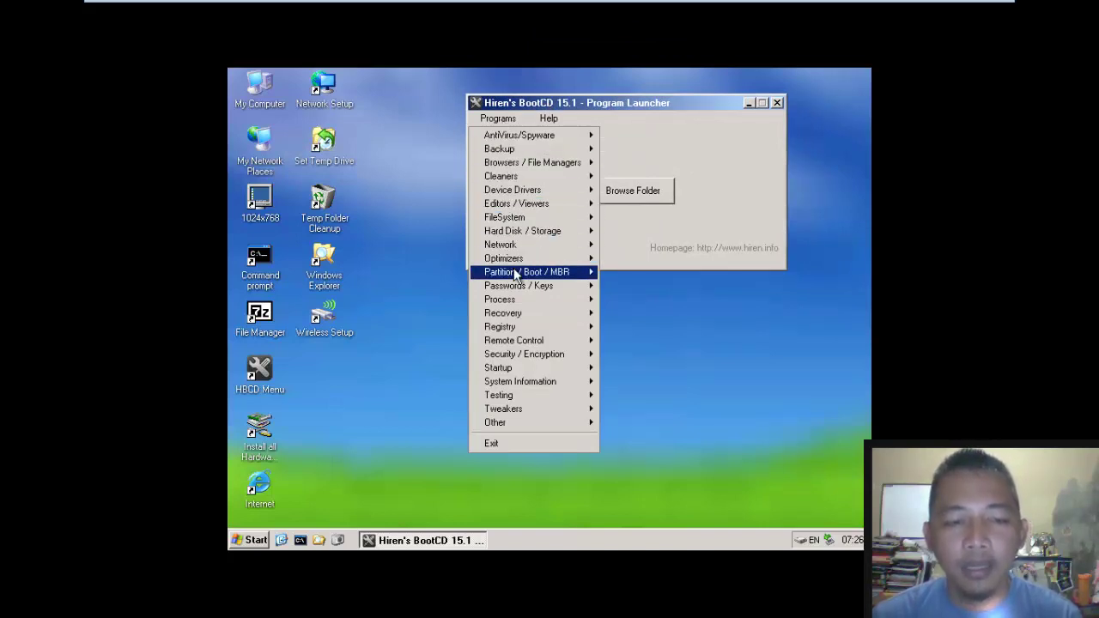
mouse_move(519, 274)
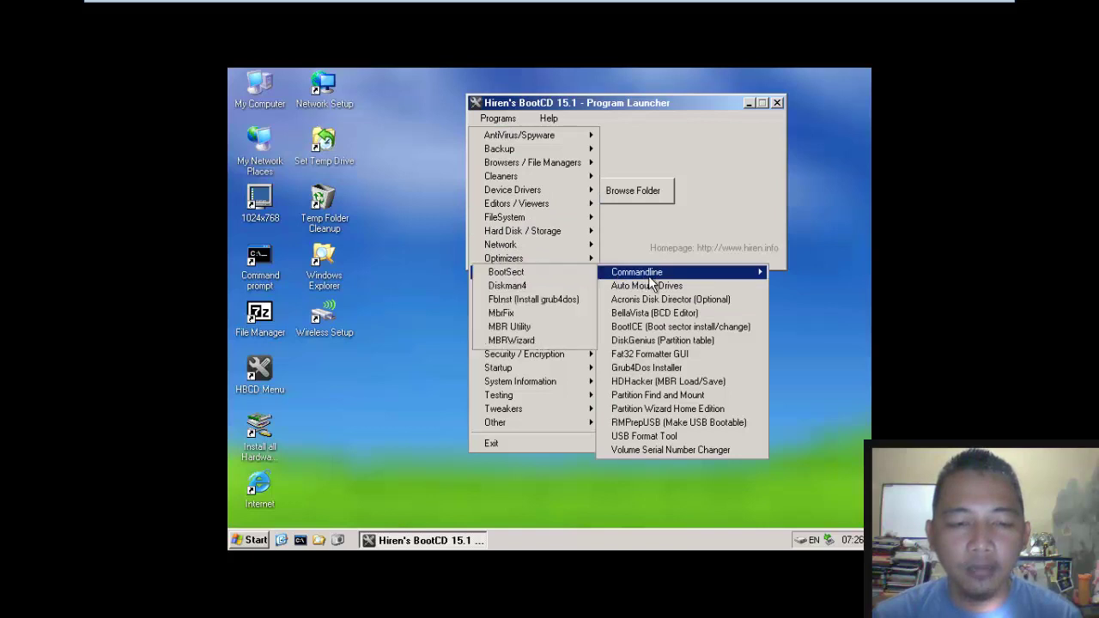
click(657, 417)
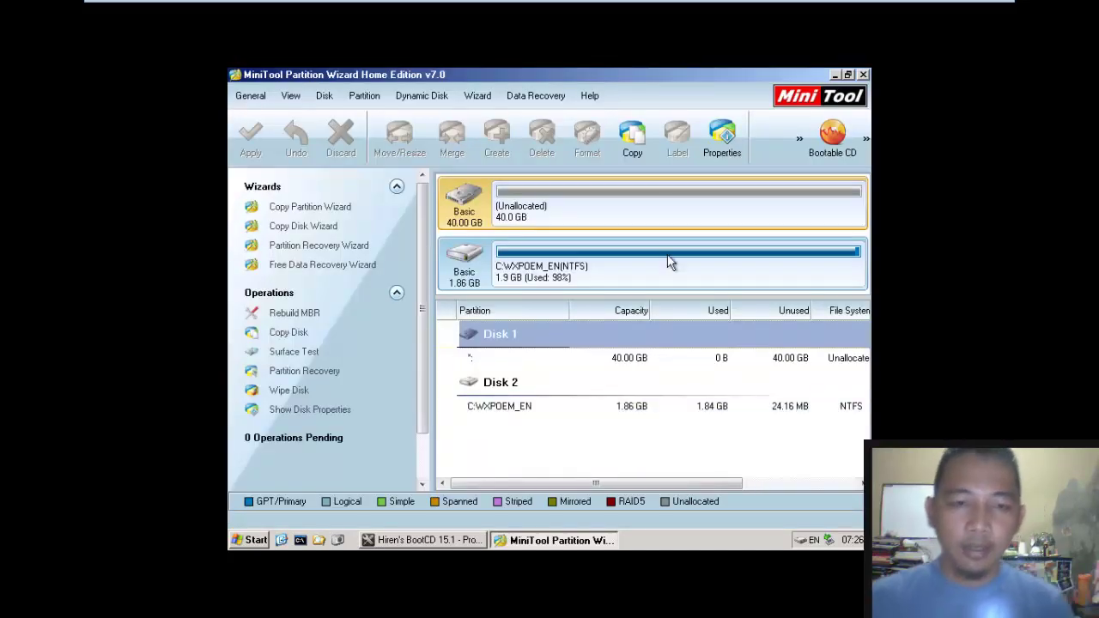
Step: Start a new partition in Disk 1's unallocated space, labelled "system" and created as Primary
click(619, 216)
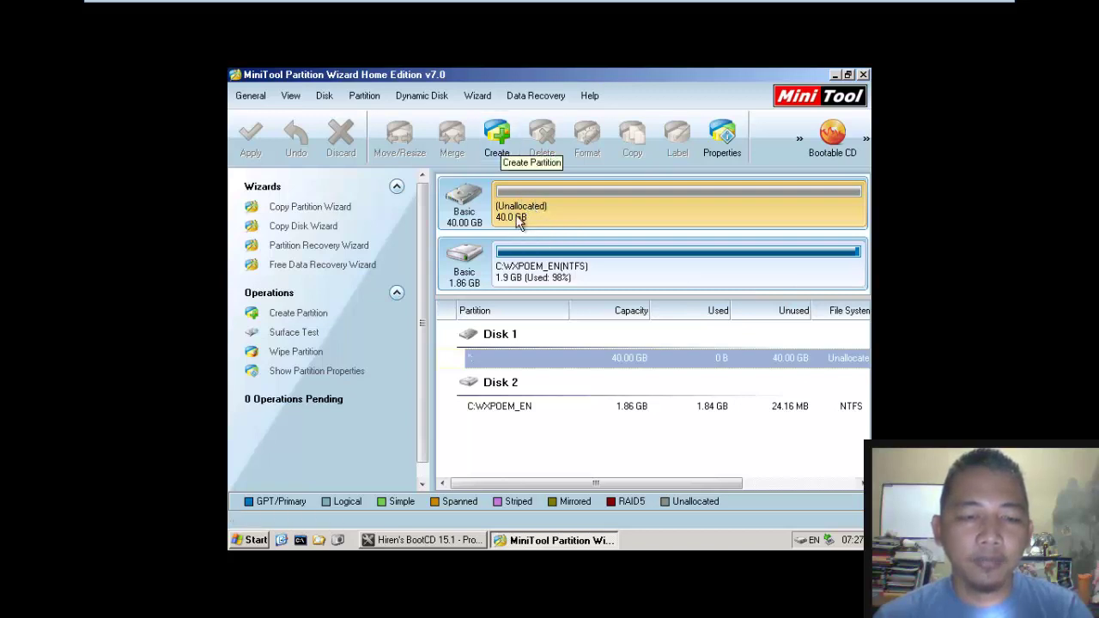
click(507, 145)
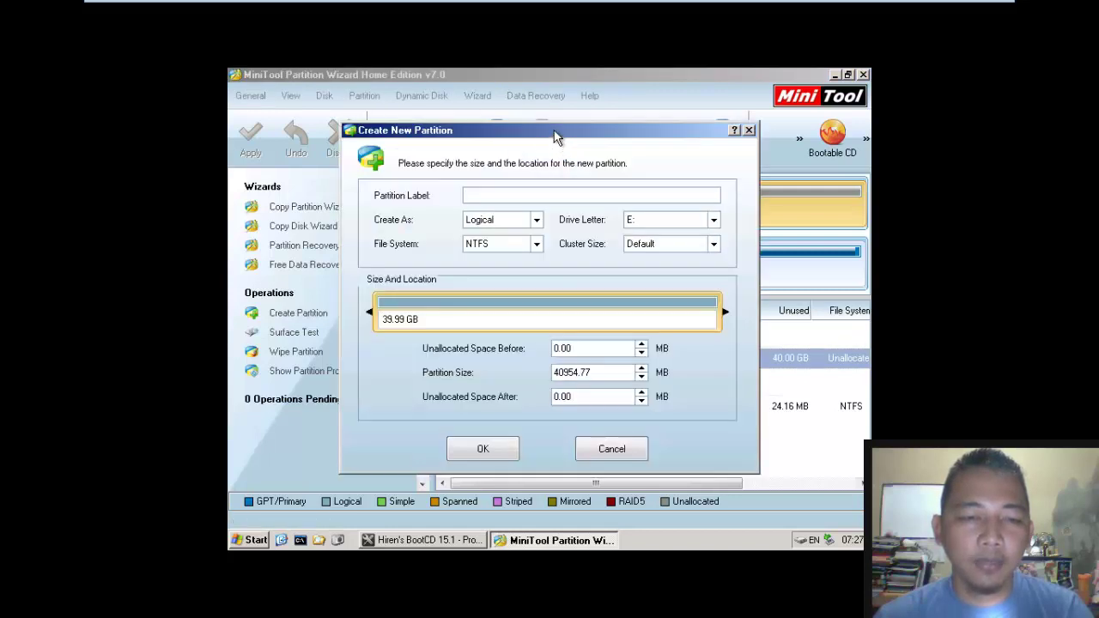
drag(554, 138, 522, 117)
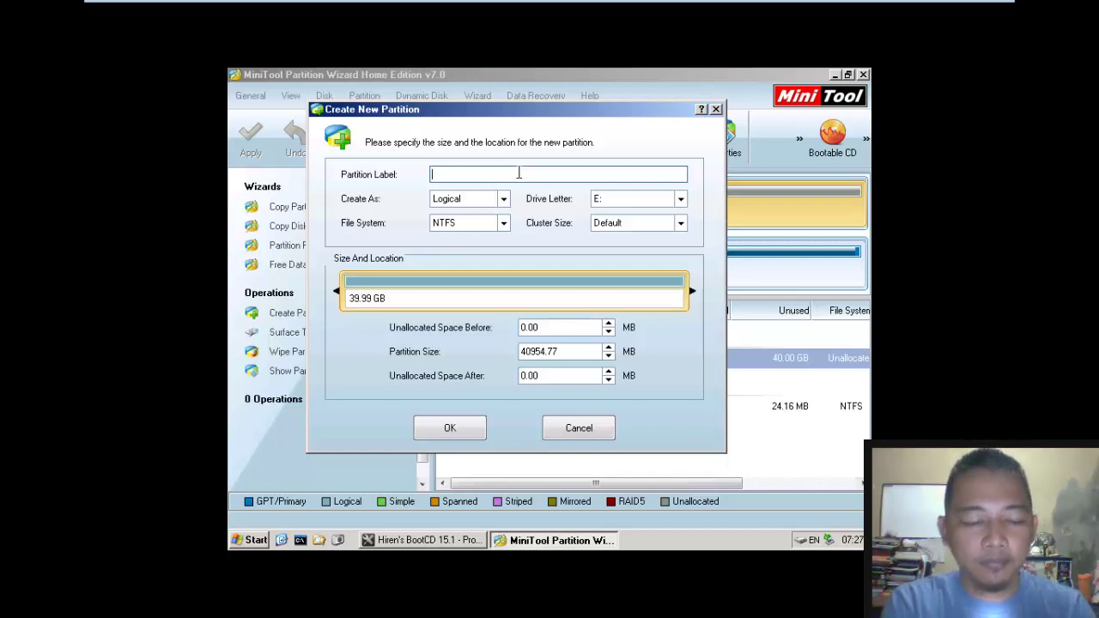
text(ystem)
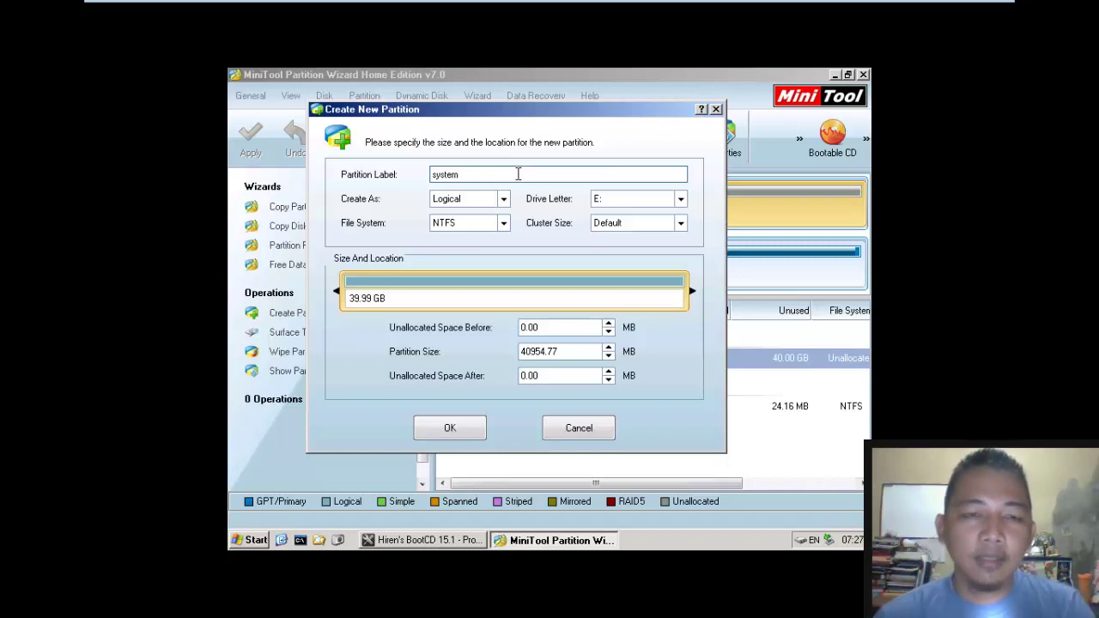
click(504, 200)
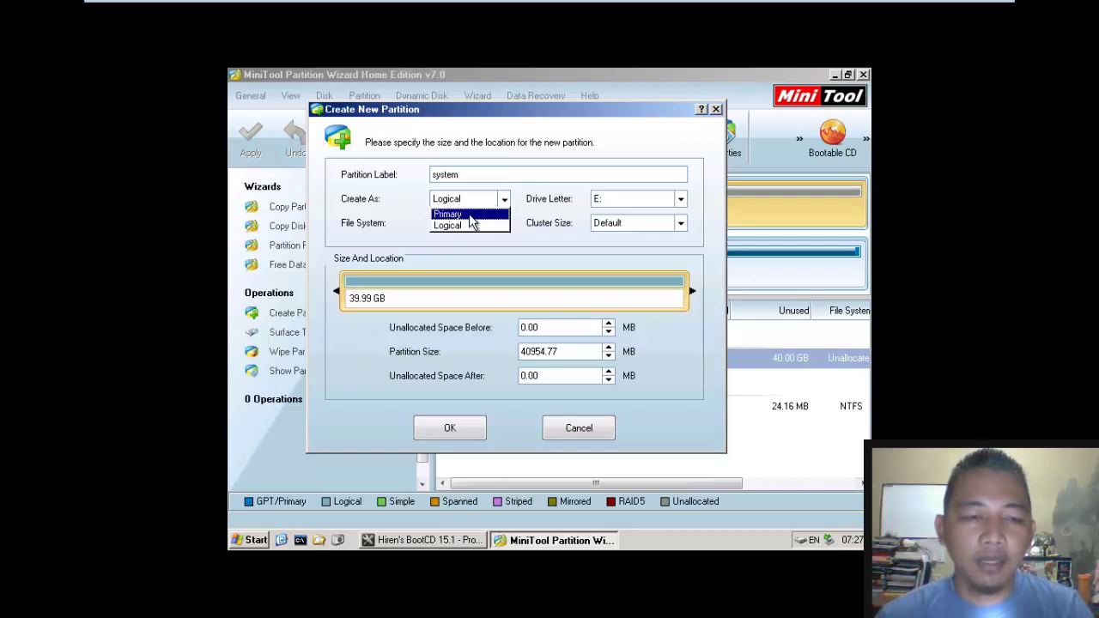
click(469, 215)
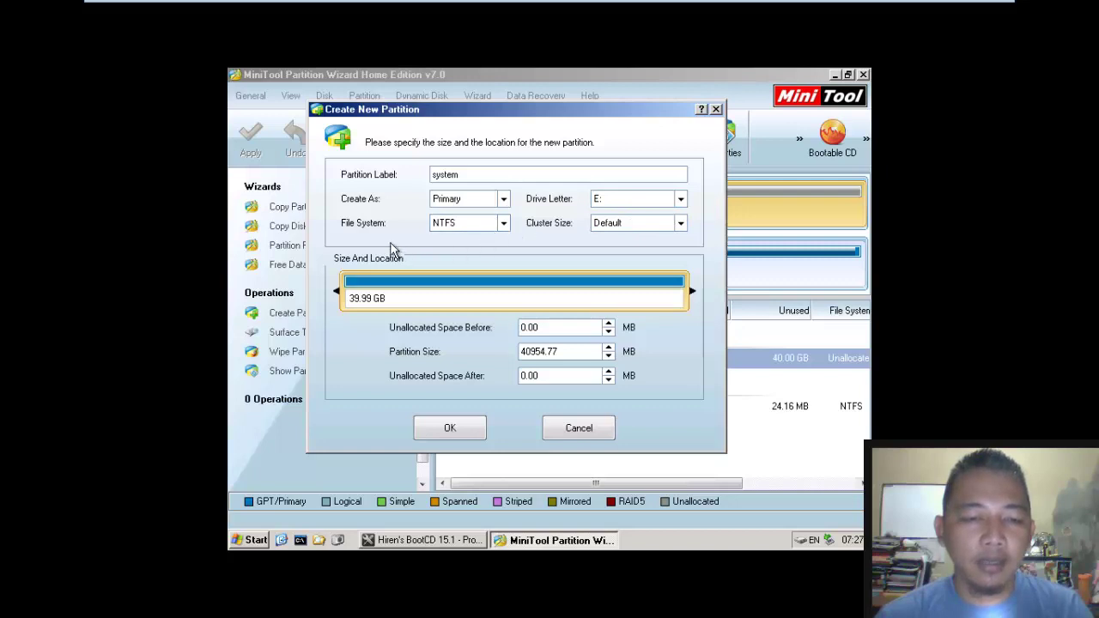
Step: Select NTFS as the system partition's file system, set its size to 20000 MB and accept the new partition
click(478, 228)
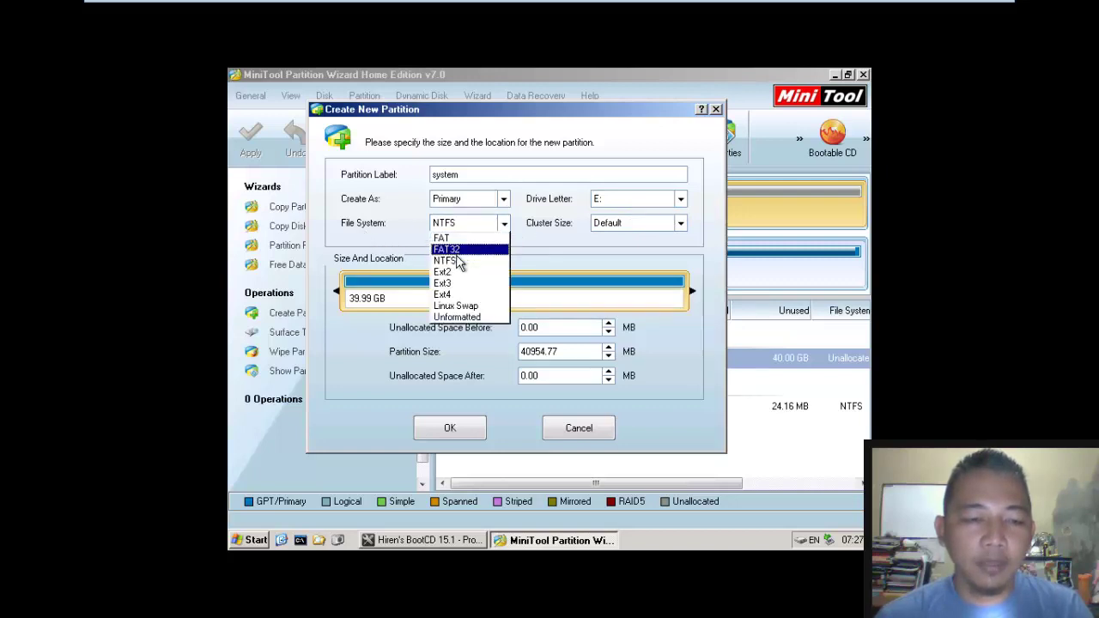
click(459, 261)
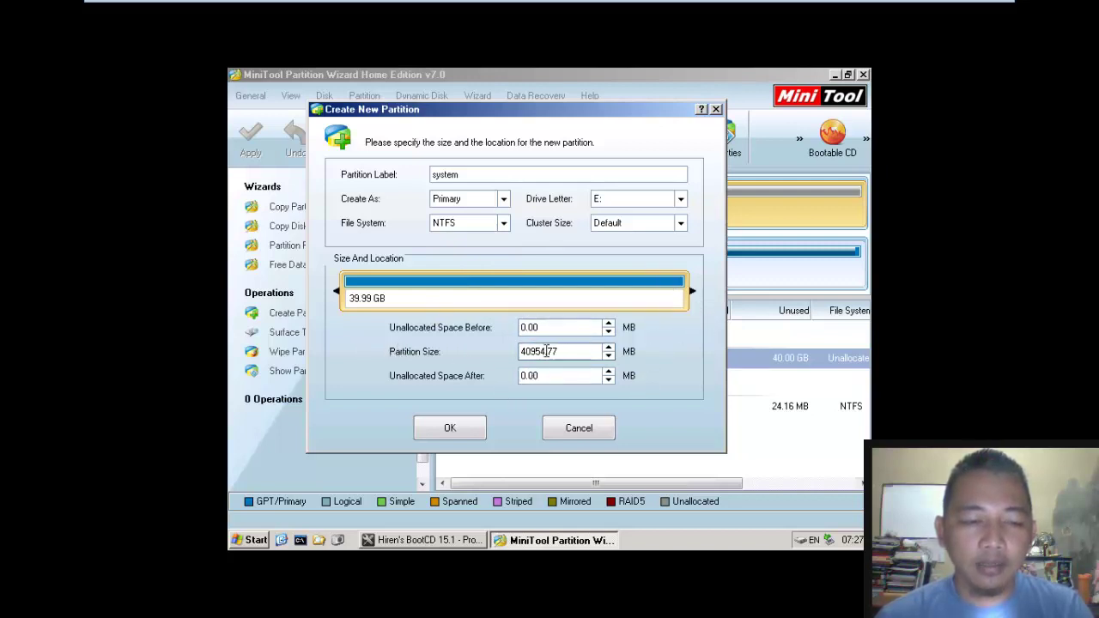
drag(570, 354, 421, 345)
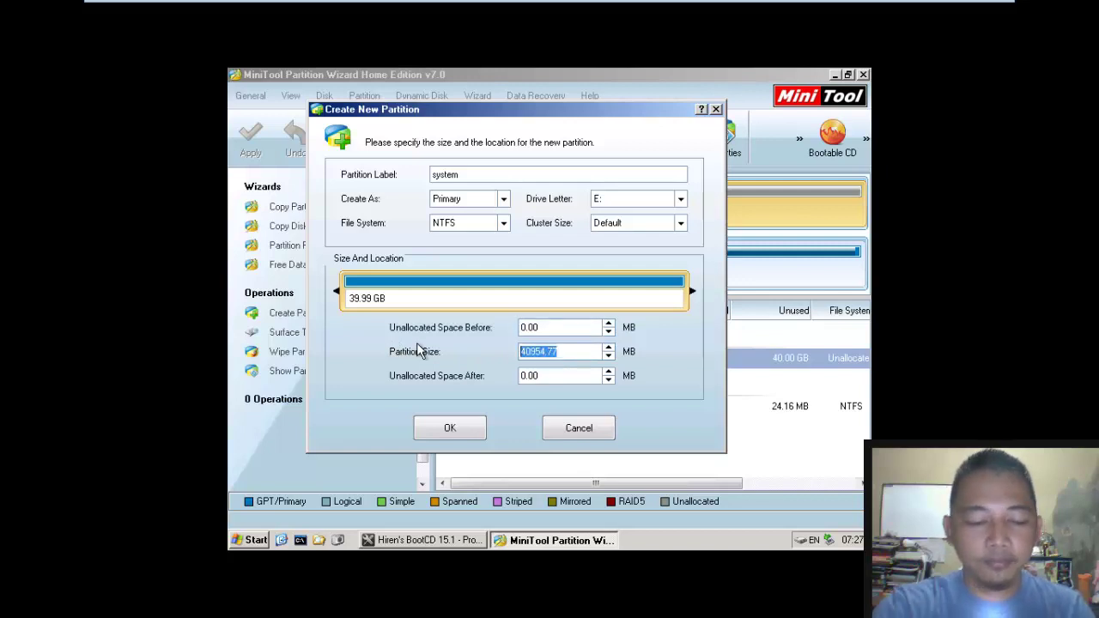
text(20000)
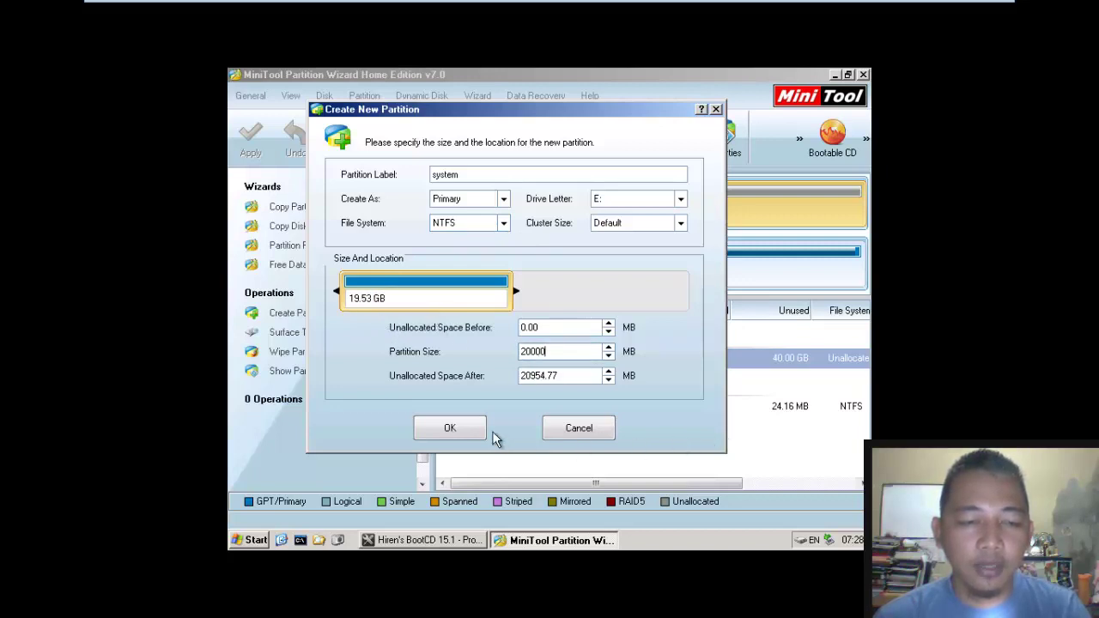
click(455, 430)
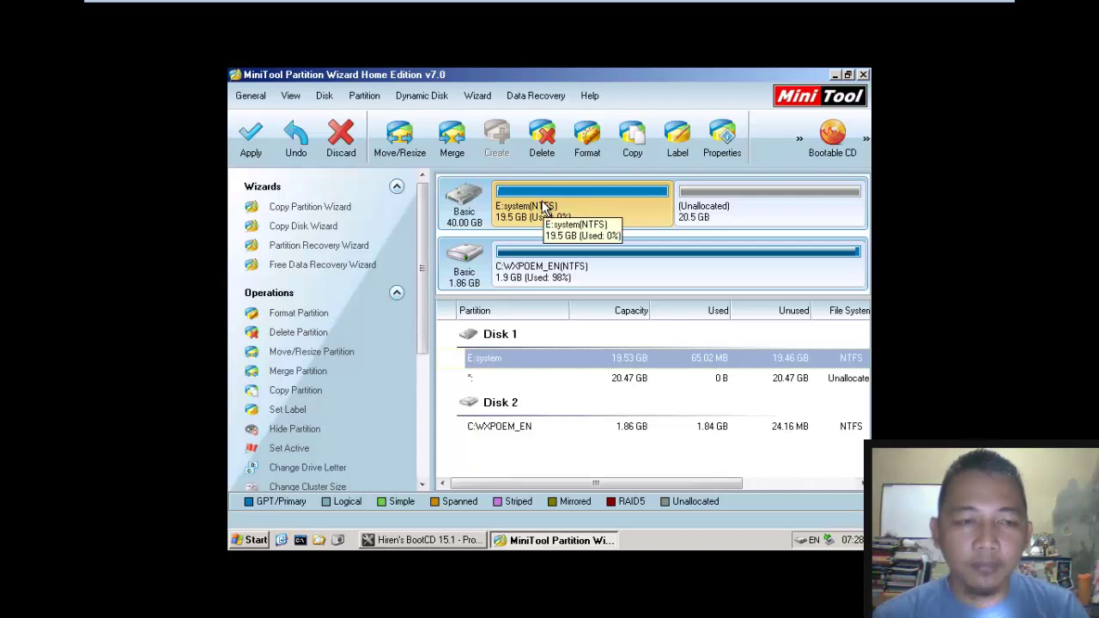
Step: Create a Logical partition labelled "DATA" in Disk 1's remaining unallocated space, keeping the default size and file system
click(709, 219)
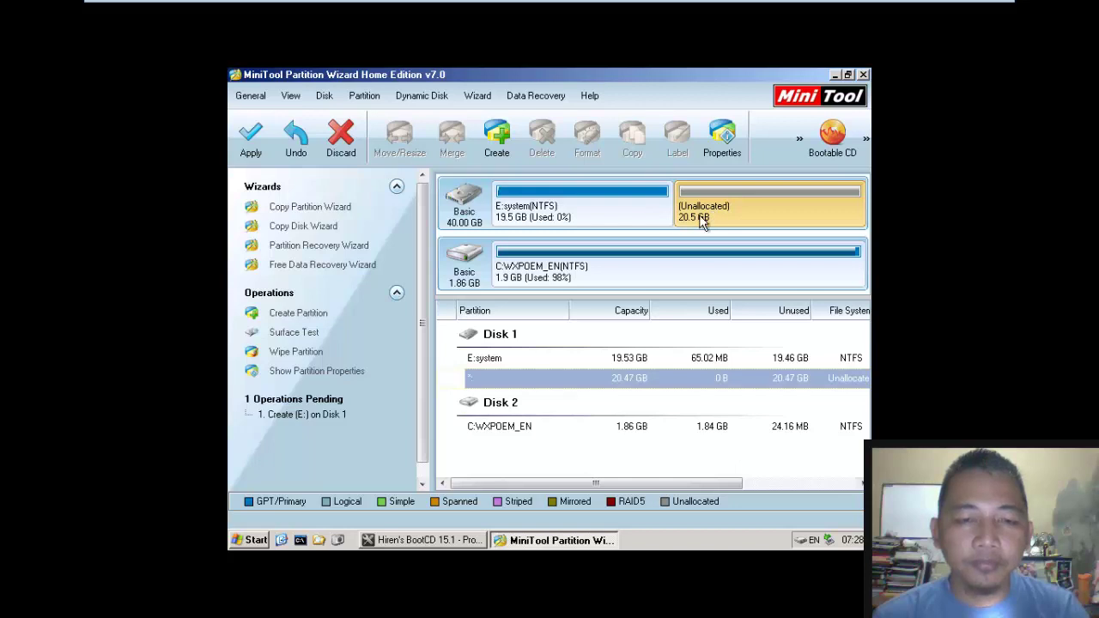
click(507, 144)
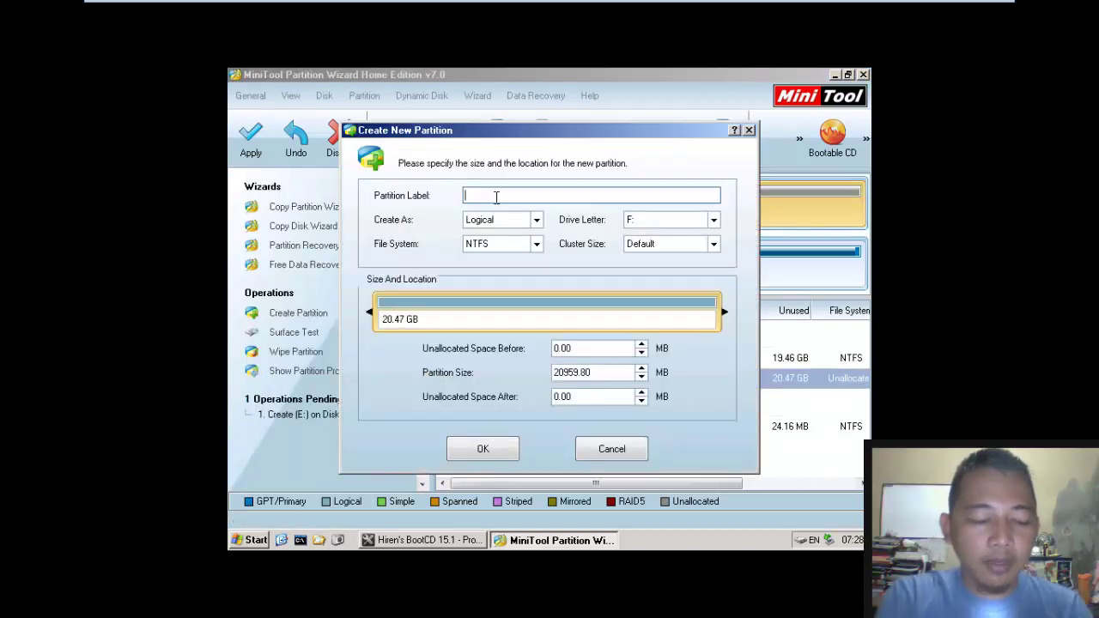
text(DATA)
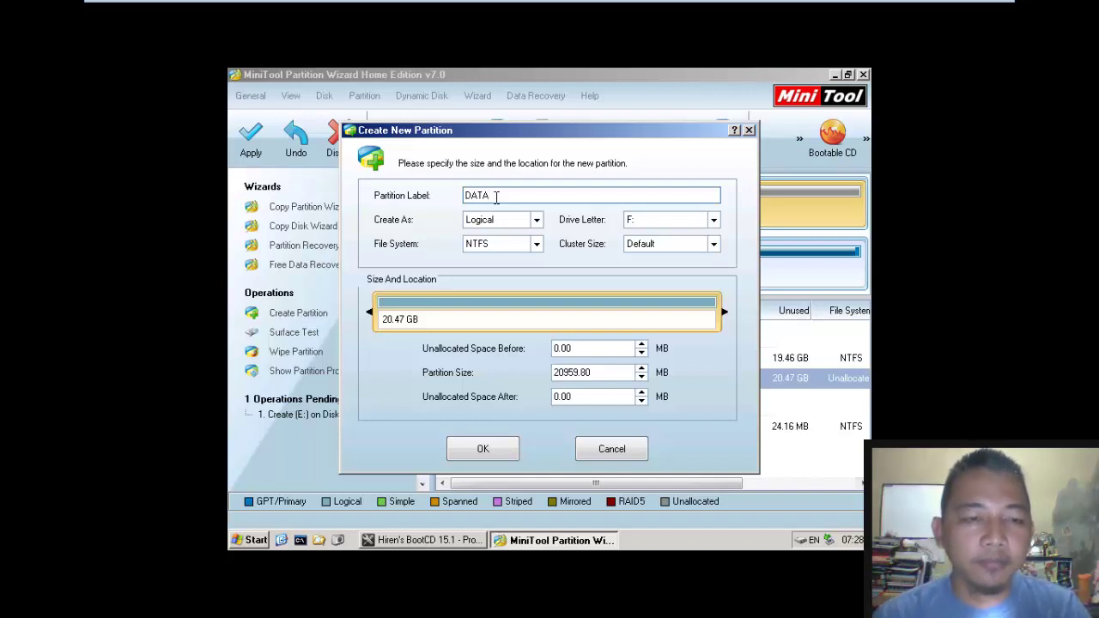
click(533, 220)
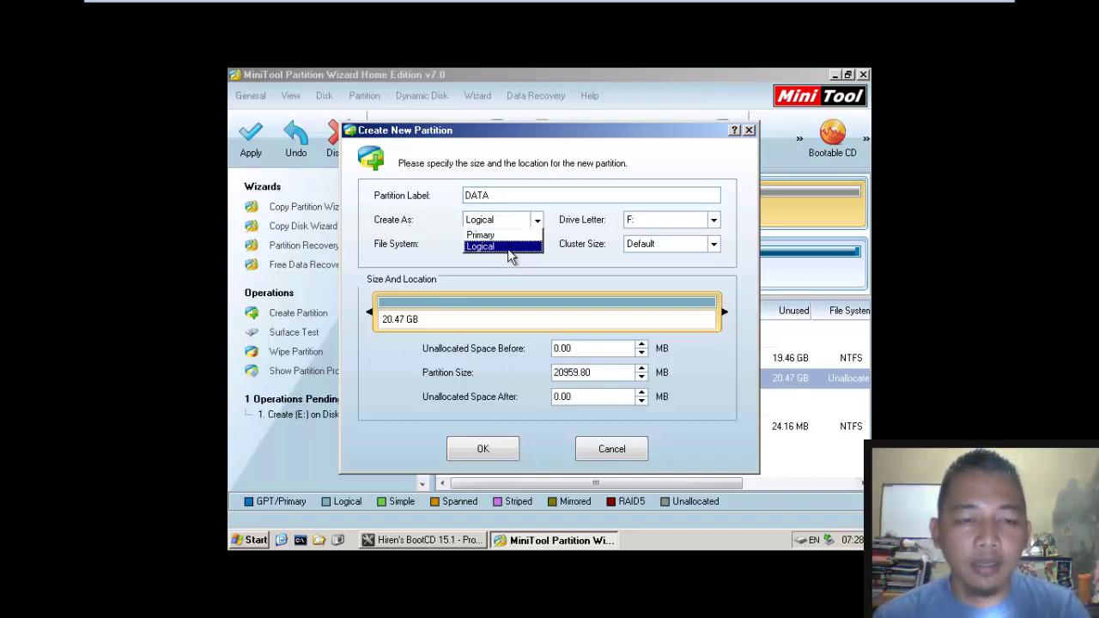
click(507, 246)
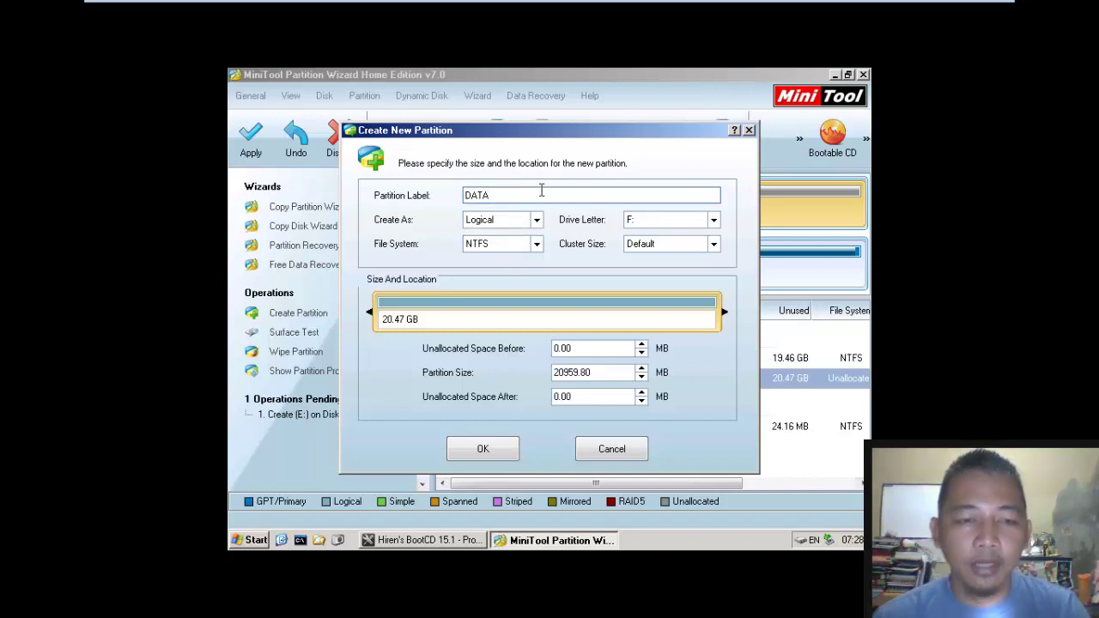
click(532, 221)
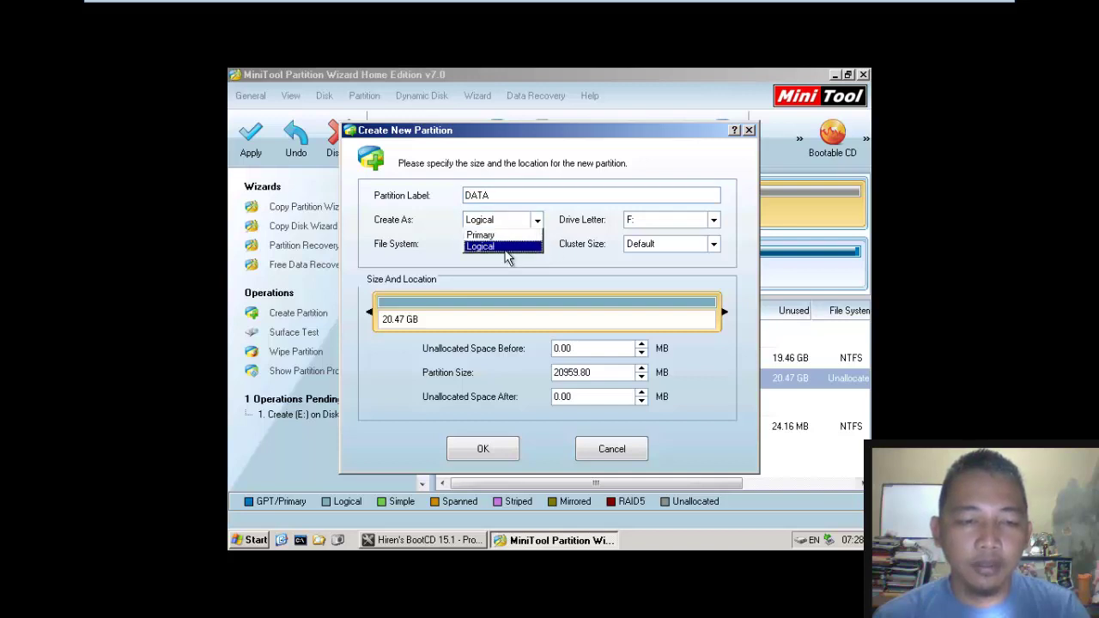
click(485, 246)
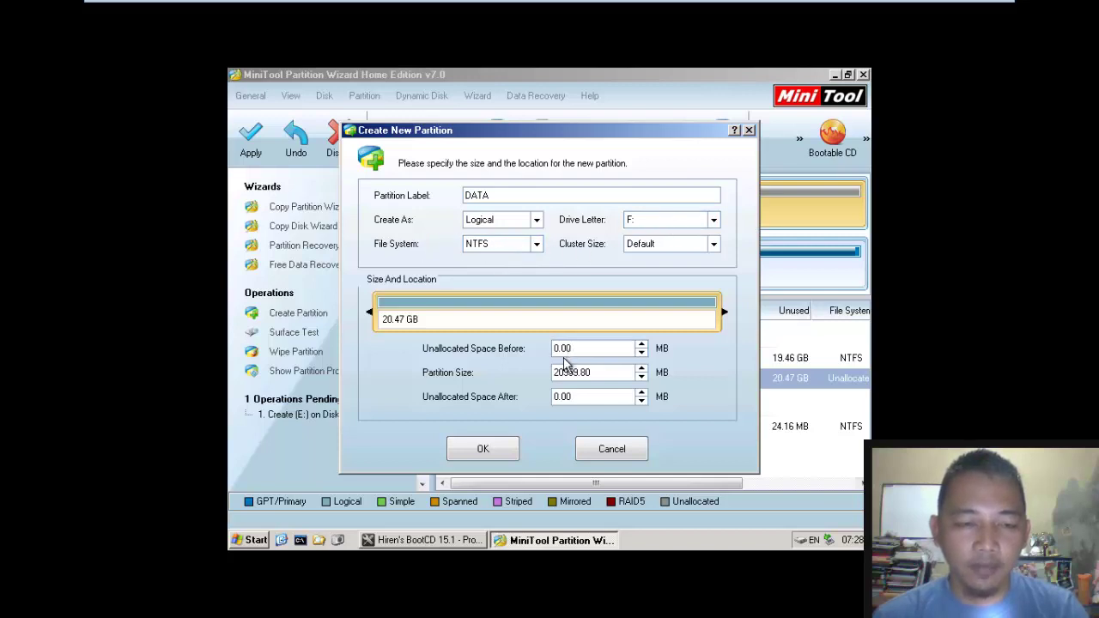
click(488, 449)
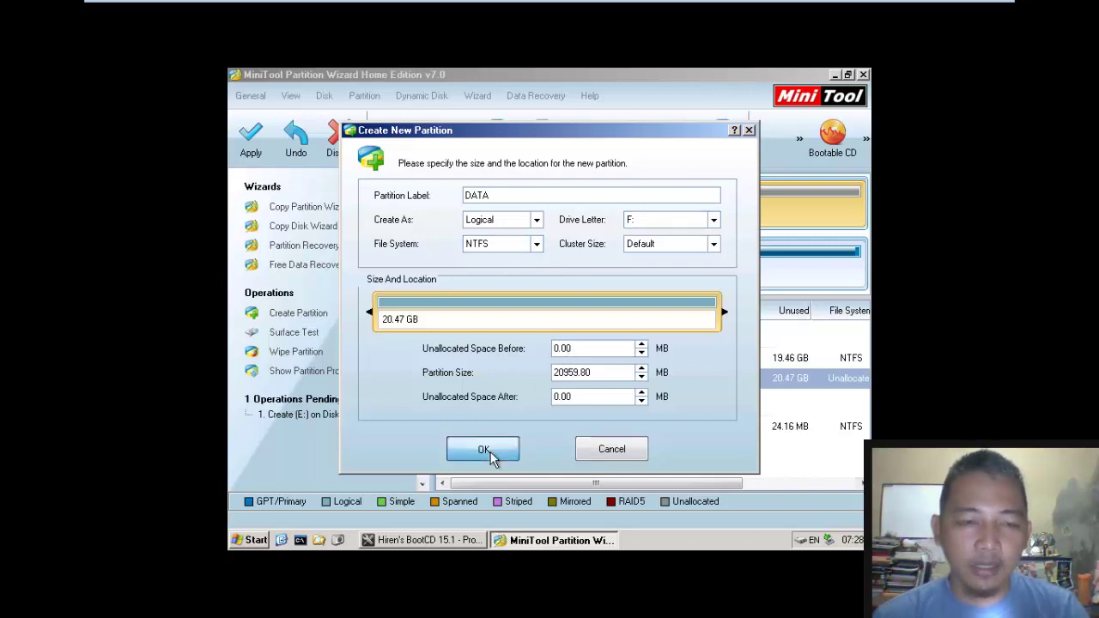
Step: Examine the planned system and DATA partitions and the leftover unallocated space on Disk 1
click(586, 212)
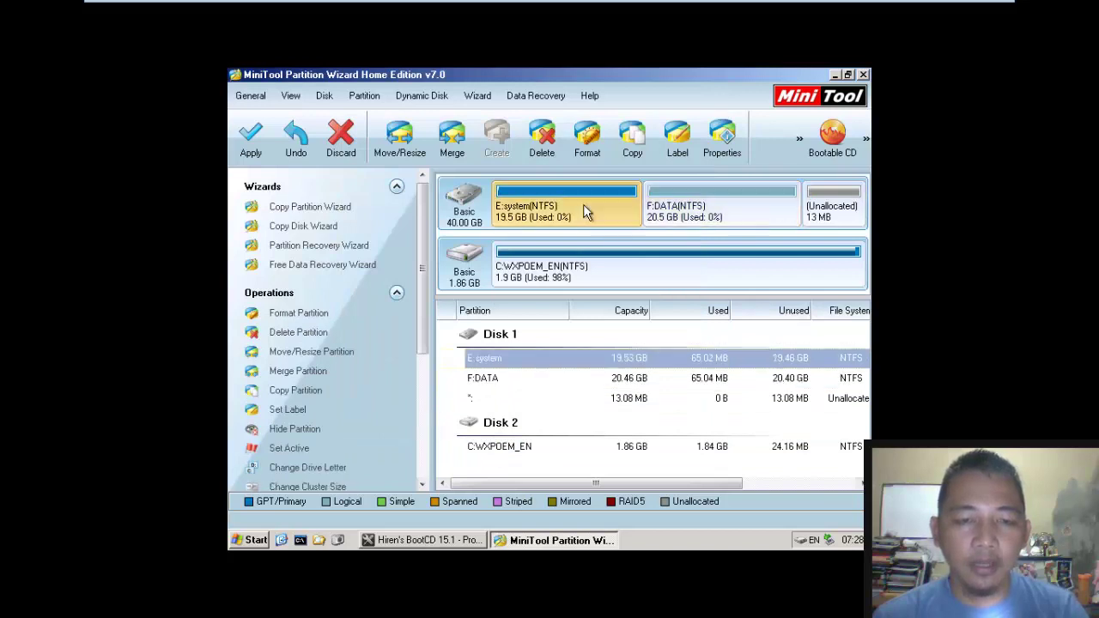
click(678, 210)
click(605, 201)
click(681, 211)
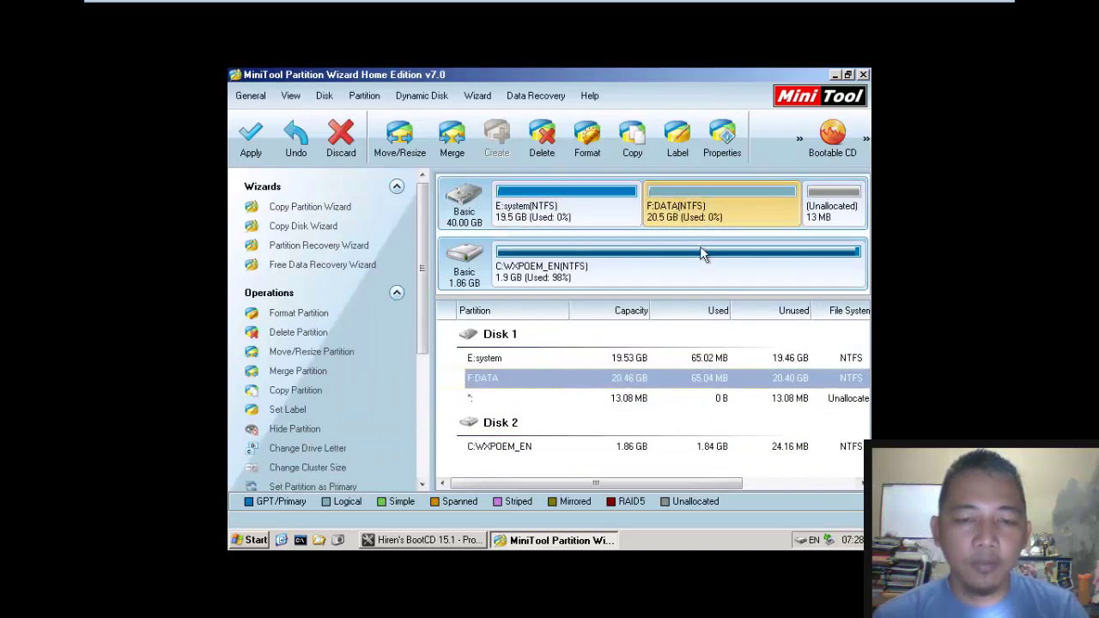
click(826, 218)
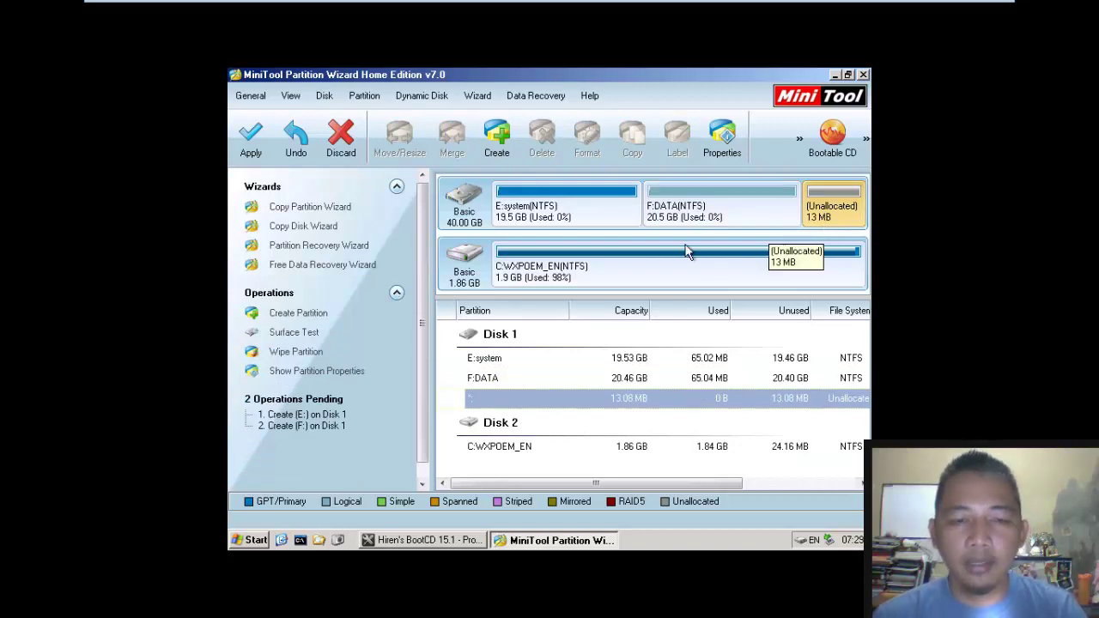
click(567, 206)
click(700, 212)
click(625, 206)
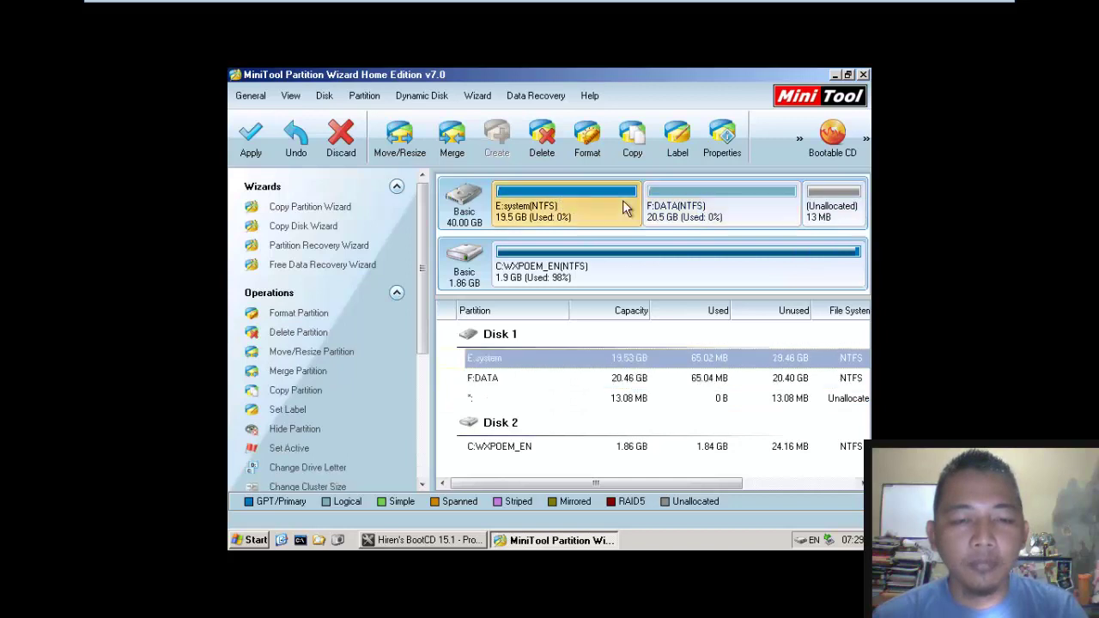
click(704, 212)
click(593, 204)
click(704, 213)
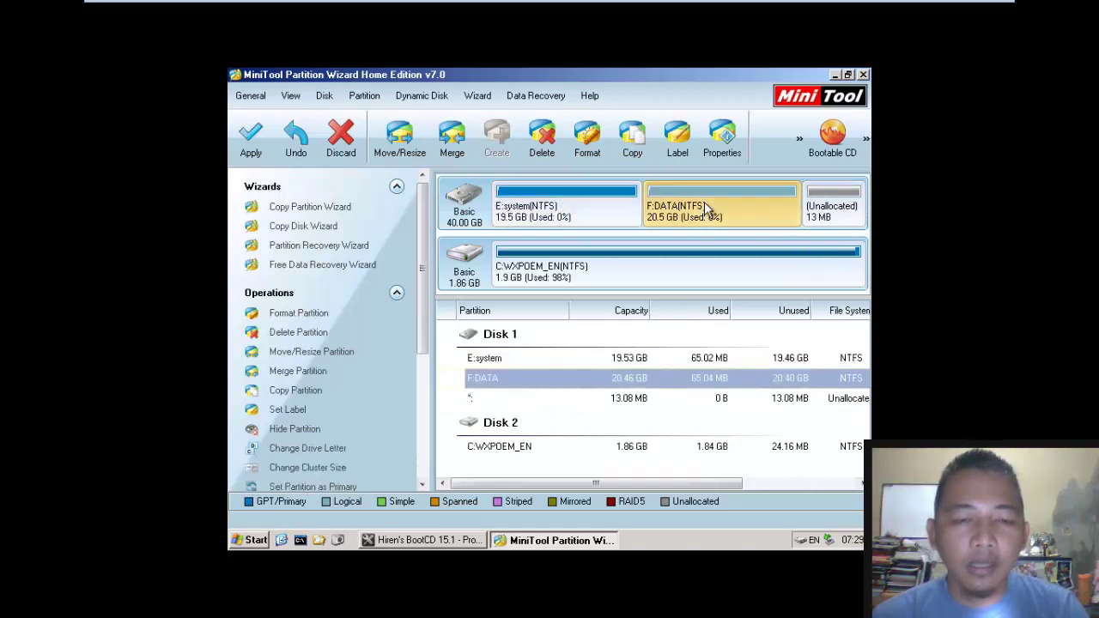
click(589, 204)
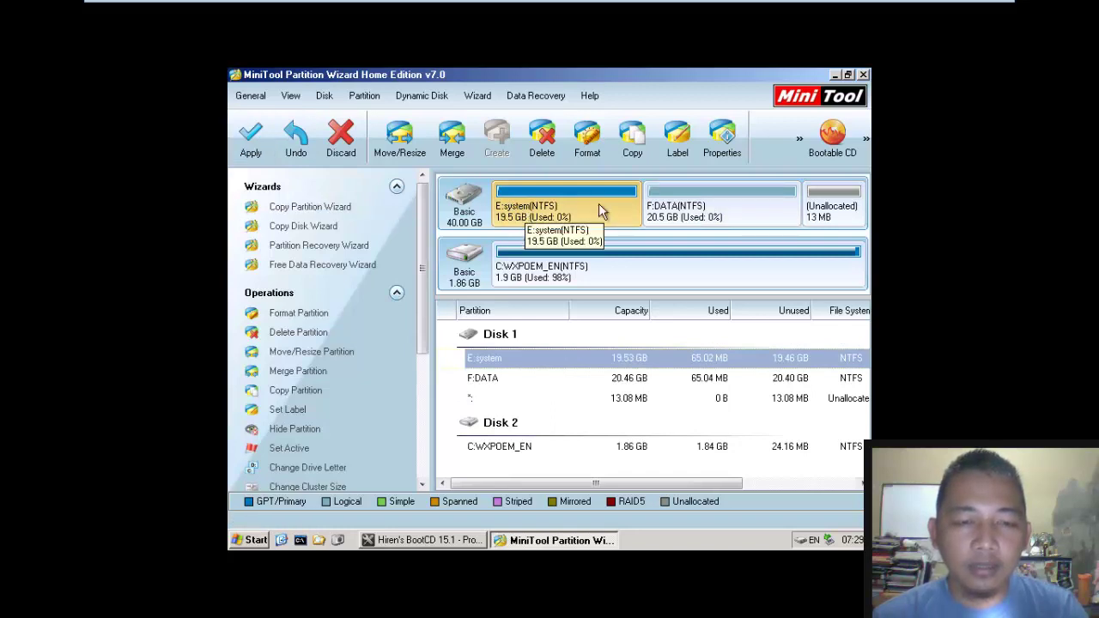
Step: Set the system partition on Disk 1 as active
right_click(506, 213)
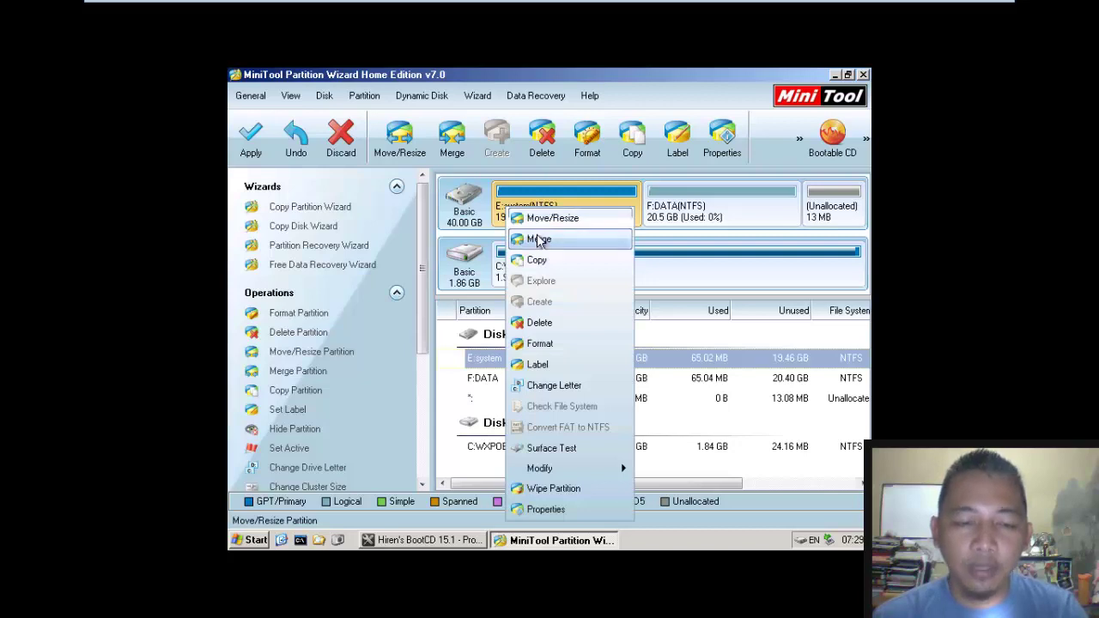
mouse_move(562, 468)
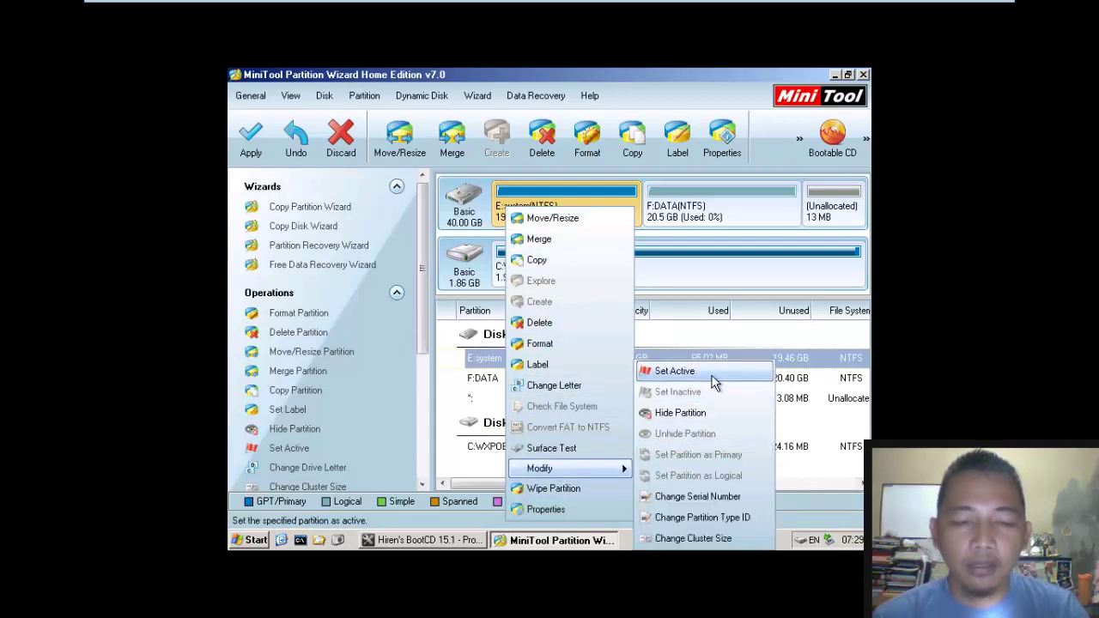
click(675, 371)
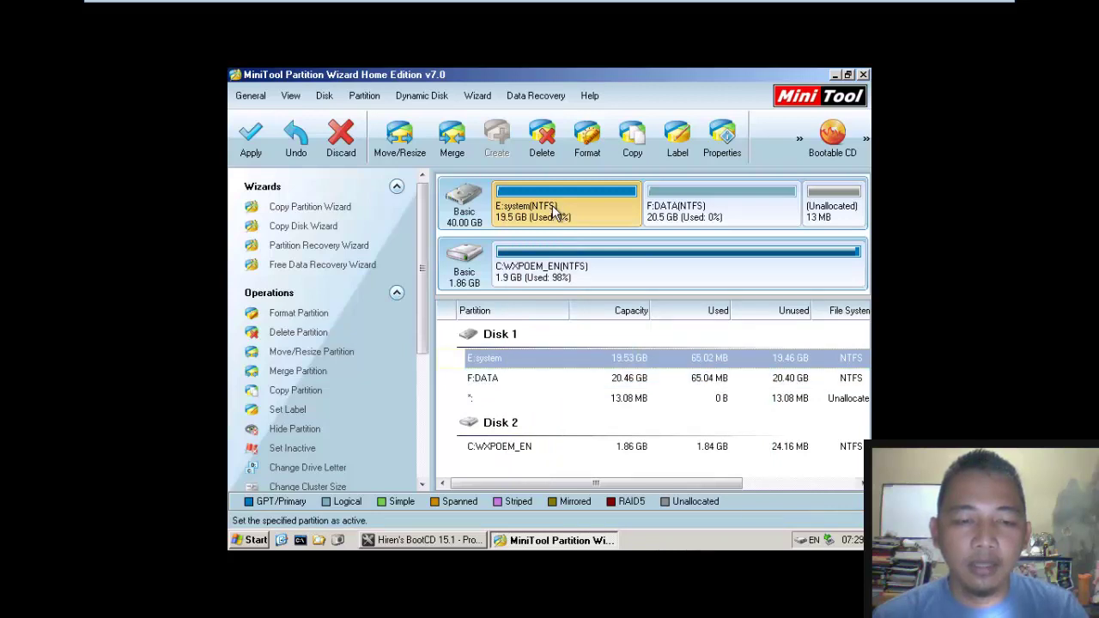
Step: Apply all pending partition changes to Disk 1 and dismiss the completion message
click(267, 142)
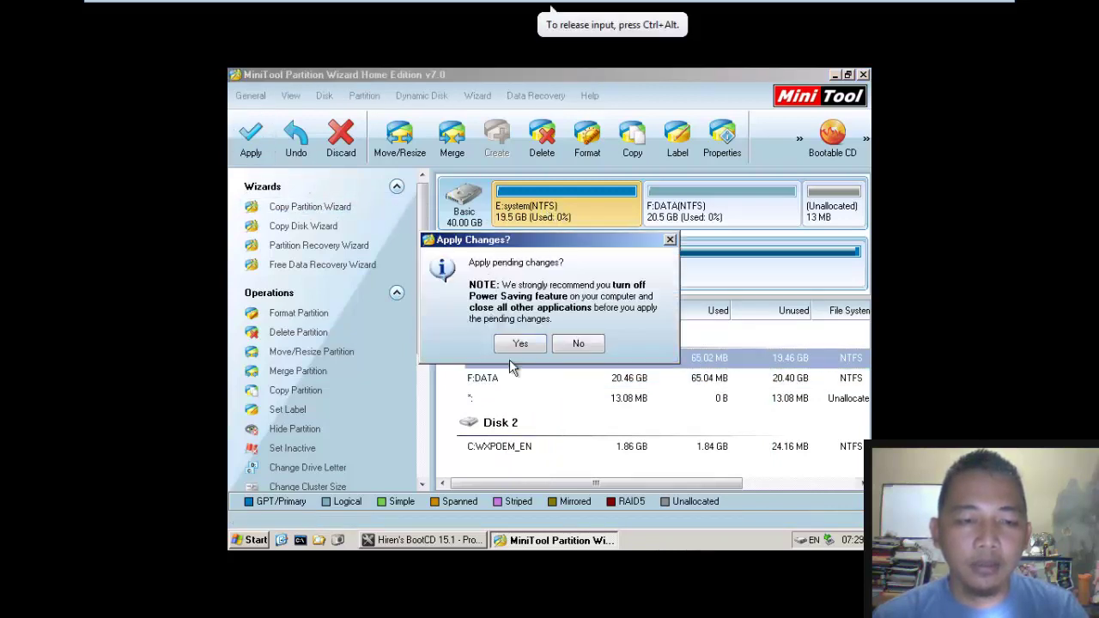
click(519, 344)
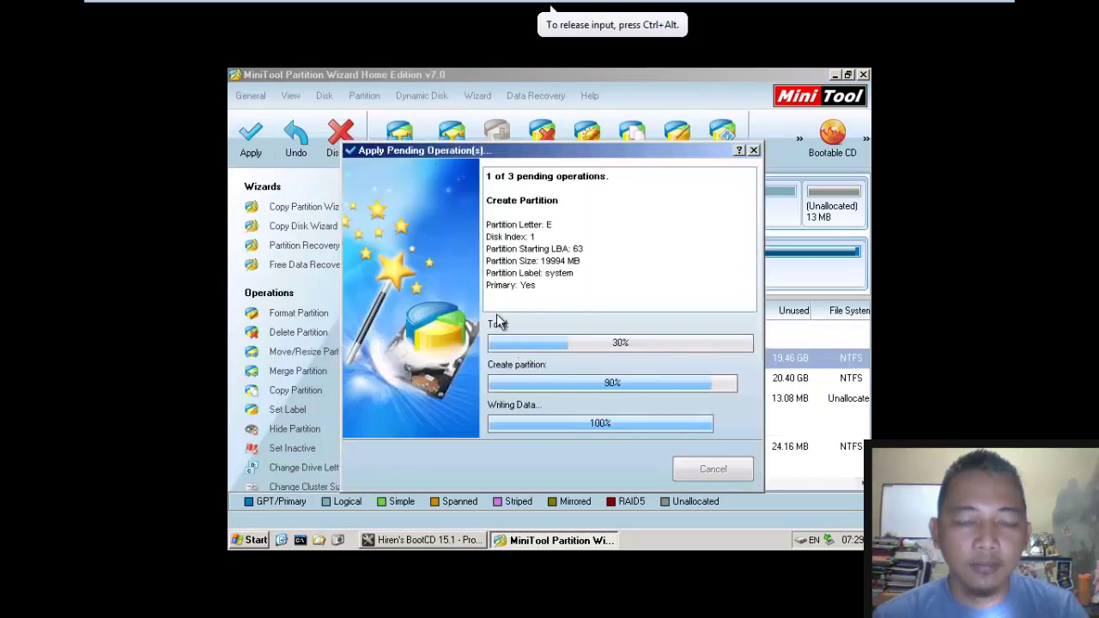
drag(569, 154, 578, 125)
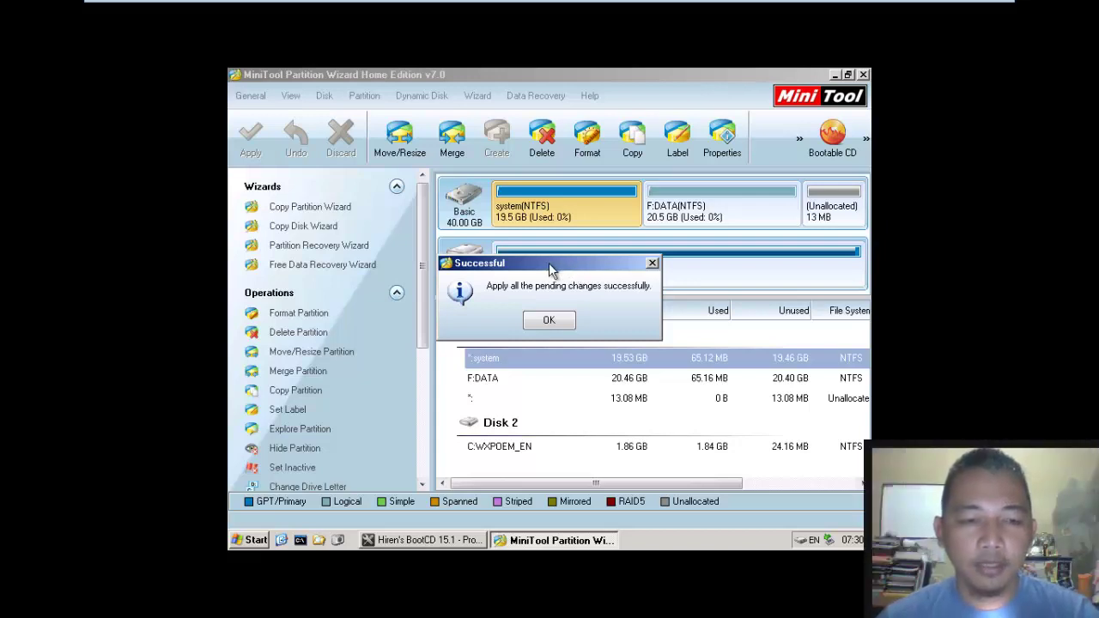
drag(532, 271, 544, 203)
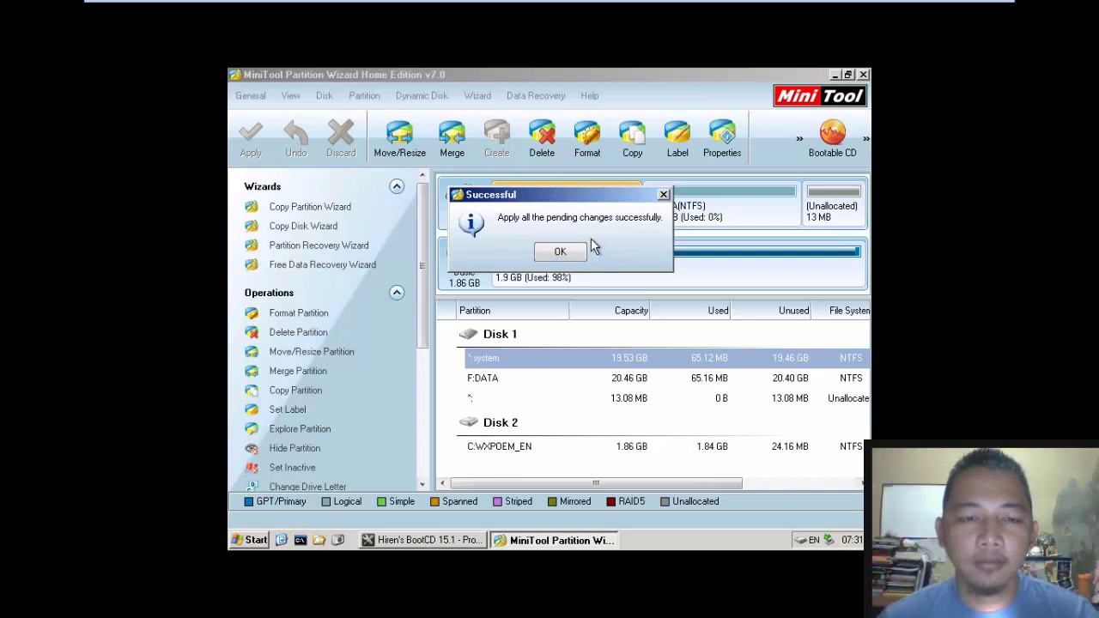
drag(558, 199, 613, 265)
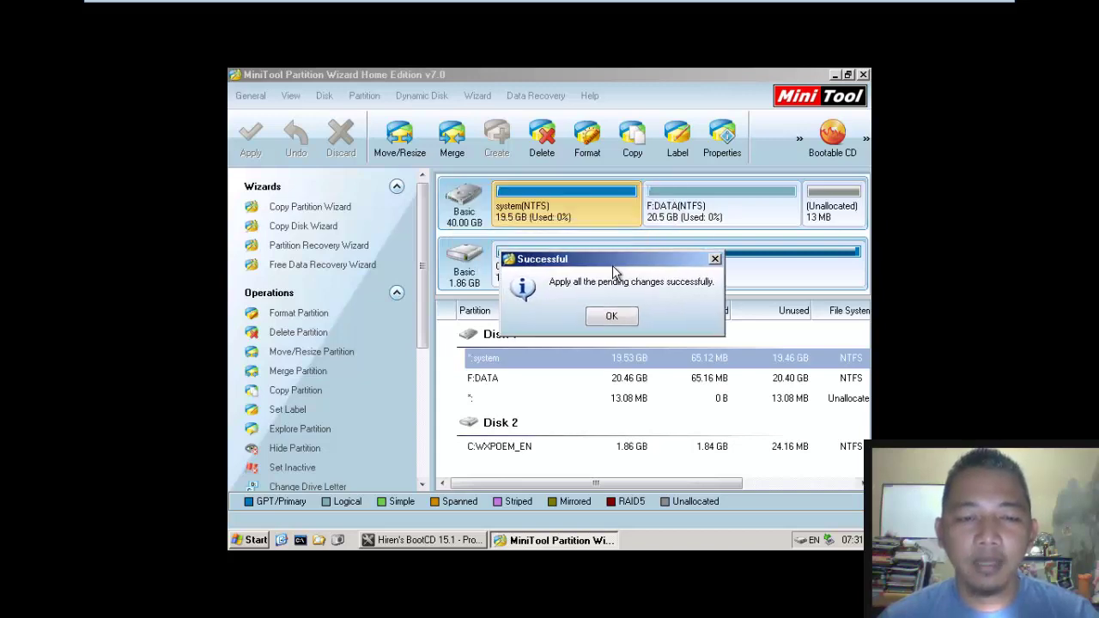
click(615, 317)
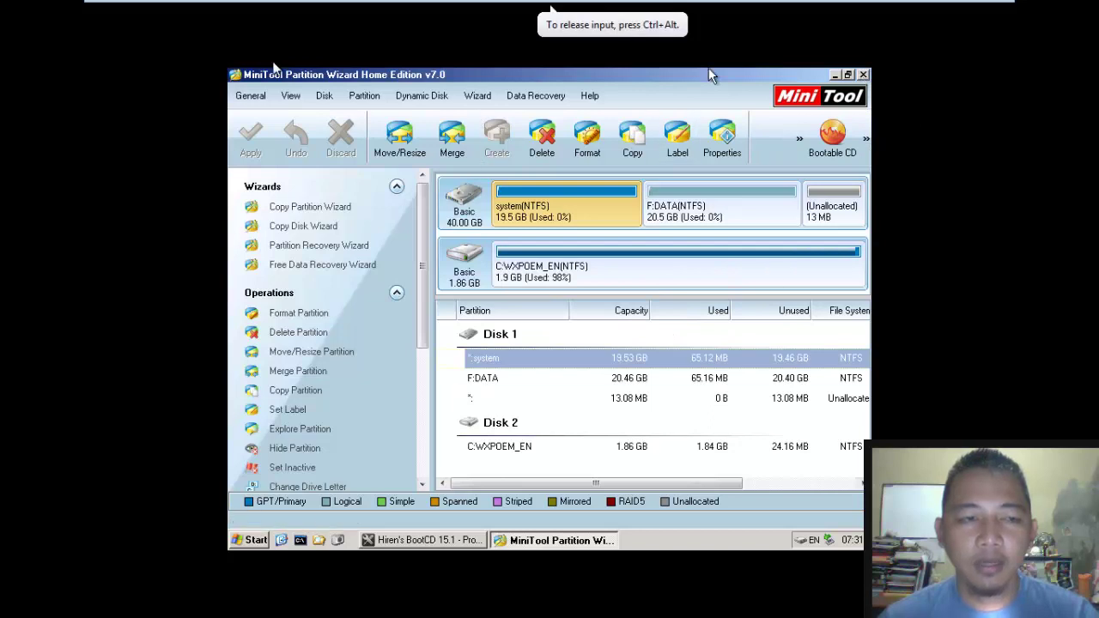
Step: Examine the modification options available for the system and DATA partitions on Disk 1
right_click(550, 205)
mouse_move(601, 467)
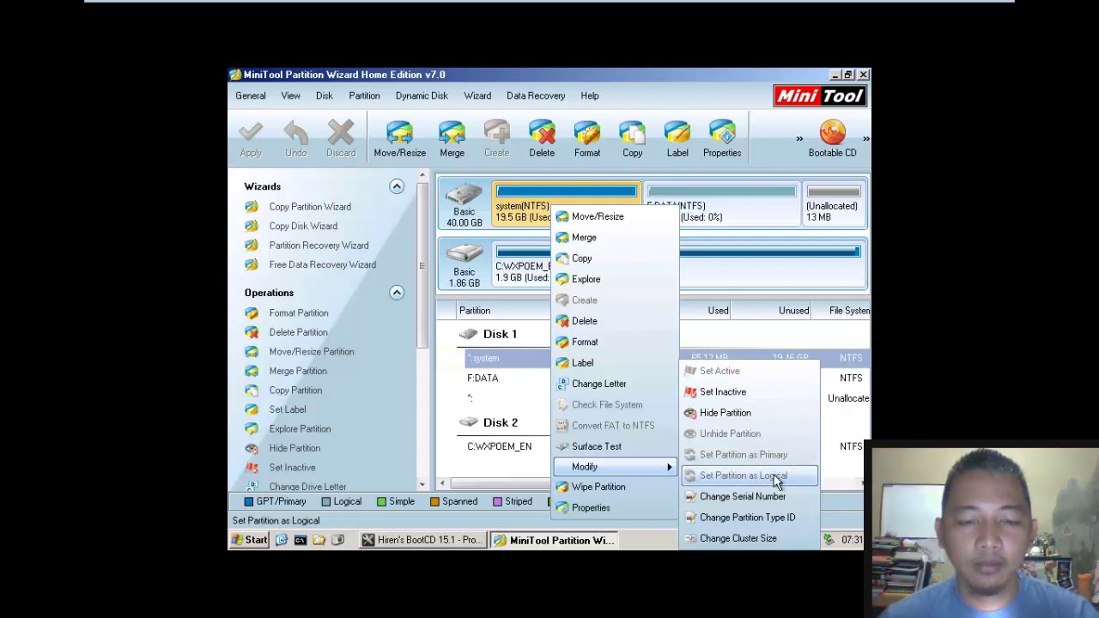
right_click(725, 204)
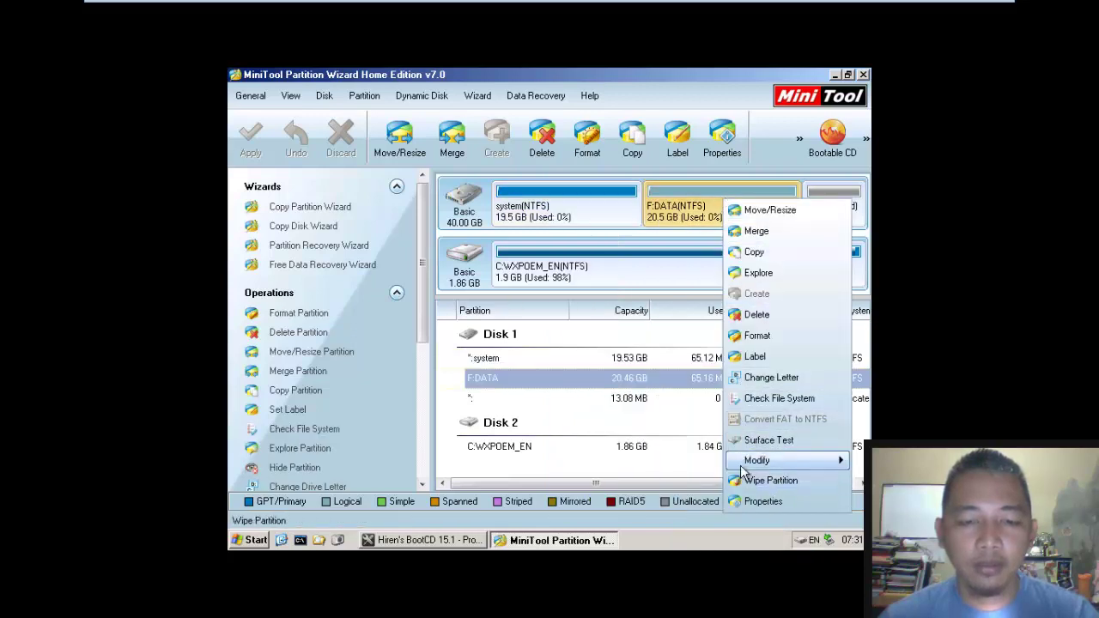
mouse_move(744, 467)
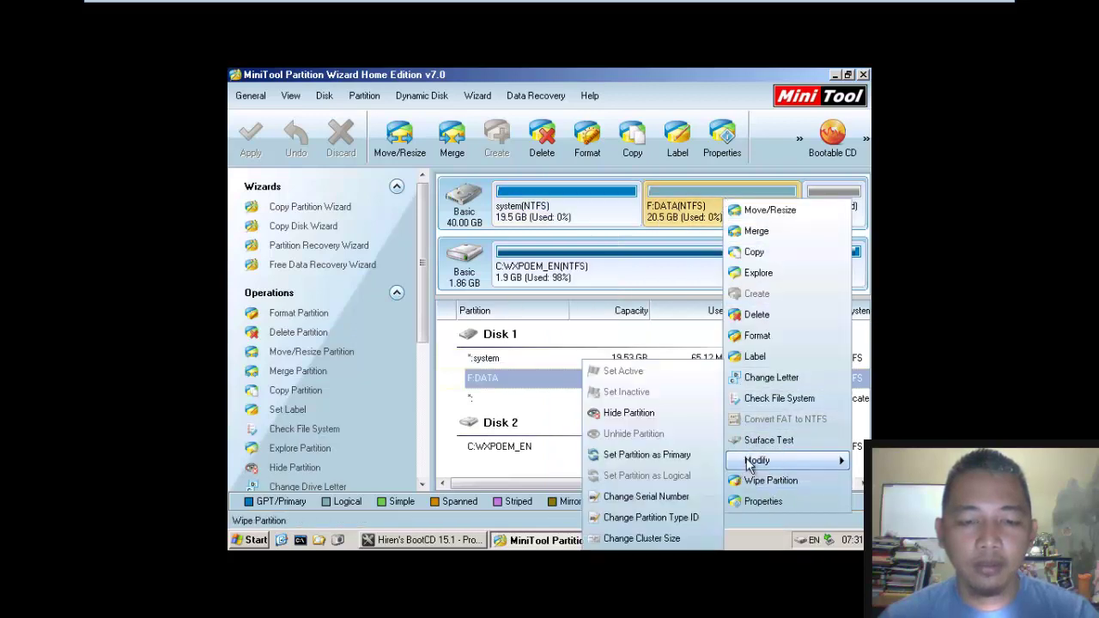
click(596, 204)
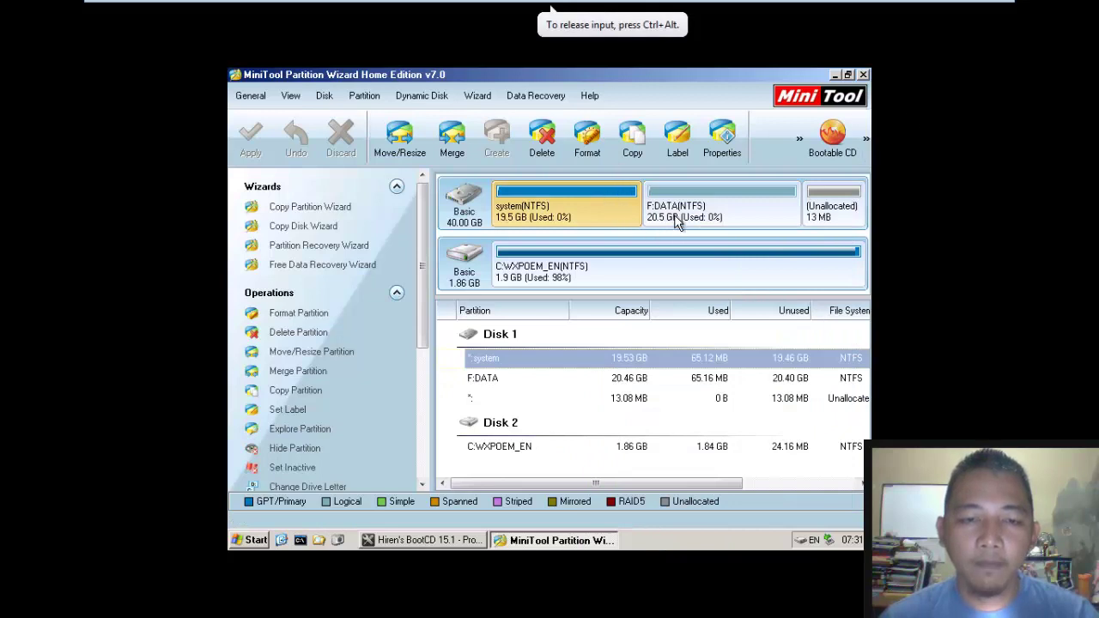
click(679, 222)
click(595, 213)
click(686, 210)
click(591, 206)
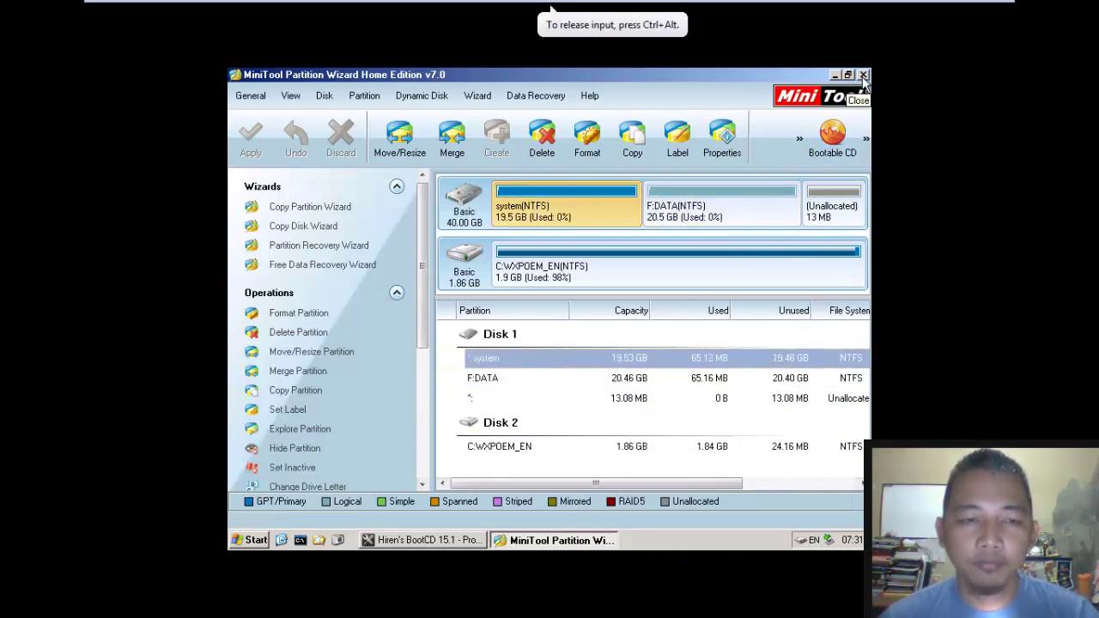
Step: Close Partition Wizard and check the drives listed under My Computer in Windows Explorer
click(863, 76)
drag(575, 103, 558, 105)
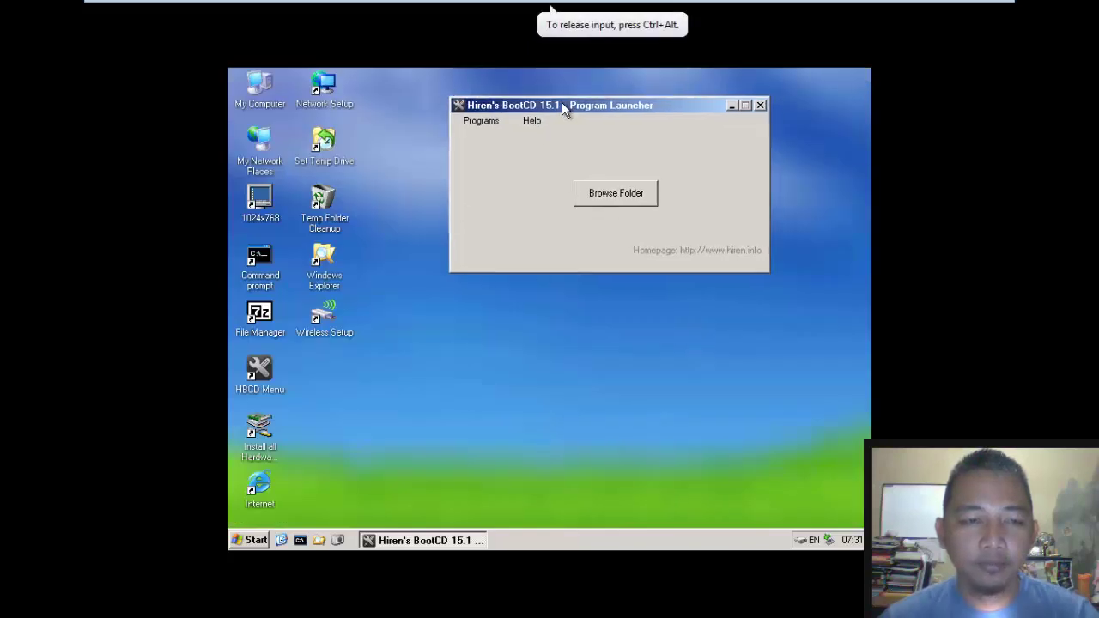
click(320, 542)
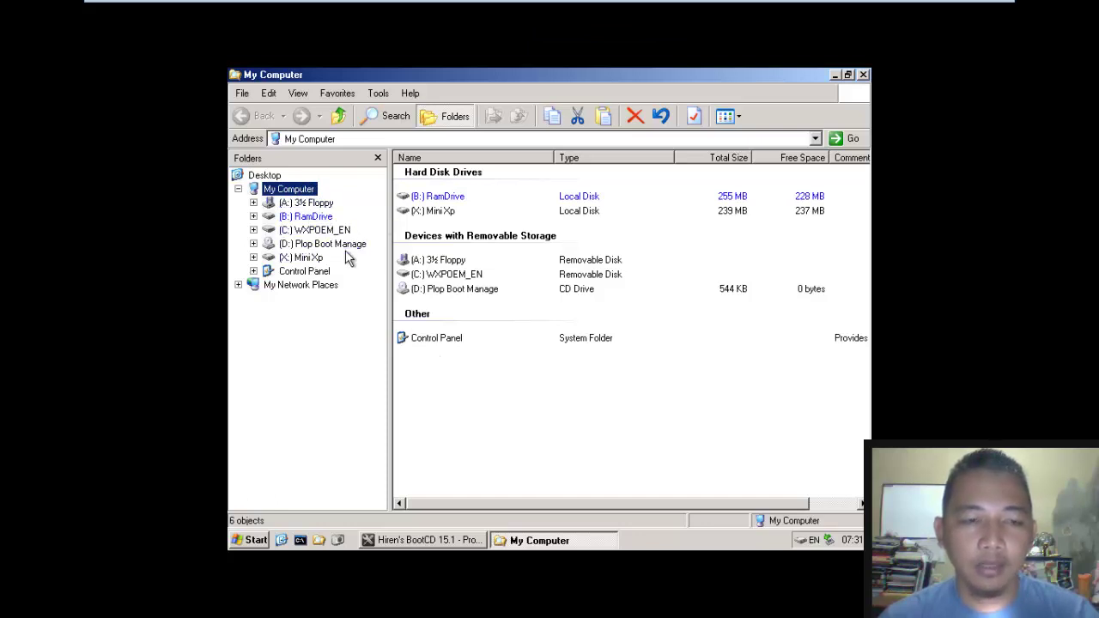
click(862, 75)
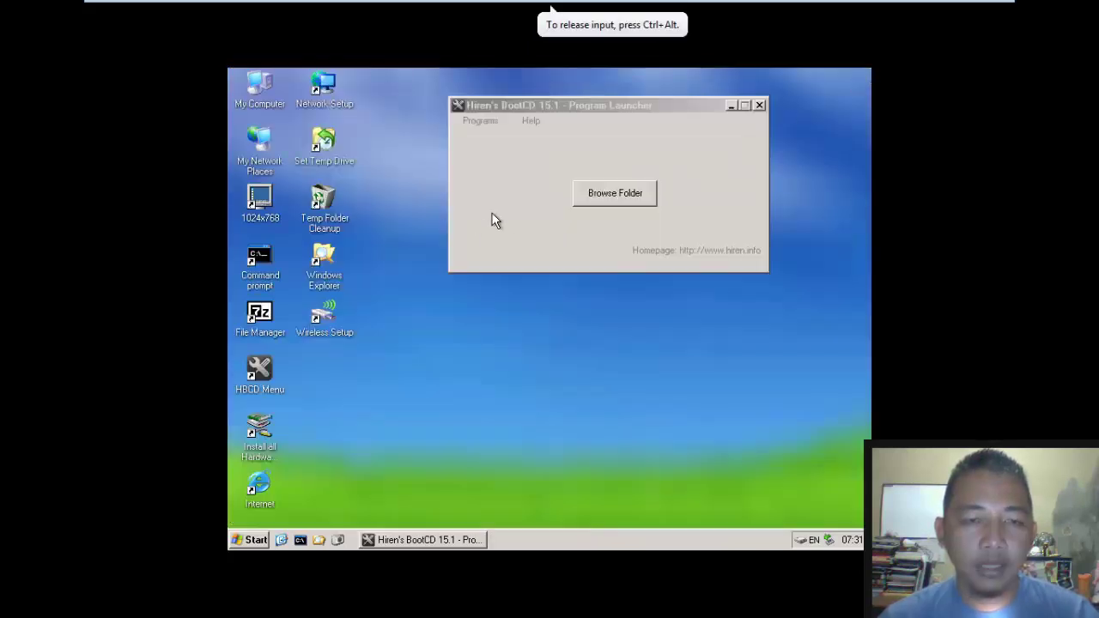
Step: Launch Partition Find and Mount from the Hiren's BootCD launcher and scan the VMware Virtual IDE Hard Drive with Intellectual Scan
click(480, 125)
mouse_move(487, 277)
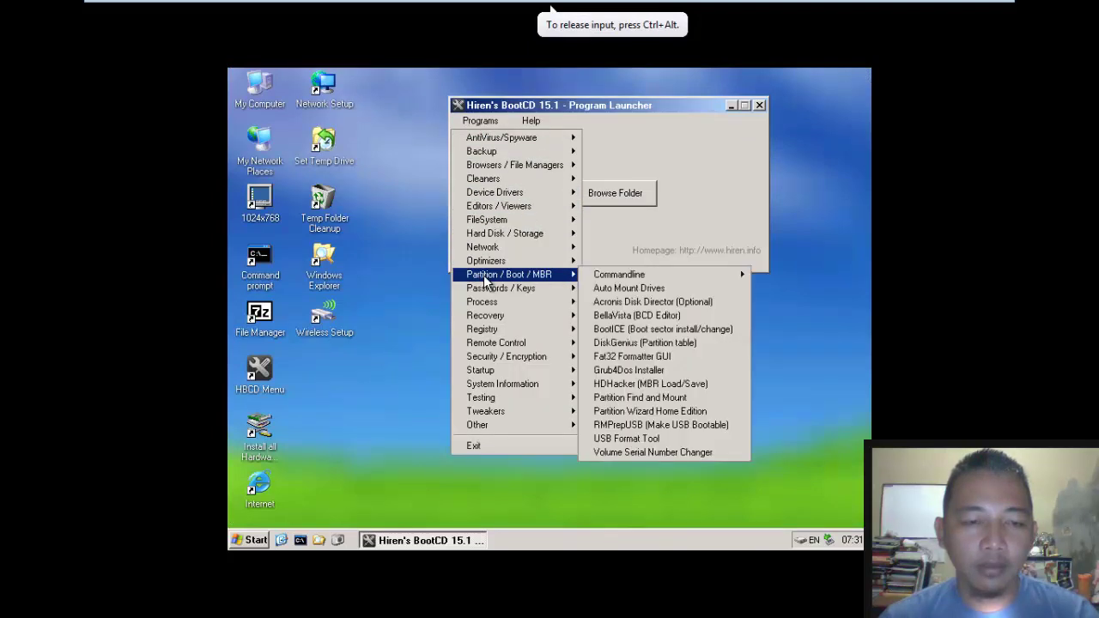
click(636, 400)
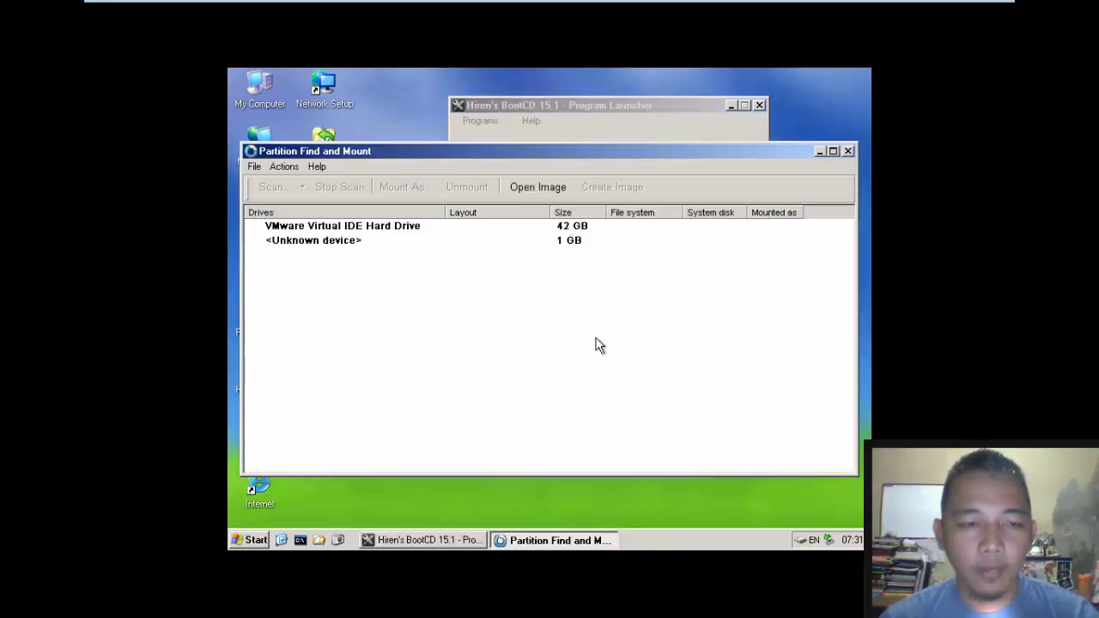
click(324, 226)
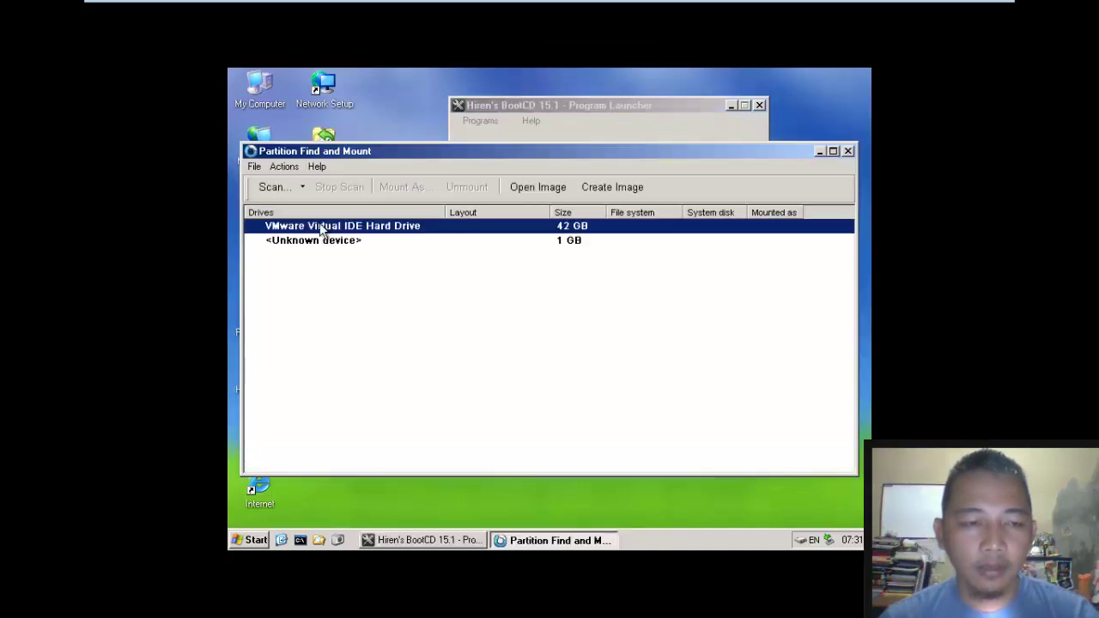
click(271, 187)
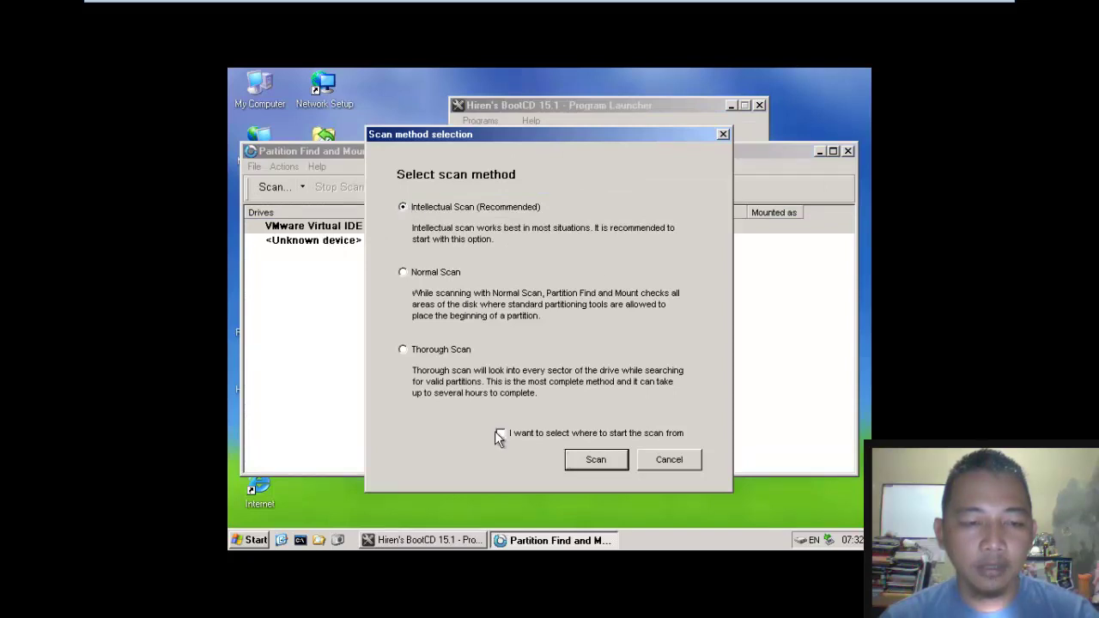
click(617, 459)
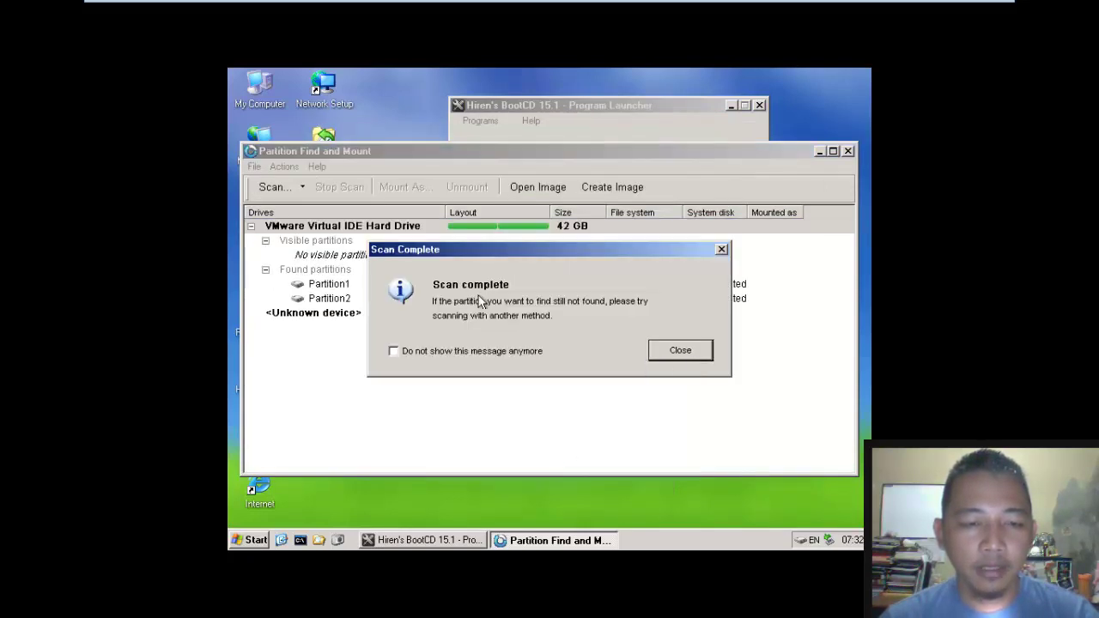
click(680, 351)
Step: Examine the layout, size and file system of the two partitions found on the virtual hard drive
click(463, 285)
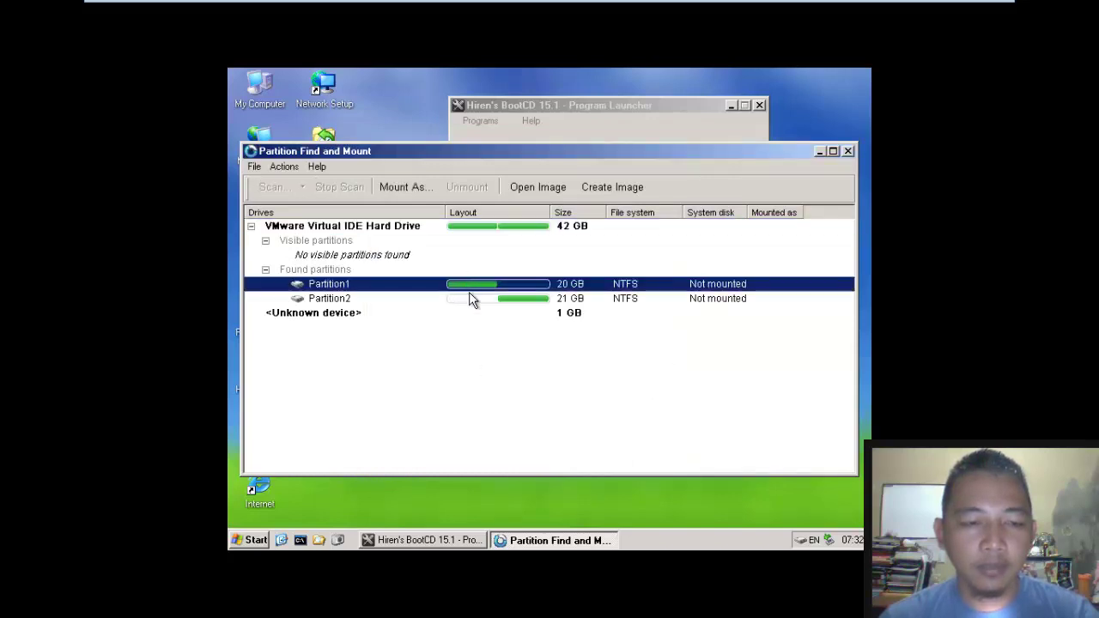
click(474, 298)
click(484, 288)
click(485, 296)
click(488, 285)
click(485, 298)
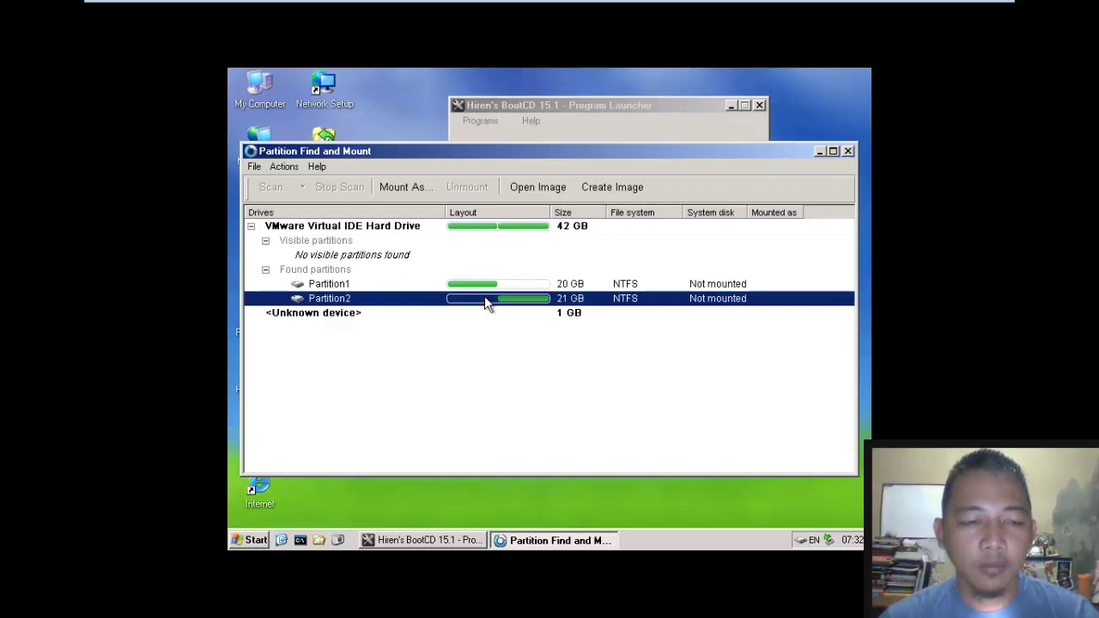
click(343, 286)
click(333, 271)
right_click(333, 275)
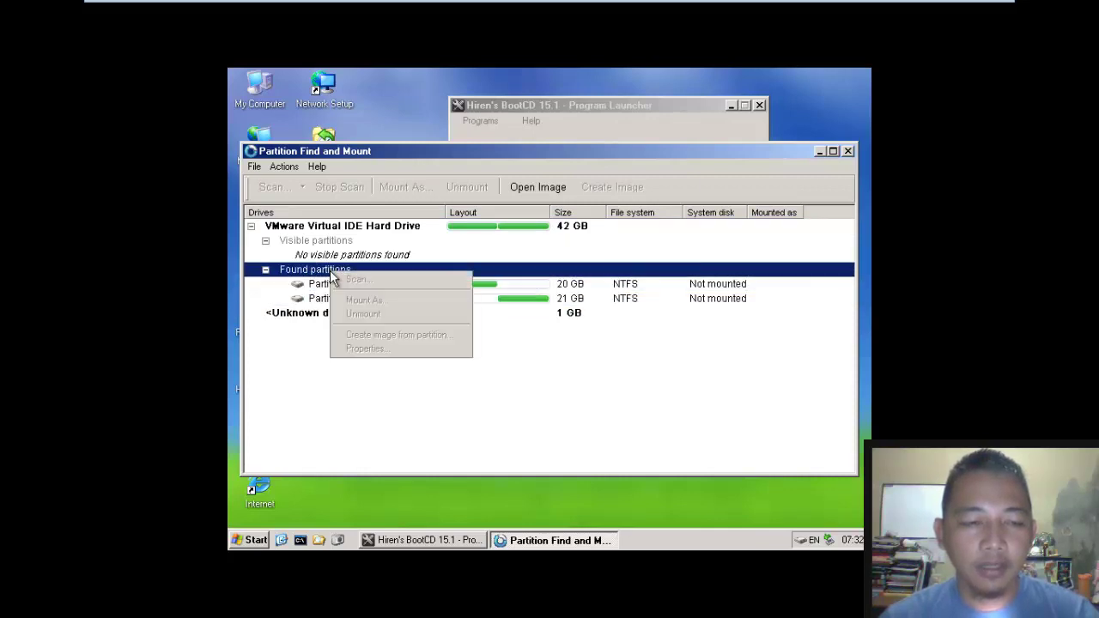
Step: Mount Partition1 as drive E:, view its contents in Windows Explorer and close that window
click(313, 284)
right_click(312, 284)
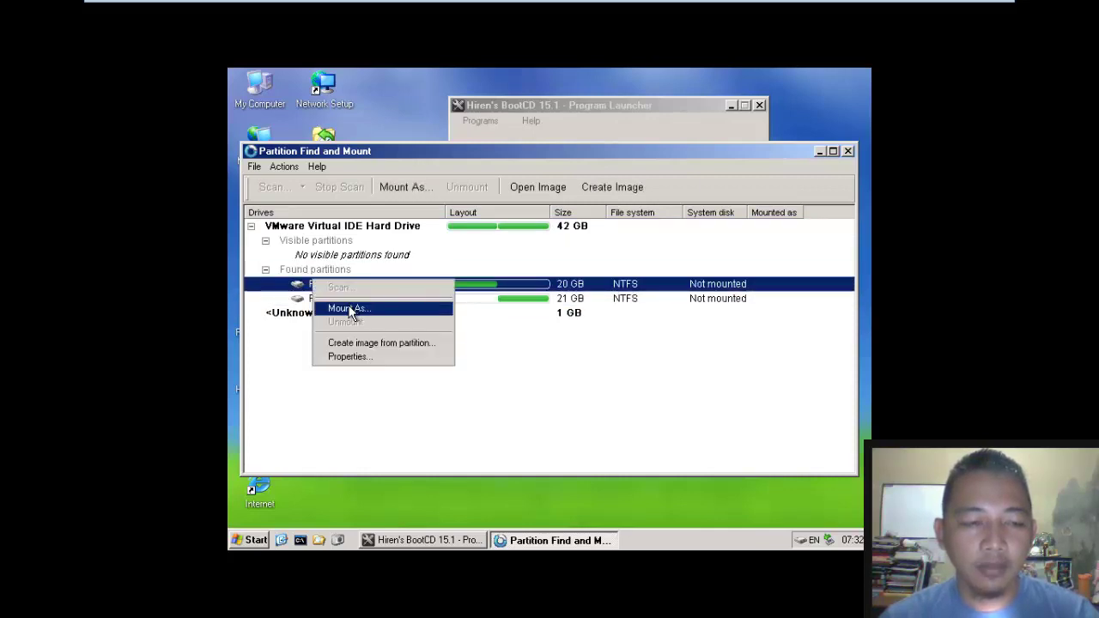
click(339, 308)
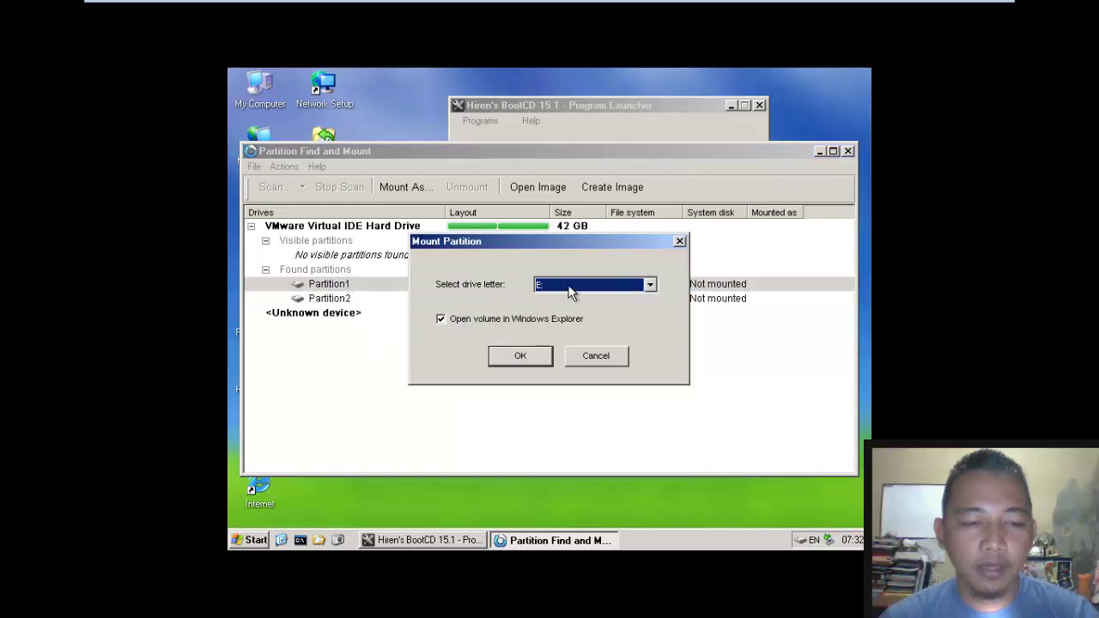
click(540, 356)
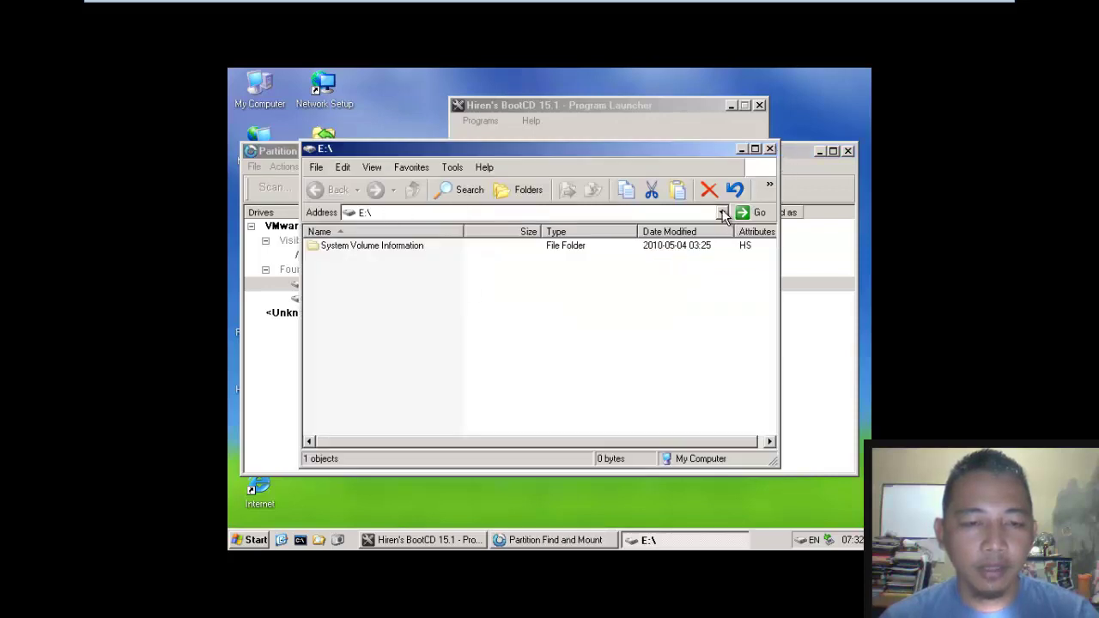
click(722, 213)
click(770, 150)
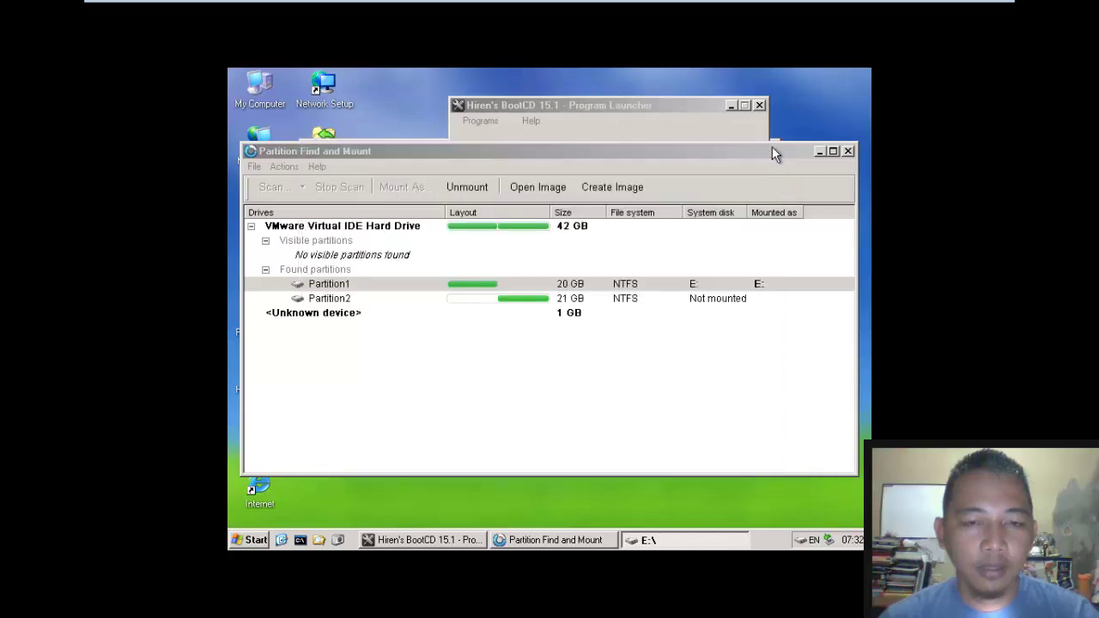
Step: Mount Partition2 as drive G:, view its contents in Windows Explorer and close that window
right_click(326, 300)
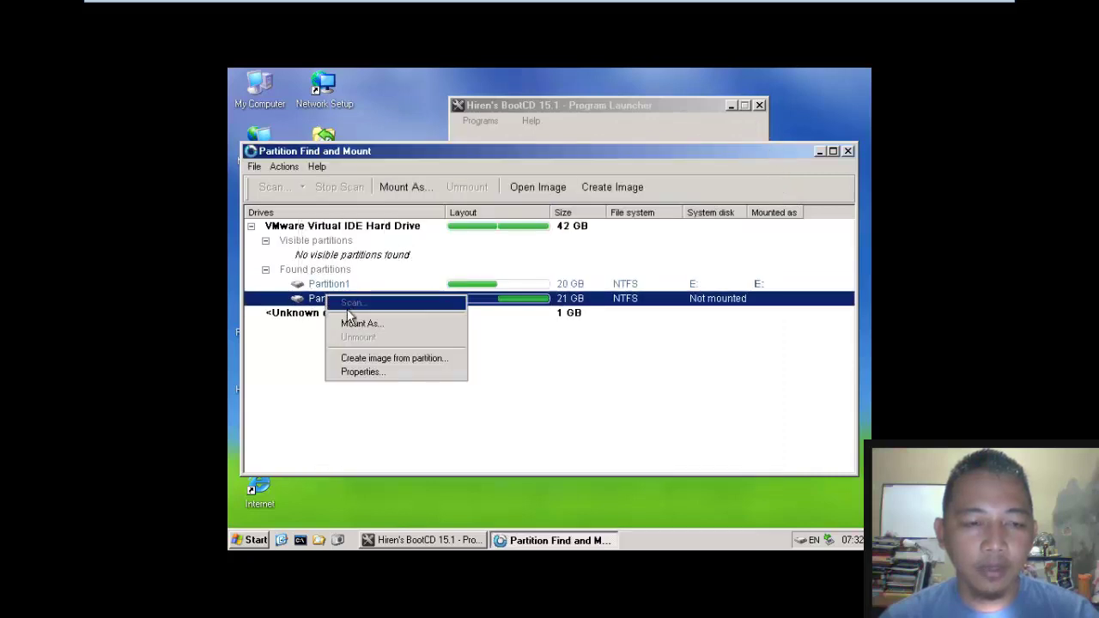
click(359, 323)
click(585, 288)
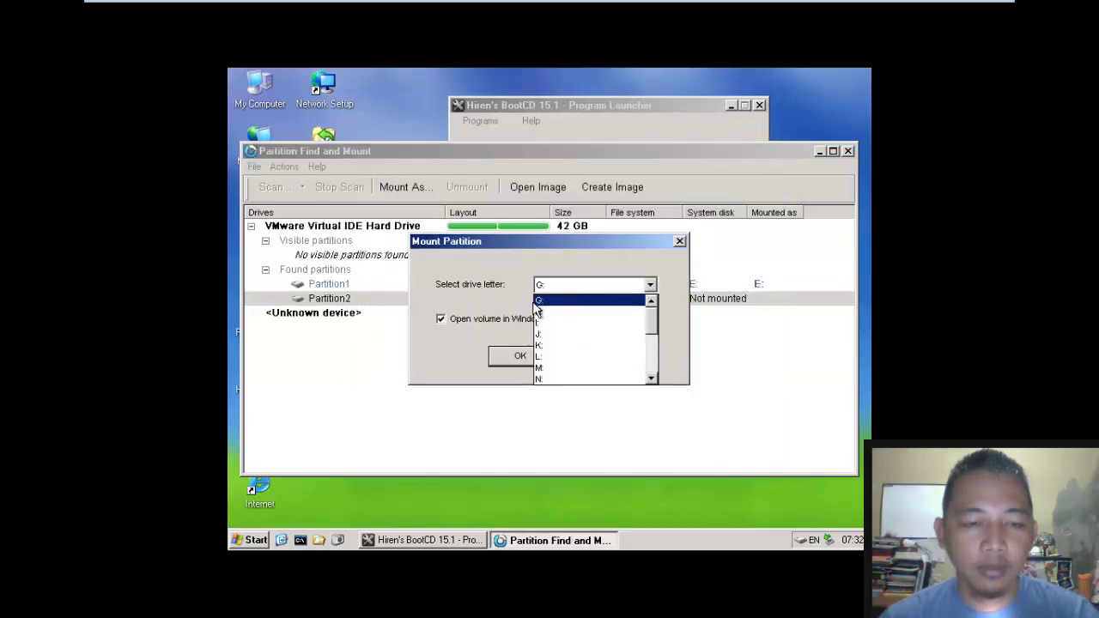
click(564, 301)
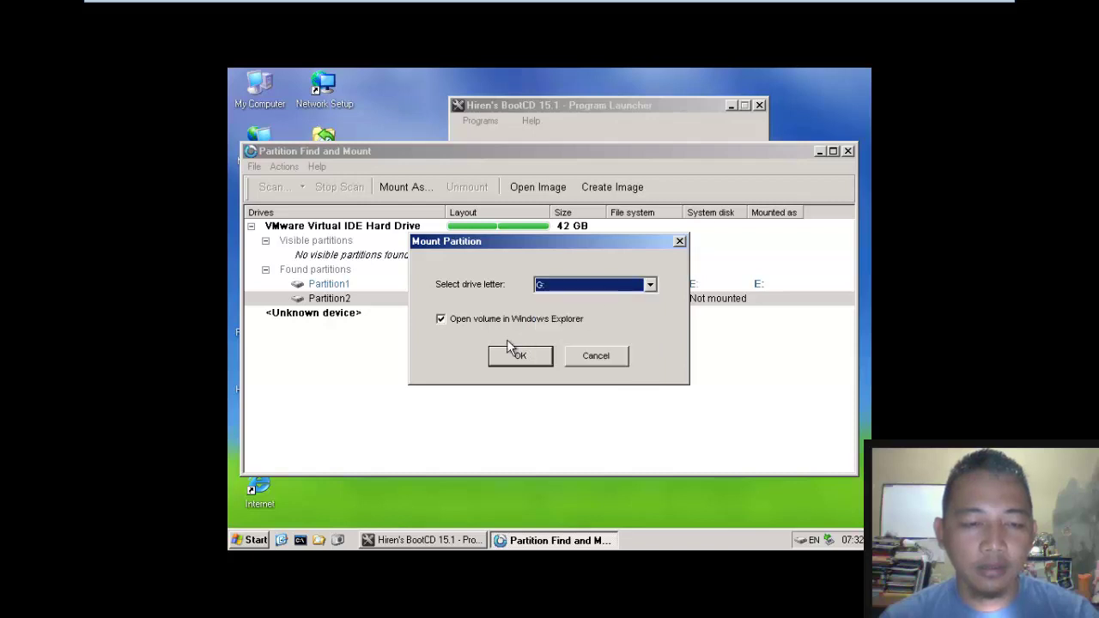
click(507, 356)
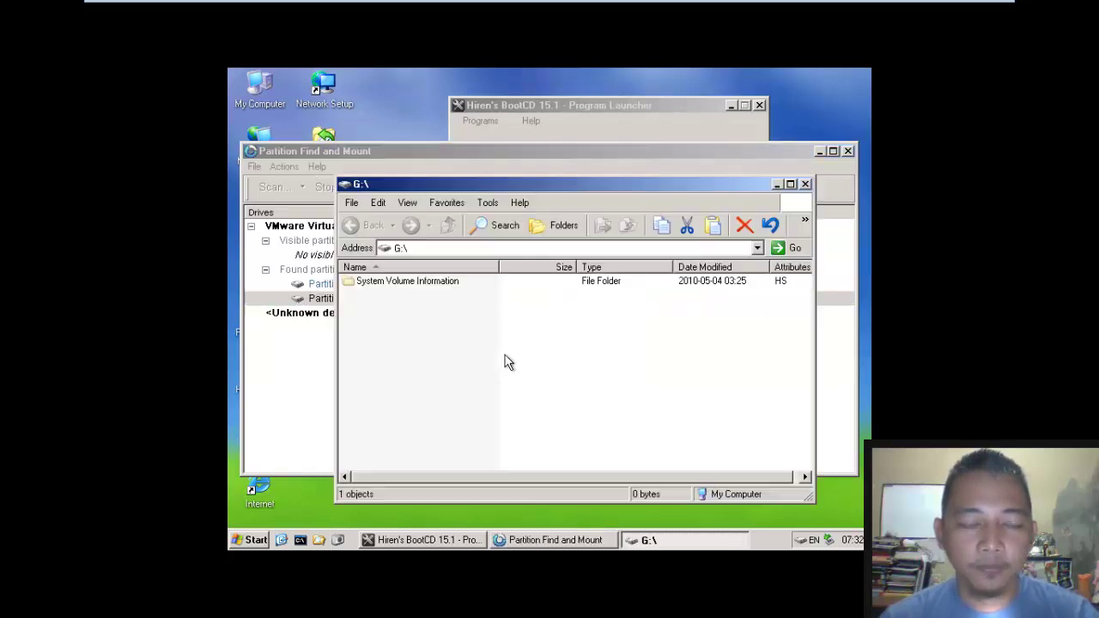
click(805, 185)
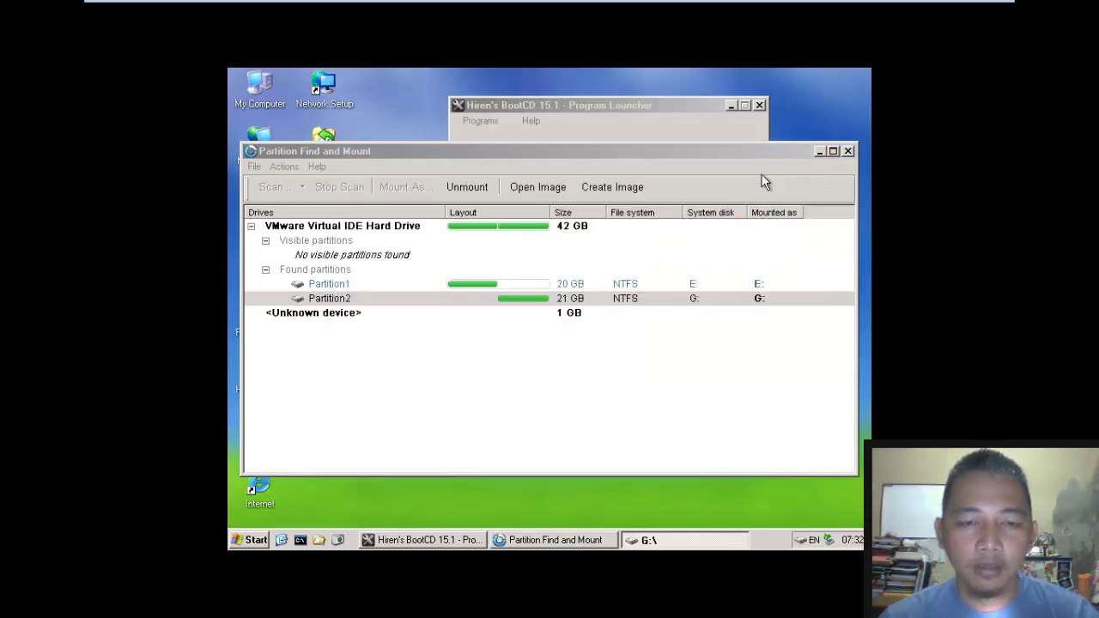
Step: Close Partition Find and Mount and decline dismounting the mounted drives
click(848, 153)
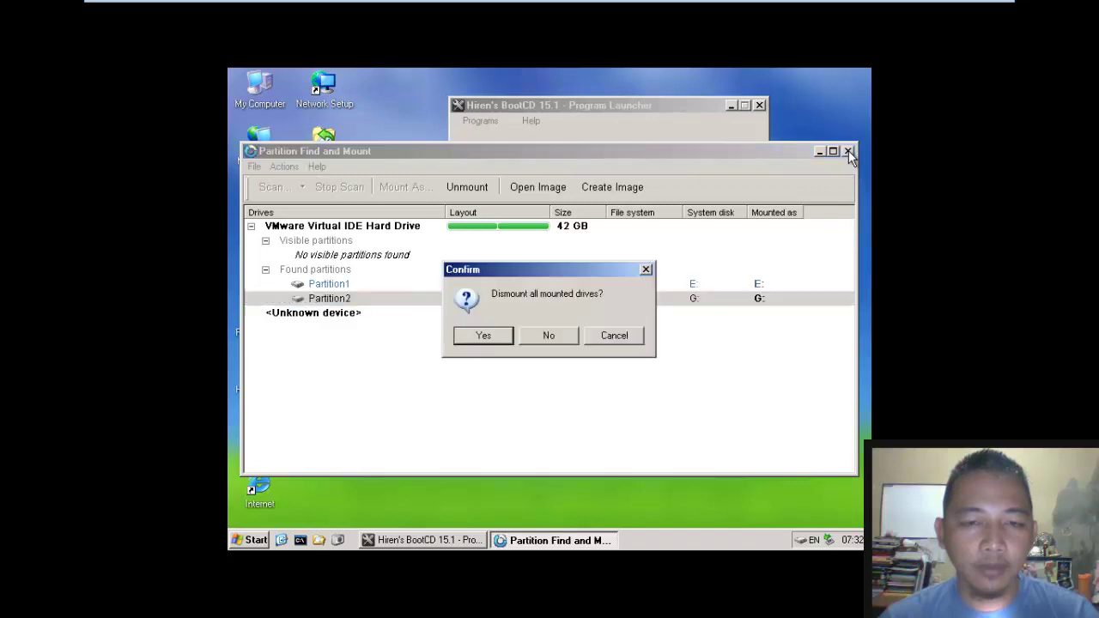
drag(515, 274, 491, 190)
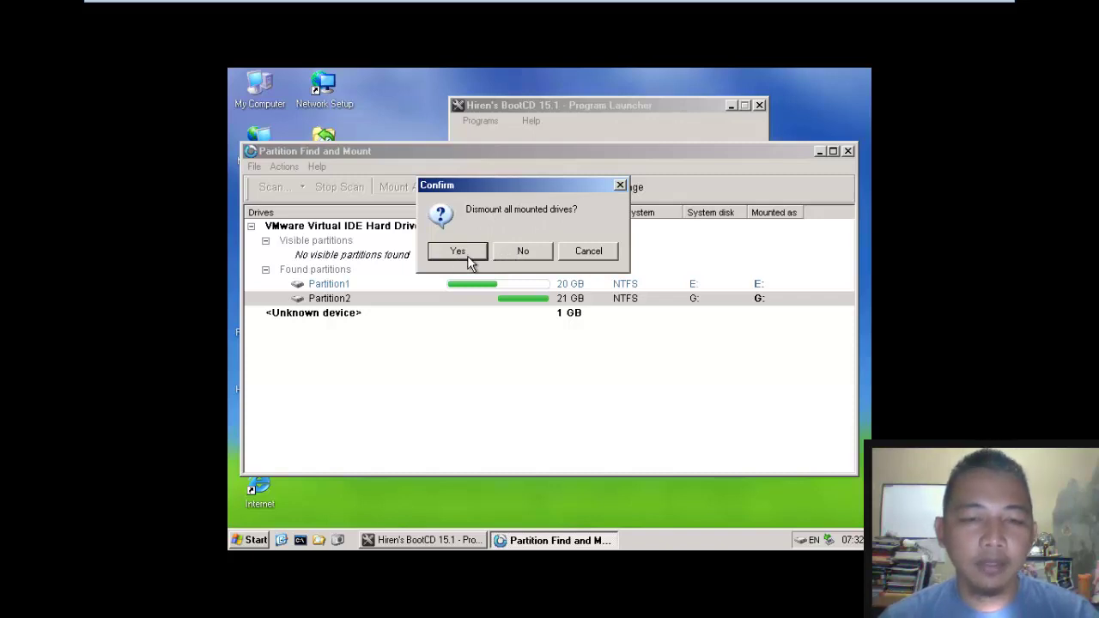
click(523, 252)
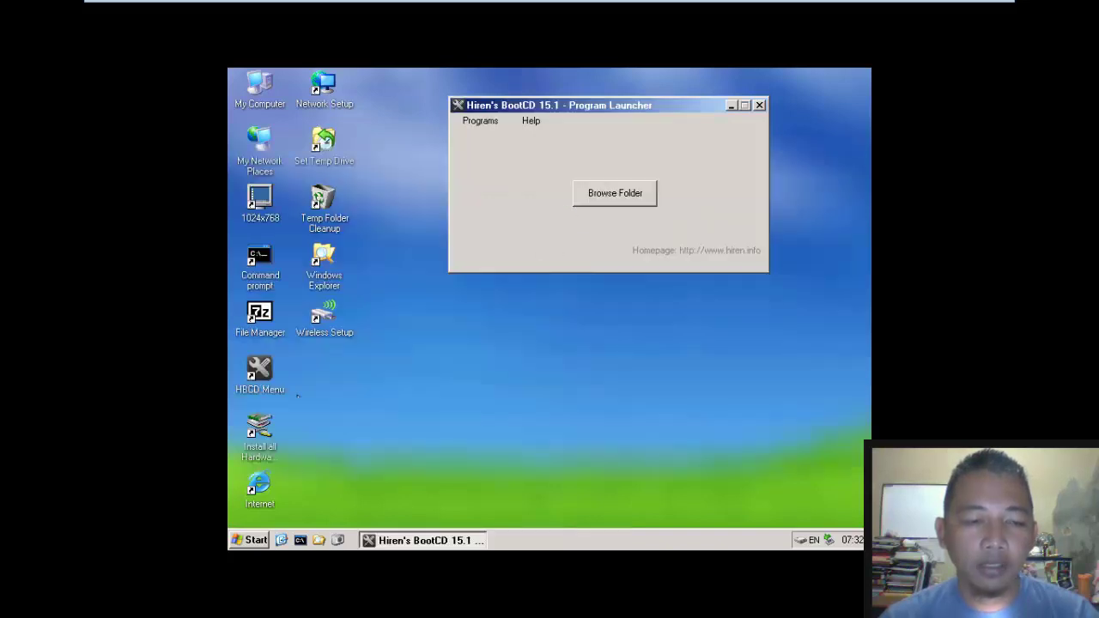
Step: View the contents of drives E: (system) and G: (DATA) in Windows Explorer and close the window
click(318, 540)
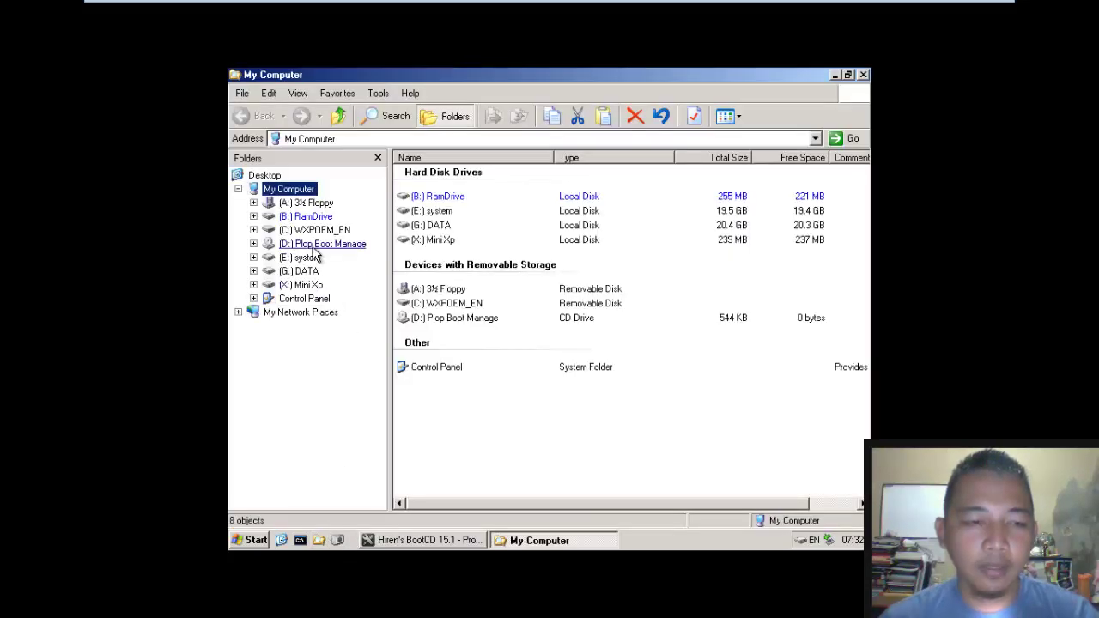
click(302, 258)
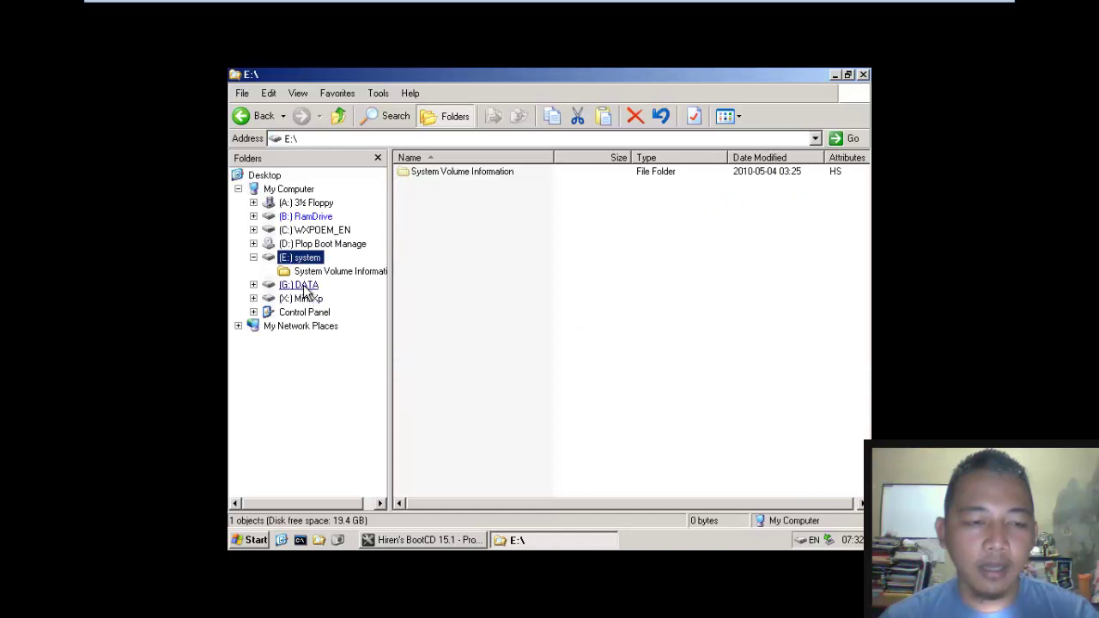
click(300, 285)
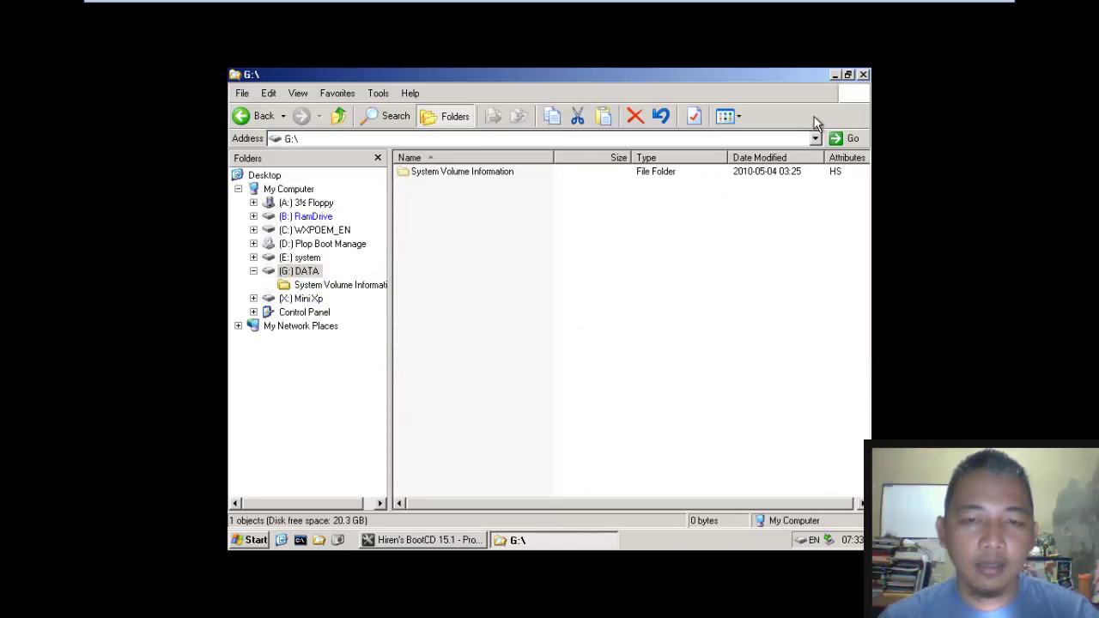
click(863, 75)
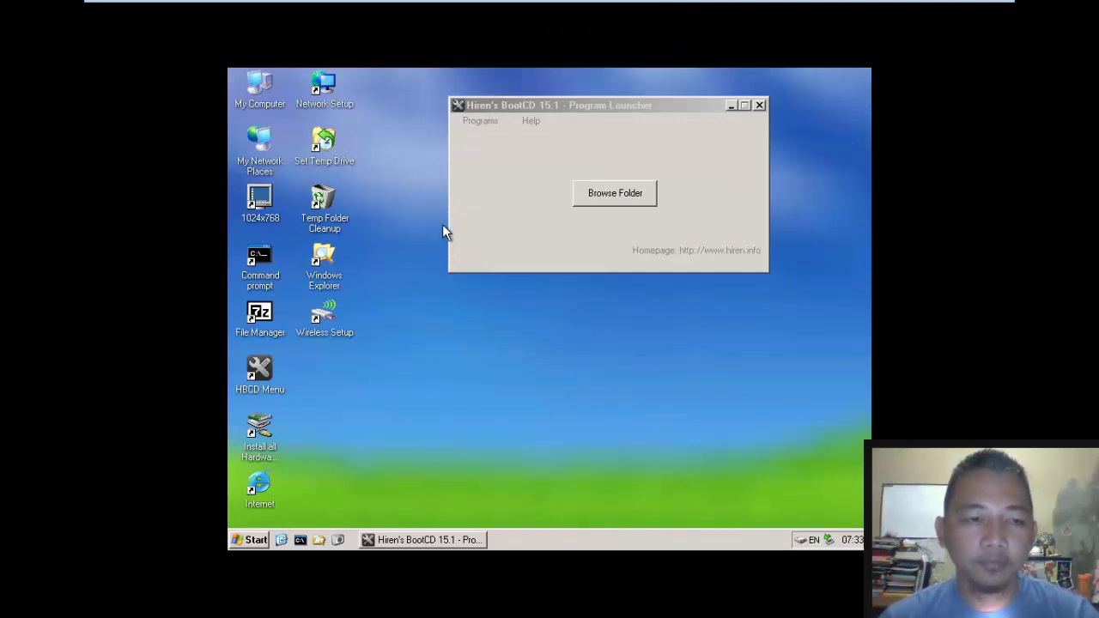
Step: Launch WinNTSetup (Install Xp from MiniXp/USB) from the Other programs in the Hiren's BootCD launcher
drag(526, 107, 514, 106)
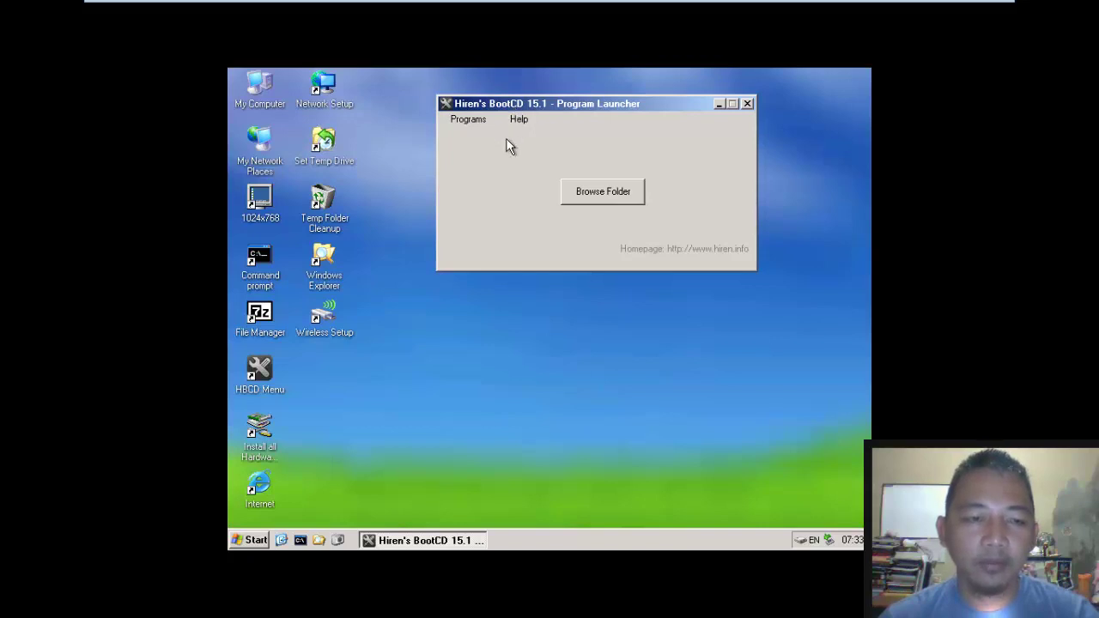
drag(510, 107, 470, 116)
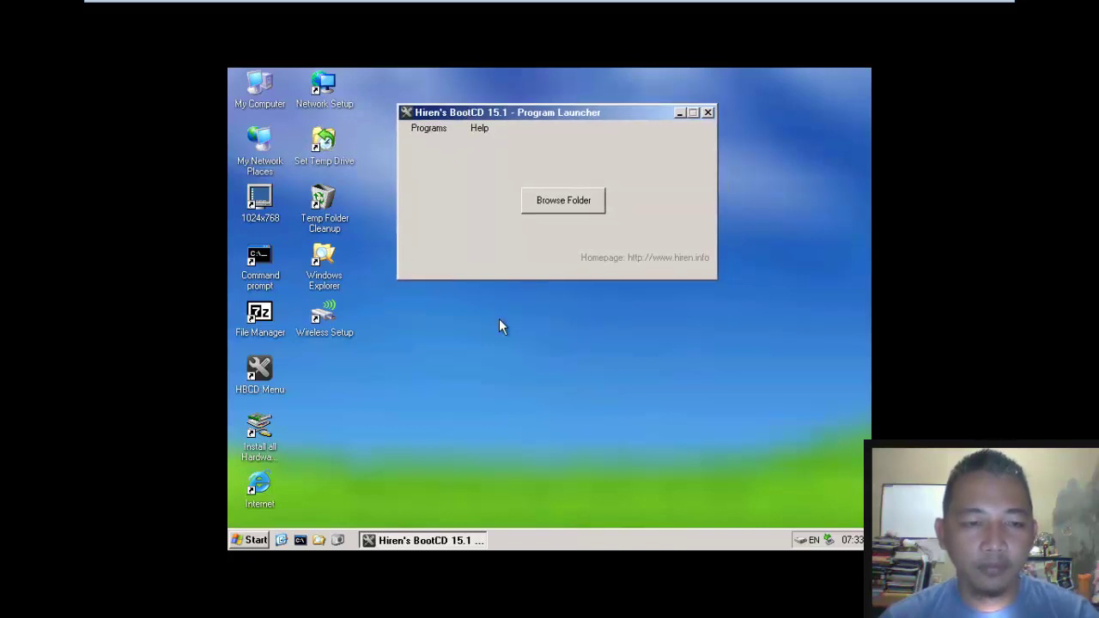
click(422, 134)
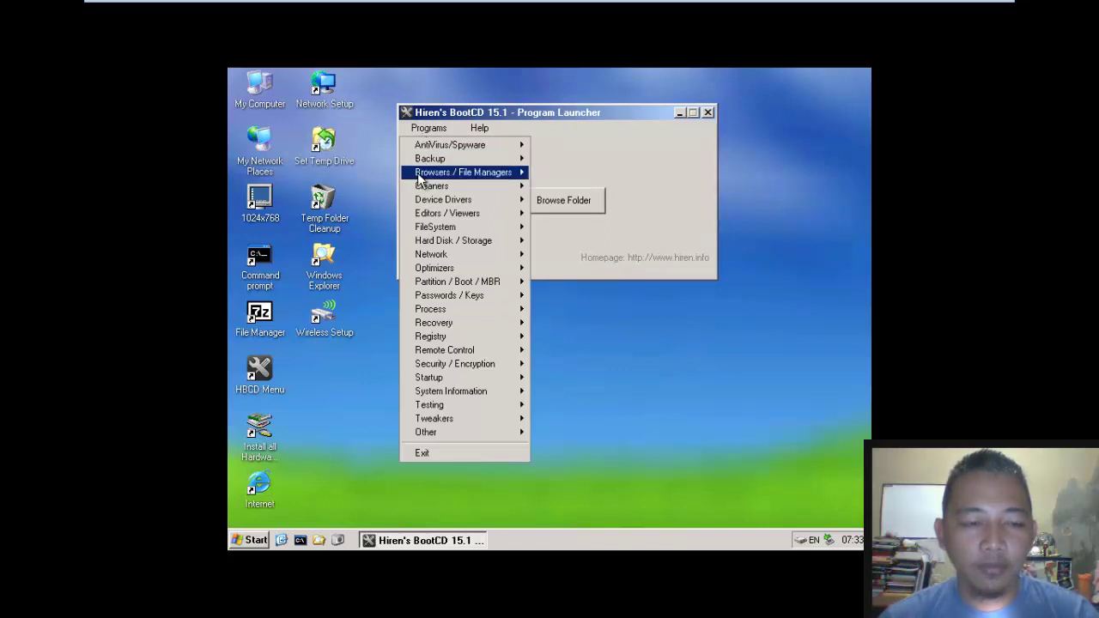
mouse_move(431, 432)
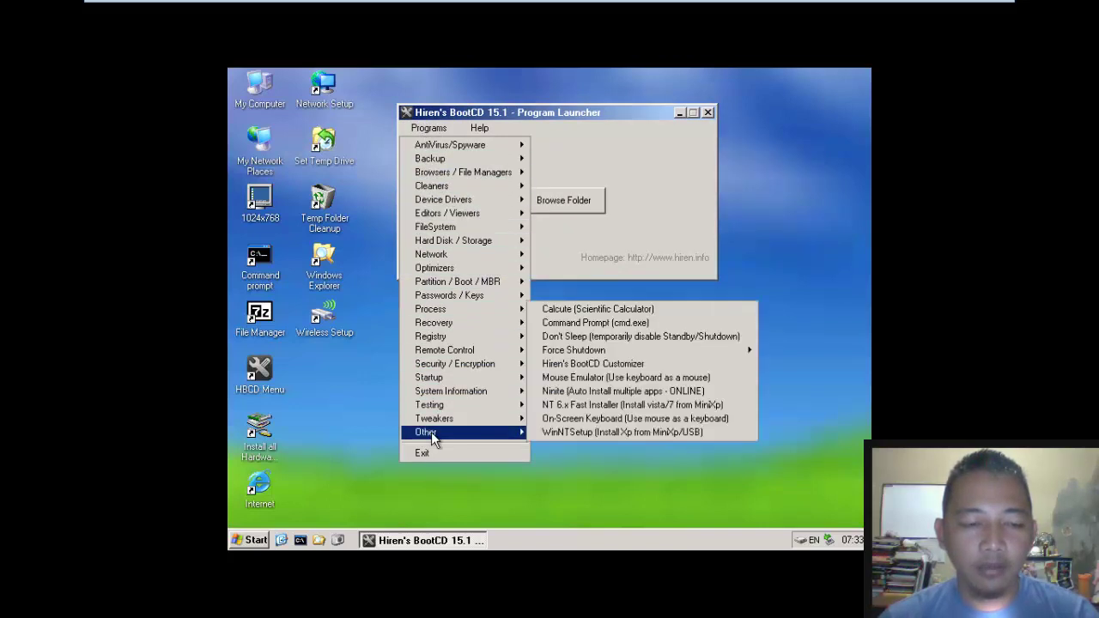
click(563, 433)
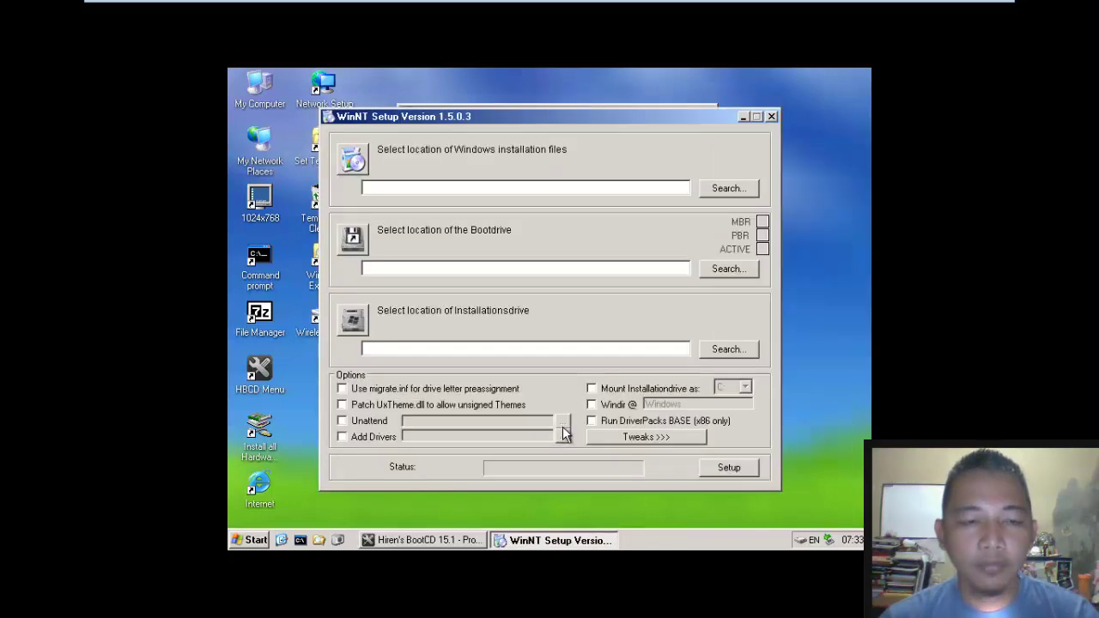
drag(409, 116, 388, 100)
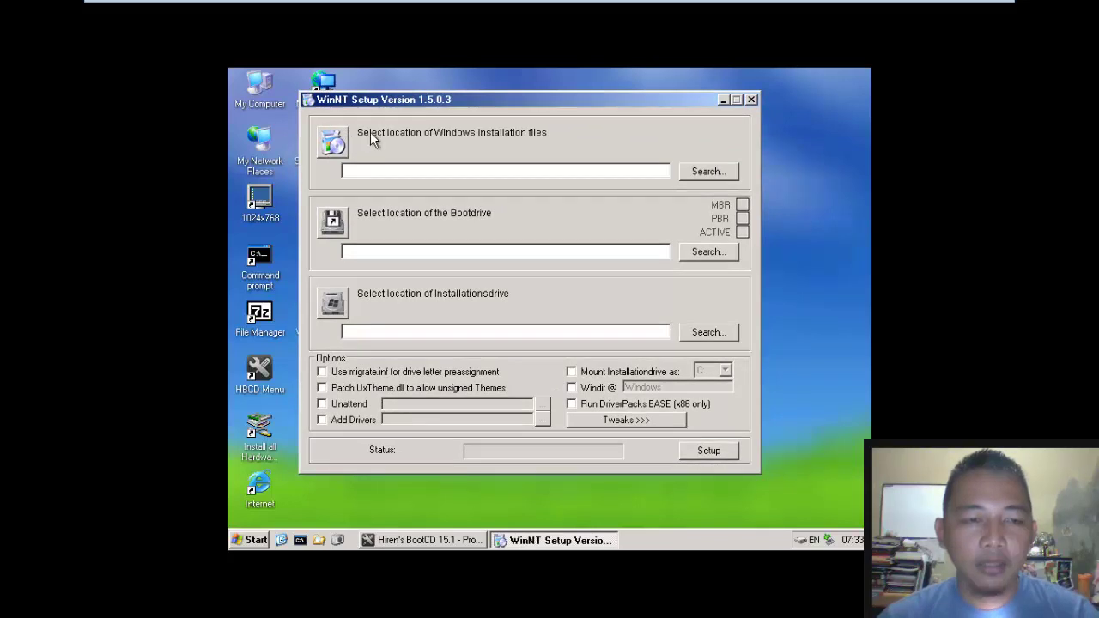
Step: Choose the WXPOEM_EN_SP3 folder on drive C: as the location of the Windows installation files
click(725, 176)
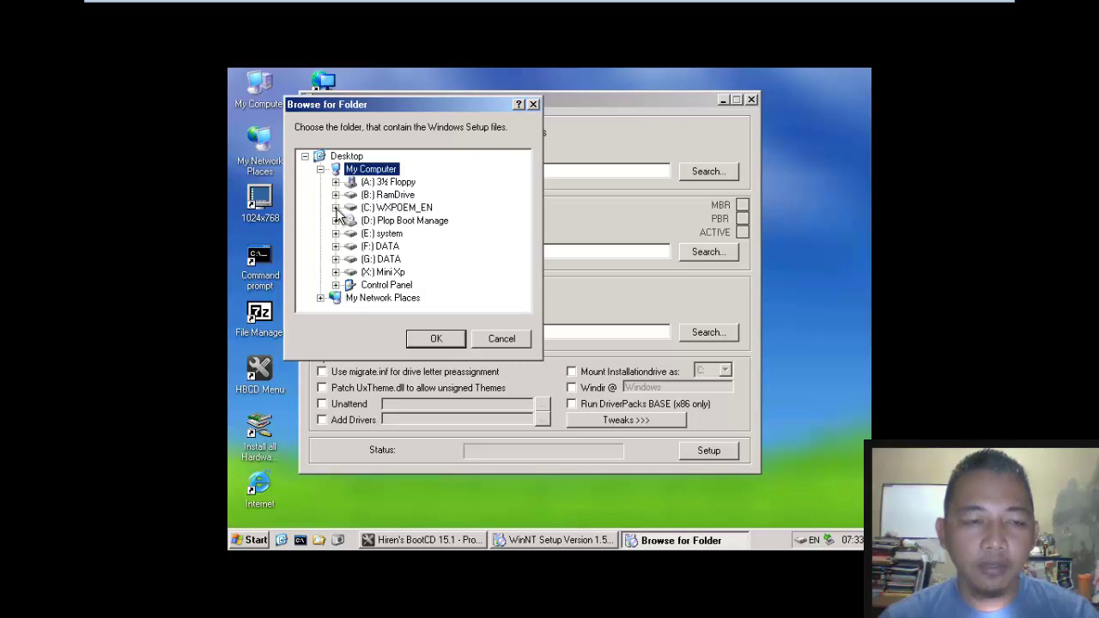
click(415, 213)
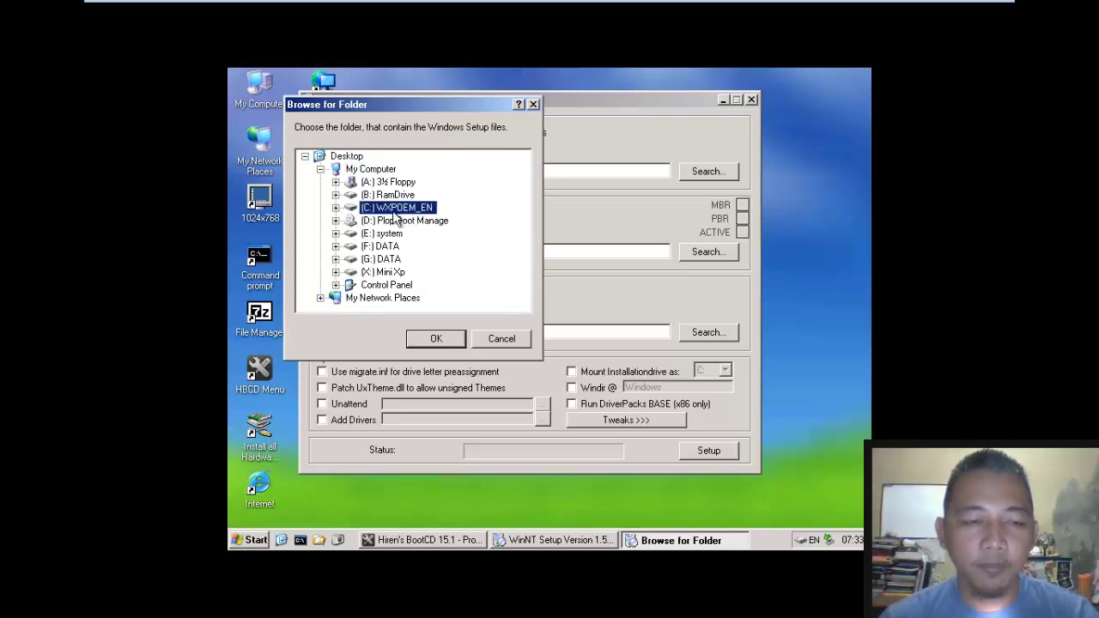
click(336, 208)
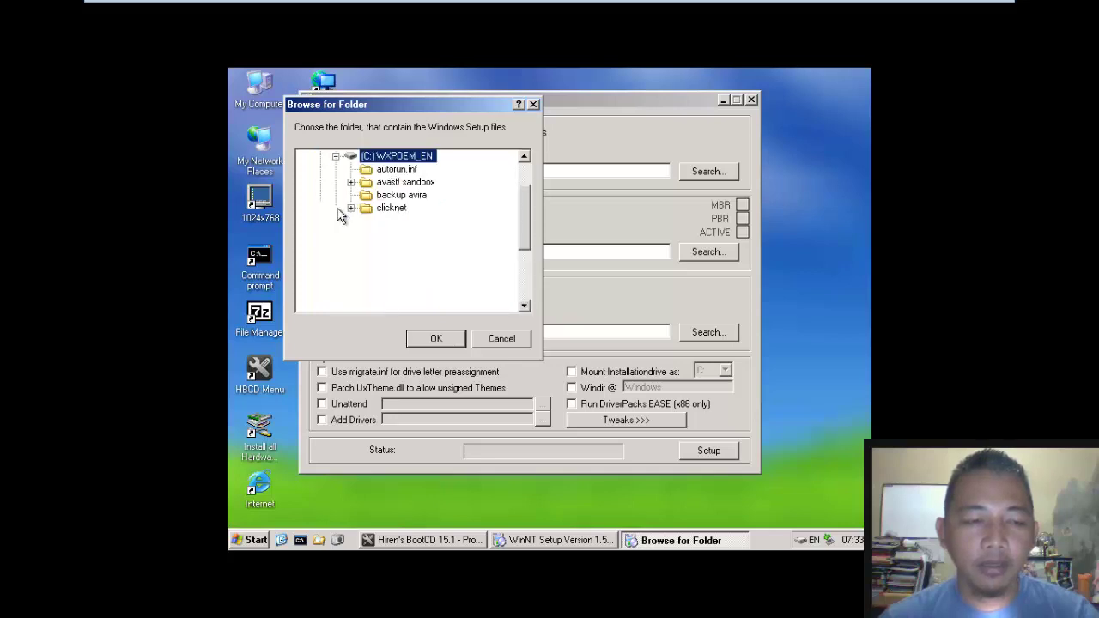
drag(527, 201, 526, 260)
click(403, 273)
click(350, 259)
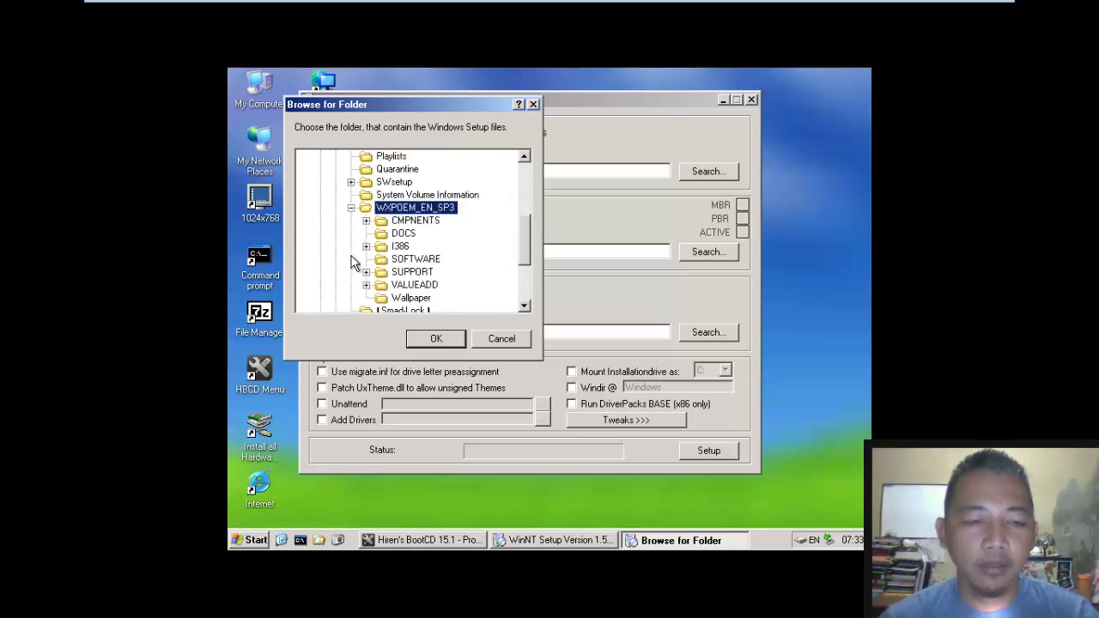
click(351, 208)
drag(523, 249, 498, 226)
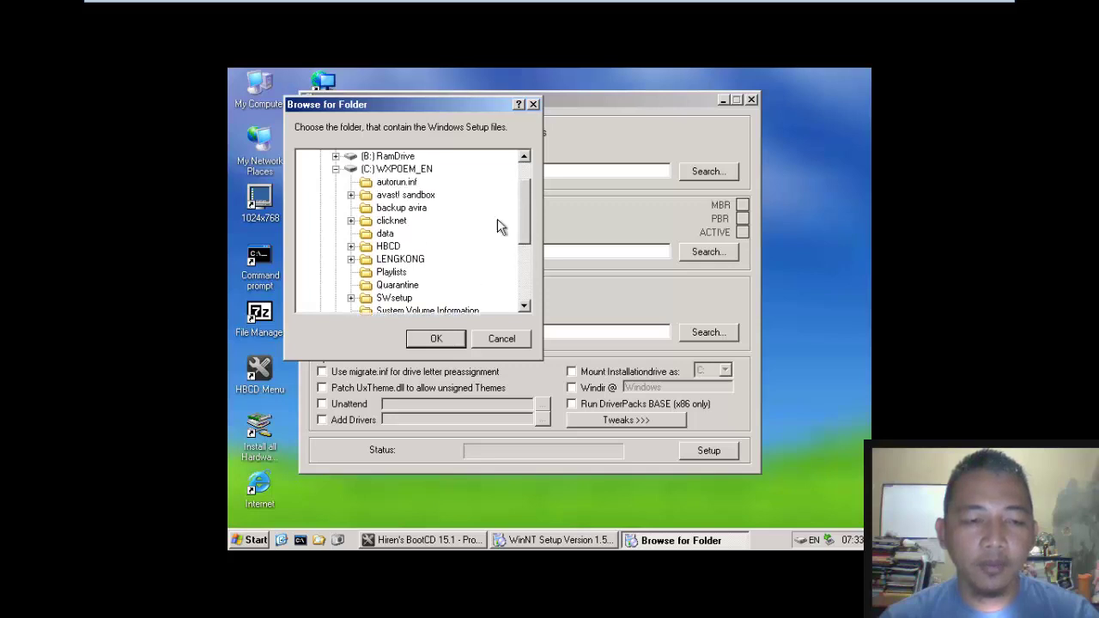
click(437, 339)
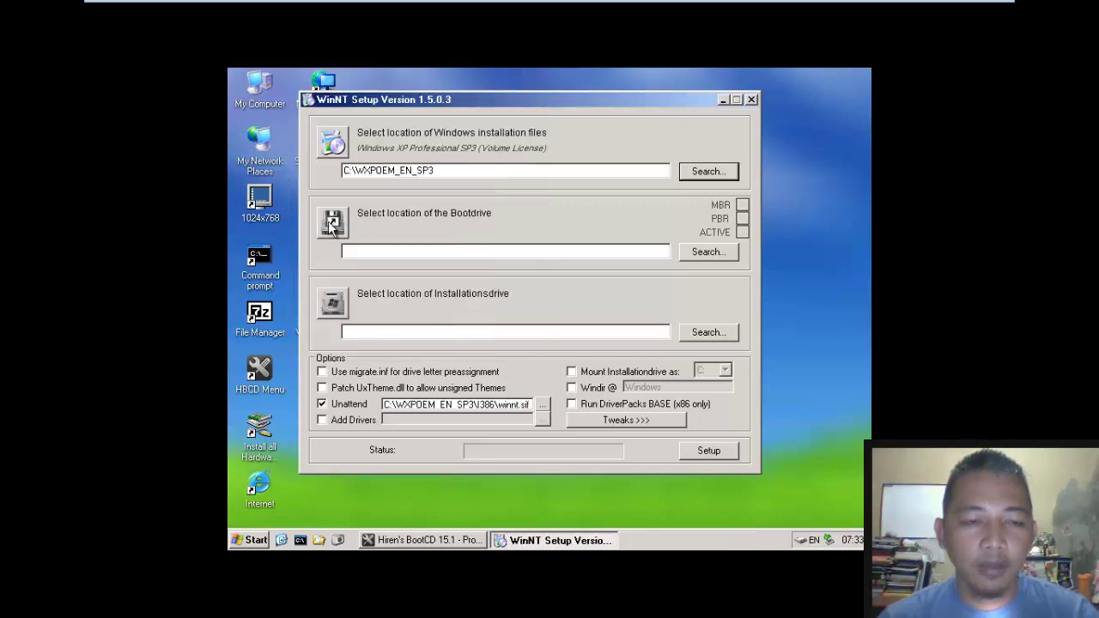
Step: Set the boot drive location to drive E: (system)
click(707, 257)
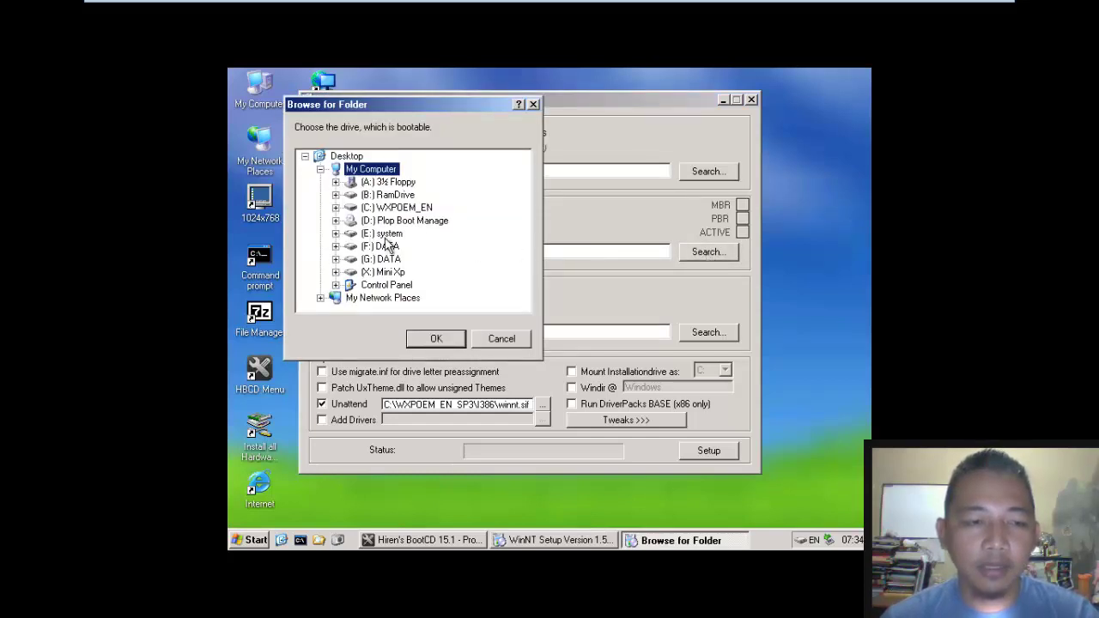
click(387, 239)
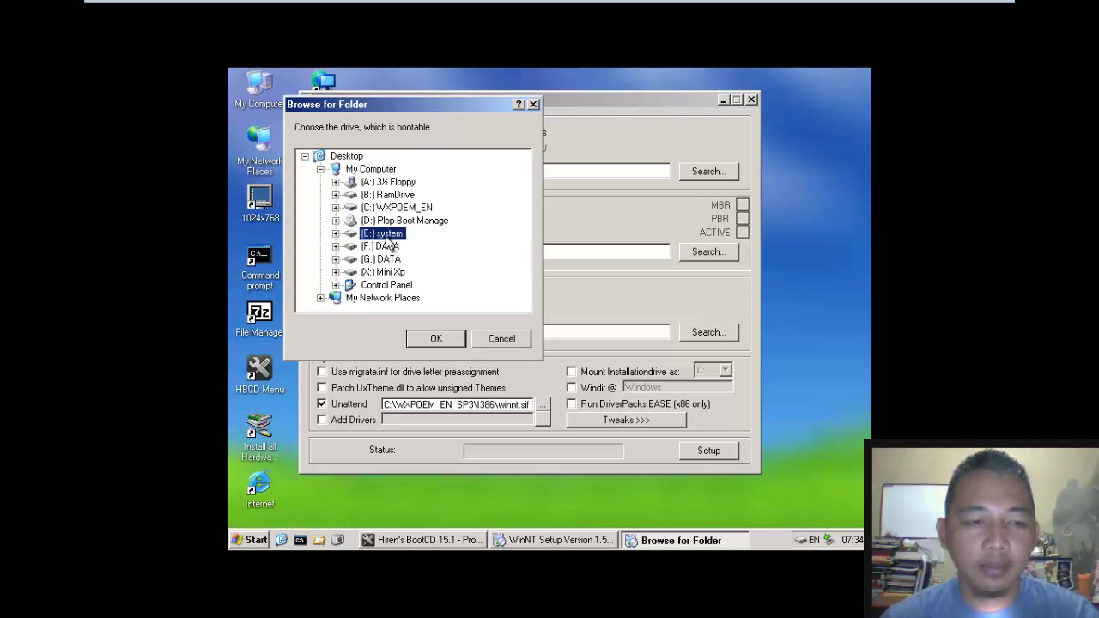
click(432, 338)
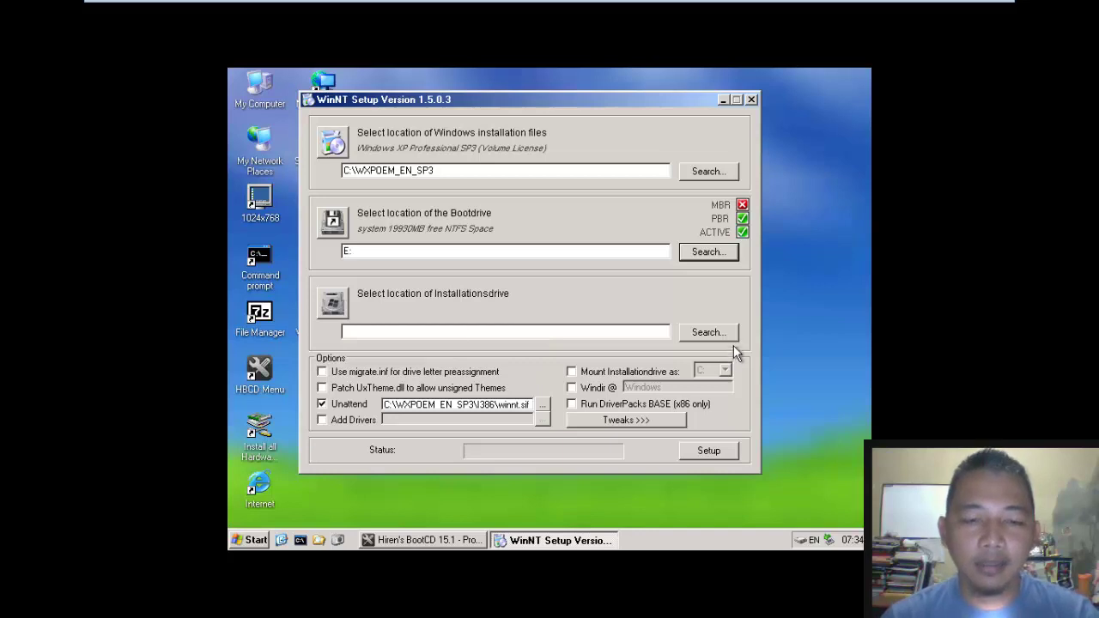
double_click(358, 250)
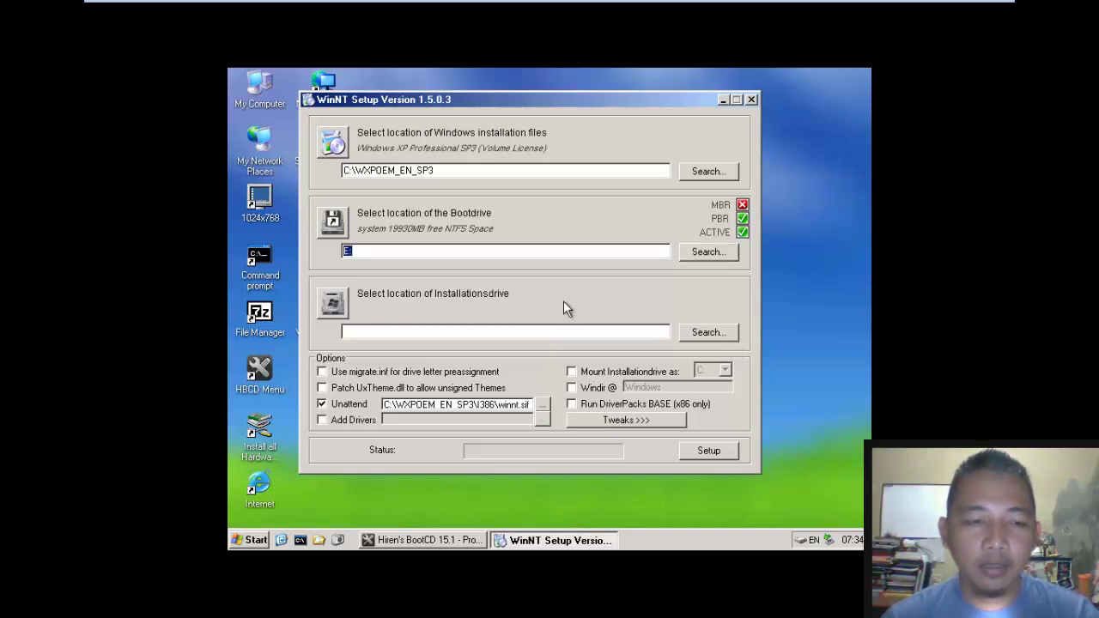
click(461, 249)
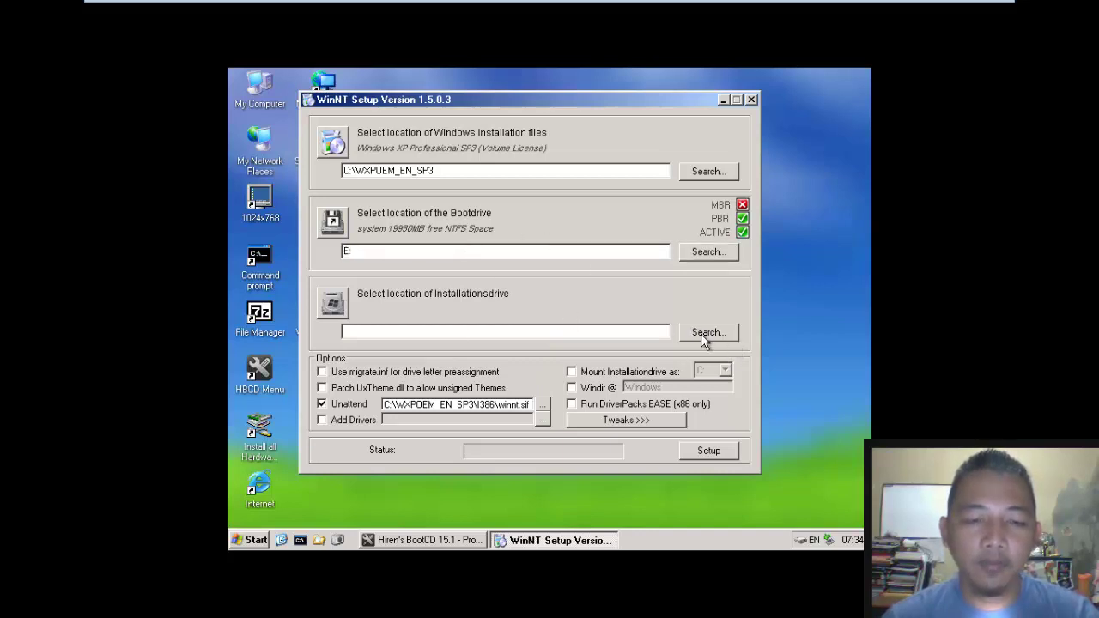
Step: Set the installation drive location to drive E: (system)
click(705, 334)
click(382, 234)
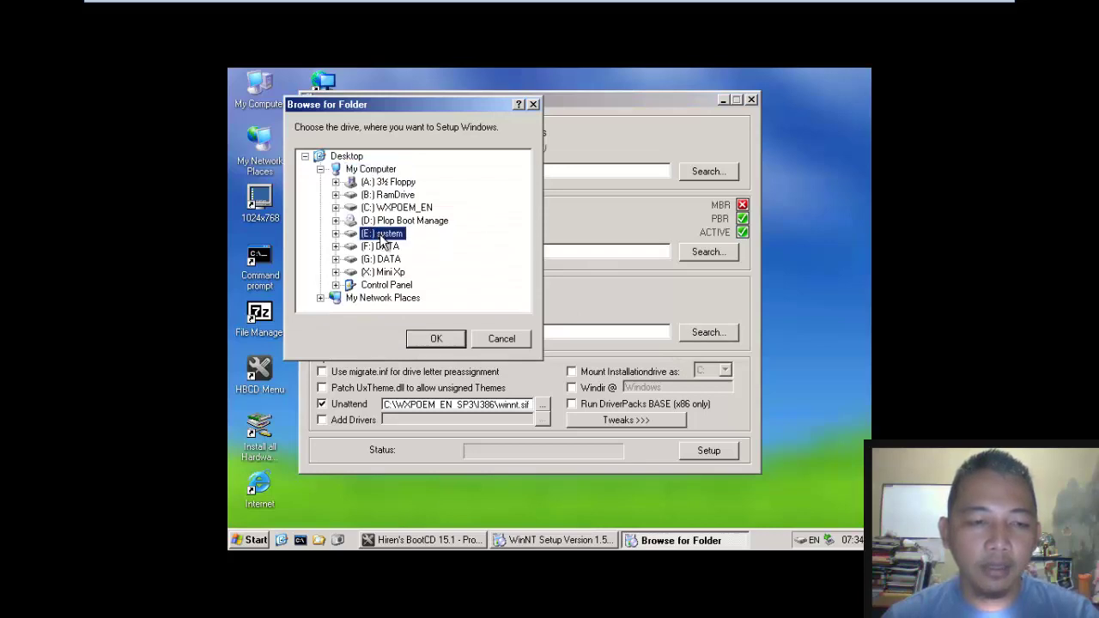
click(434, 337)
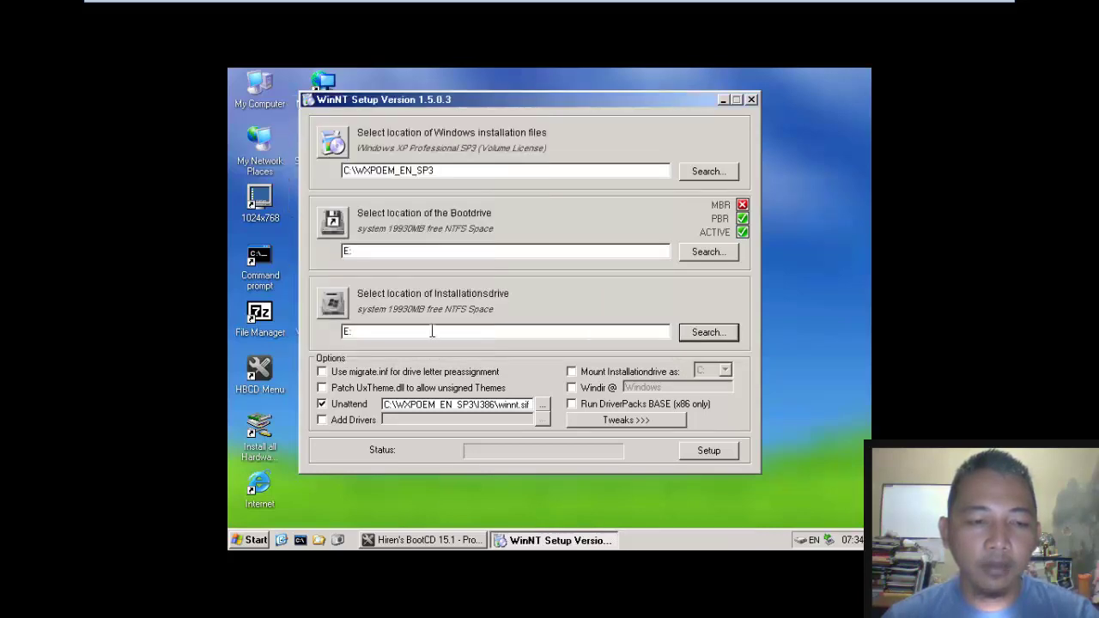
Step: Start the Windows XP setup with the winnt.sif unattend file, using bootice.exe to update the boot configuration
drag(423, 101, 511, 83)
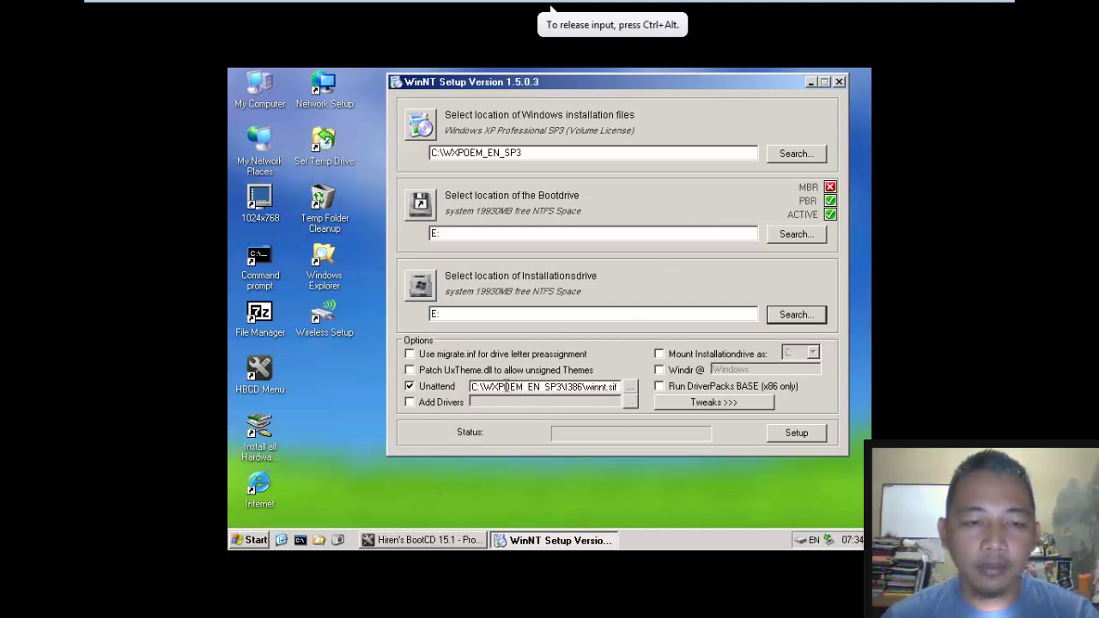
drag(472, 386, 635, 388)
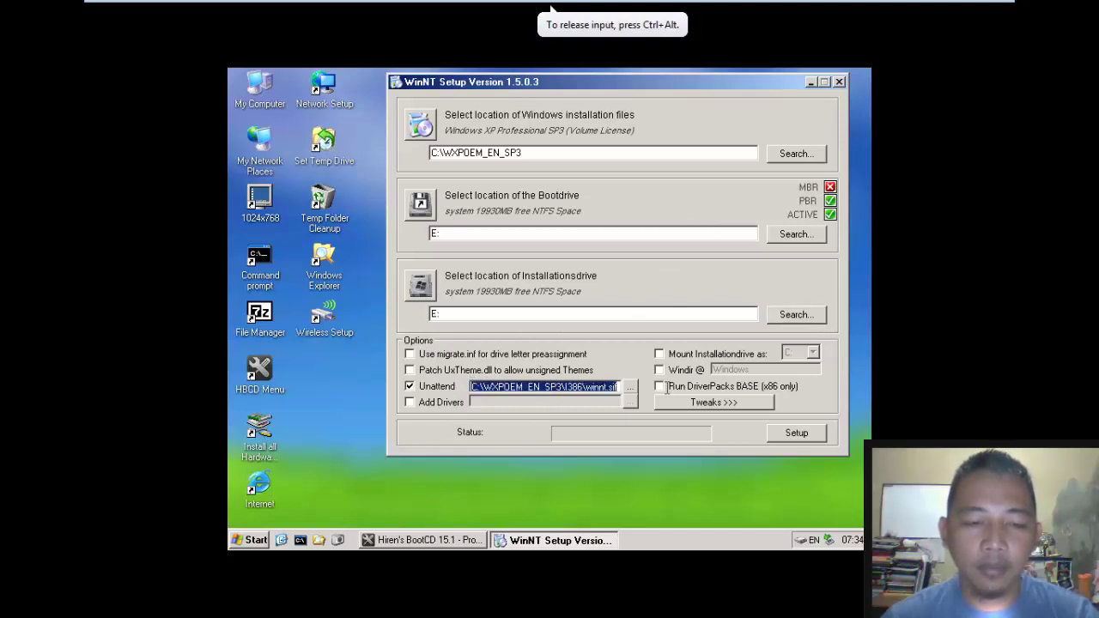
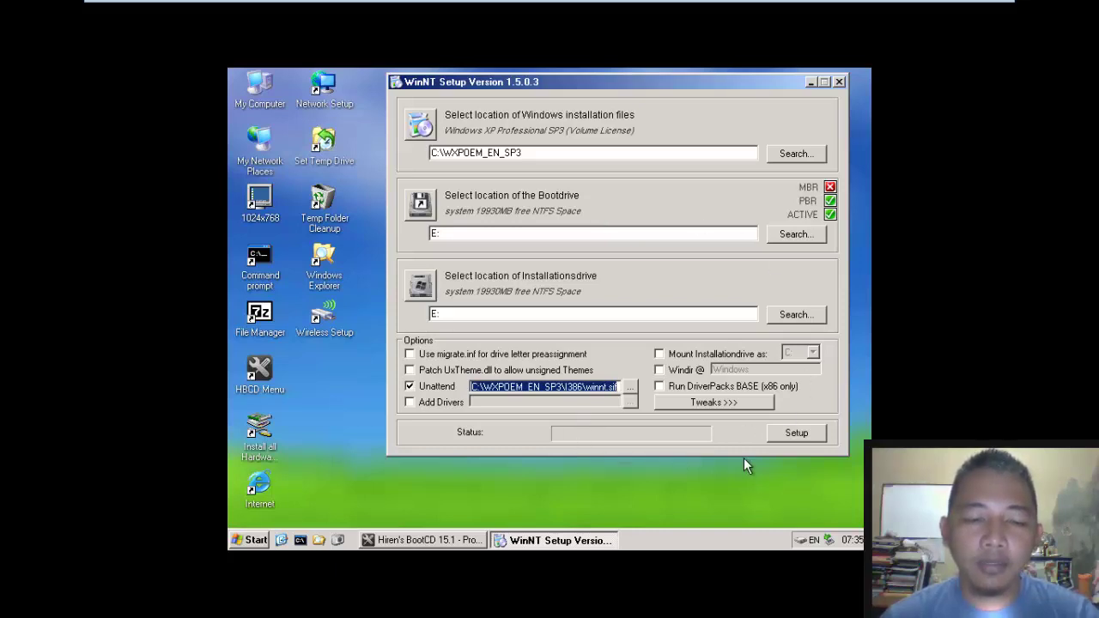
click(809, 431)
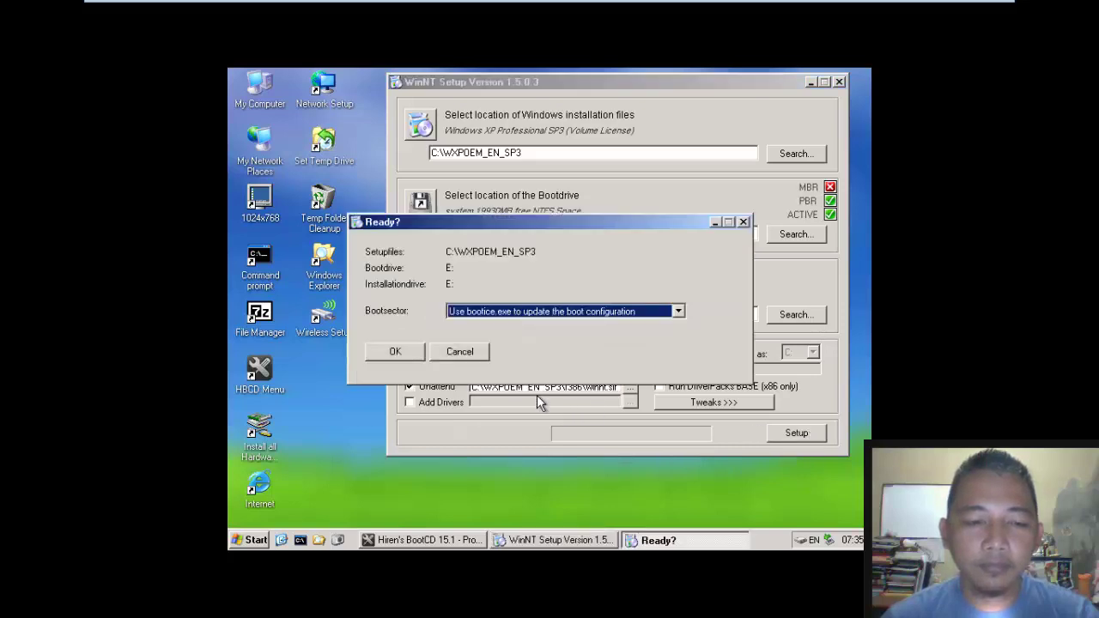
click(406, 348)
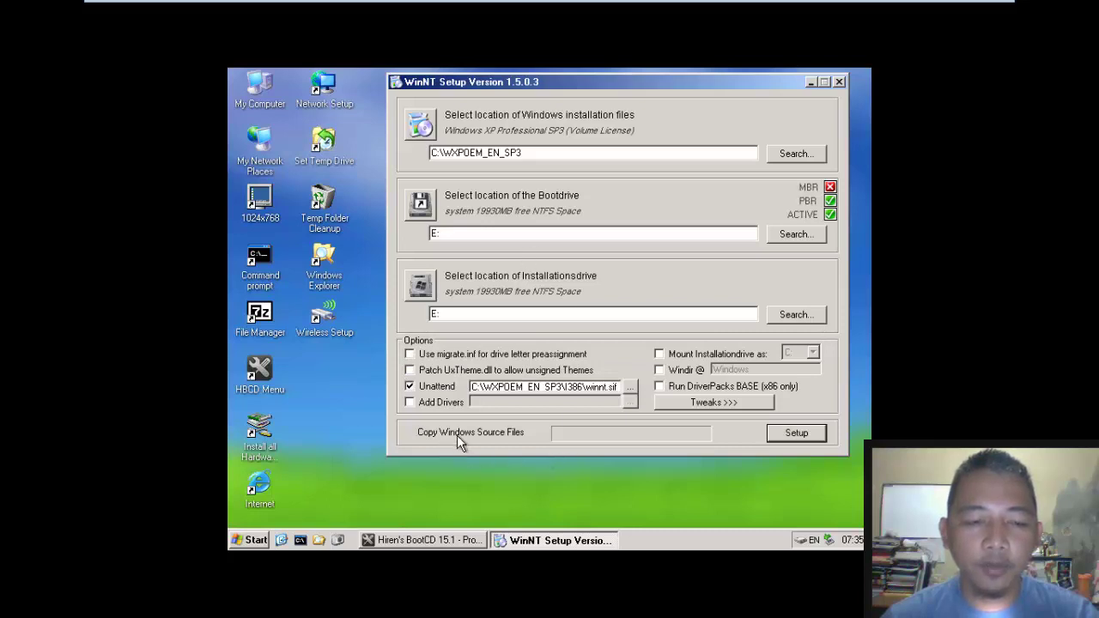
click(795, 432)
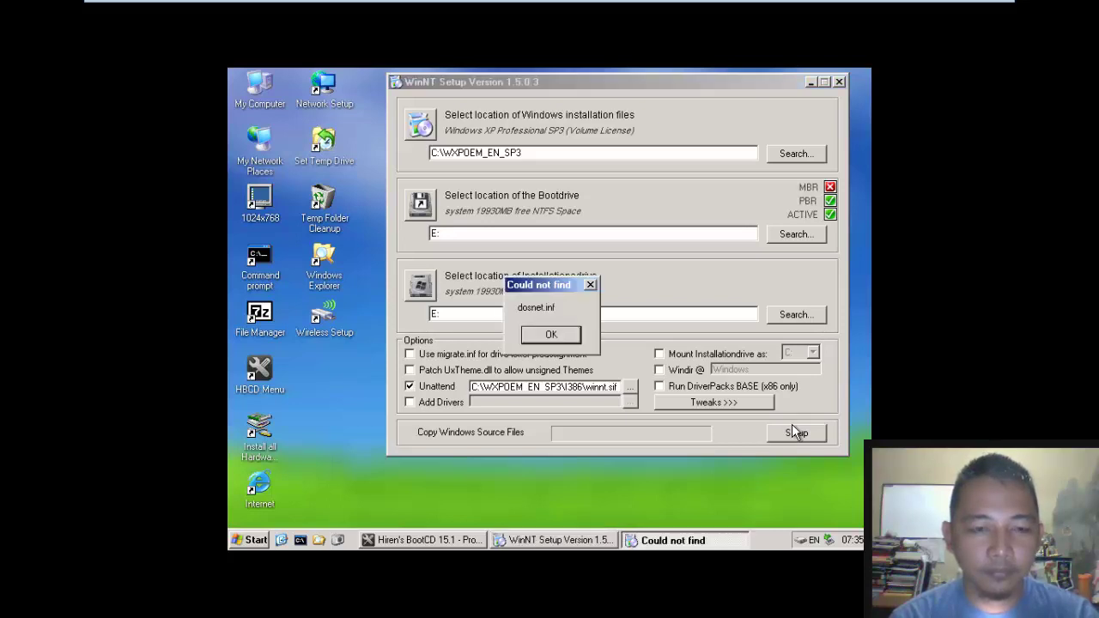
Step: Dismiss the dosnet.inf error dialog and take the virtual machine out of full-screen mode
click(550, 335)
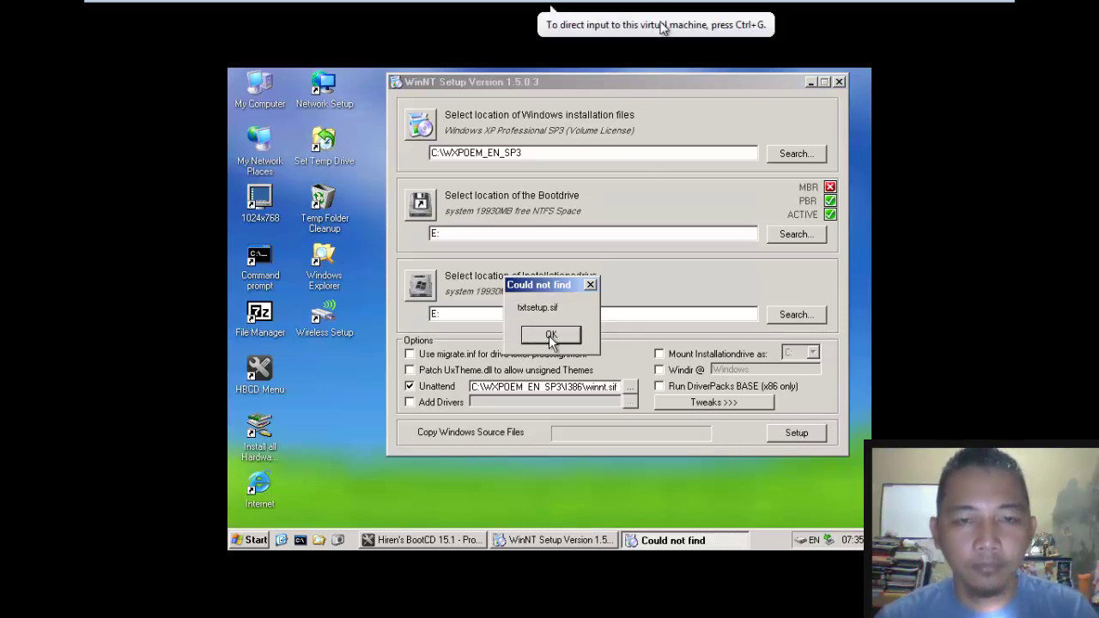
mouse_move(844, 4)
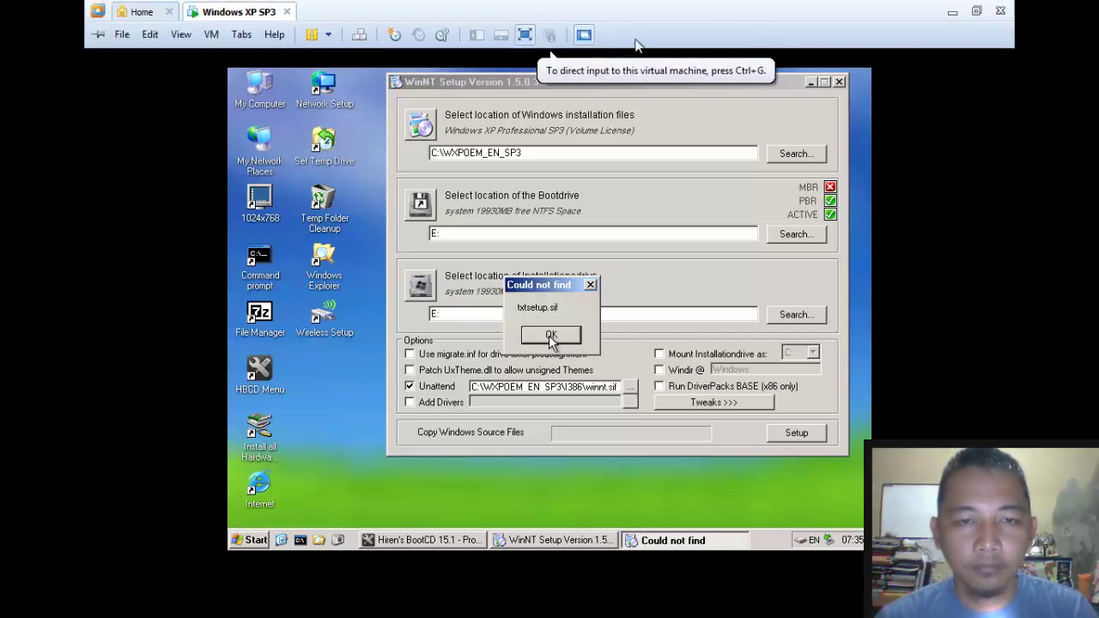
click(523, 35)
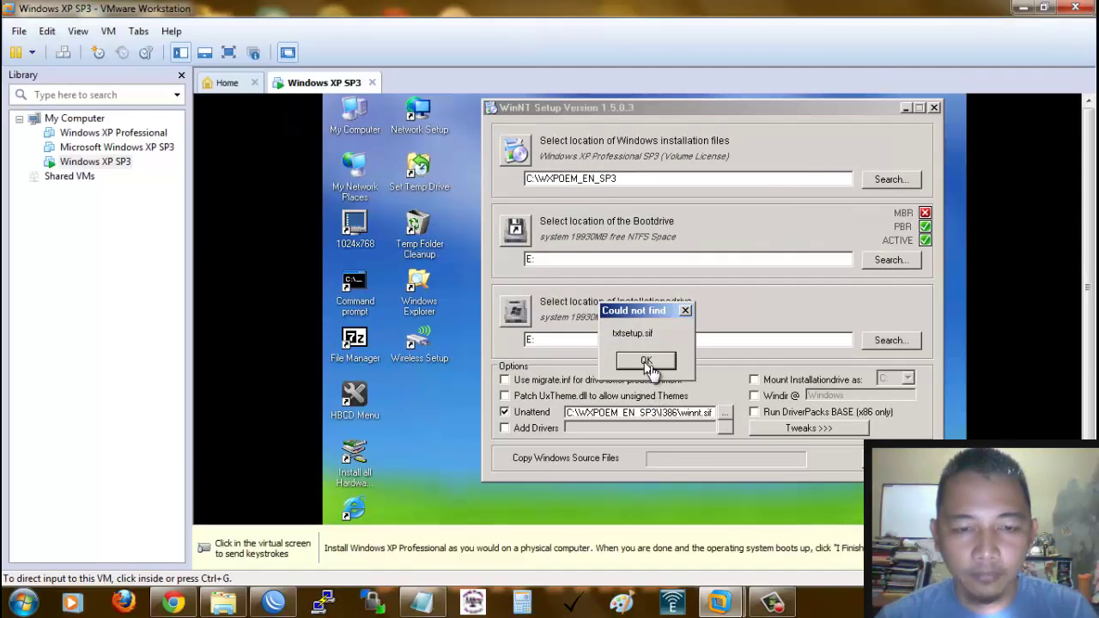
Step: Dismiss the txtsetup.sif and AutoIt error dialogs of WinNT Setup
click(650, 364)
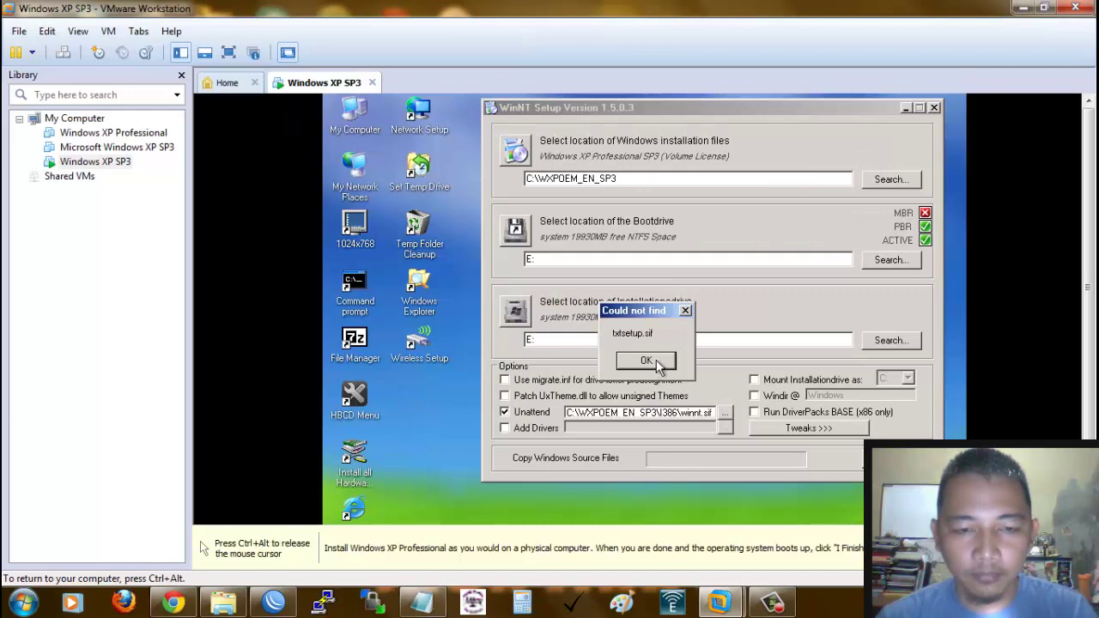
click(658, 367)
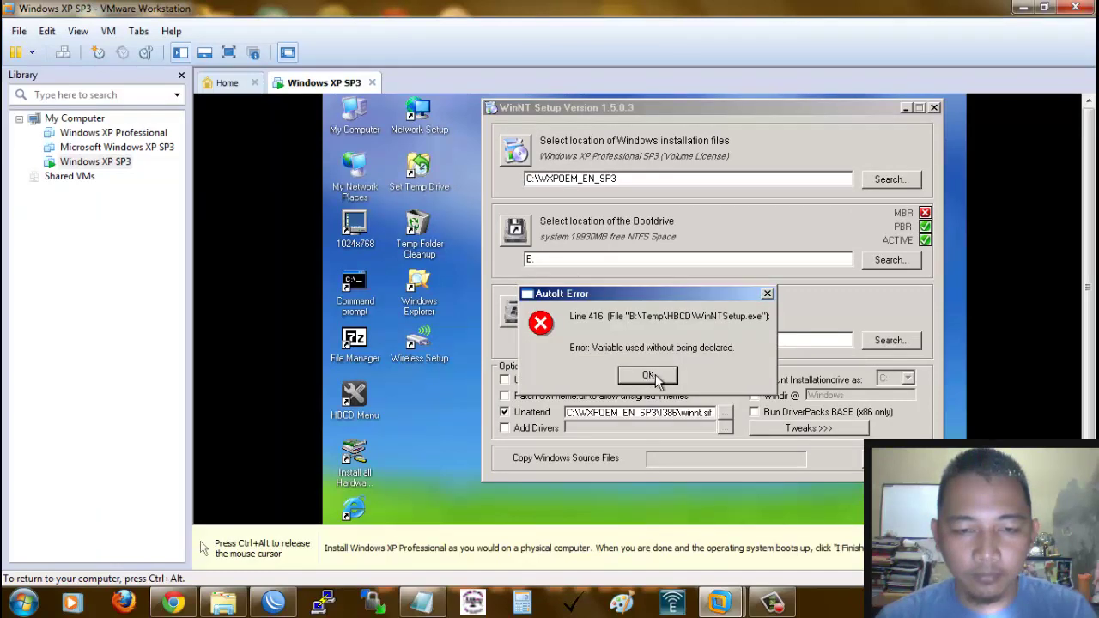
key(ctrl+alt)
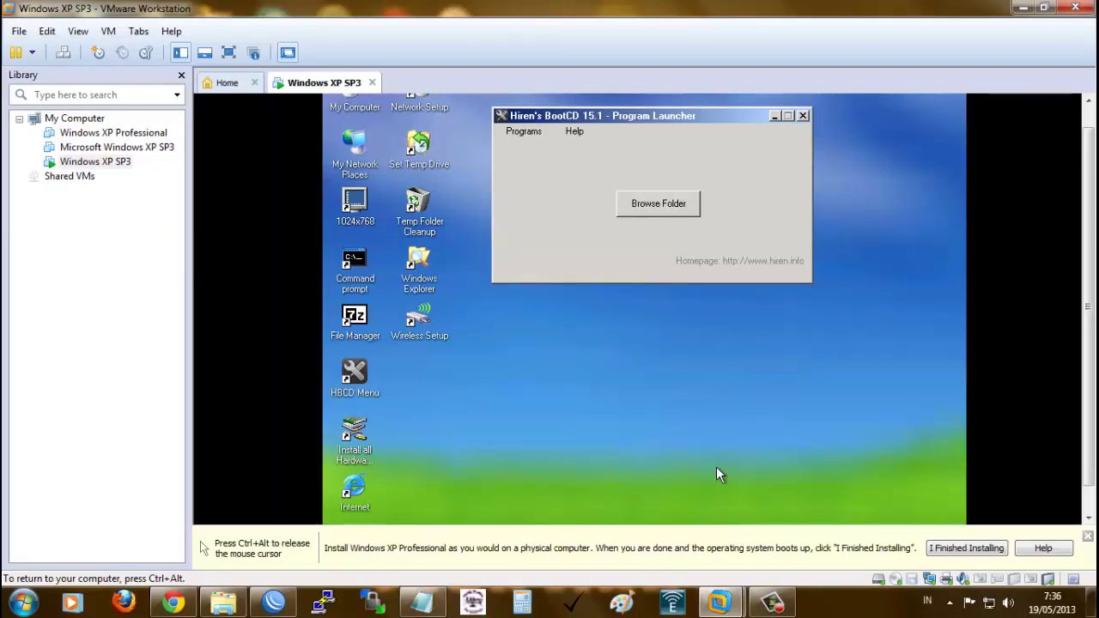
key(ctrl+alt)
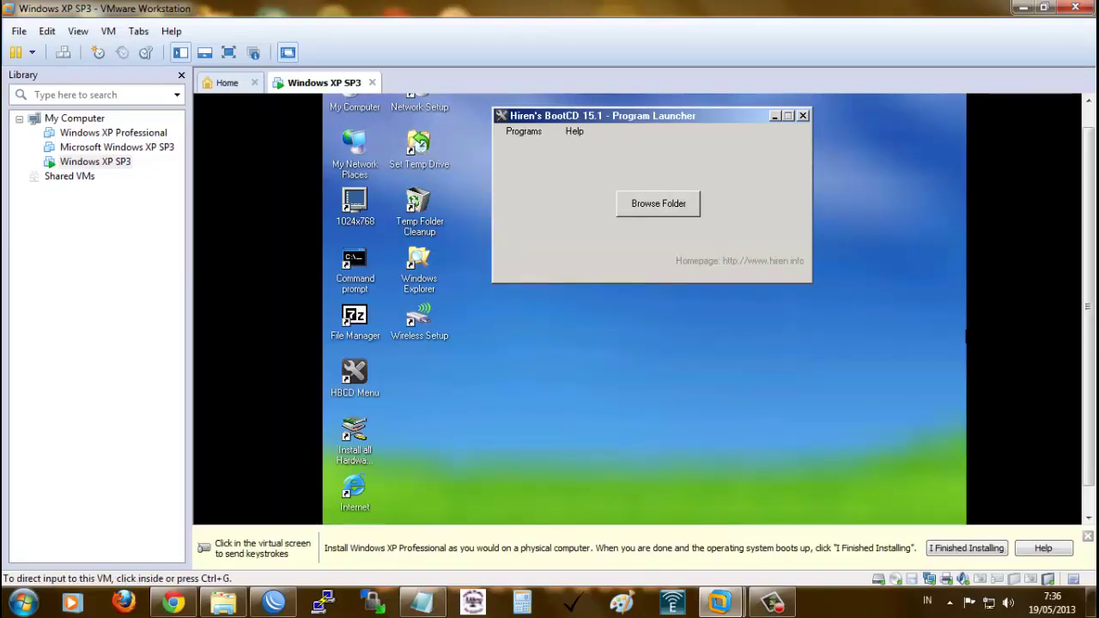
Step: Close the Hiren's BootCD 15.1 Program Launcher window in the virtual machine
drag(1088, 307, 1086, 400)
click(712, 345)
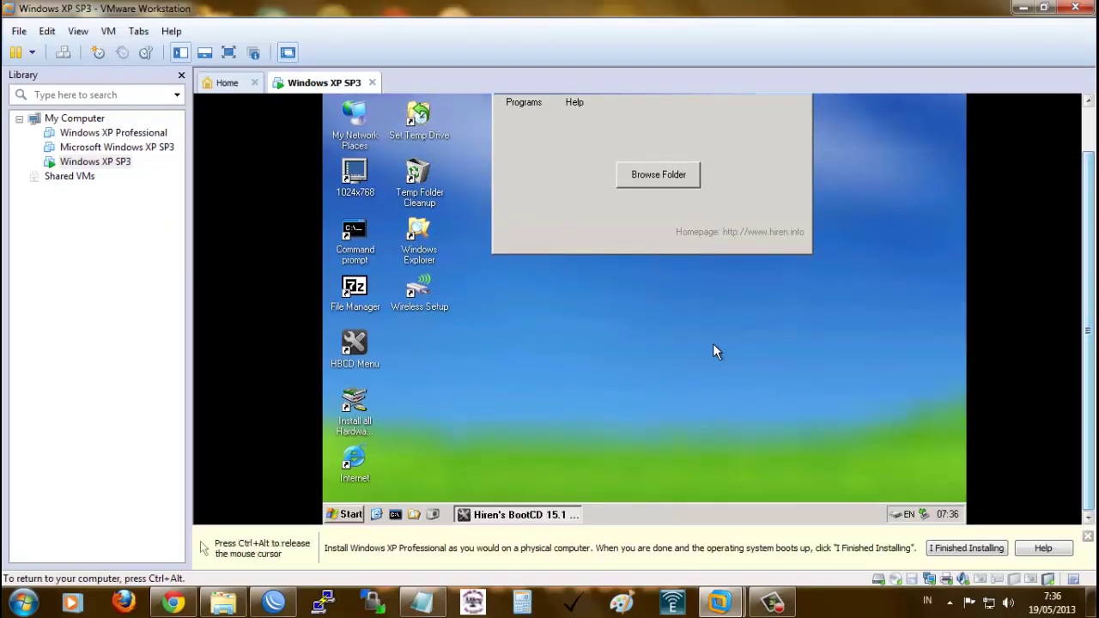
key(ctrl+alt)
click(361, 508)
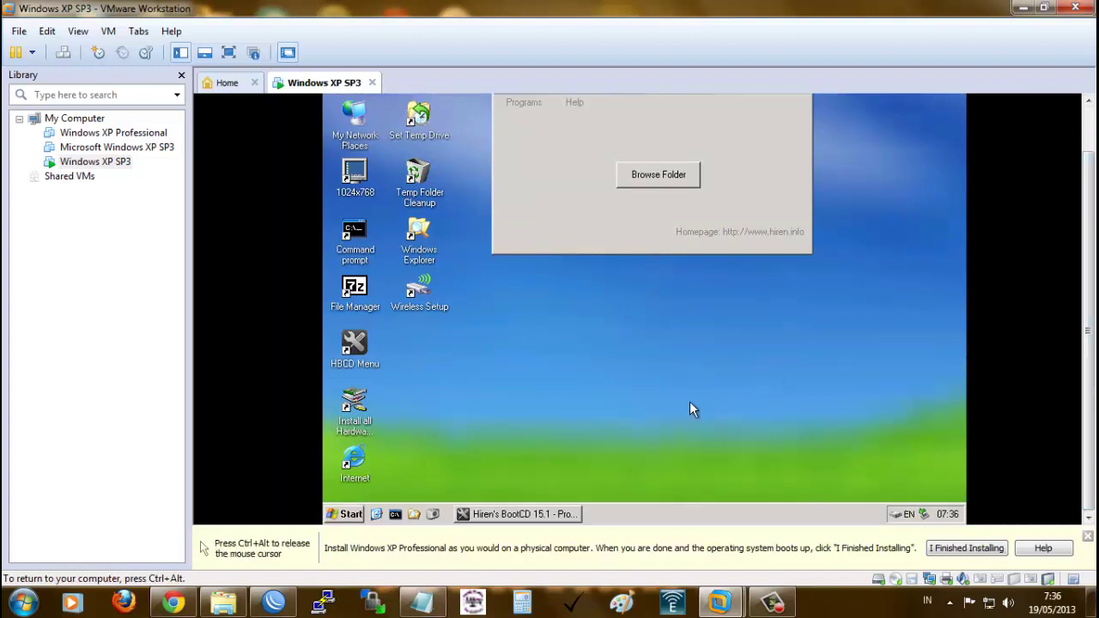
key(ctrl+alt)
scroll(1089, 343, up, 2)
click(791, 194)
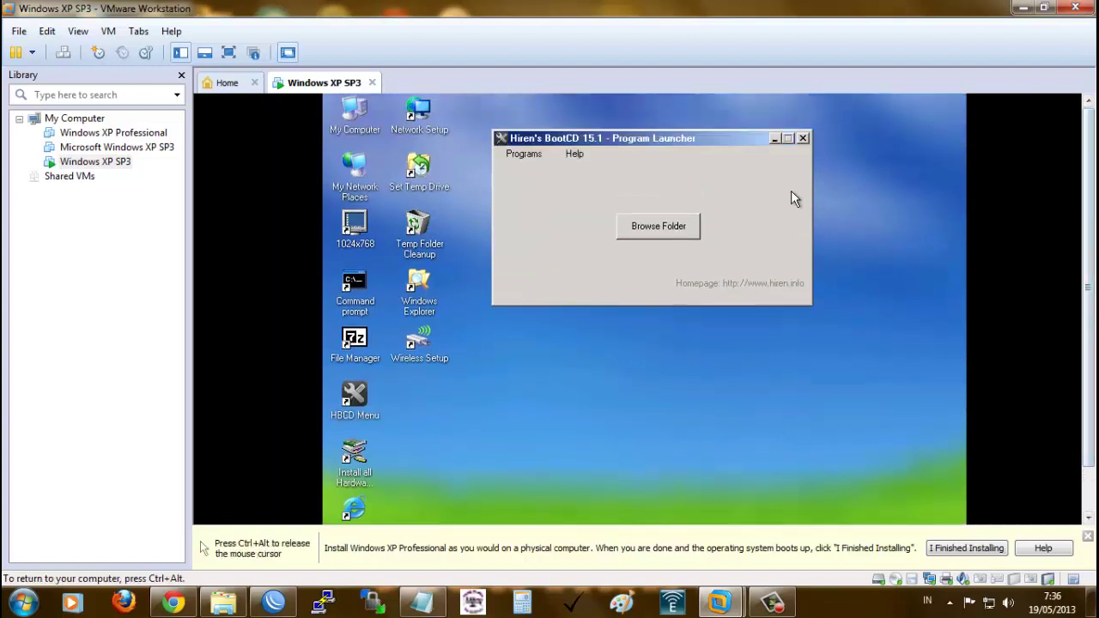
click(803, 137)
Step: Restart the virtual machine from the Mini Windows XP shutdown dialog using the Restart option
key(ctrl+alt)
scroll(1088, 203, down, 2)
click(441, 469)
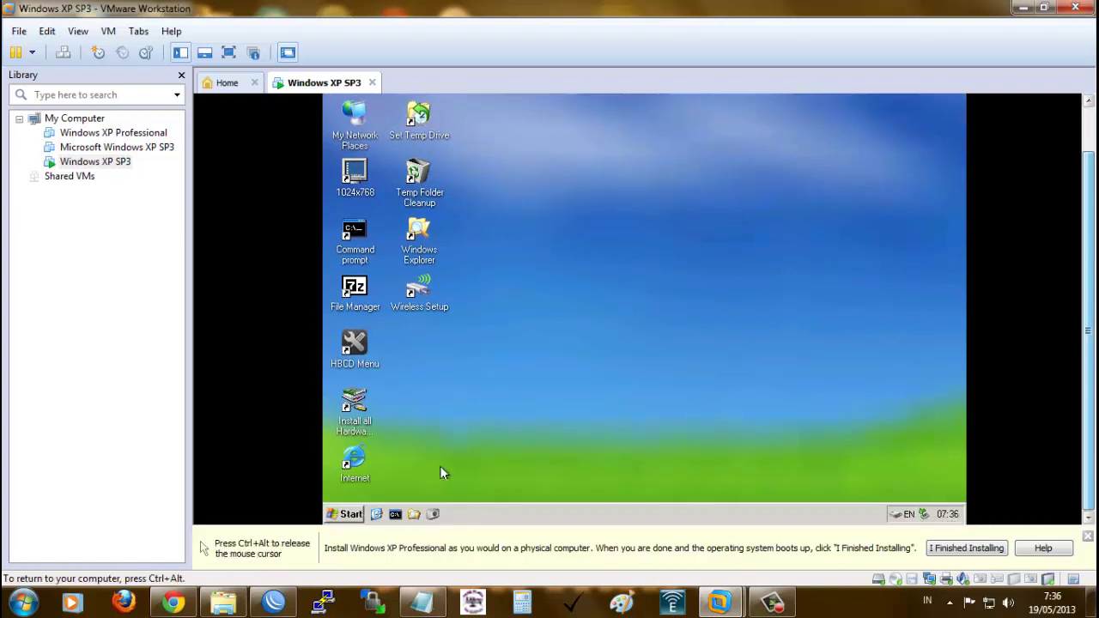
click(348, 514)
click(378, 505)
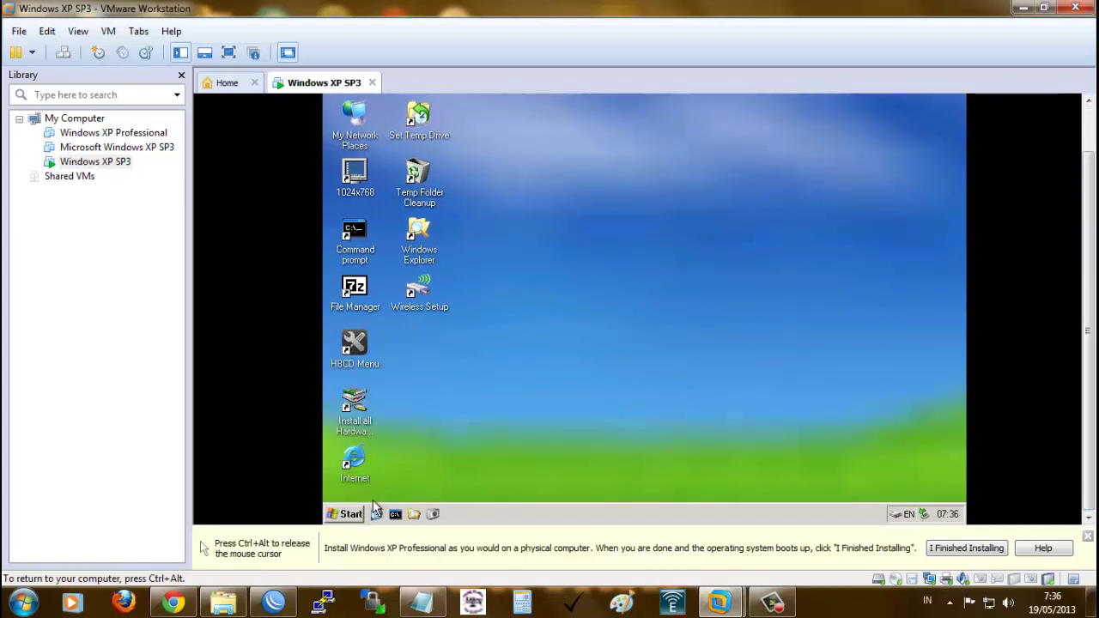
click(731, 251)
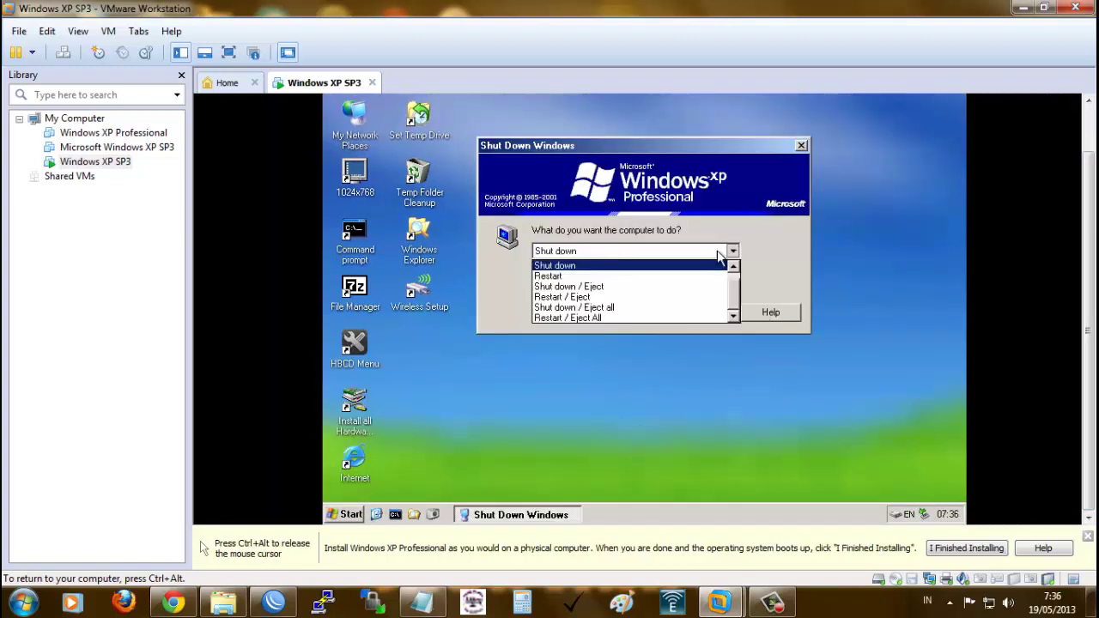
click(544, 277)
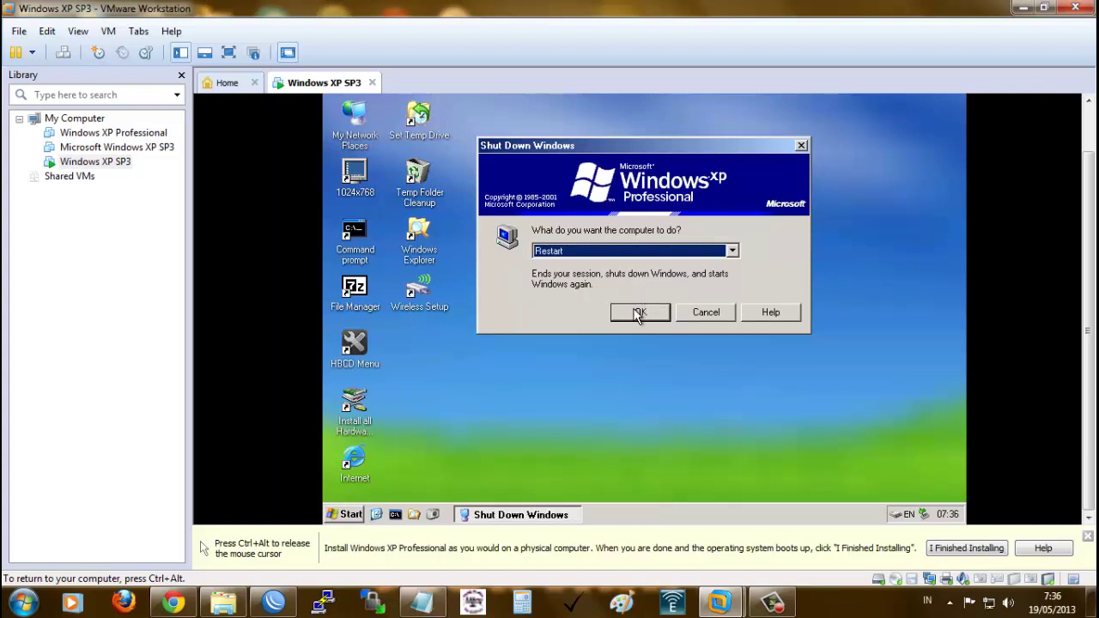
click(638, 312)
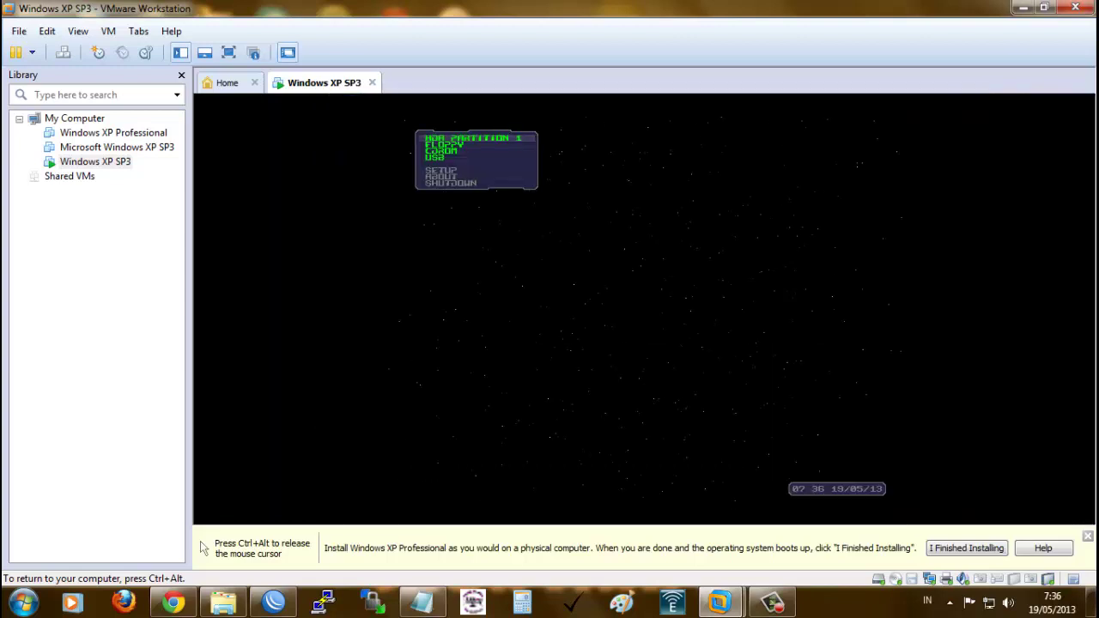
Step: Boot the virtual machine from USB in Plop Boot Manager and start Mini Windows Xp from the Hiren's BootCD menu
key(Down)
key(Down)
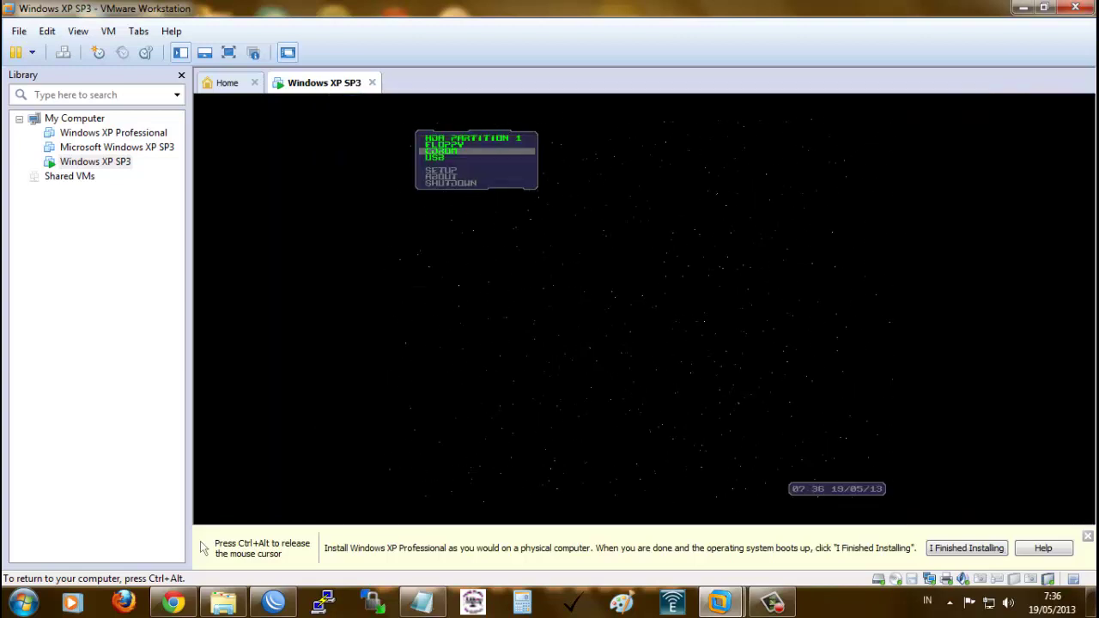
key(Down)
key(Return)
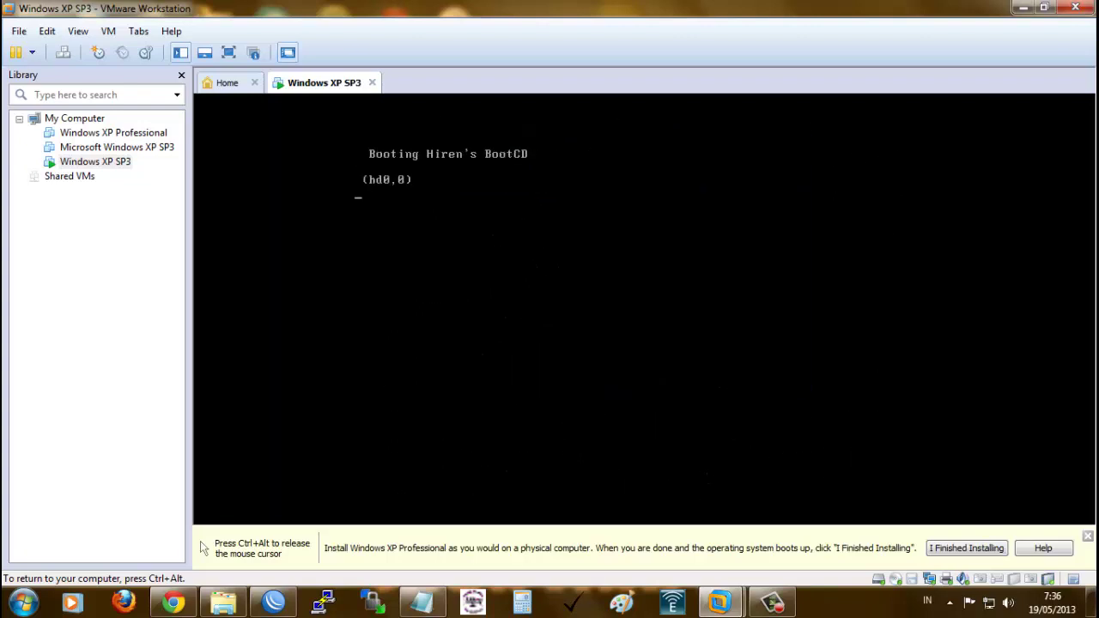
key(Down)
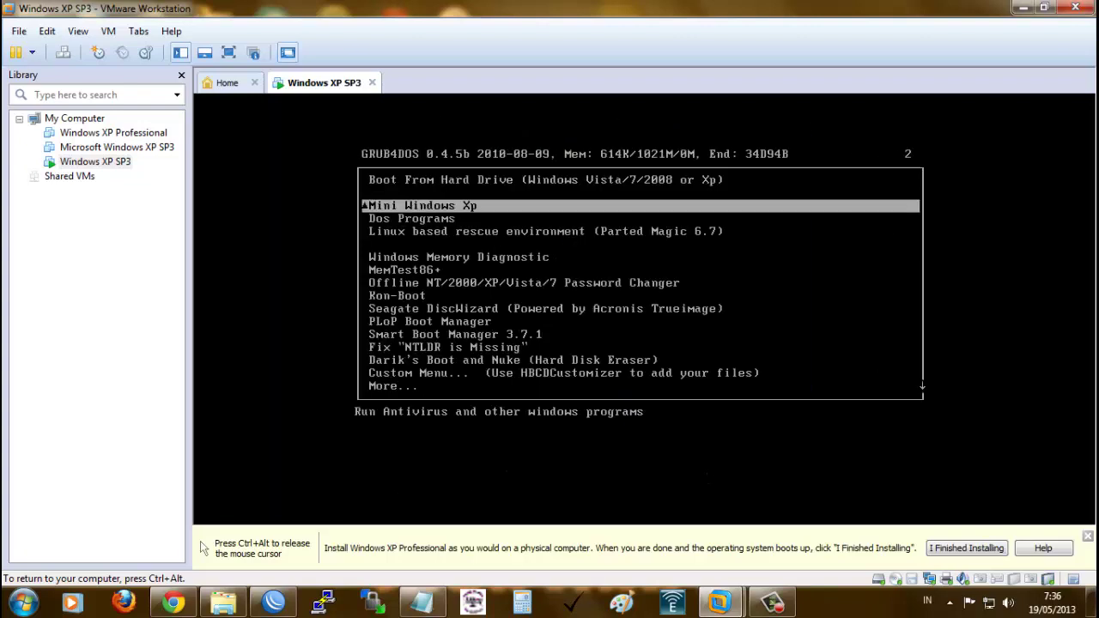
key(Return)
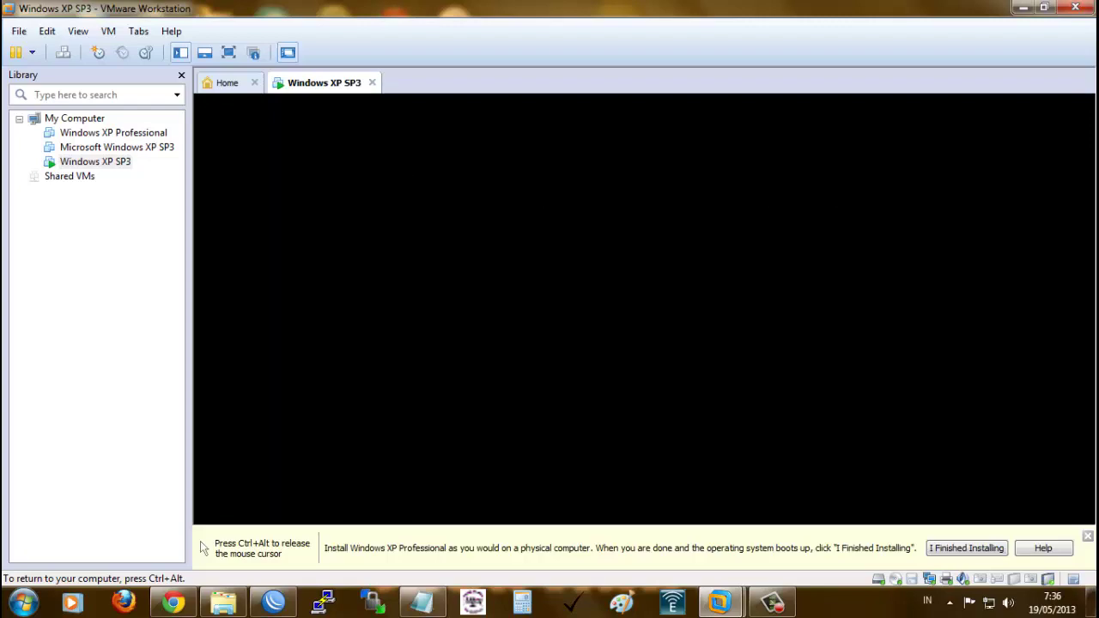
Step: Release input from the virtual machine and switch it to full-screen mode
key(ctrl+alt)
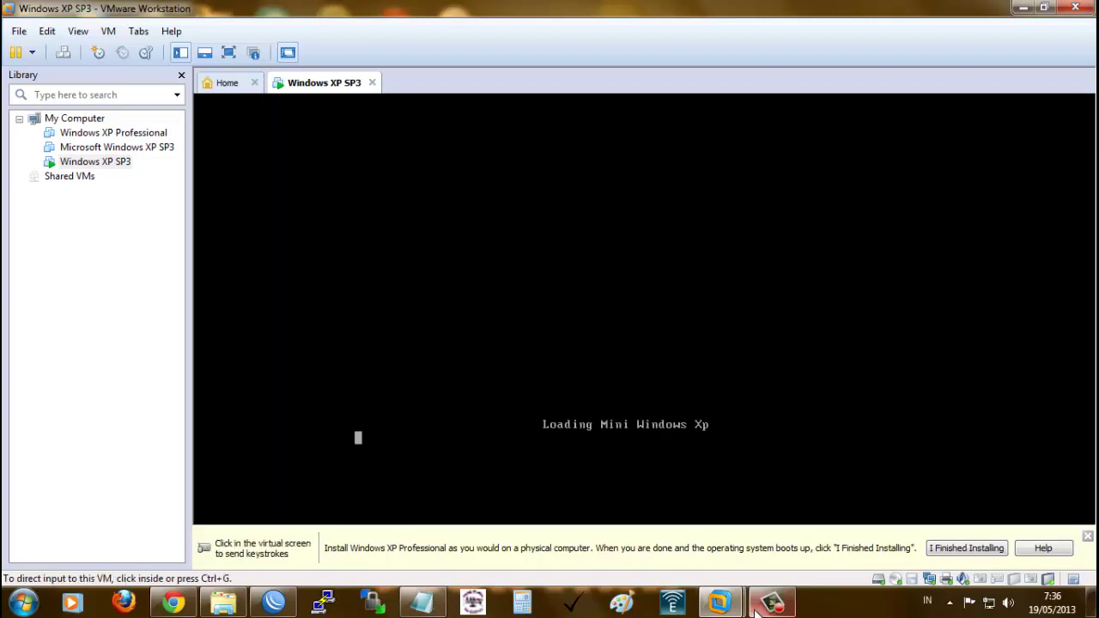
mouse_move(771, 602)
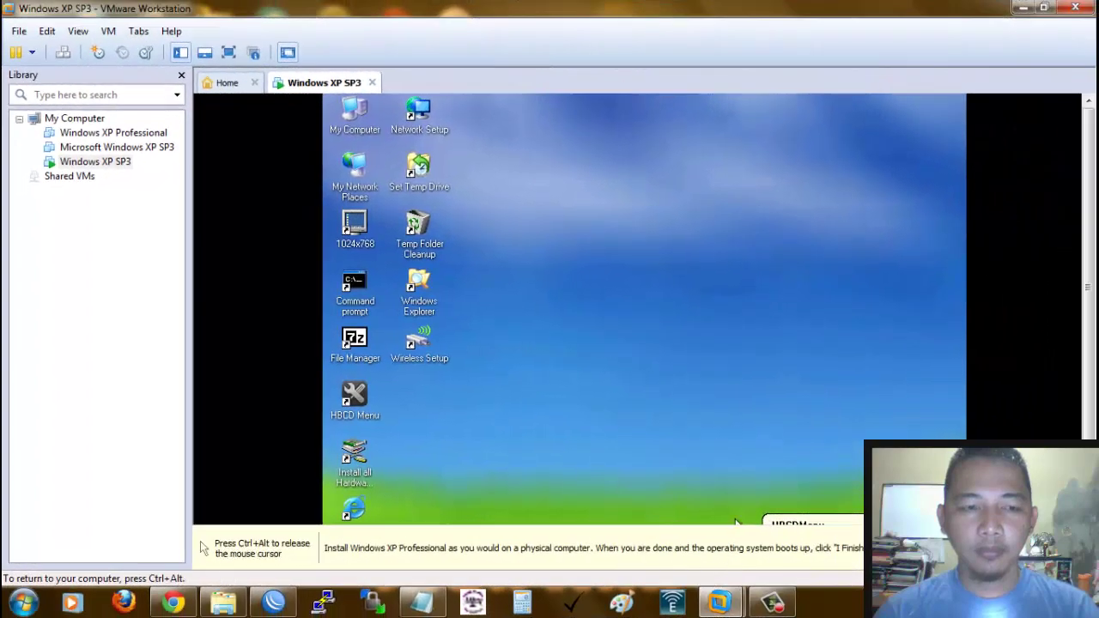
key(ctrl+alt)
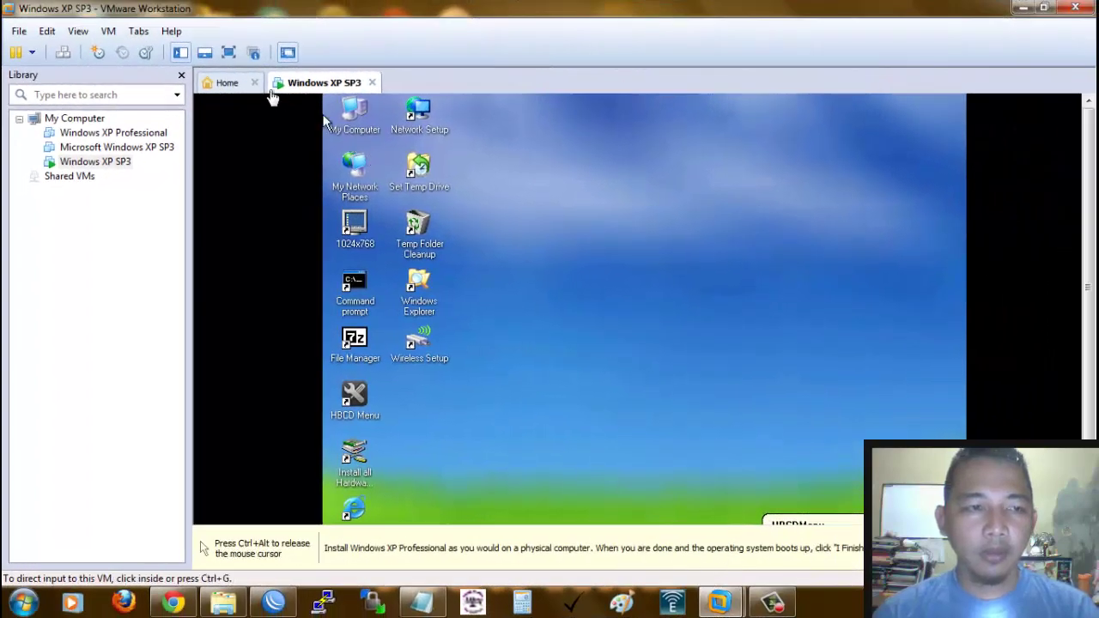
click(238, 53)
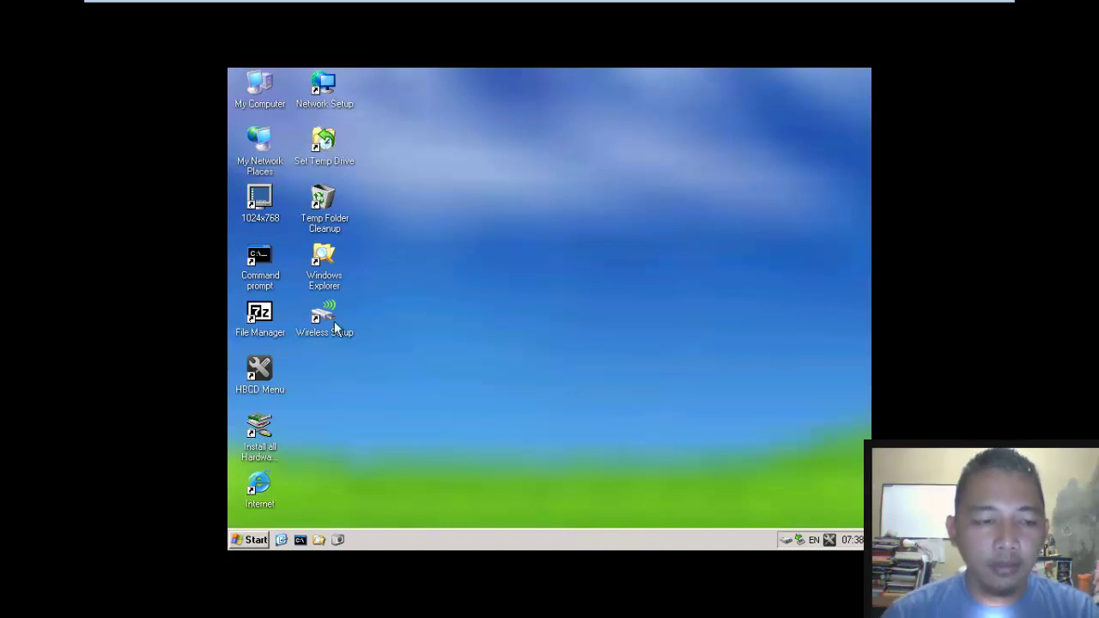
Step: Examine the contents of drive C: (system) in the file explorer and close the window
click(337, 539)
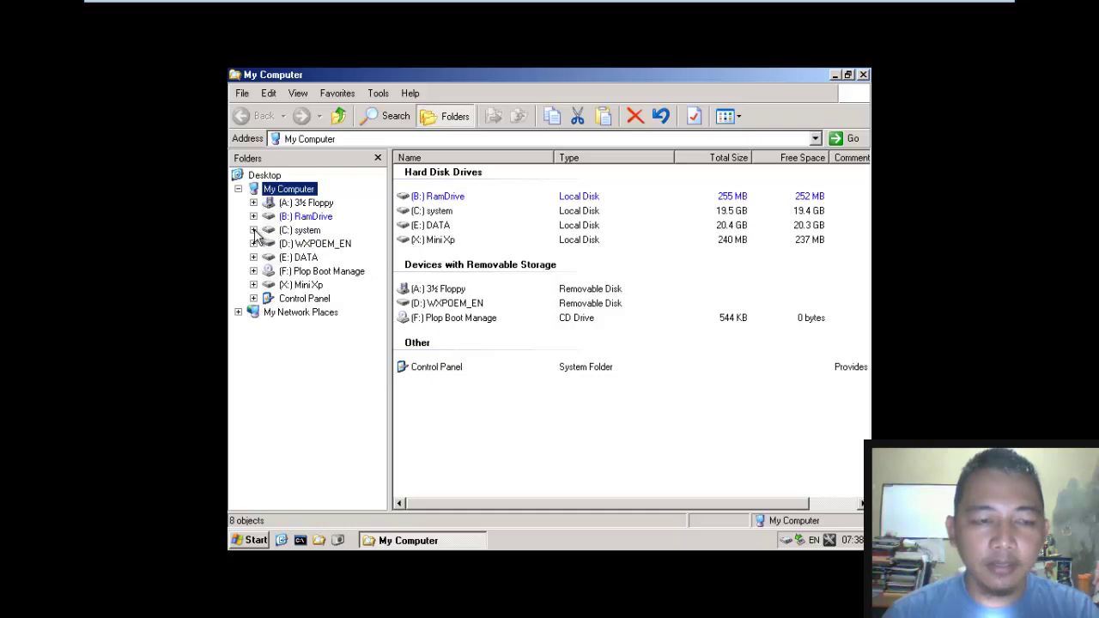
click(311, 237)
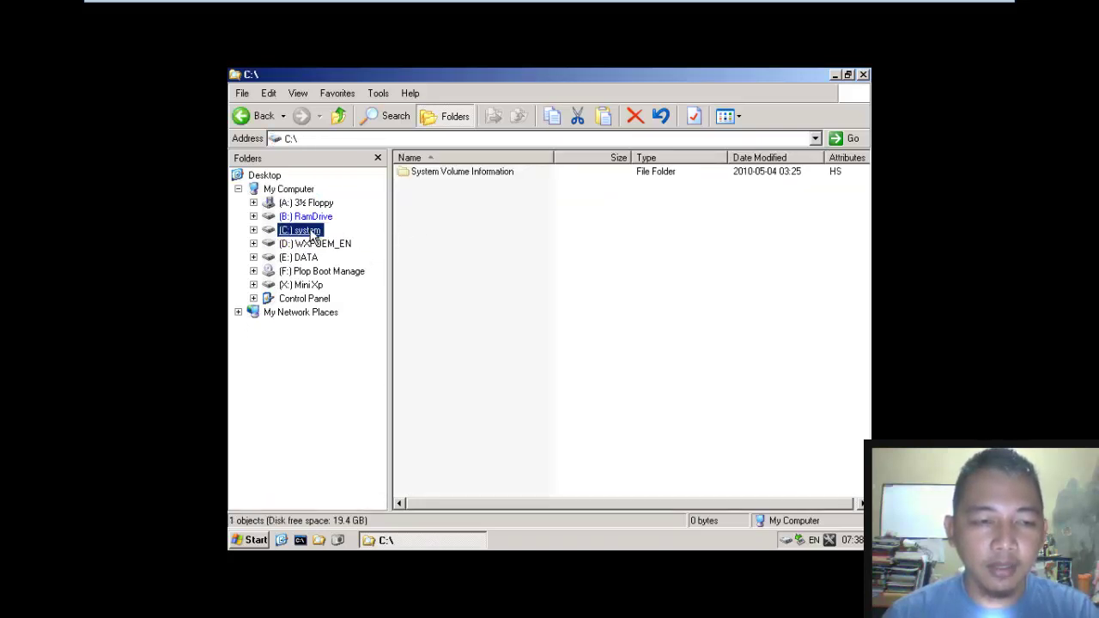
click(256, 230)
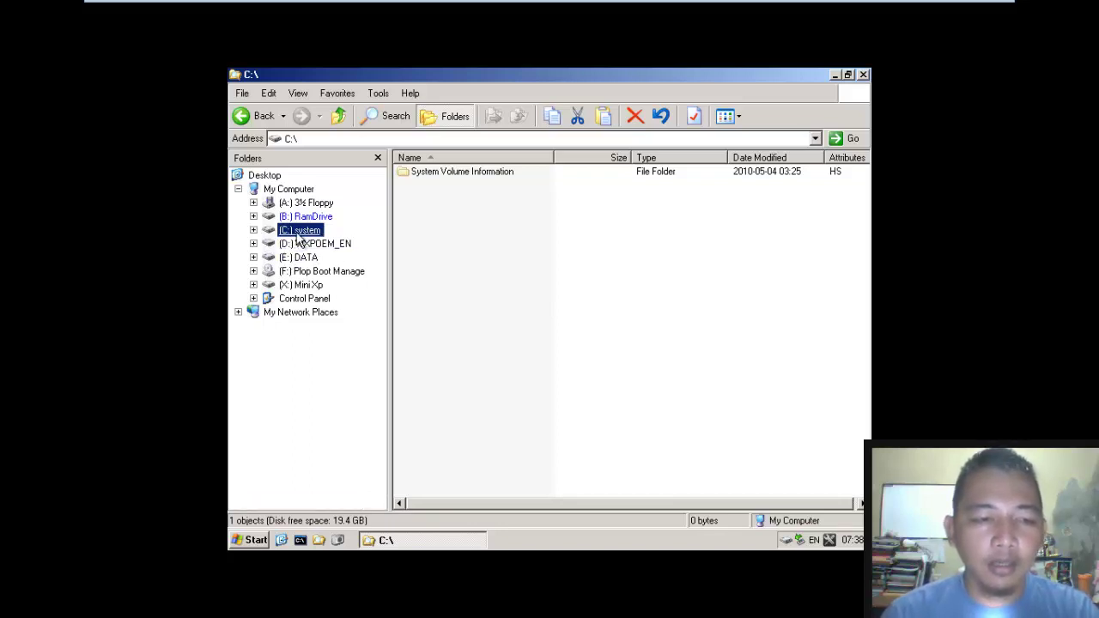
double_click(298, 232)
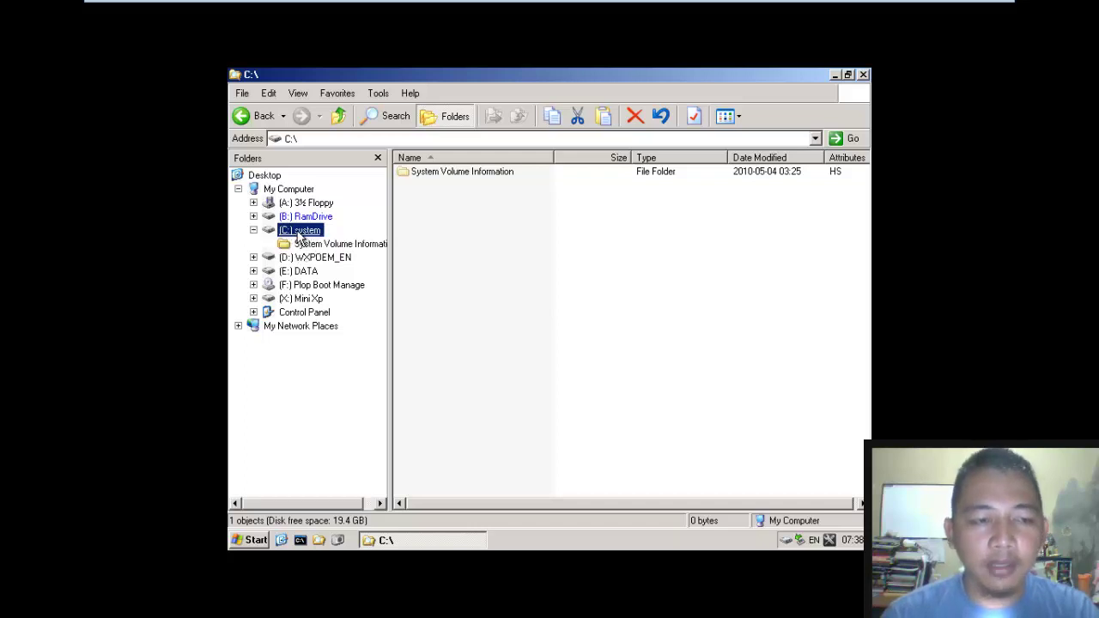
click(254, 230)
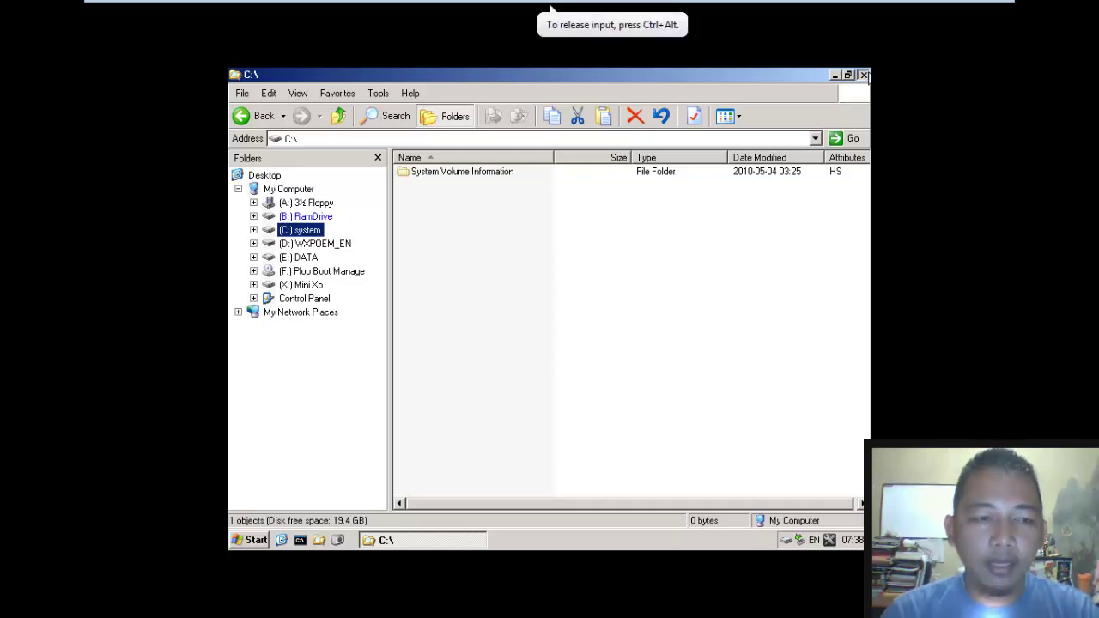
click(864, 75)
Step: Open the HBCD Menu launcher and start WinNTSetup (Install Xp from MiniXp/USB)
double_click(264, 368)
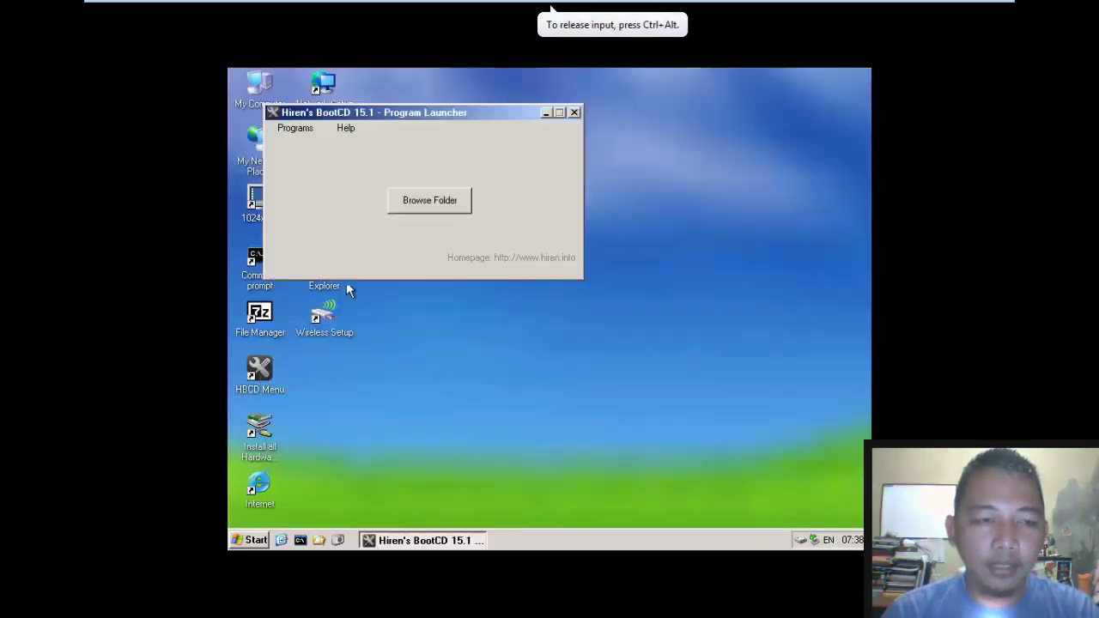
drag(340, 114, 474, 98)
click(428, 110)
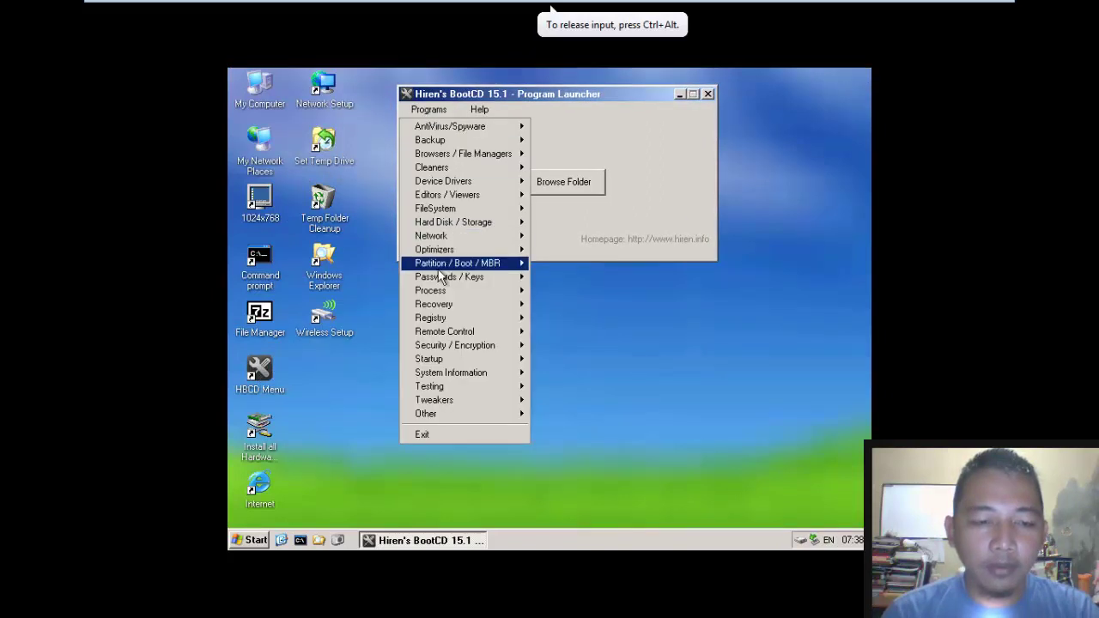
mouse_move(510, 416)
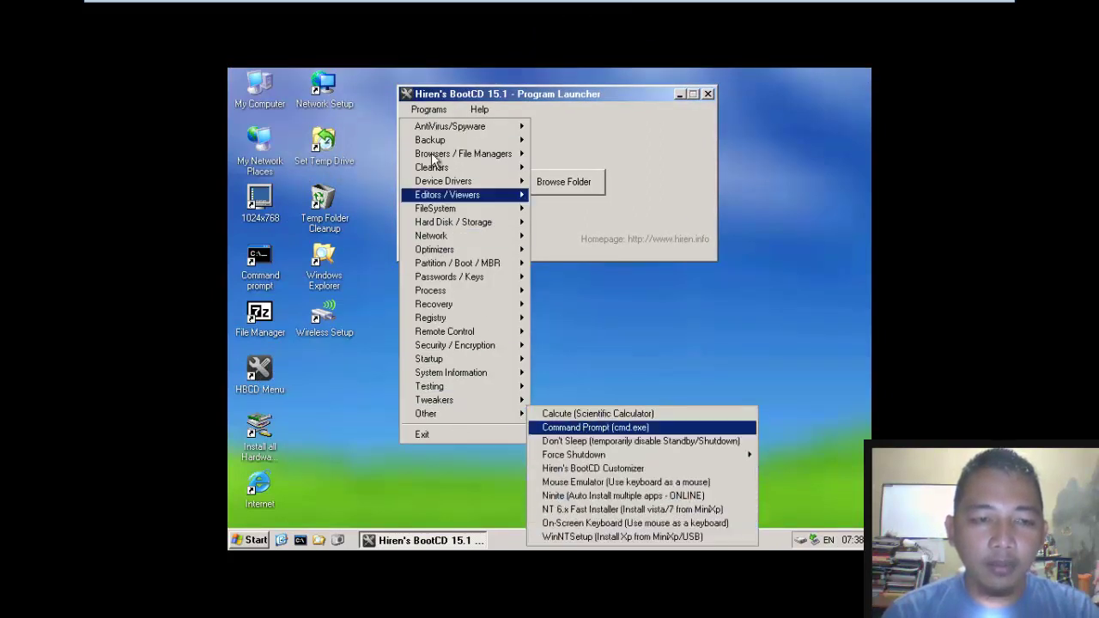
mouse_move(469, 418)
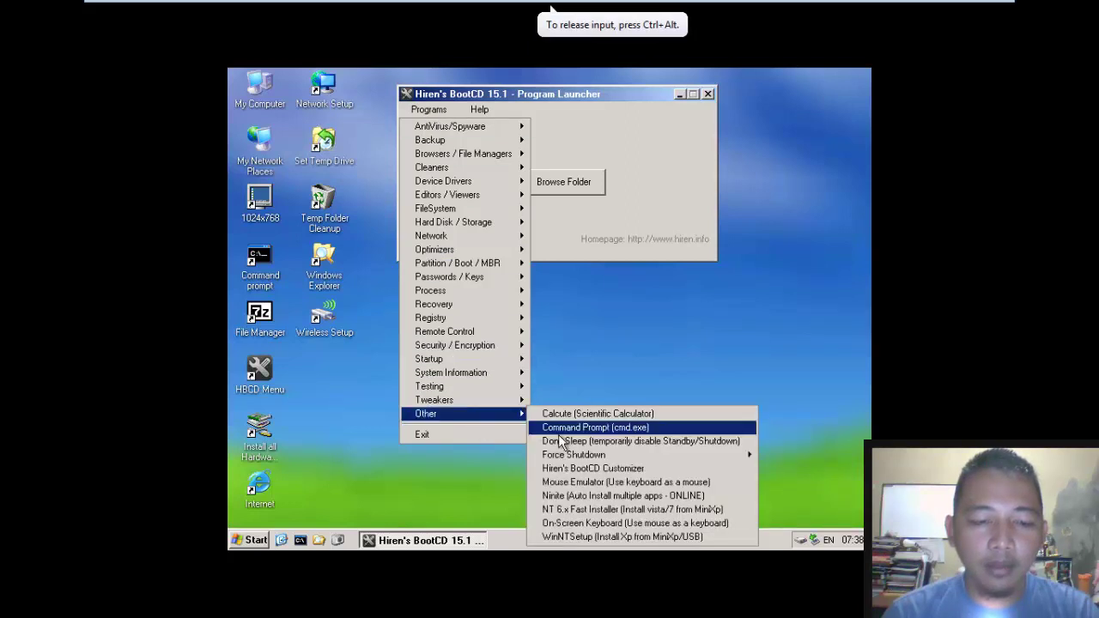
click(624, 539)
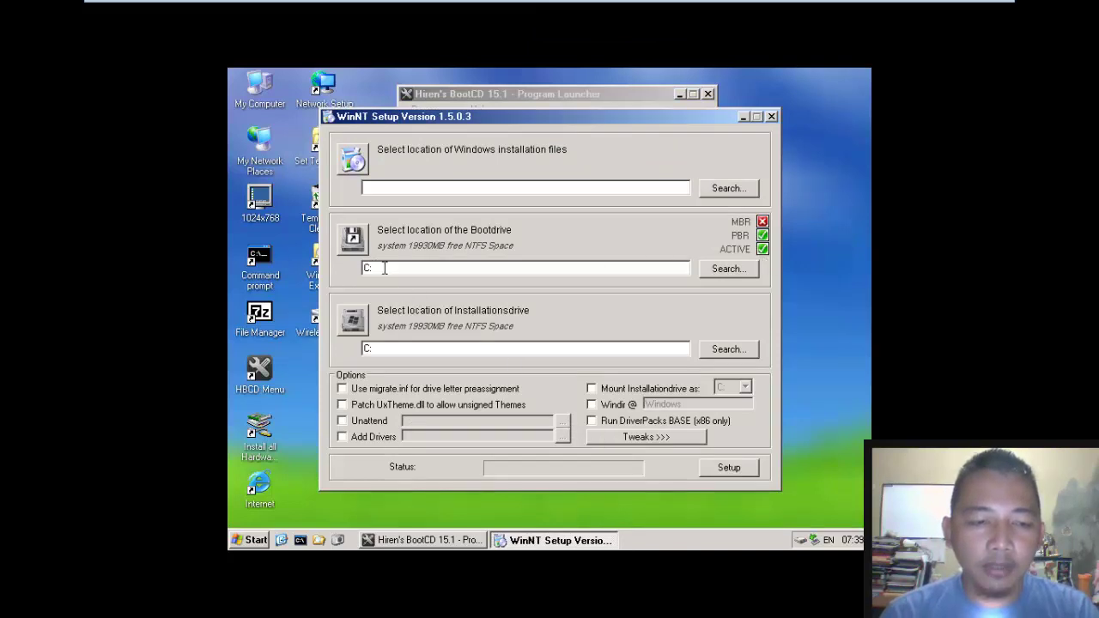
Step: Set the location of the Windows installation files to the WXPOEM_EN_SP3 folder on drive D:
double_click(373, 347)
click(728, 188)
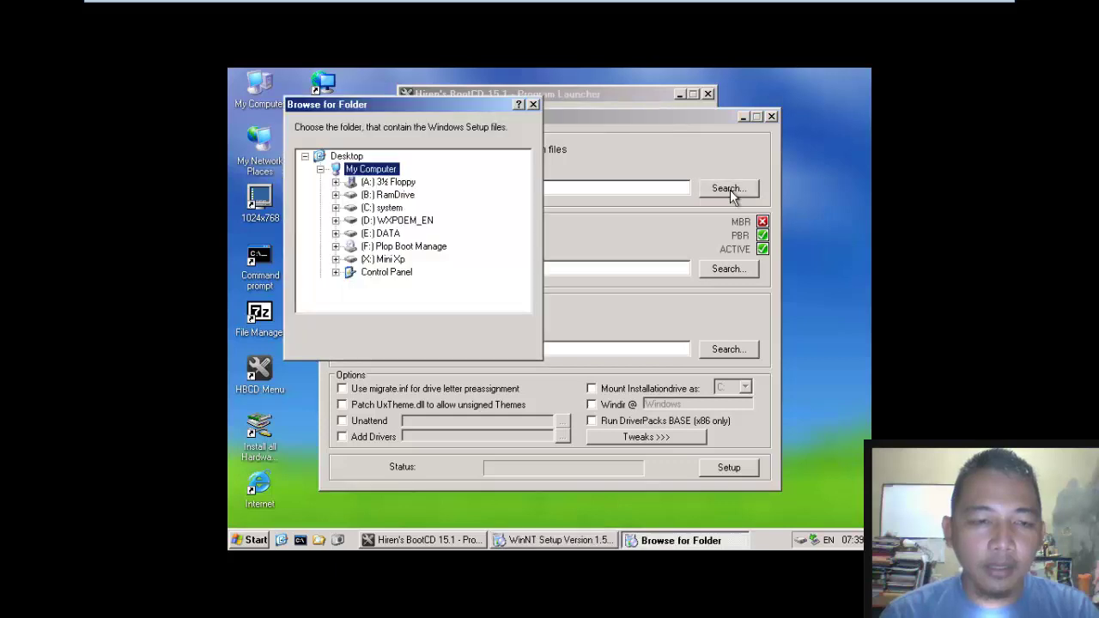
click(374, 221)
double_click(372, 222)
mouse_move(522, 216)
mouse_down()
mouse_move(521, 200)
mouse_move(520, 229)
mouse_up()
drag(431, 114, 533, 68)
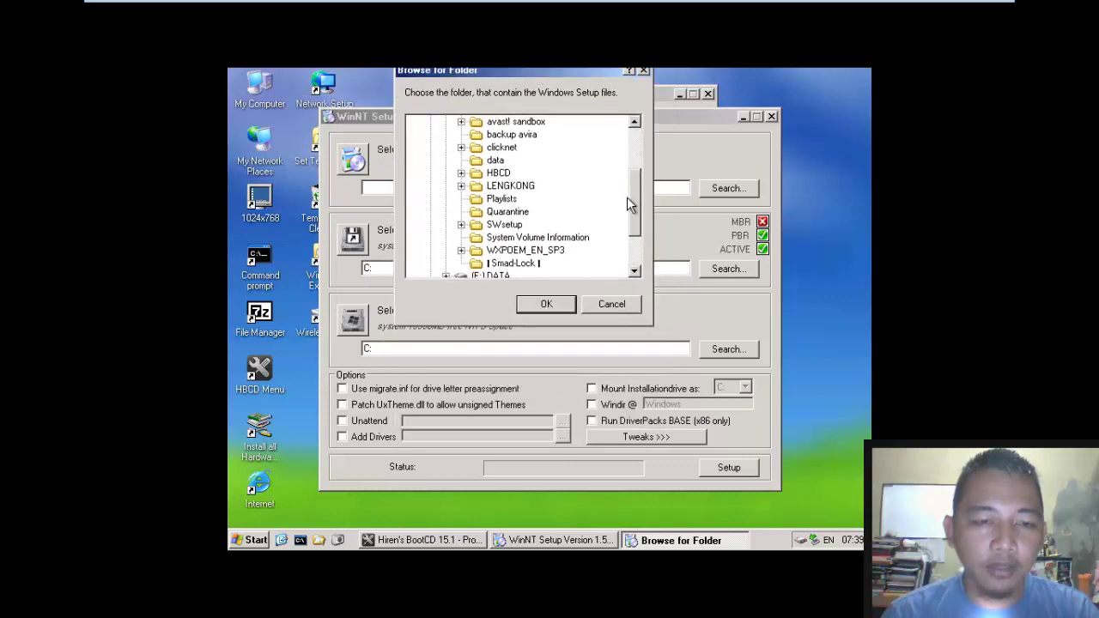
click(533, 251)
drag(628, 197, 626, 215)
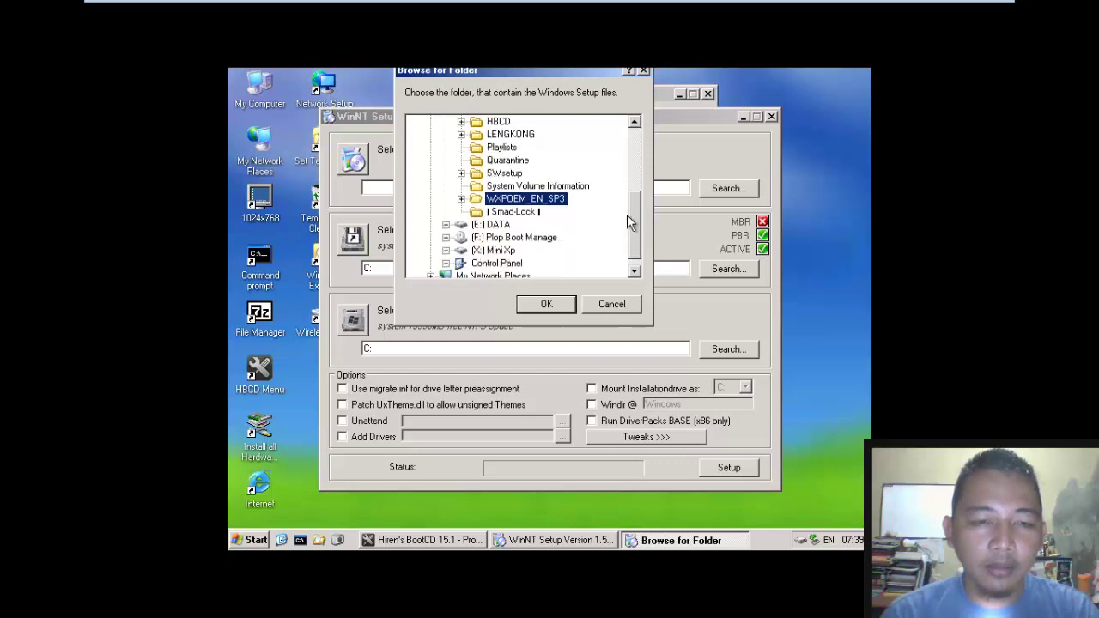
click(462, 198)
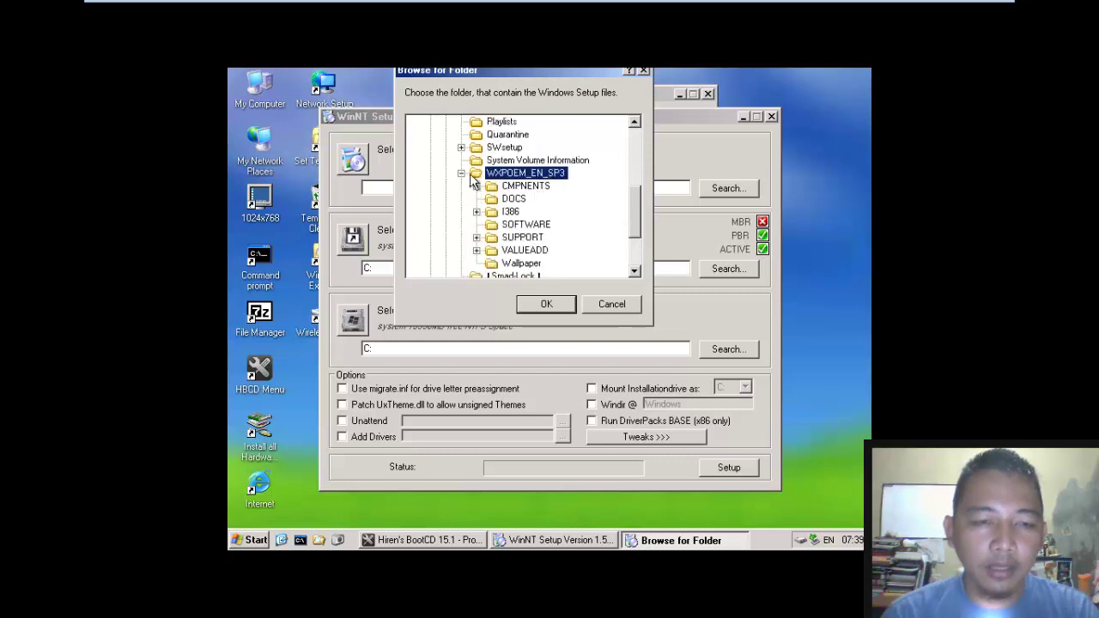
click(462, 174)
click(461, 185)
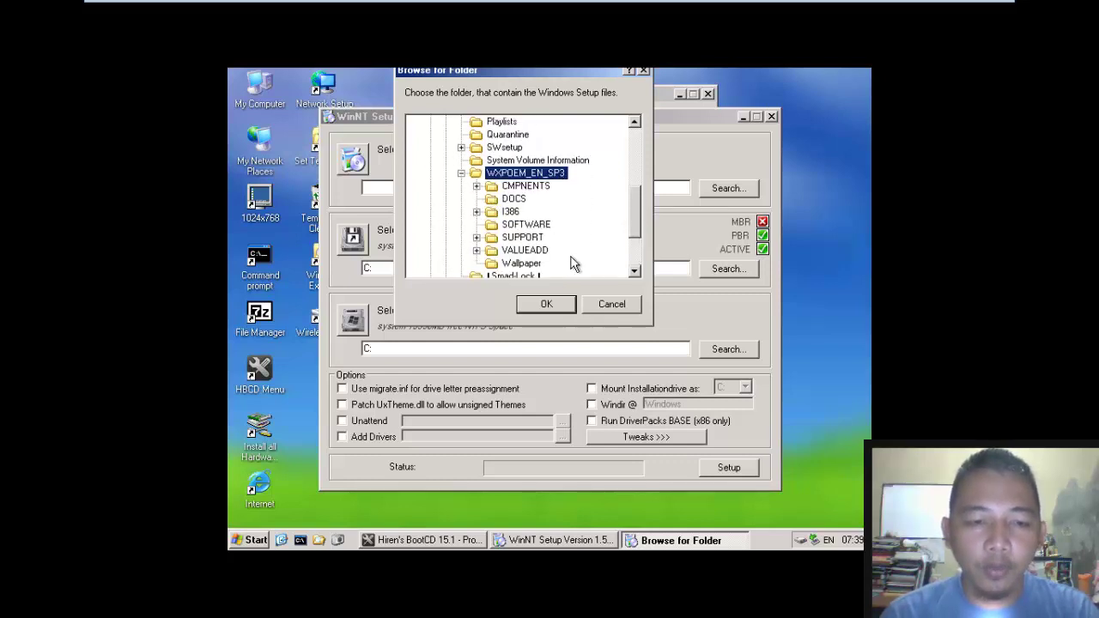
click(546, 304)
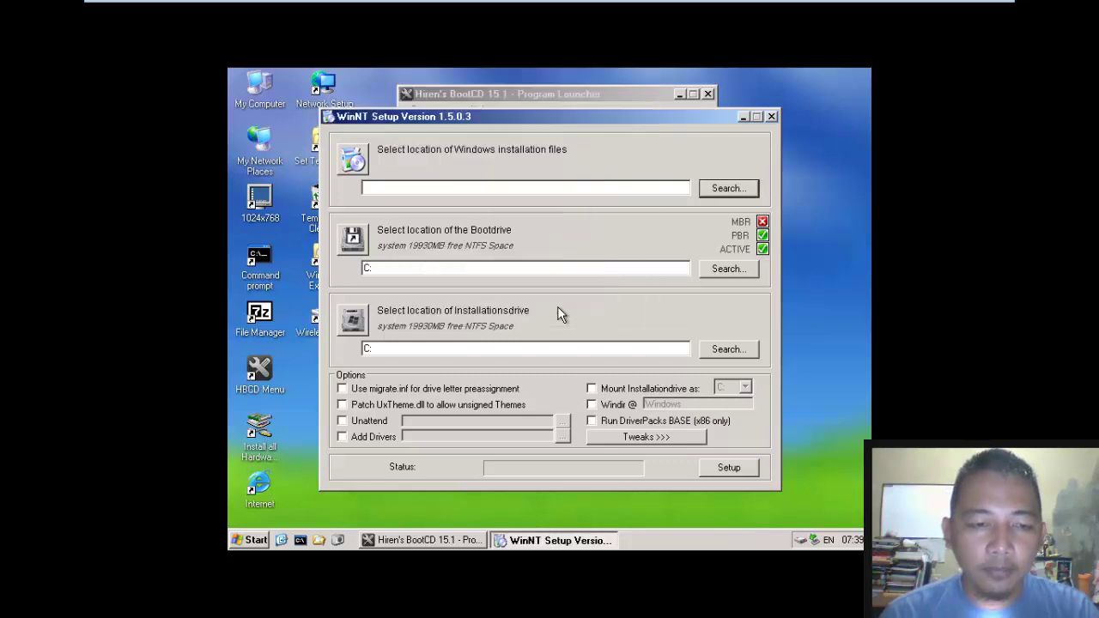
Step: Start the setup with C: as boot and installation drive, using bootice.exe to update the boot configuration
click(739, 469)
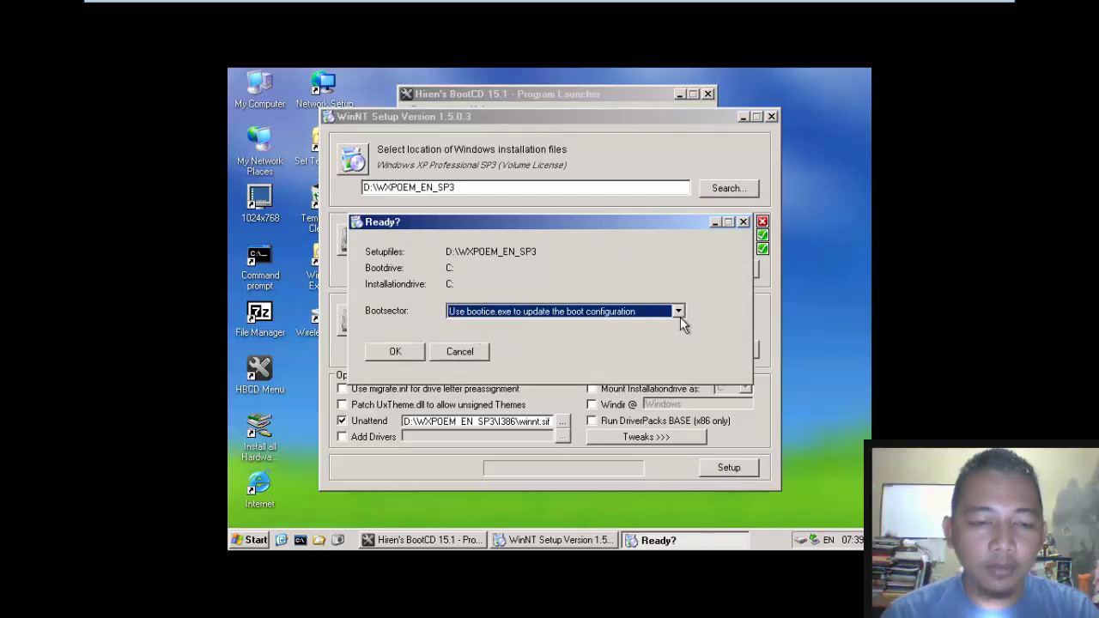
click(393, 356)
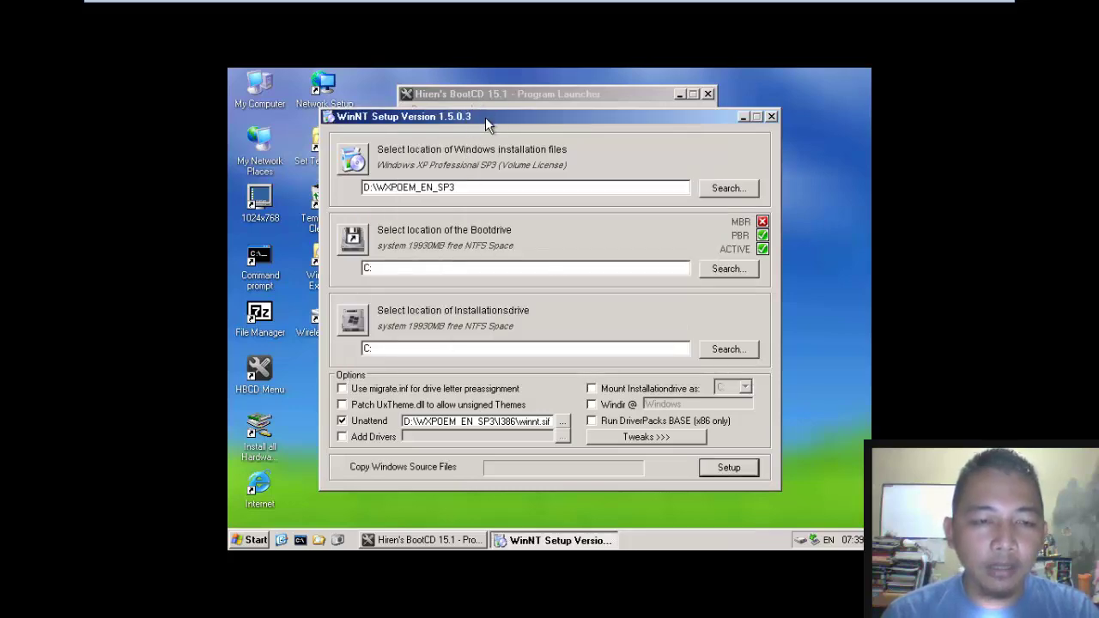
mouse_move(485, 119)
mouse_down()
mouse_move(554, 107)
mouse_move(474, 118)
mouse_up()
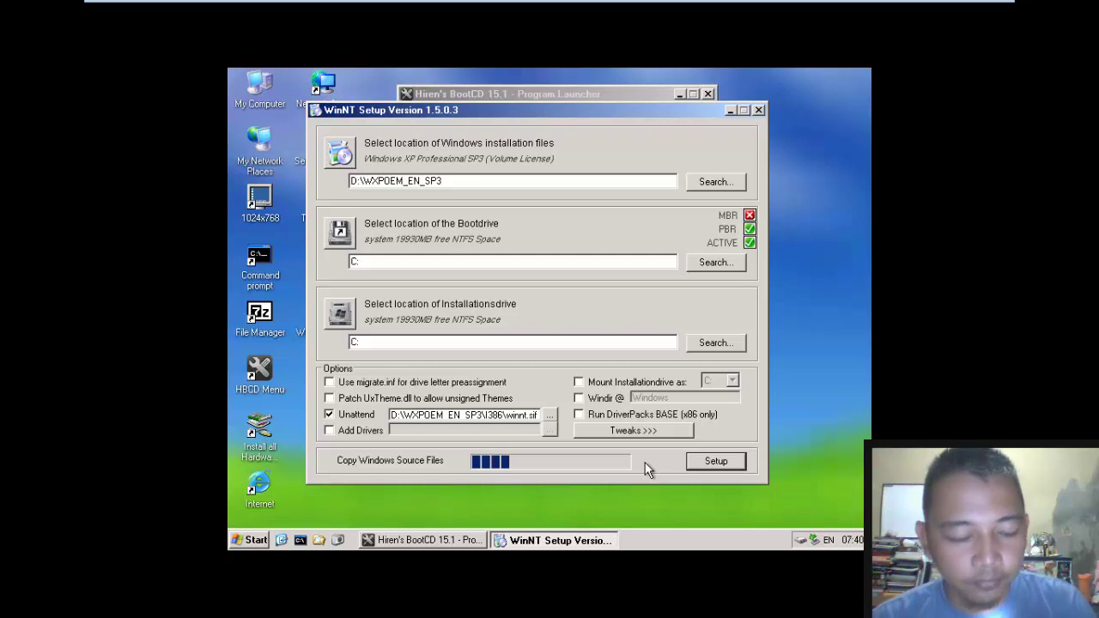
Step: Release input from the virtual machine, leave full-screen mode and return to it once the Windows source files are copied
key(ctrl+alt)
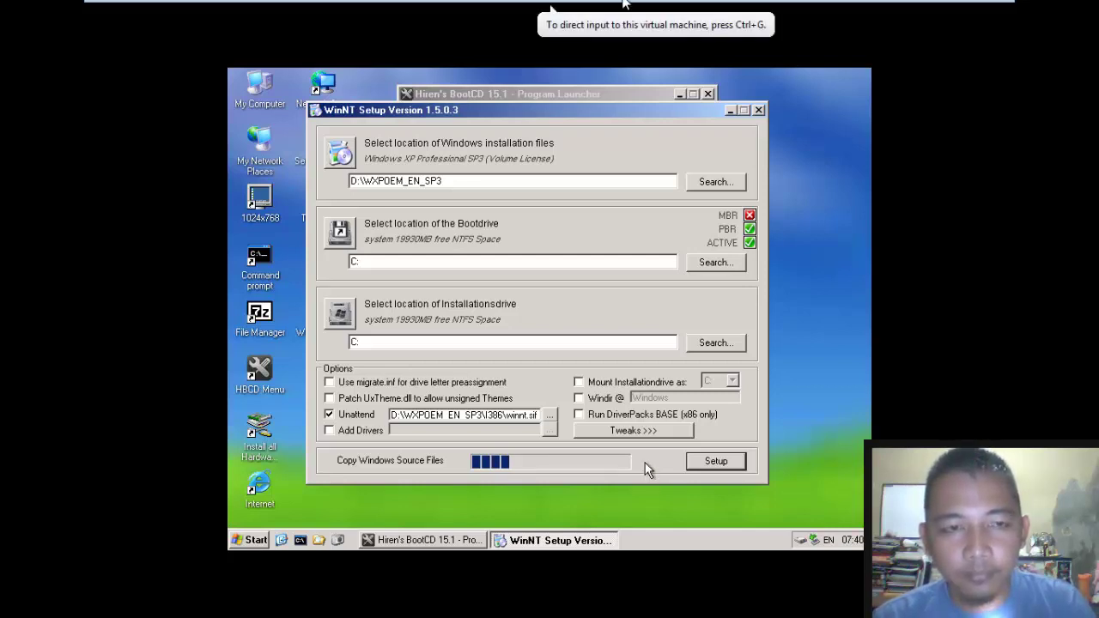
mouse_move(526, 5)
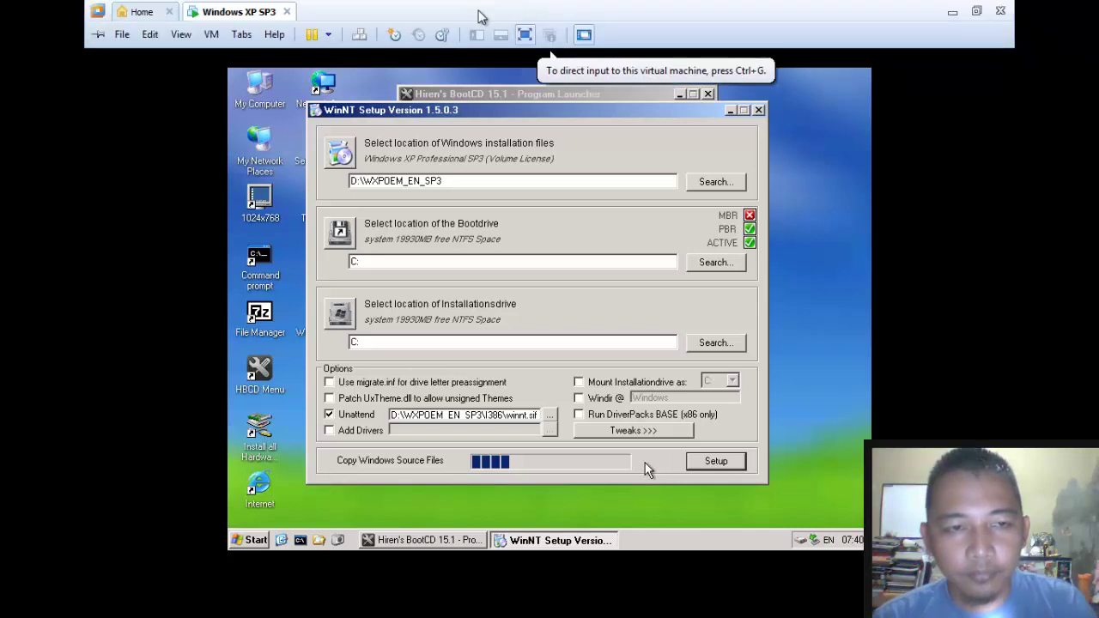
click(527, 36)
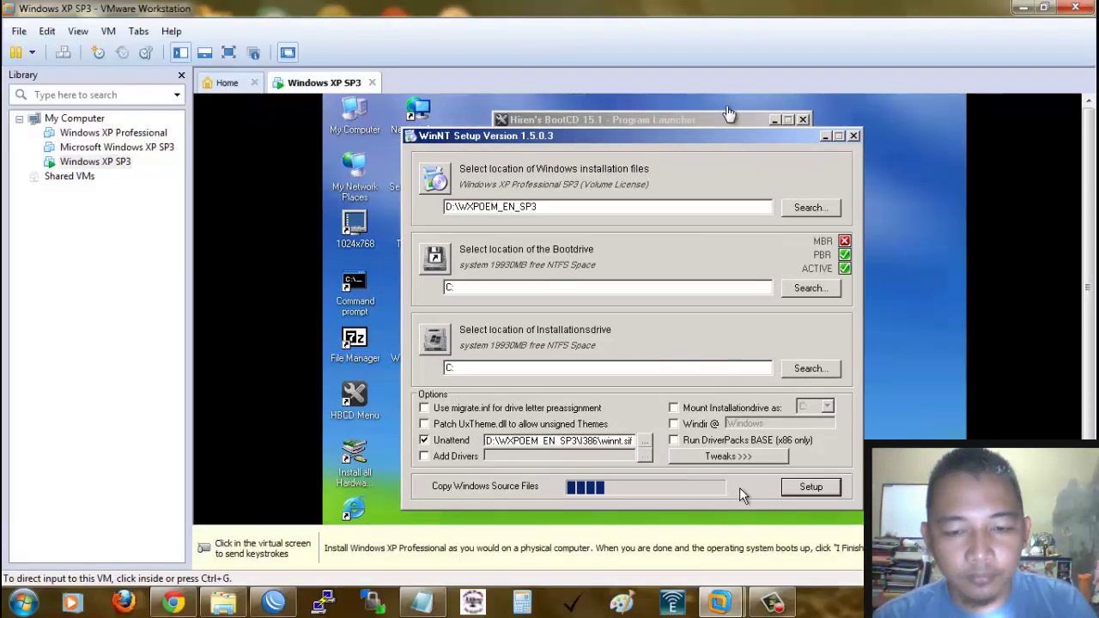
click(772, 602)
click(721, 536)
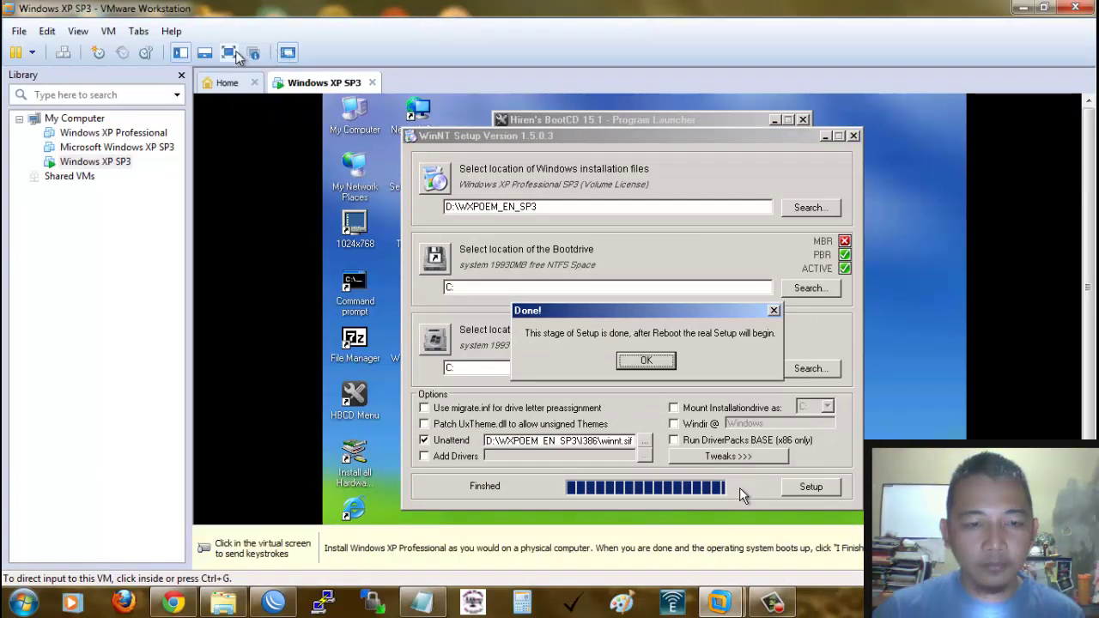
click(230, 53)
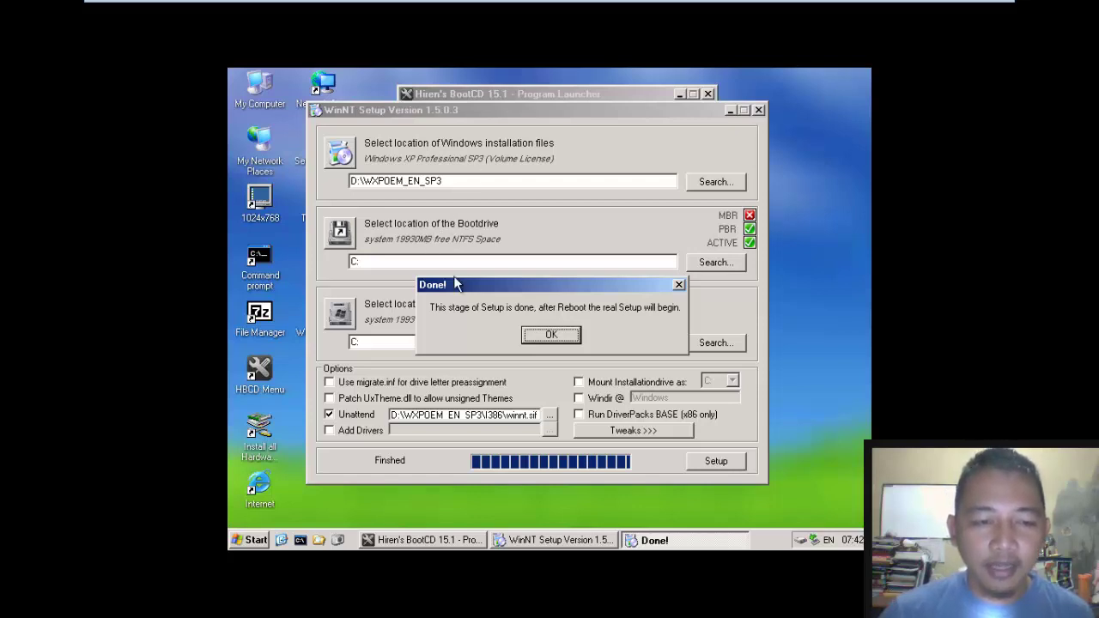
Step: Dismiss the setup completion message and close WinNT Setup and the Hiren's BootCD Program Launcher
drag(494, 289, 470, 197)
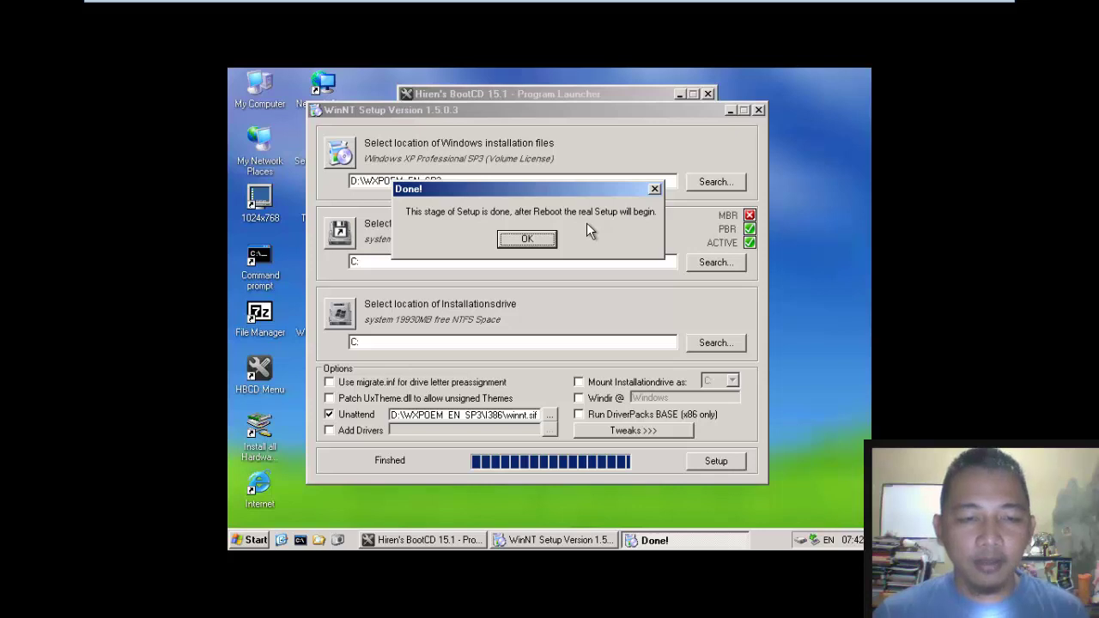
click(551, 241)
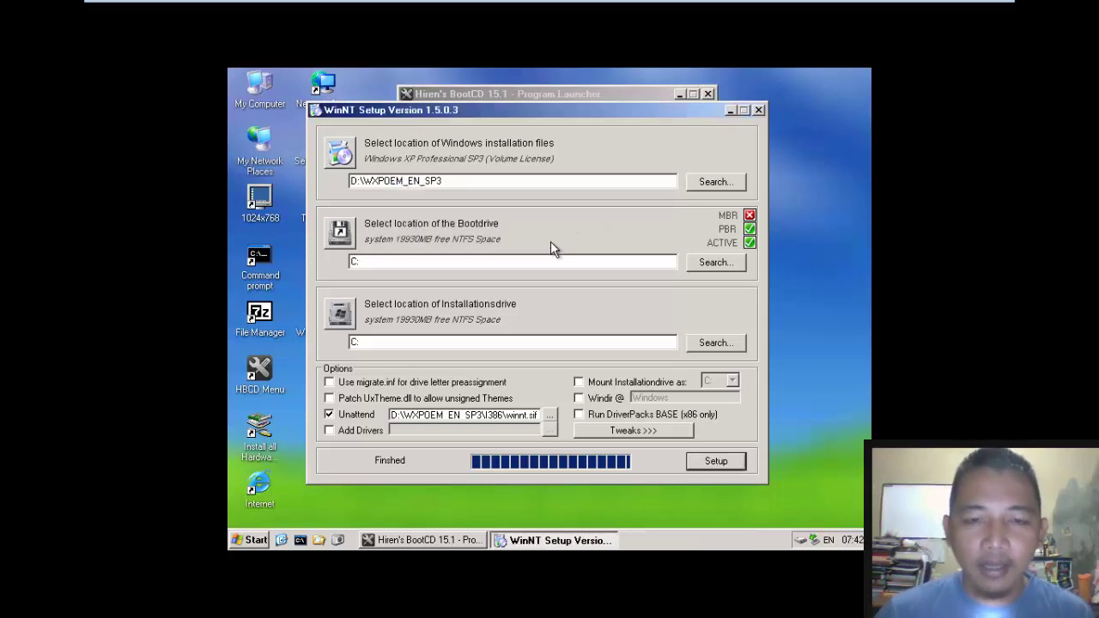
click(759, 111)
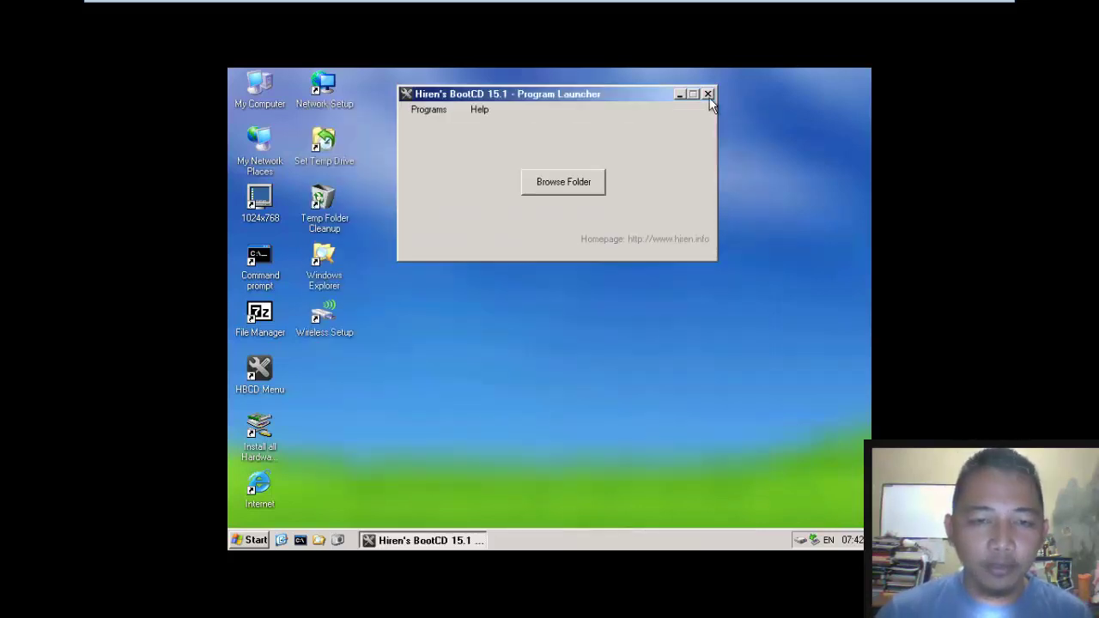
click(707, 94)
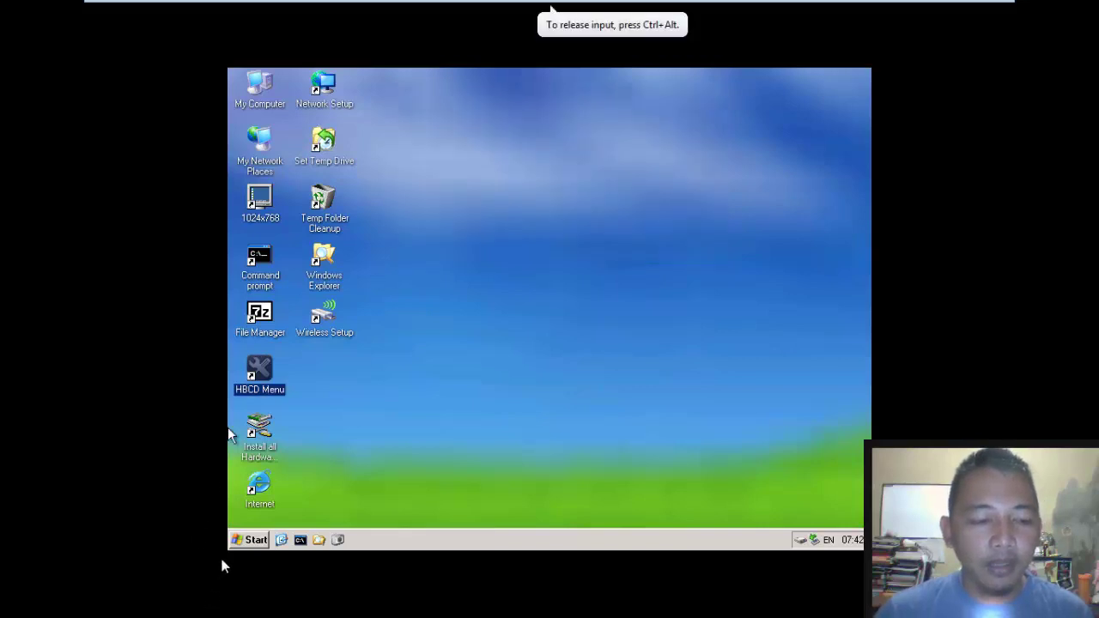
Step: Restart the virtual machine from the Mini Windows XP desktop
click(250, 540)
click(318, 518)
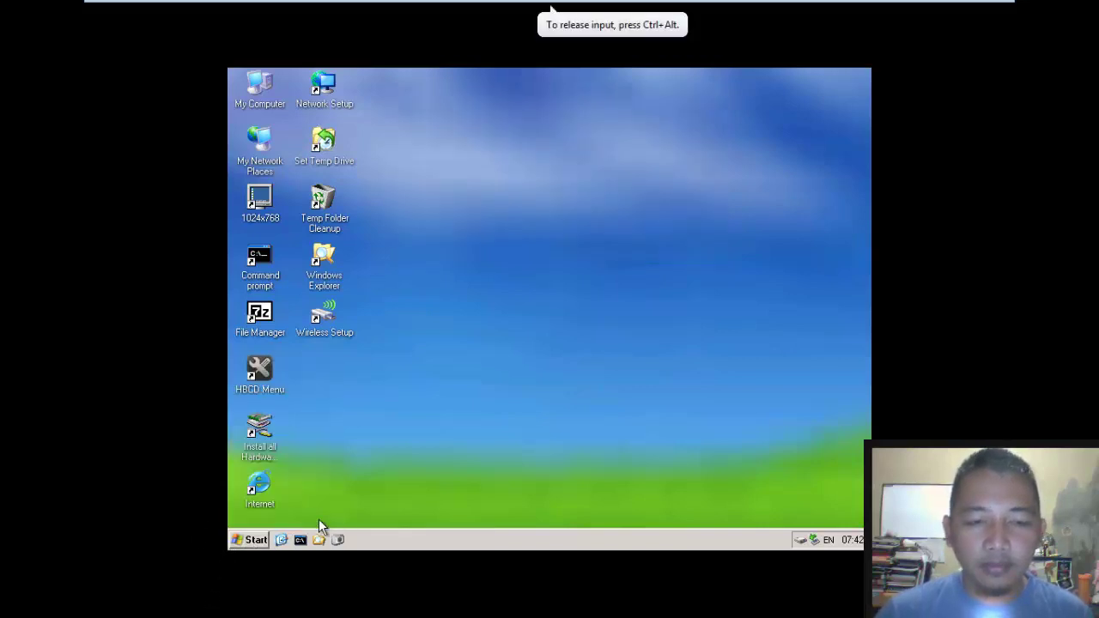
click(528, 278)
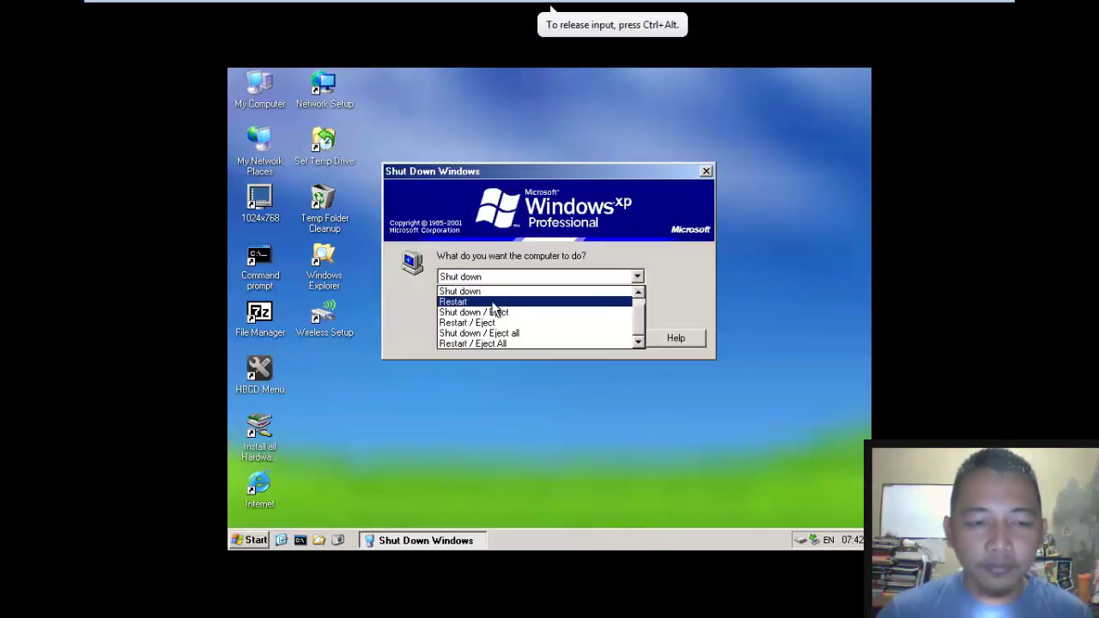
click(496, 298)
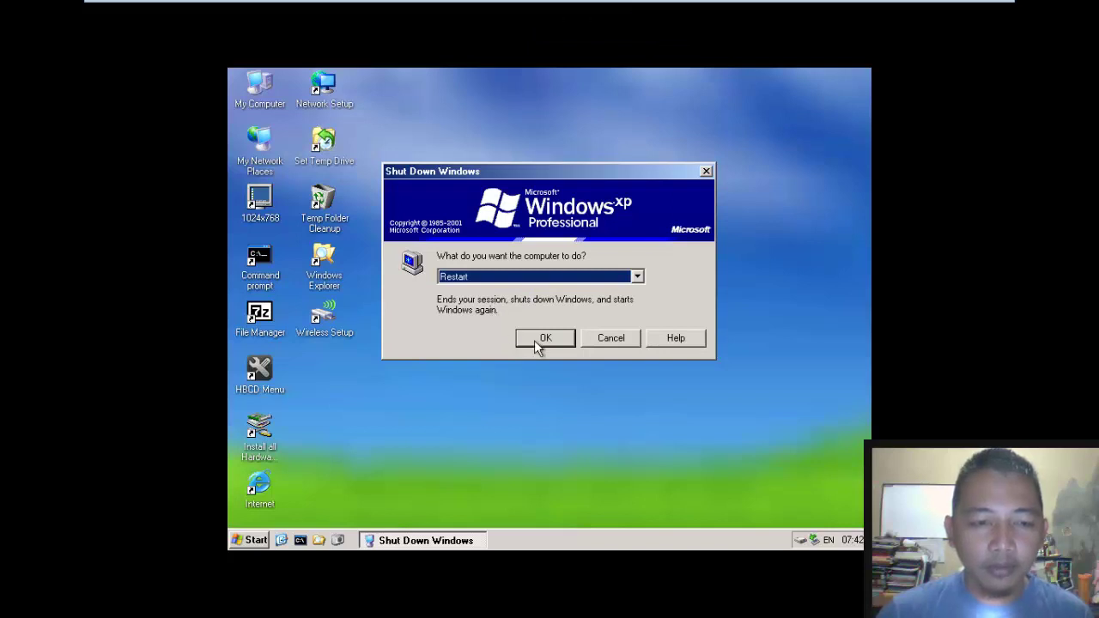
click(536, 343)
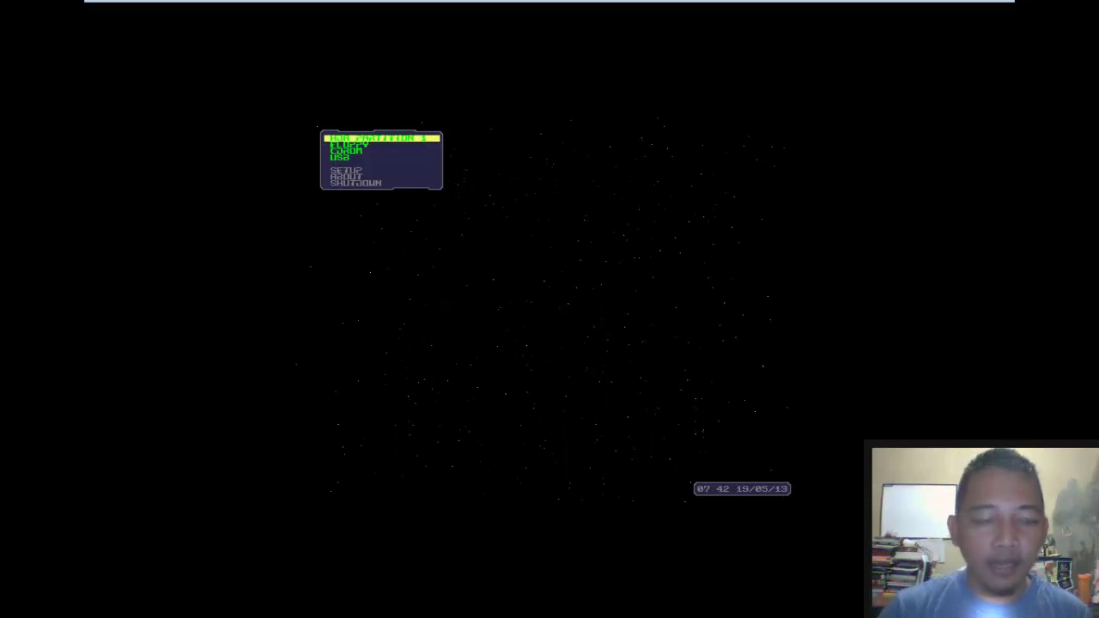
Step: Boot from HDA Partition 1 in Plop Boot Manager, again after the setup reboot, to continue Windows XP Setup
key(Down)
key(Down)
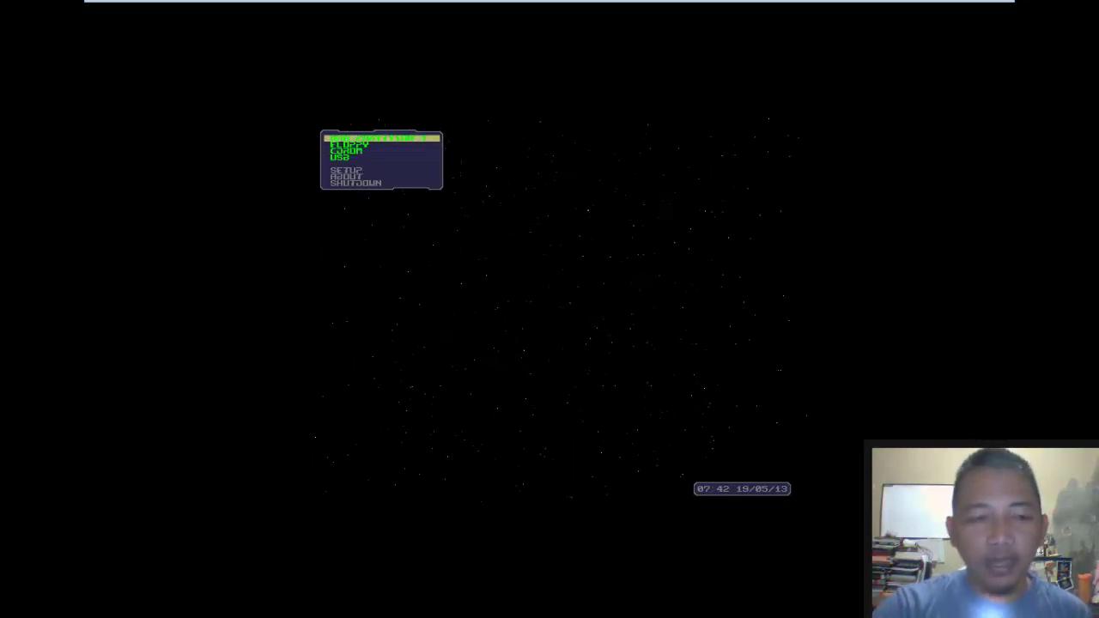
key(Return)
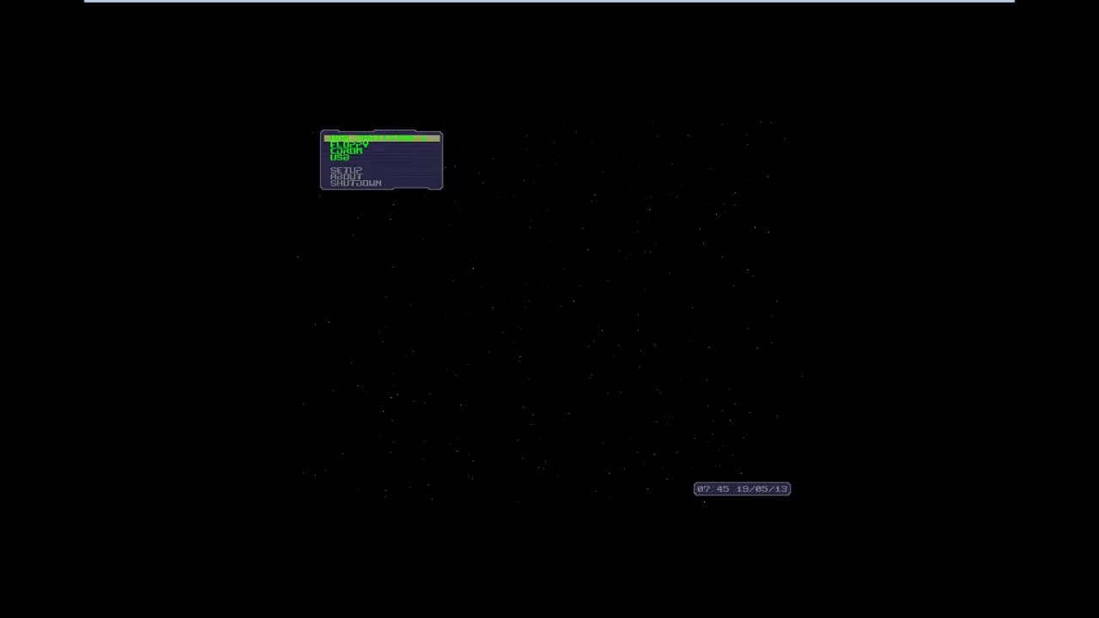
key(Return)
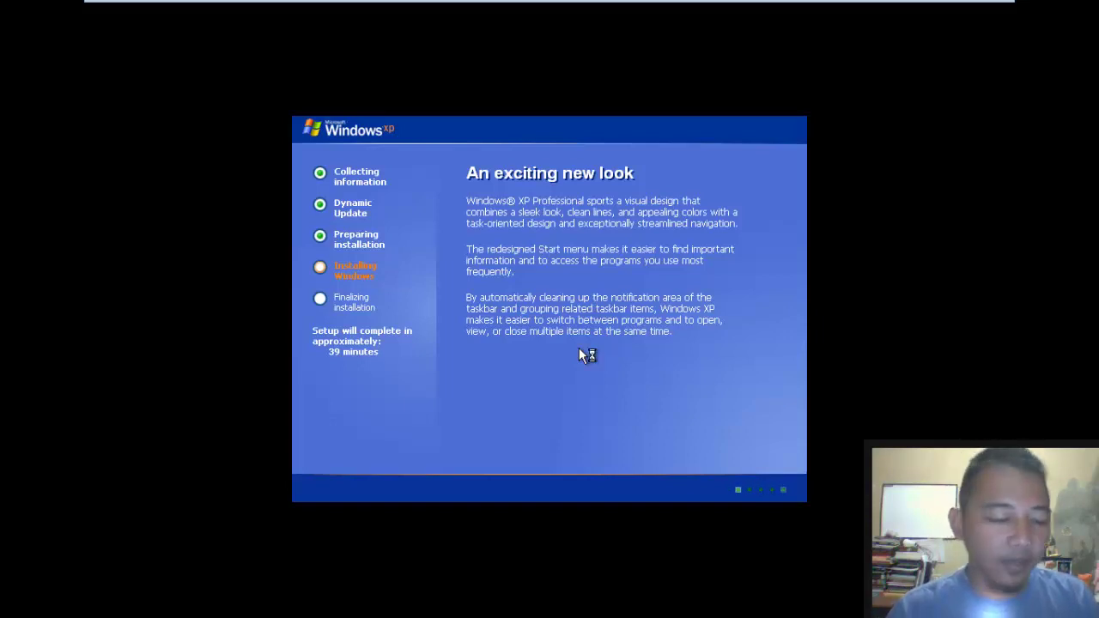
Step: Open a command prompt during Windows XP Setup and launch Task Manager with the taskmgr command
click(551, 8)
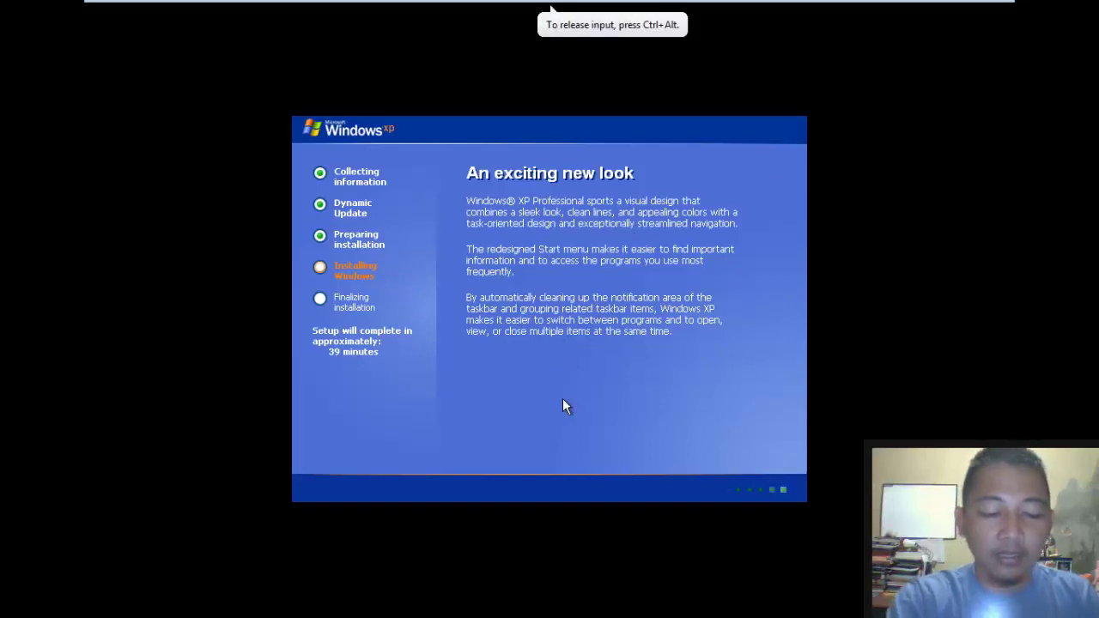
key(shift+F10)
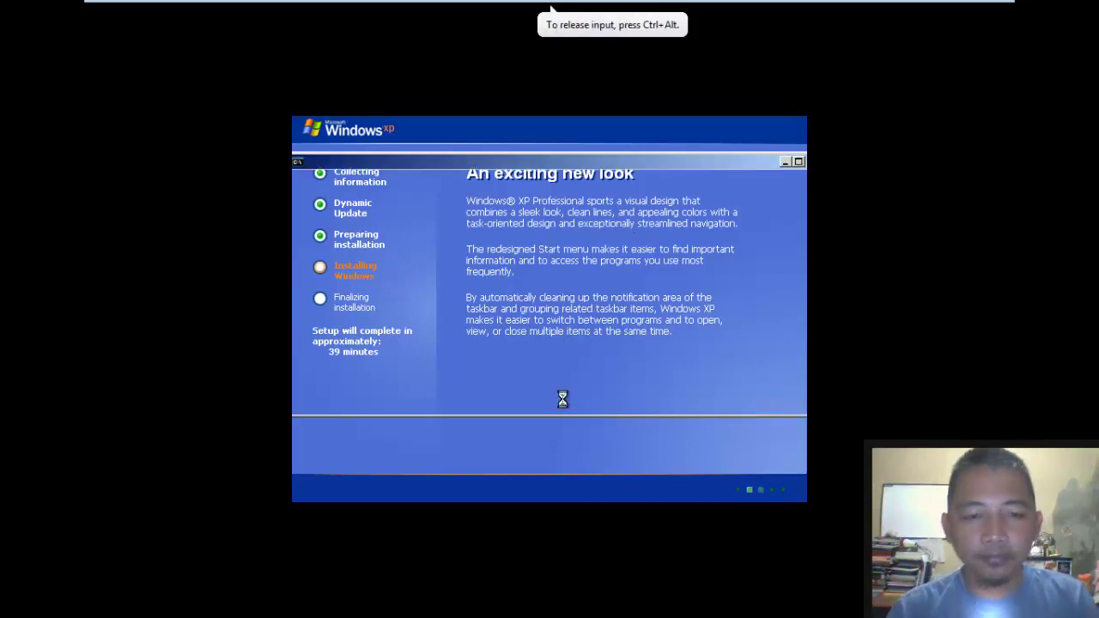
drag(450, 158, 550, 173)
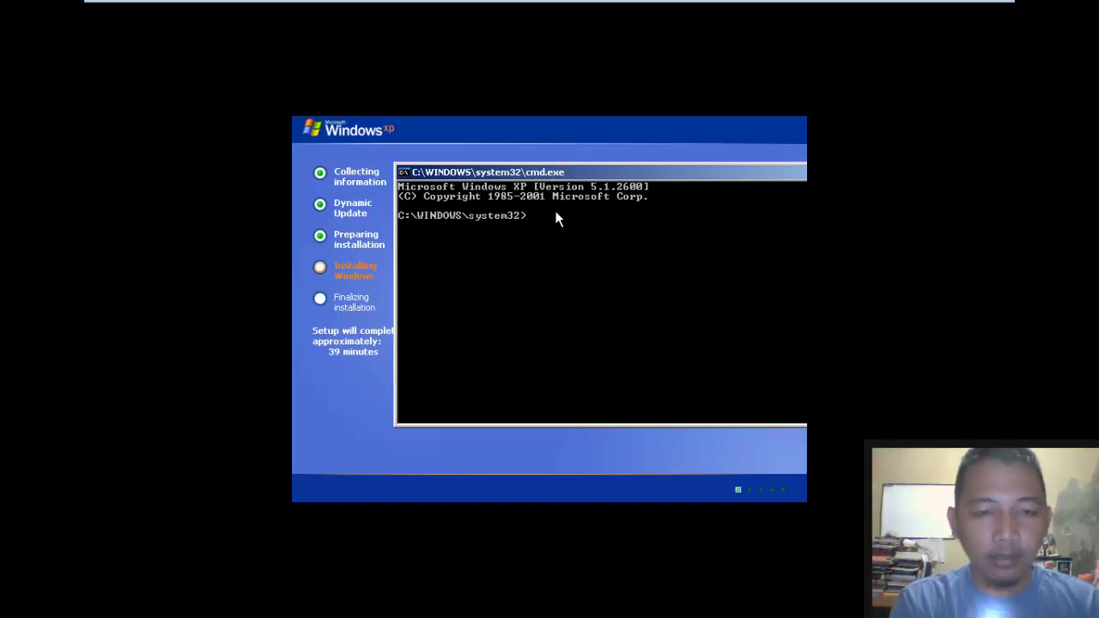
text(taskmgr)
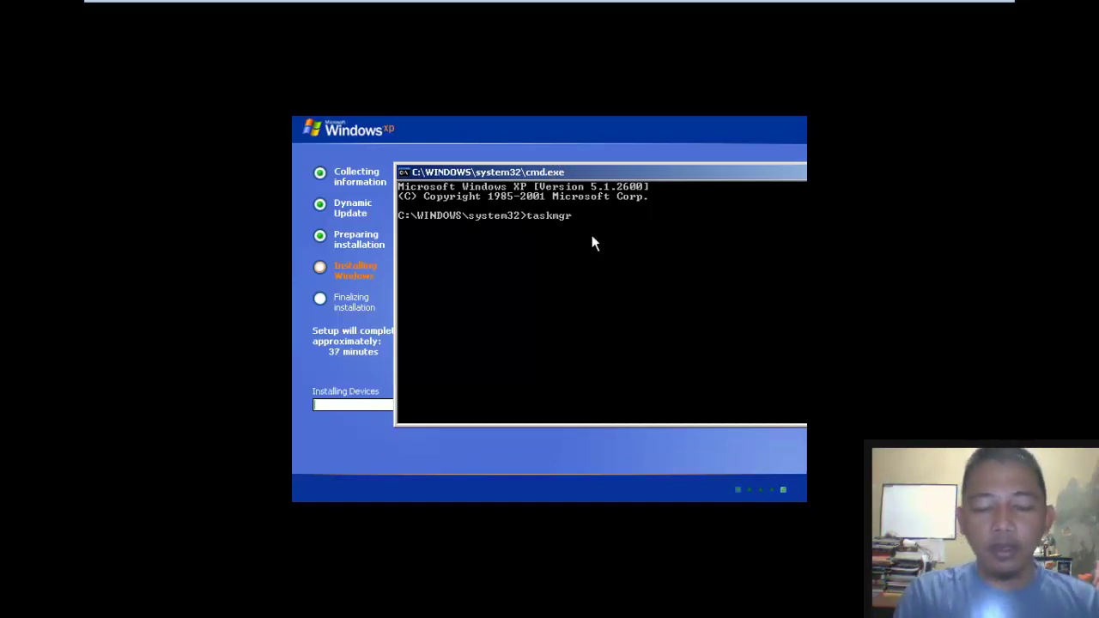
key(Return)
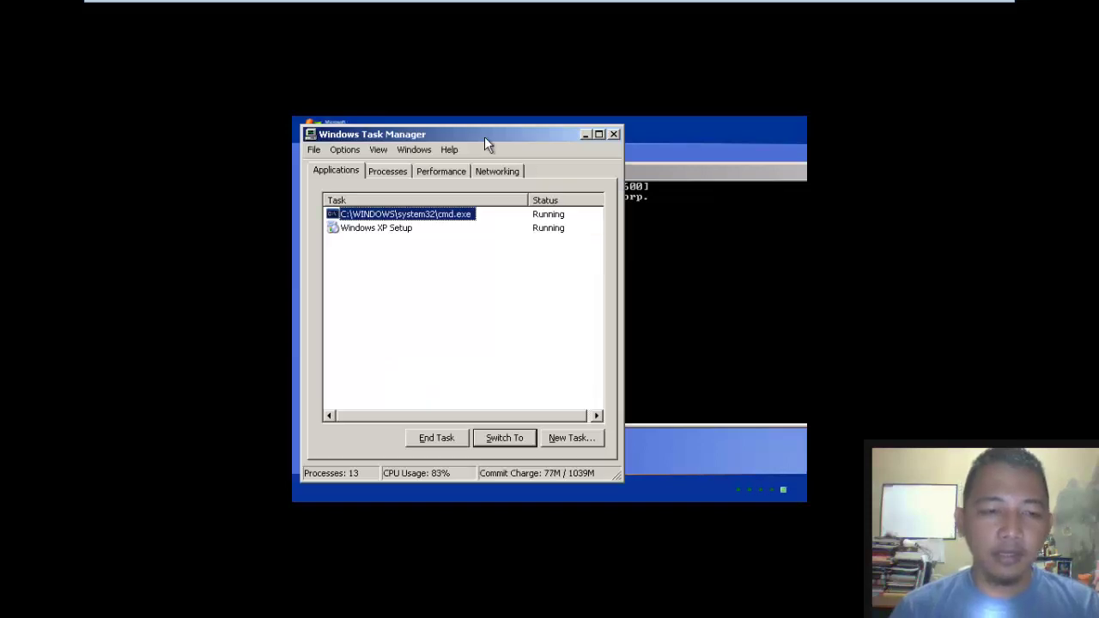
Step: Set the priority of the setup.exe process to Realtime in Task Manager and confirm the change
drag(452, 139, 571, 127)
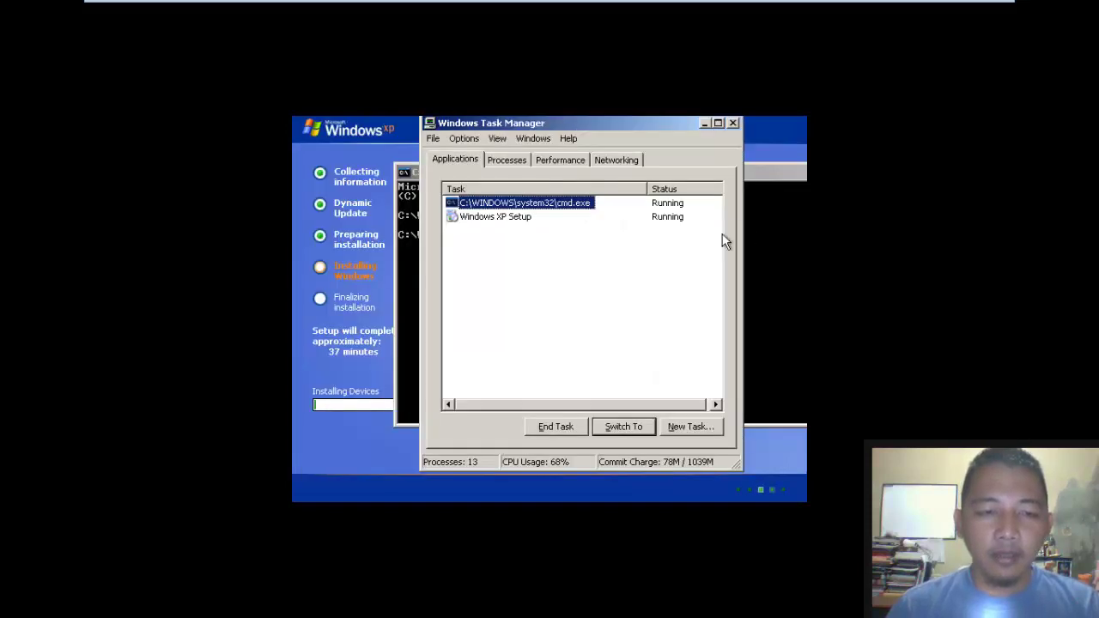
click(507, 161)
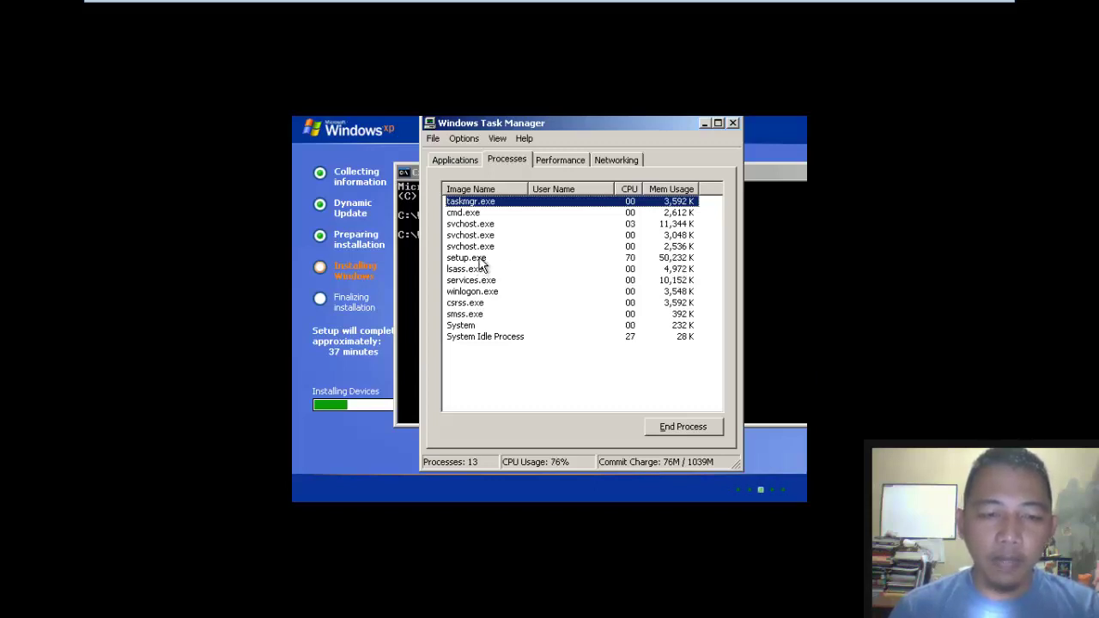
click(480, 260)
right_click(480, 261)
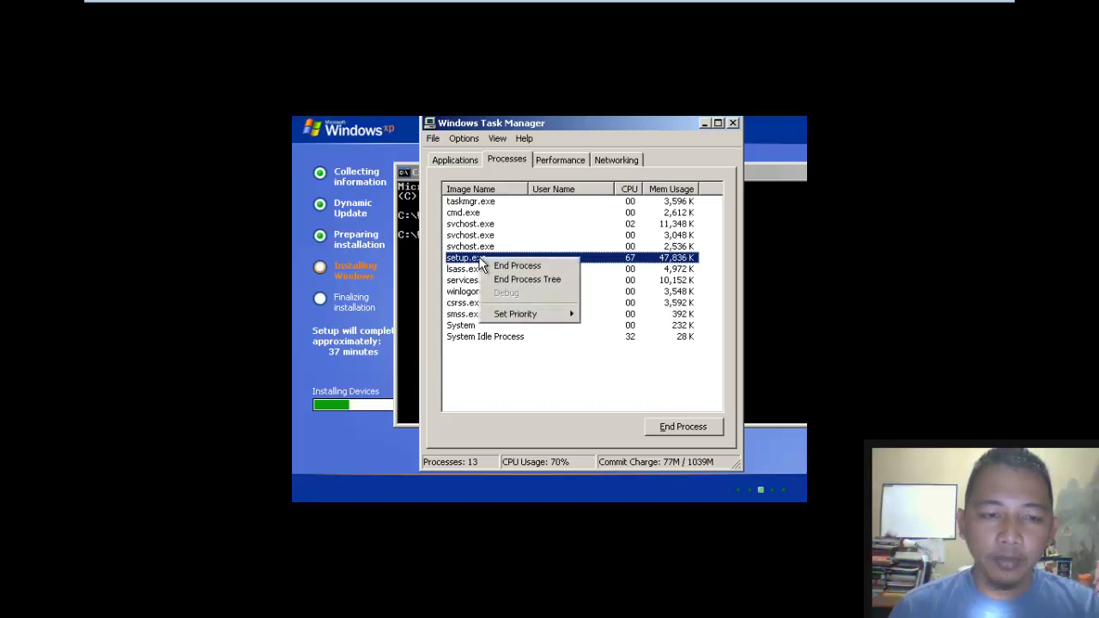
mouse_move(539, 313)
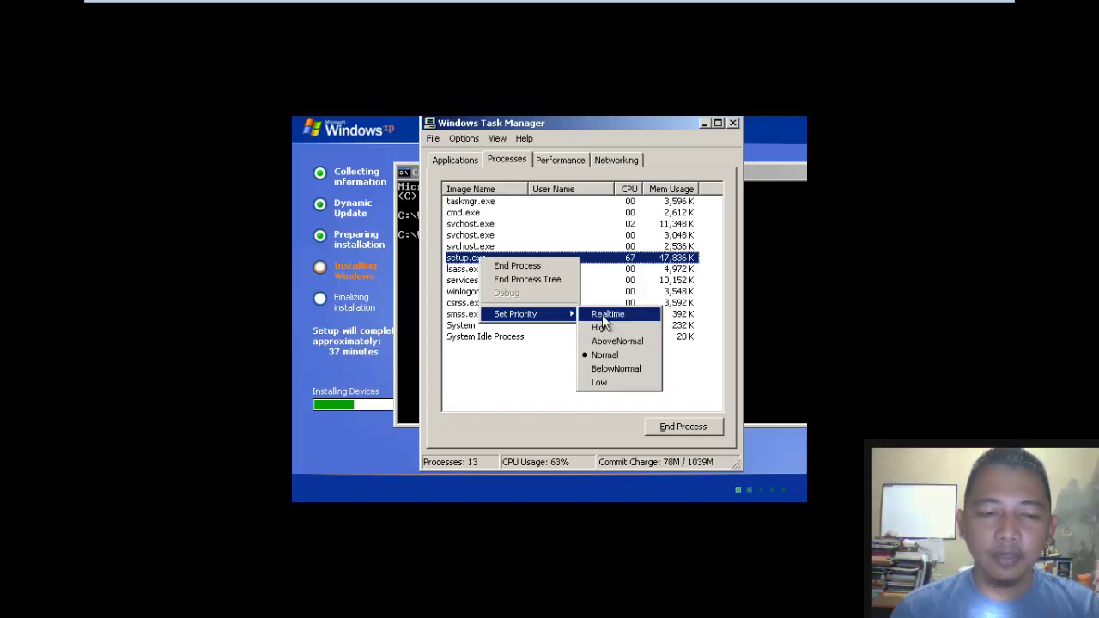
click(606, 314)
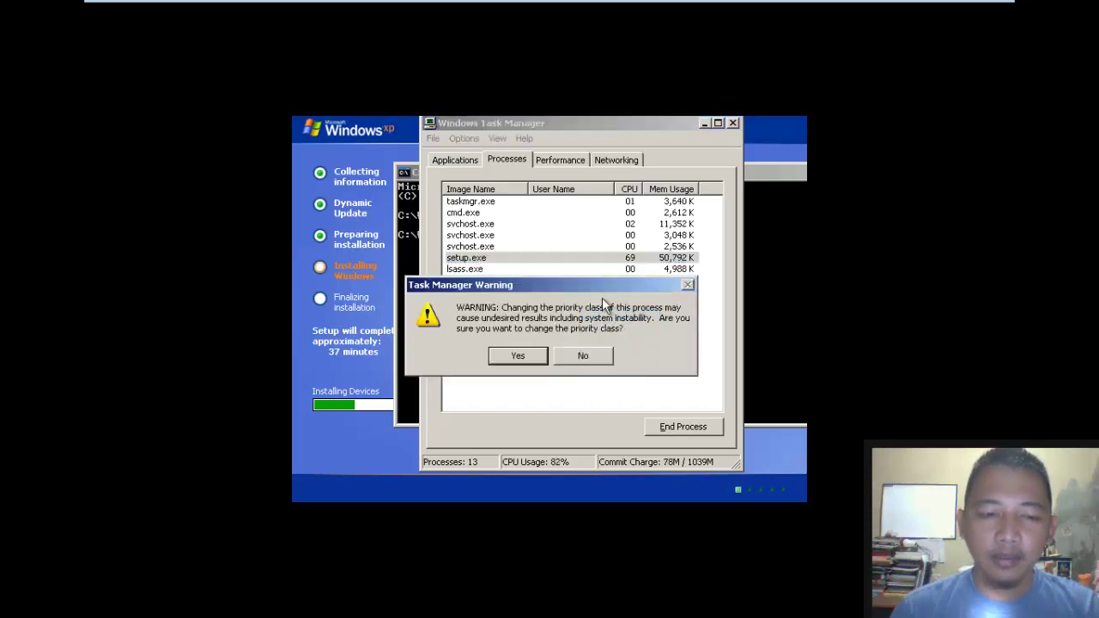
drag(525, 288, 559, 262)
click(554, 330)
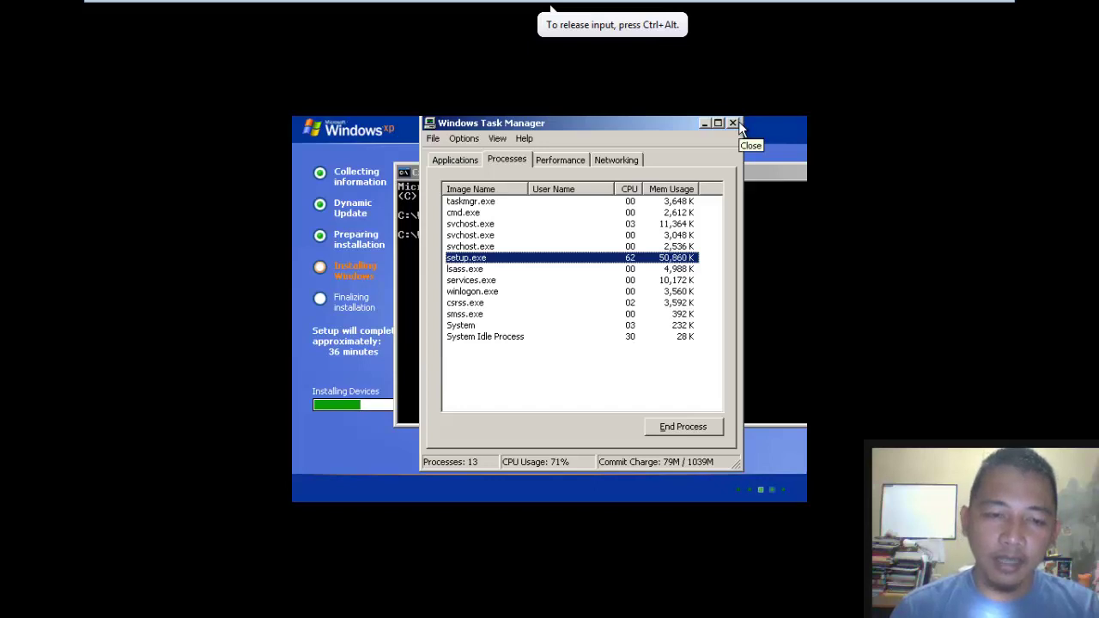
Step: Check the priority class of setup.exe, and close Task Manager and the command prompt
right_click(628, 263)
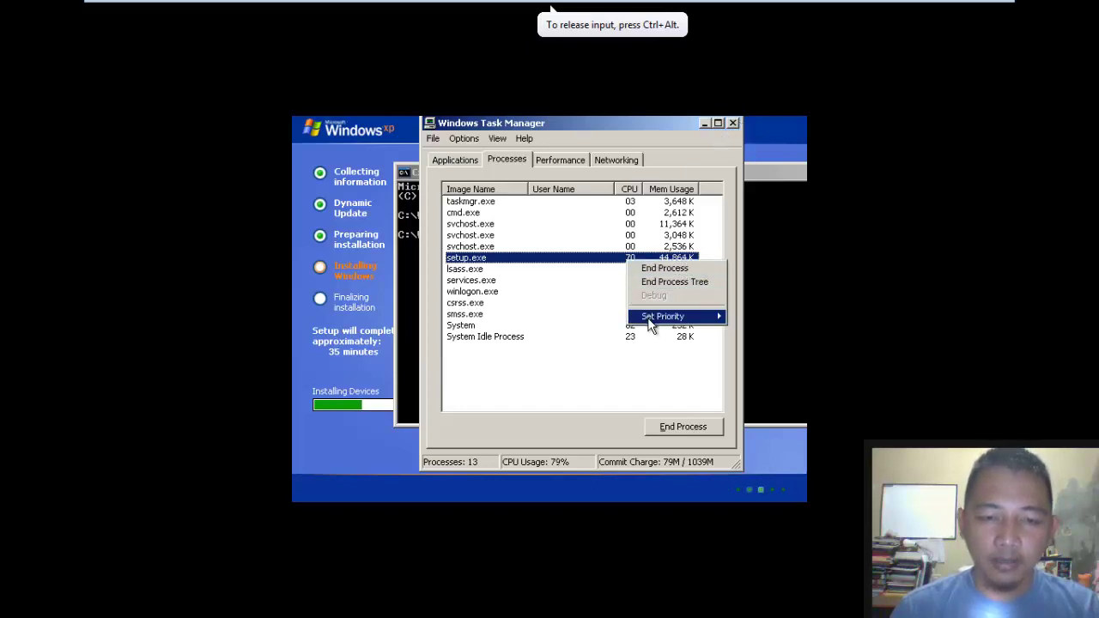
mouse_move(650, 317)
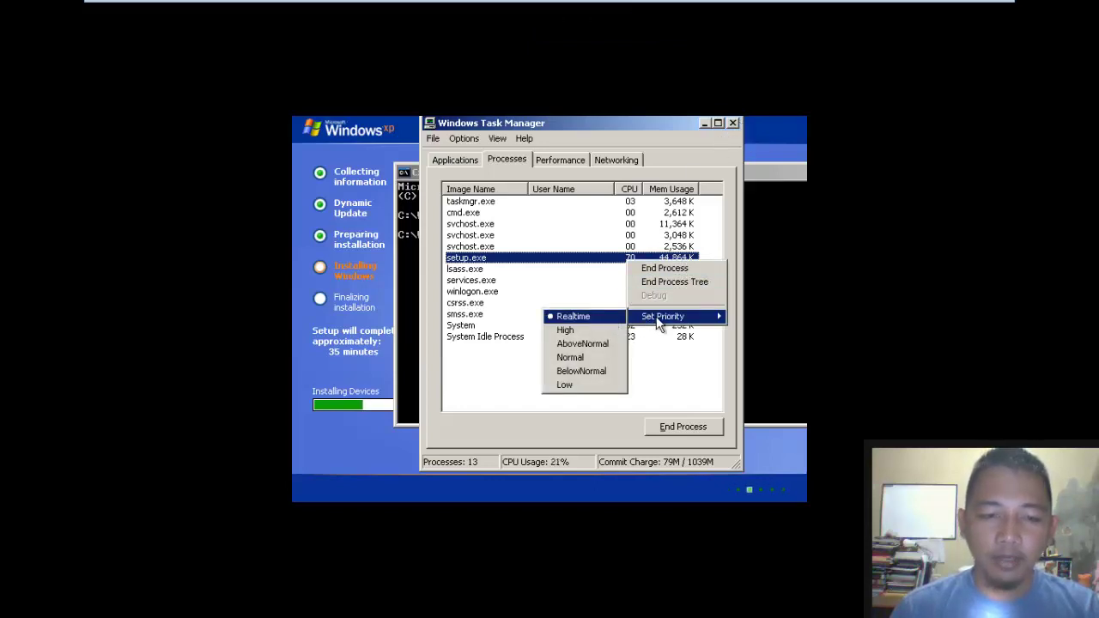
click(604, 329)
click(733, 123)
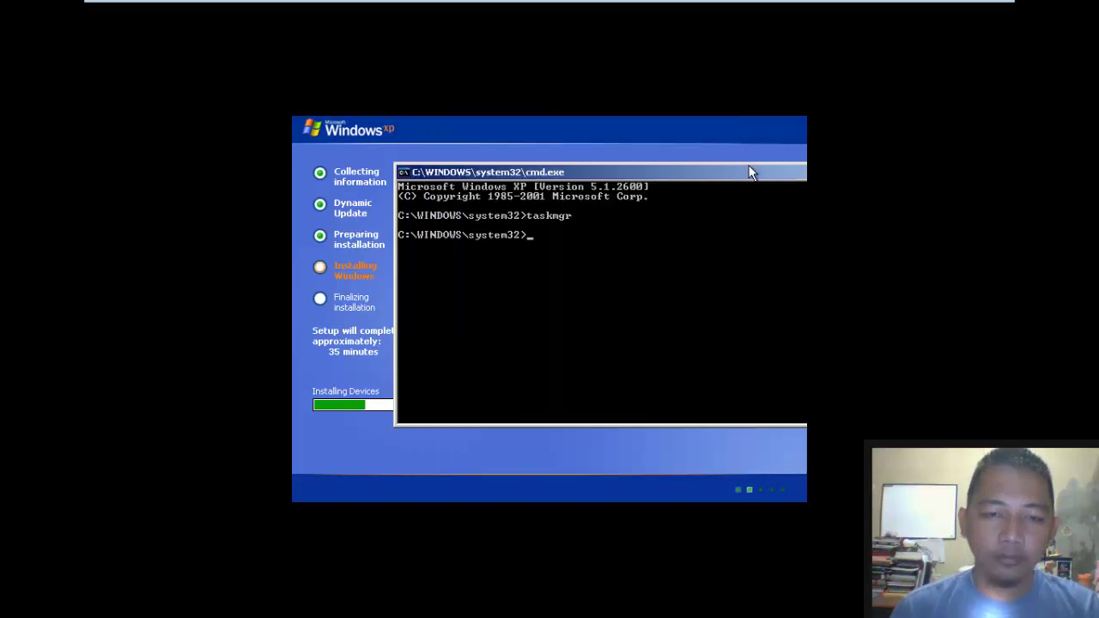
drag(748, 172, 522, 167)
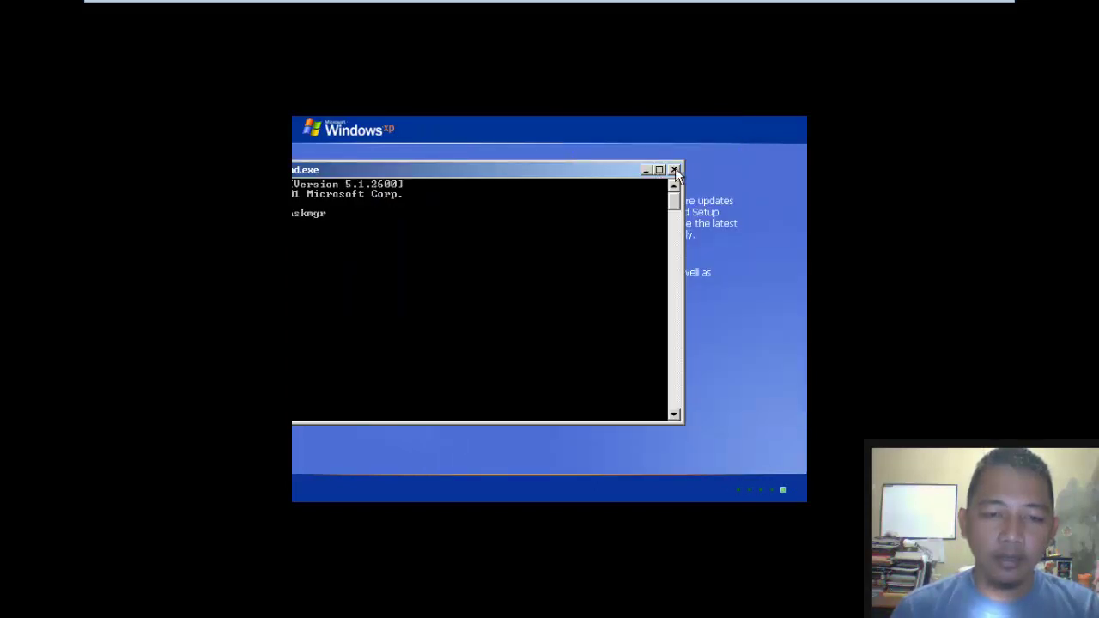
click(675, 170)
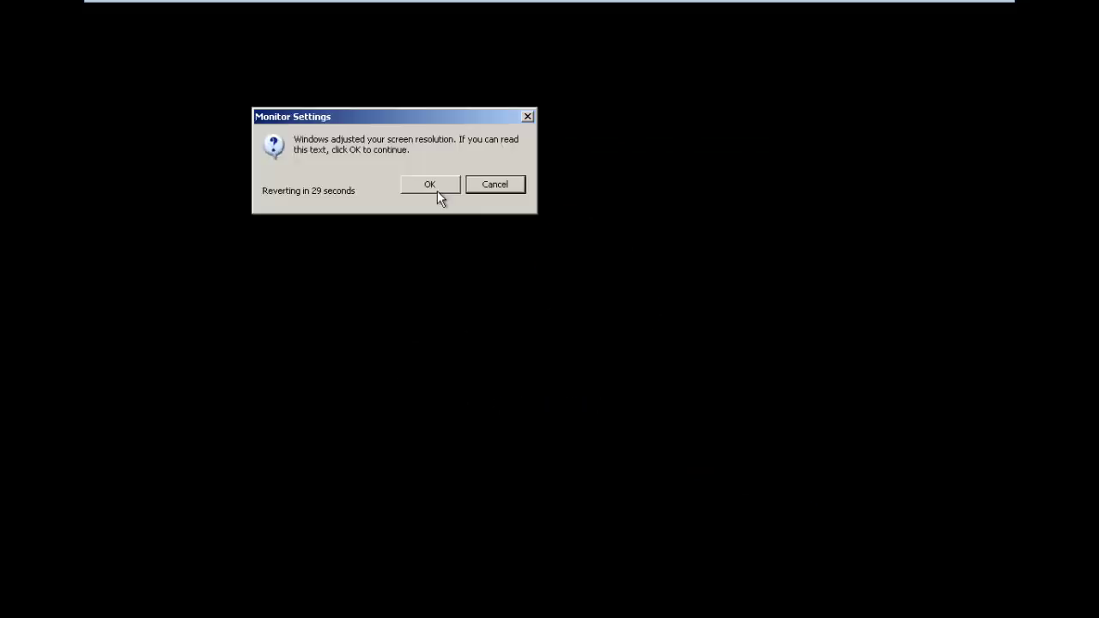
Step: Accept the adjusted screen resolution and choose "Not right now" for Automatic Updates in the Windows XP welcome wizard
click(435, 188)
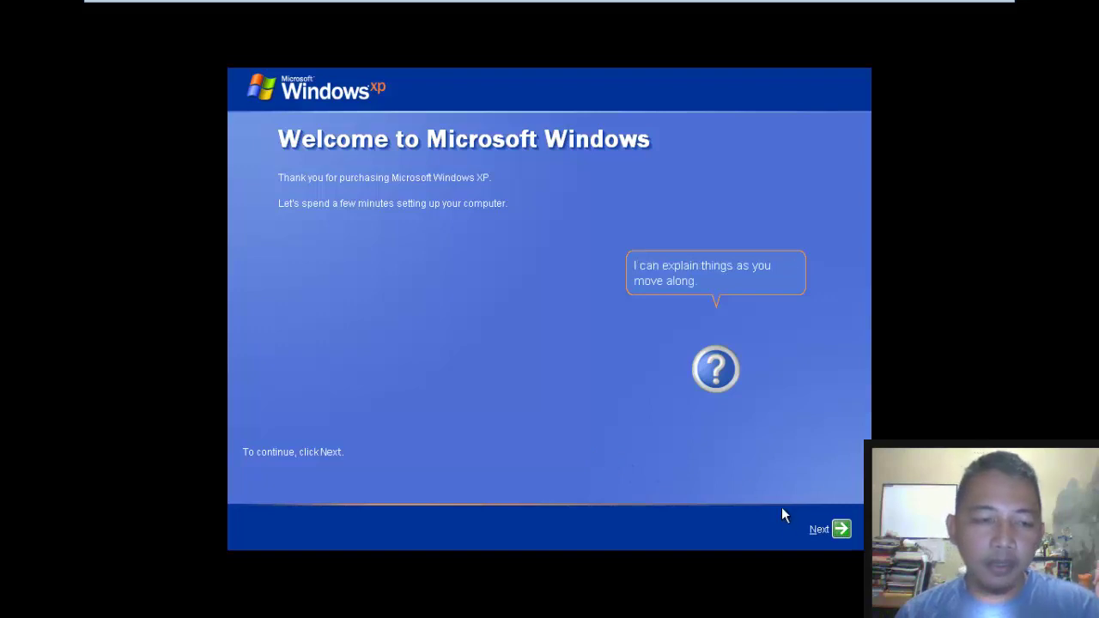
click(839, 531)
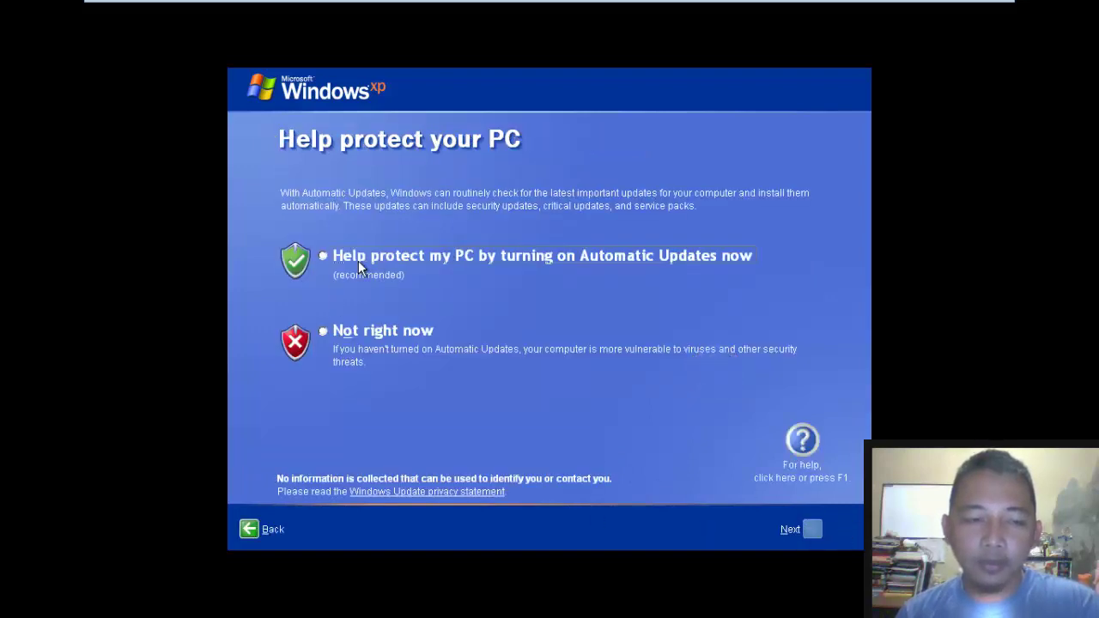
click(358, 257)
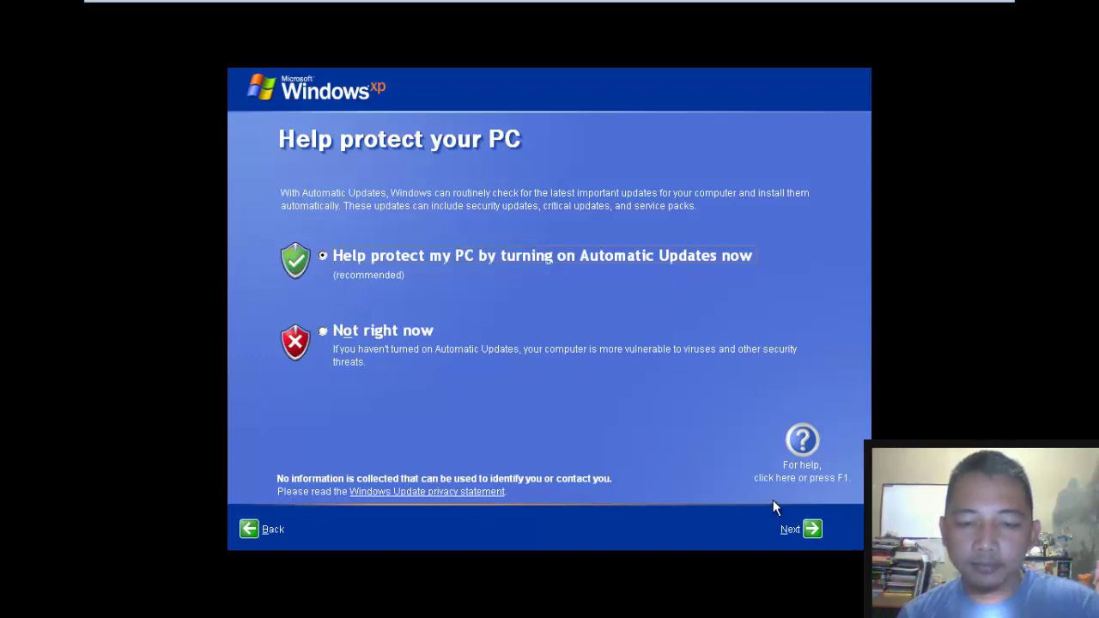
click(323, 332)
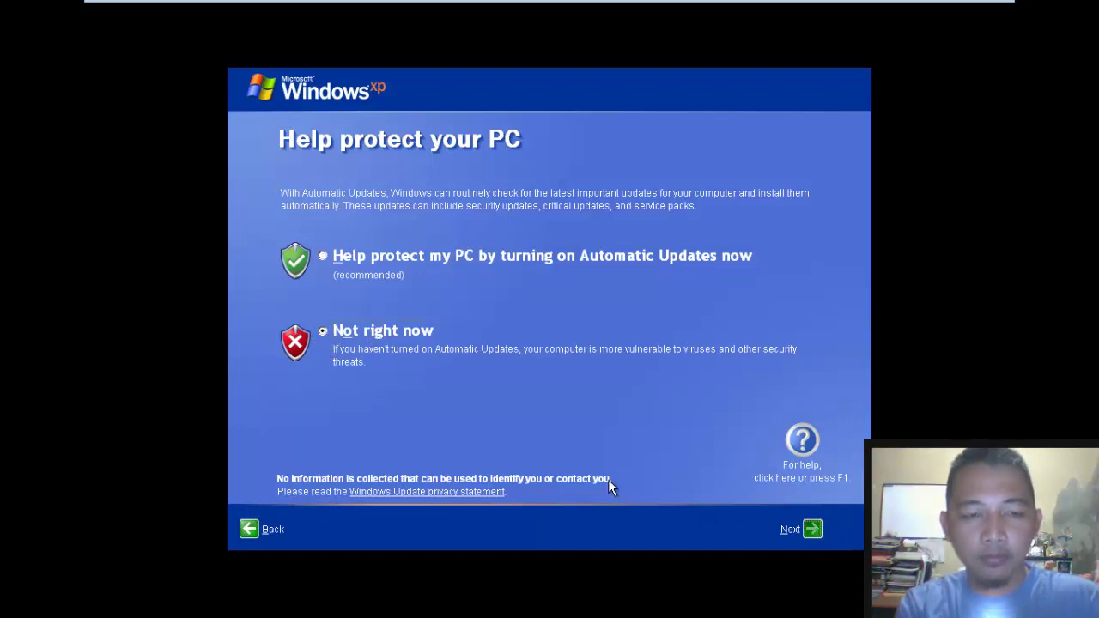
key(Return)
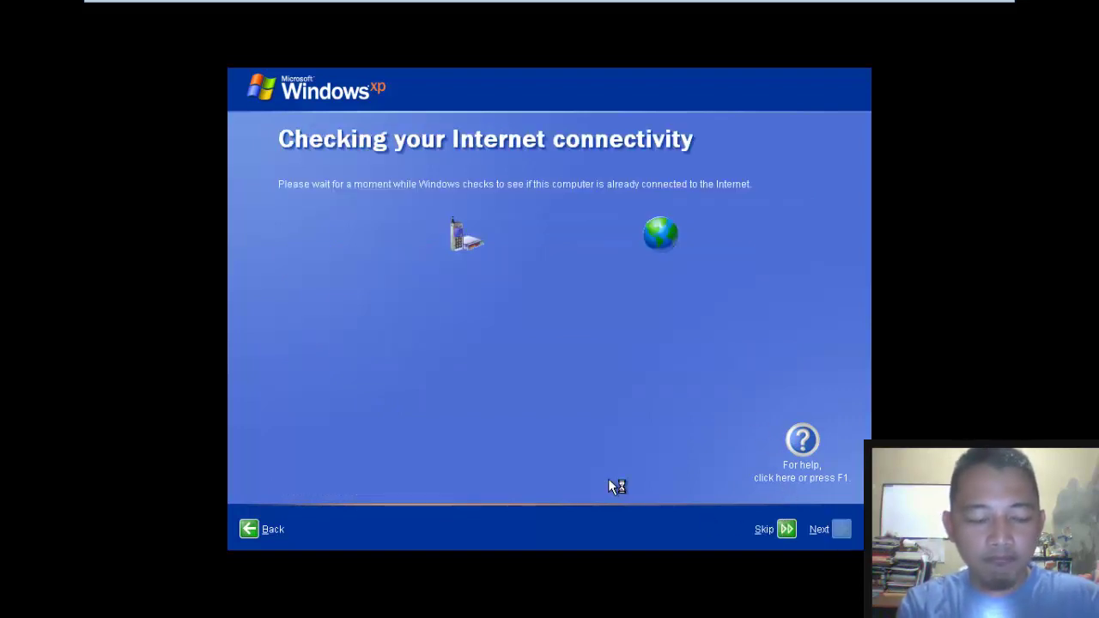
Step: Skip the Internet connectivity check and decline online registration with "No, not at this time"
click(782, 530)
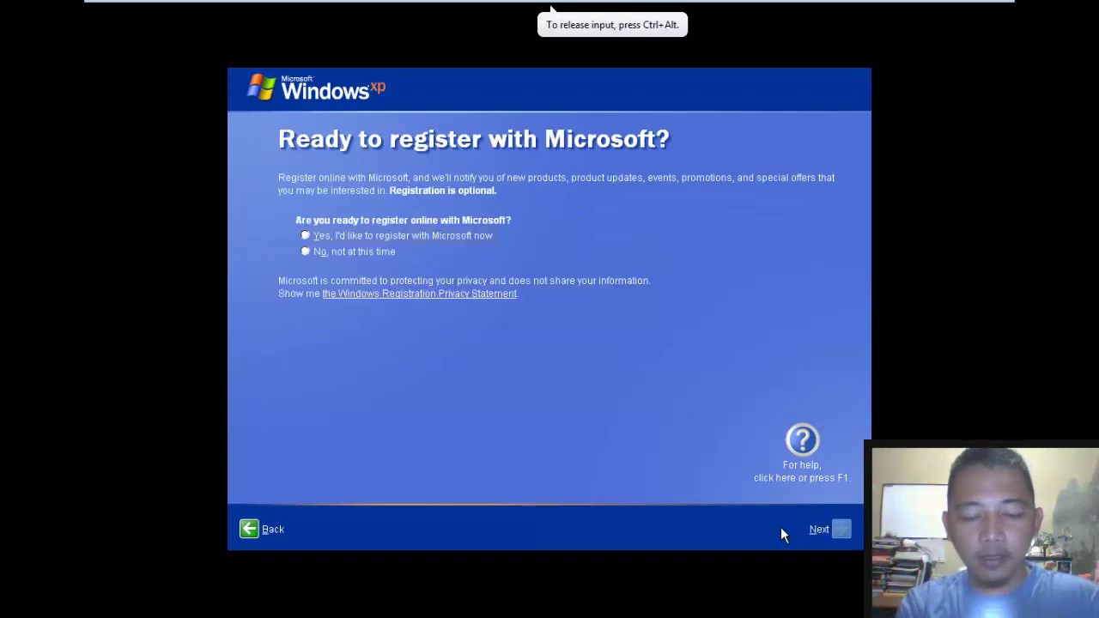
click(306, 251)
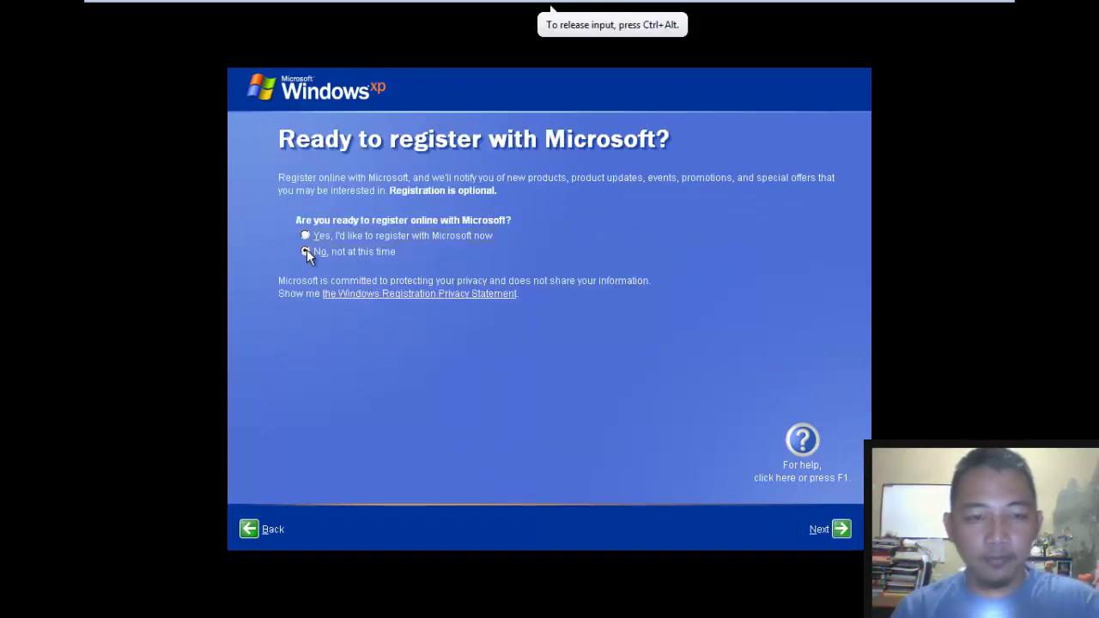
click(842, 529)
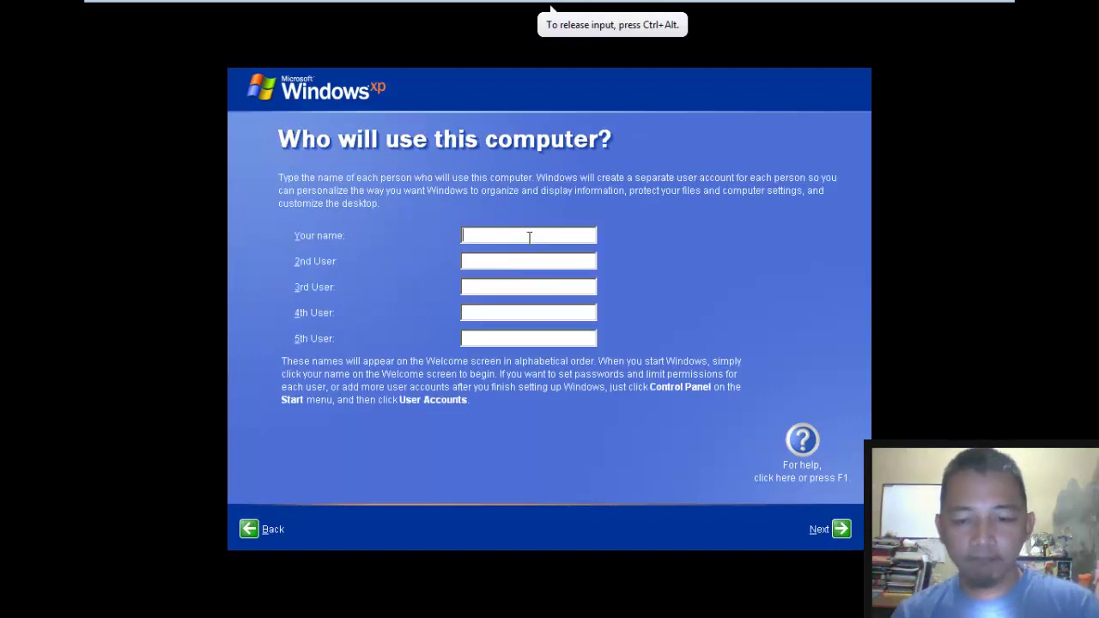
Step: Name the first user account "WINDOWS XP SP3" and finish the welcome wizard
text(WINDWOS)
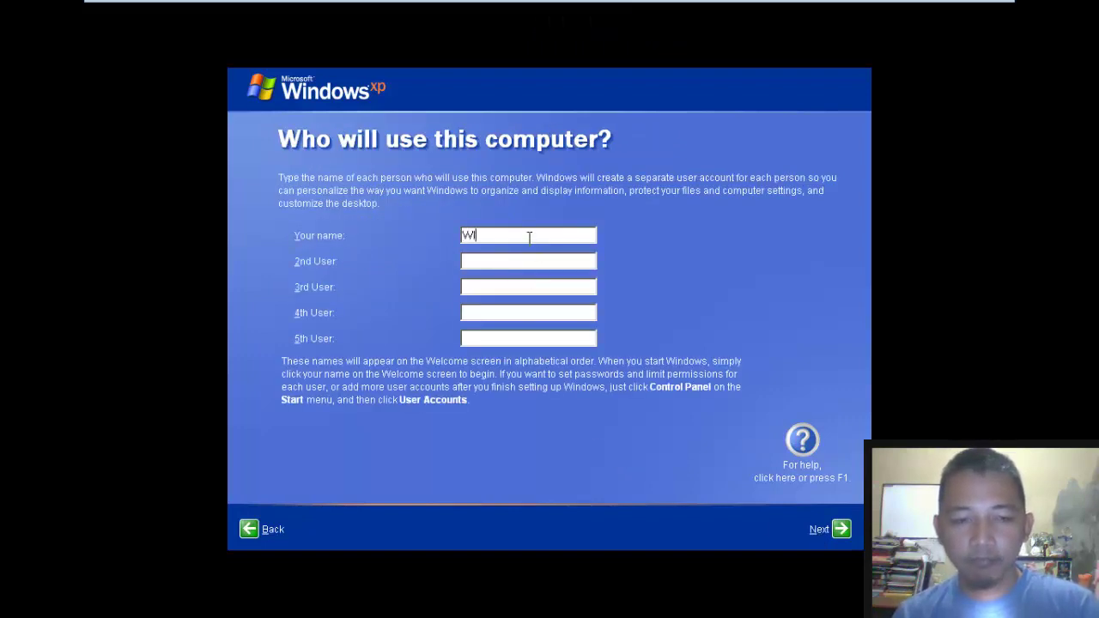
key(BackSpace)
key(BackSpace)
key(BackSpace)
text(OS)
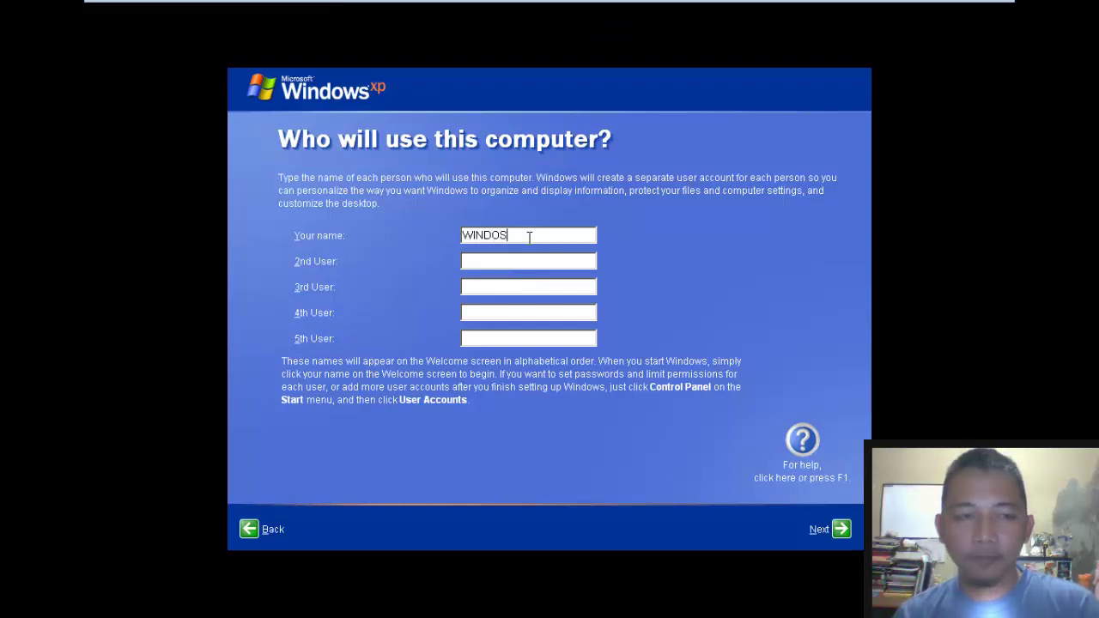
key(BackSpace)
text(WS)
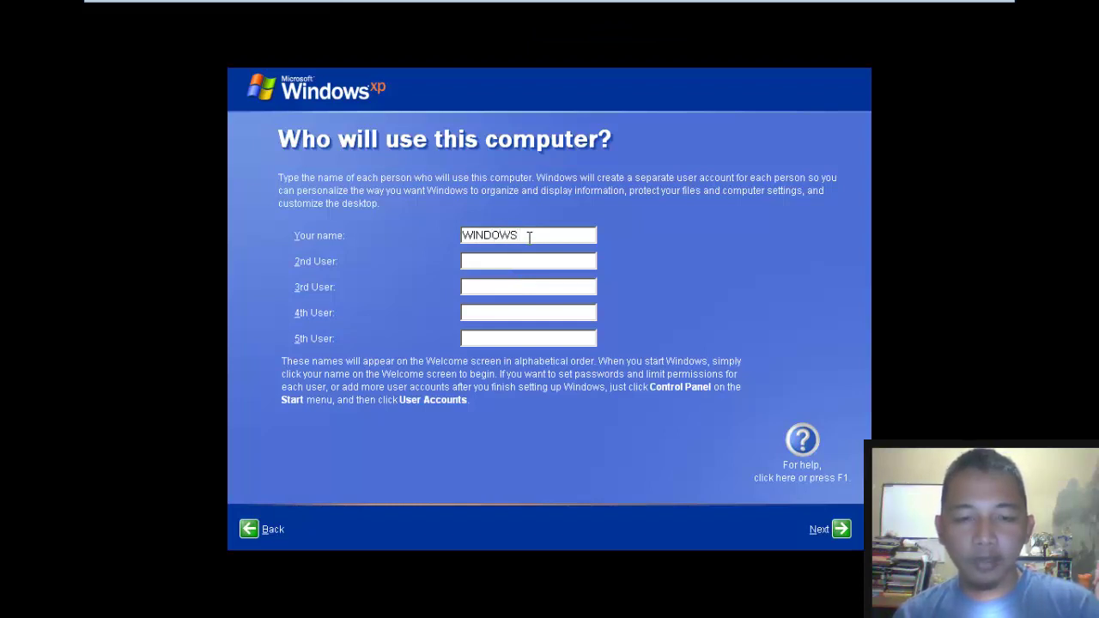
text( XP SP)
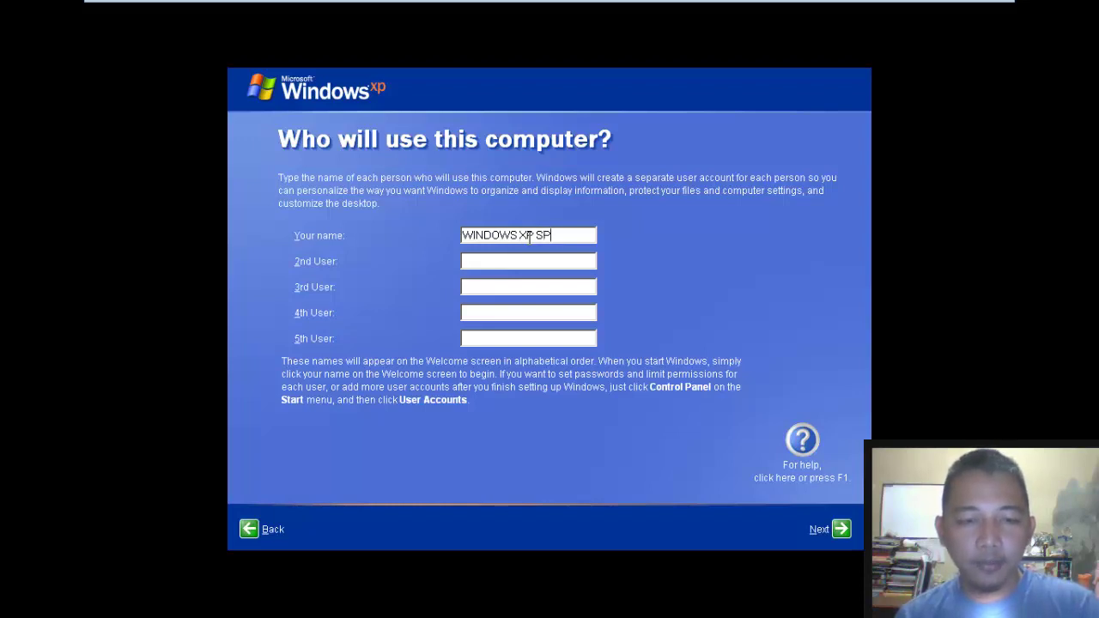
text(3)
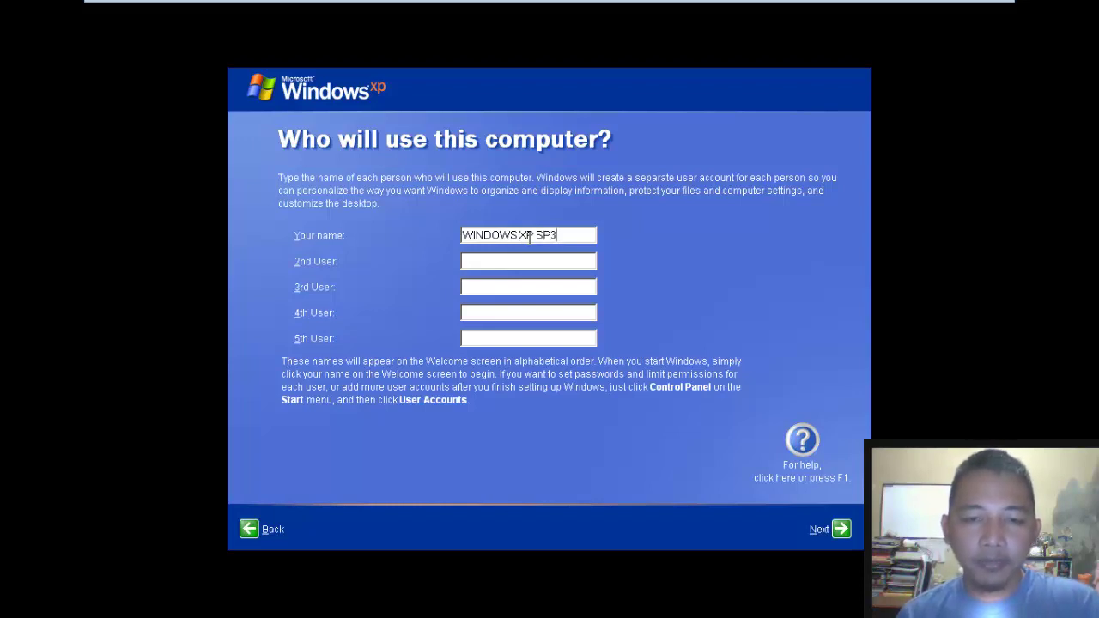
click(839, 529)
click(840, 530)
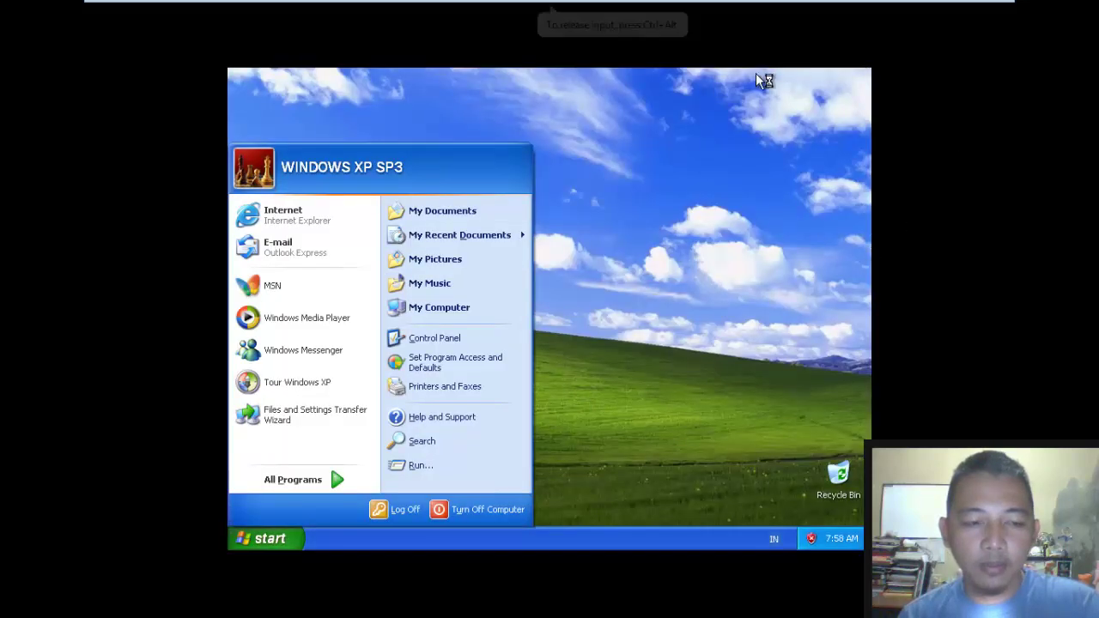
Step: Arrange the desktop icons so the Recycle Bin sits in the desktop's upper-left corner, and dismiss the computer risk notification
click(598, 329)
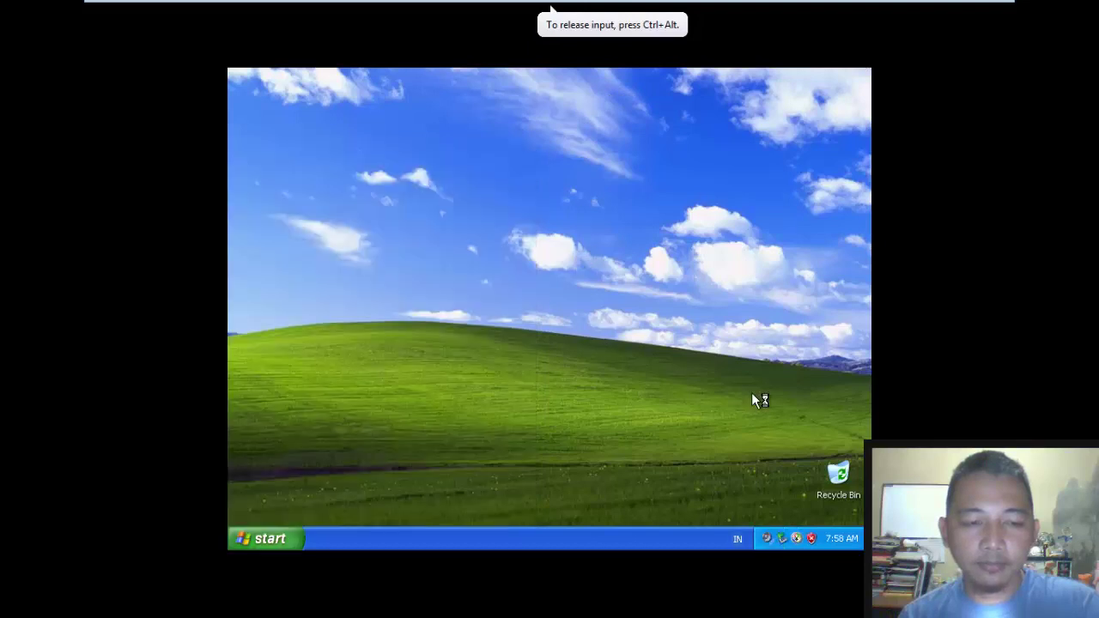
right_click(548, 156)
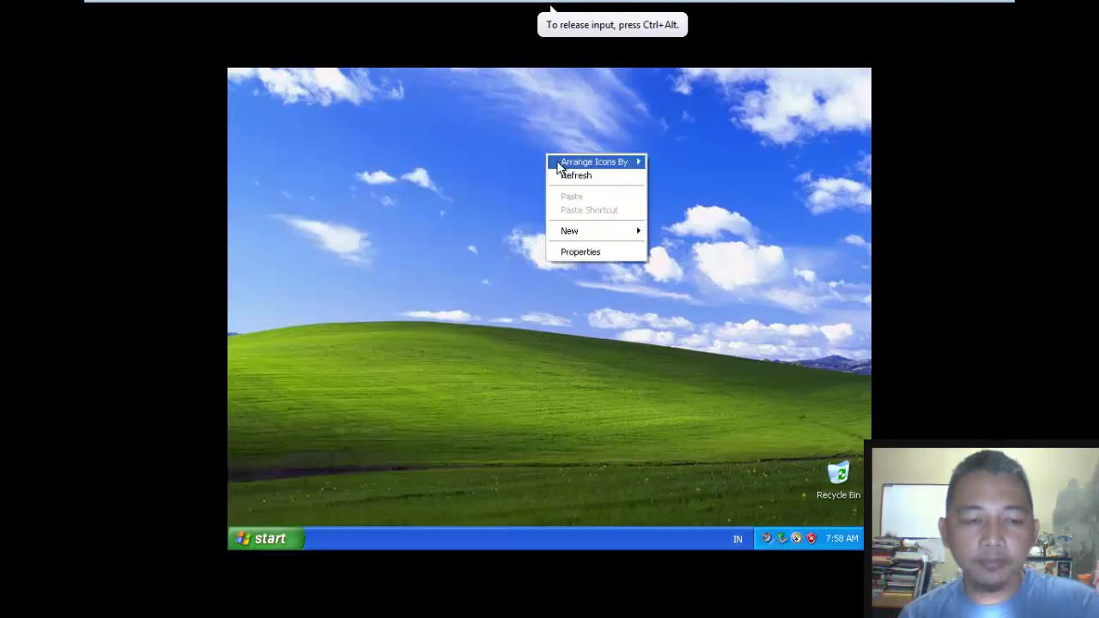
mouse_move(600, 162)
click(670, 237)
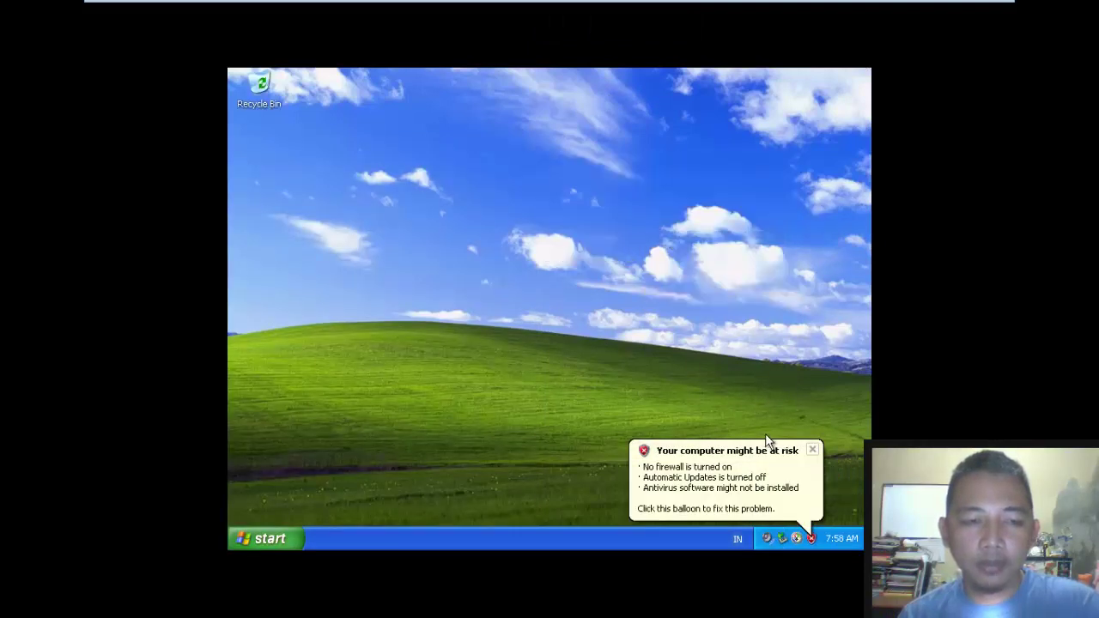
click(809, 454)
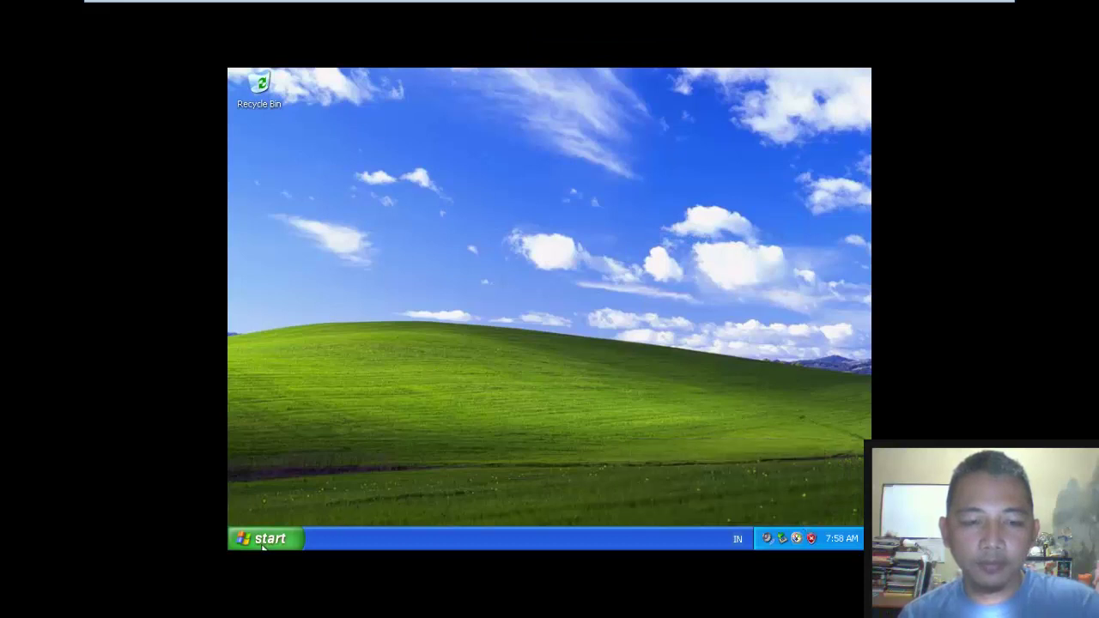
Step: Examine the installed programs in the Start menu, including the Startup group
click(263, 541)
click(635, 382)
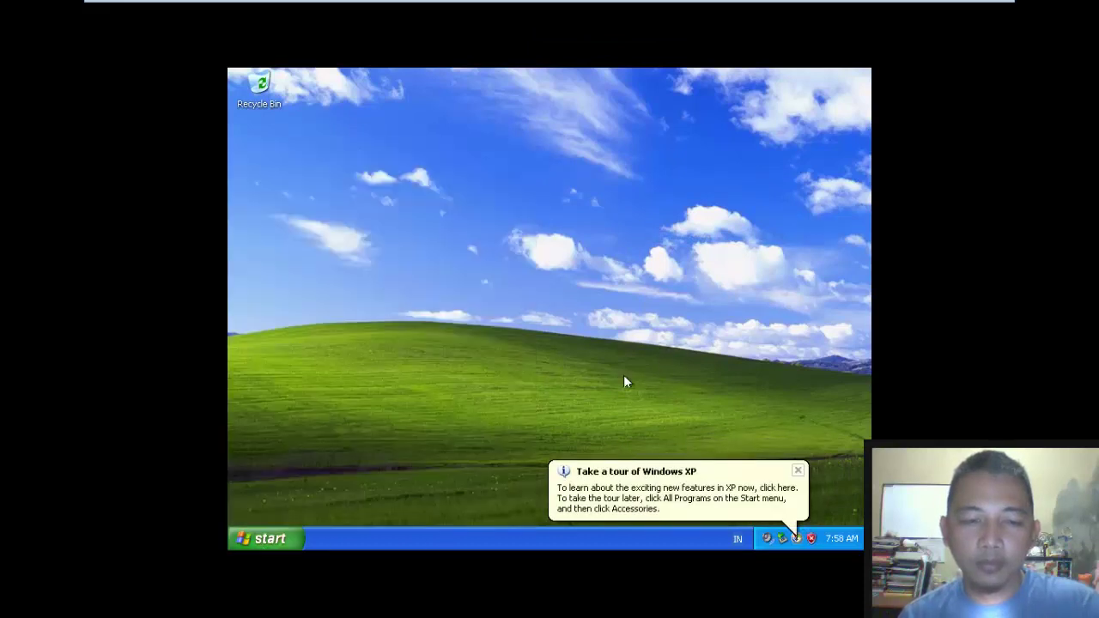
click(258, 541)
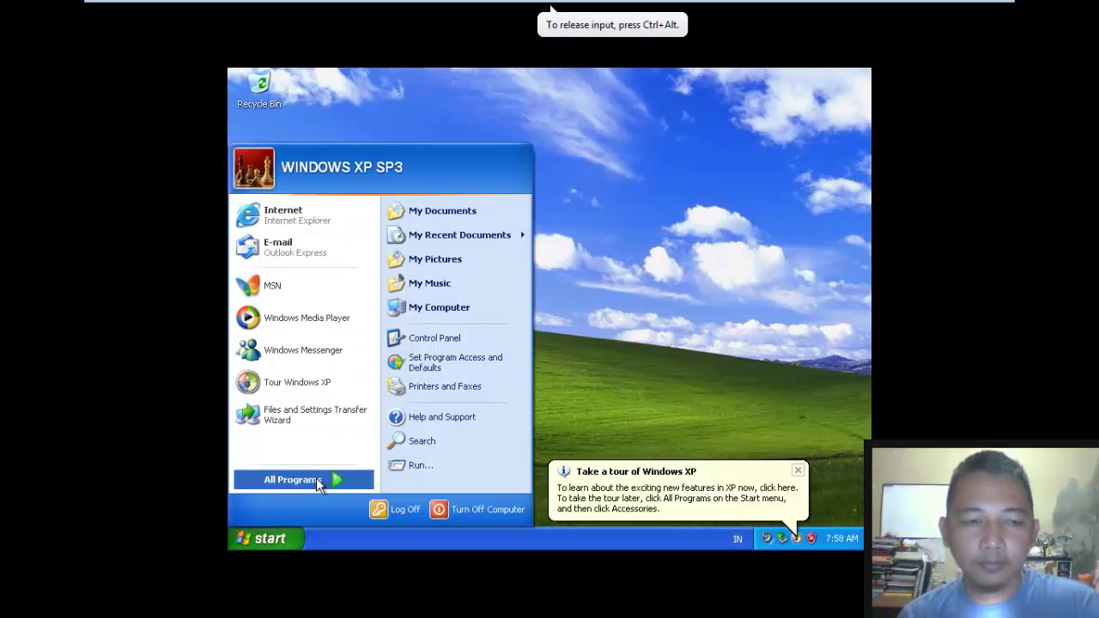
mouse_move(316, 478)
mouse_move(430, 314)
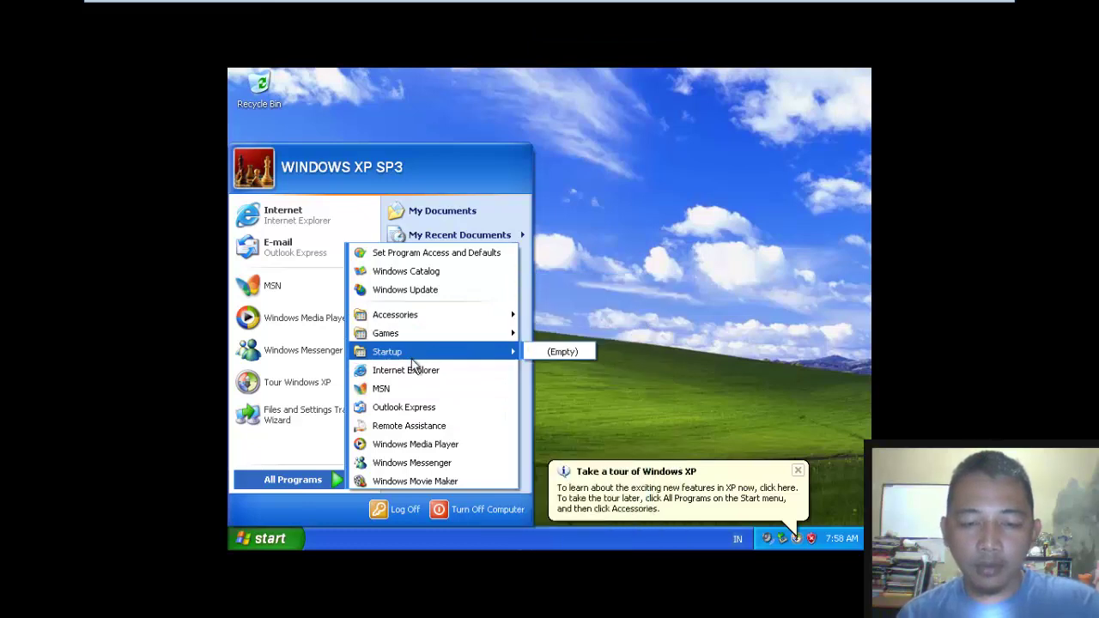
click(665, 251)
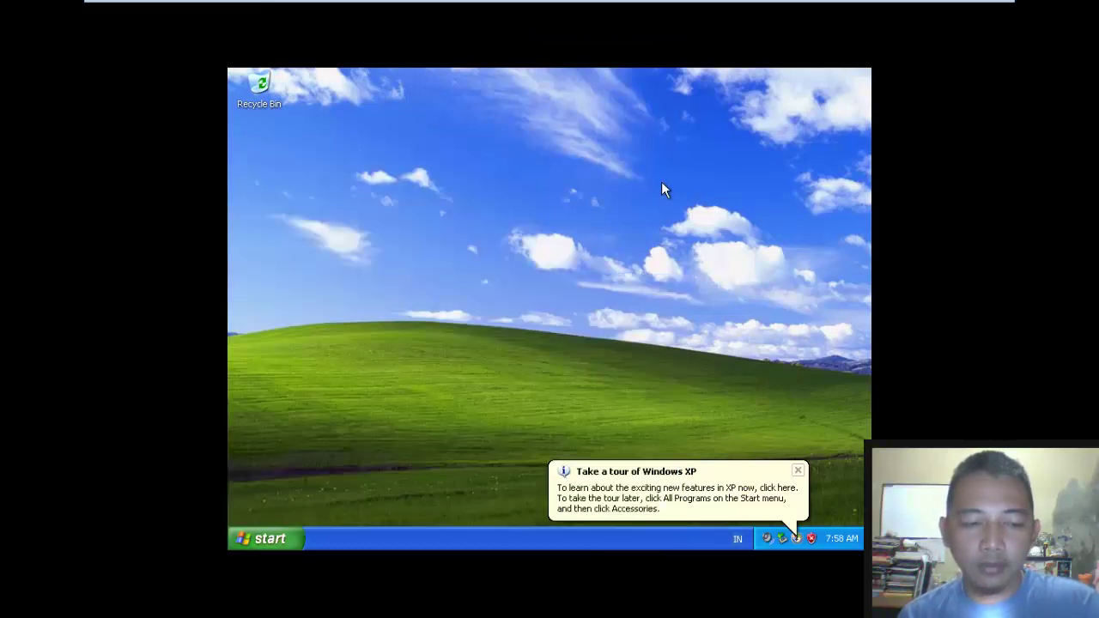
Step: Refresh the Windows XP desktop
right_click(397, 180)
click(426, 202)
right_click(427, 198)
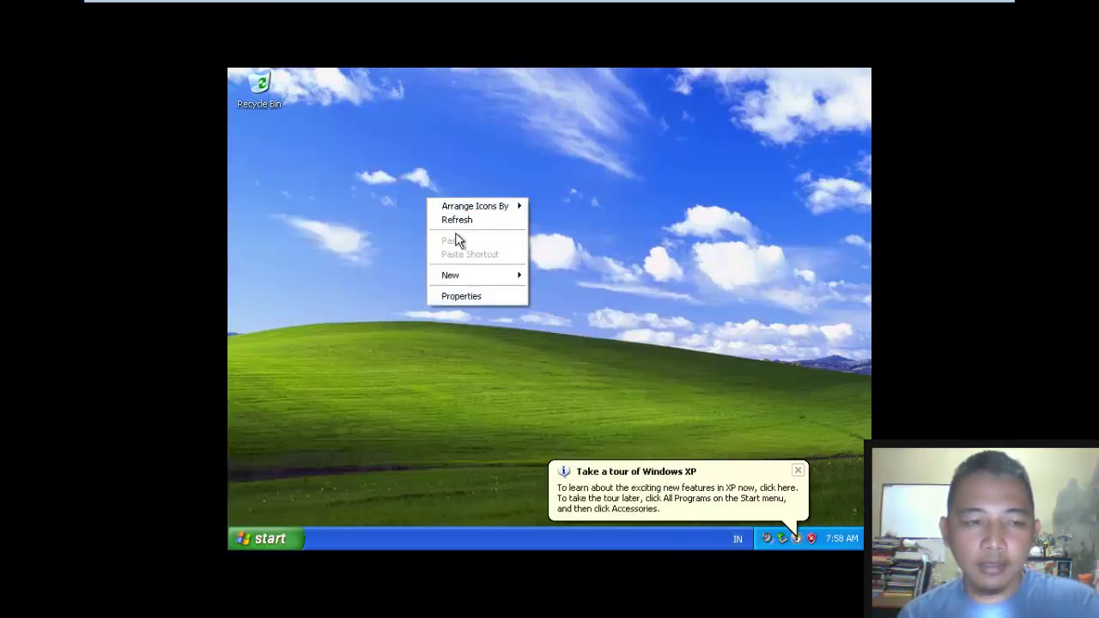
click(471, 220)
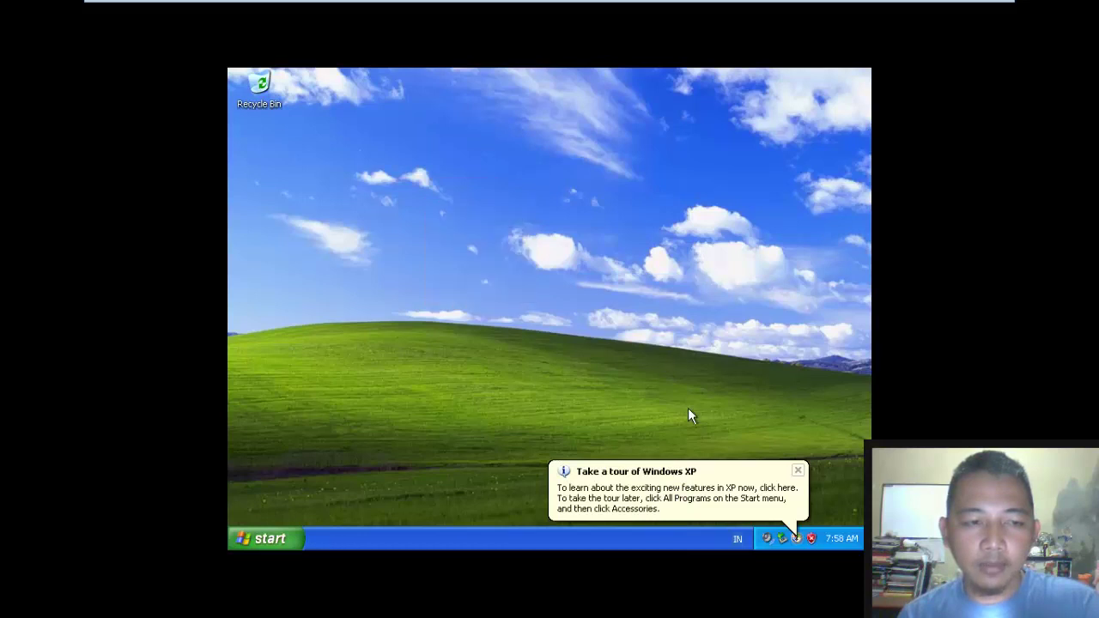
Step: Dismiss the Windows XP tour notification and refresh the desktop twice
click(797, 472)
right_click(443, 308)
click(471, 326)
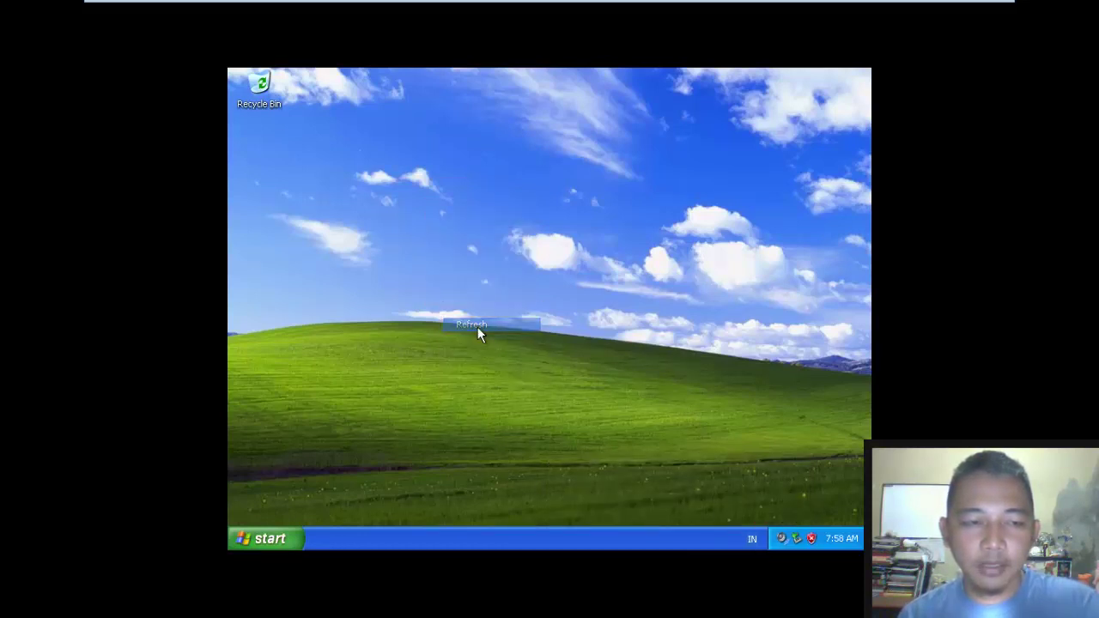
right_click(484, 322)
click(495, 347)
click(255, 540)
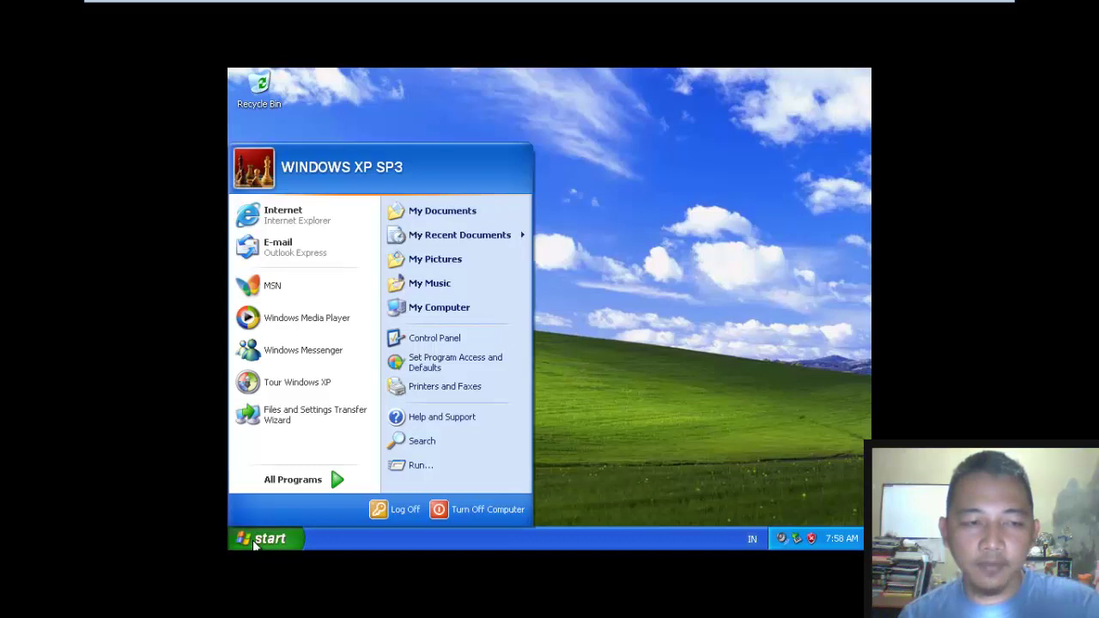
mouse_move(264, 487)
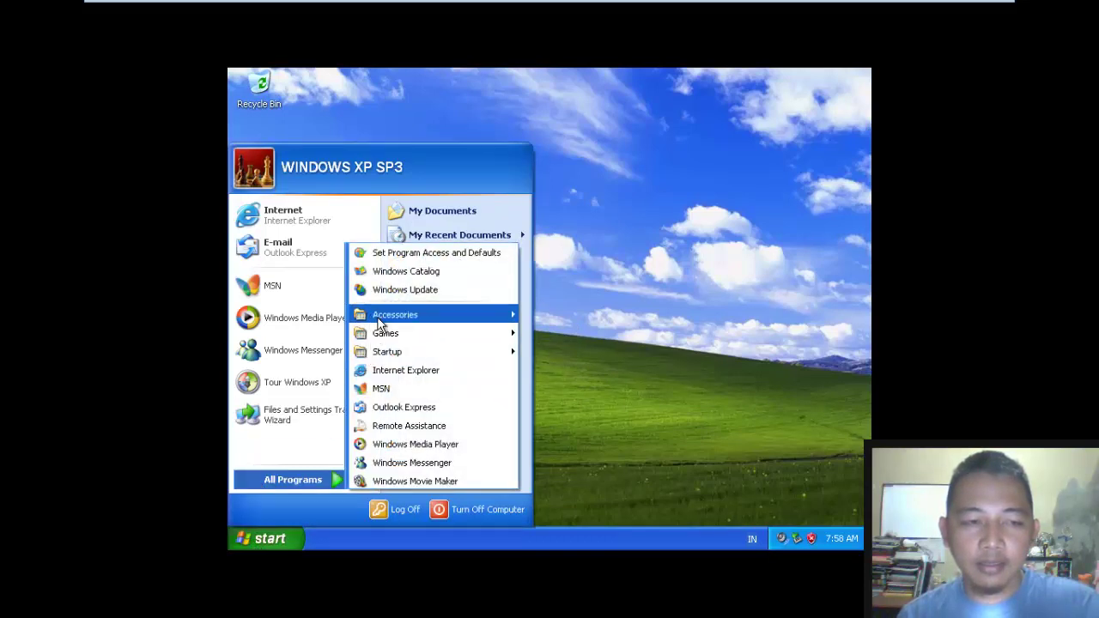
mouse_move(382, 319)
click(771, 312)
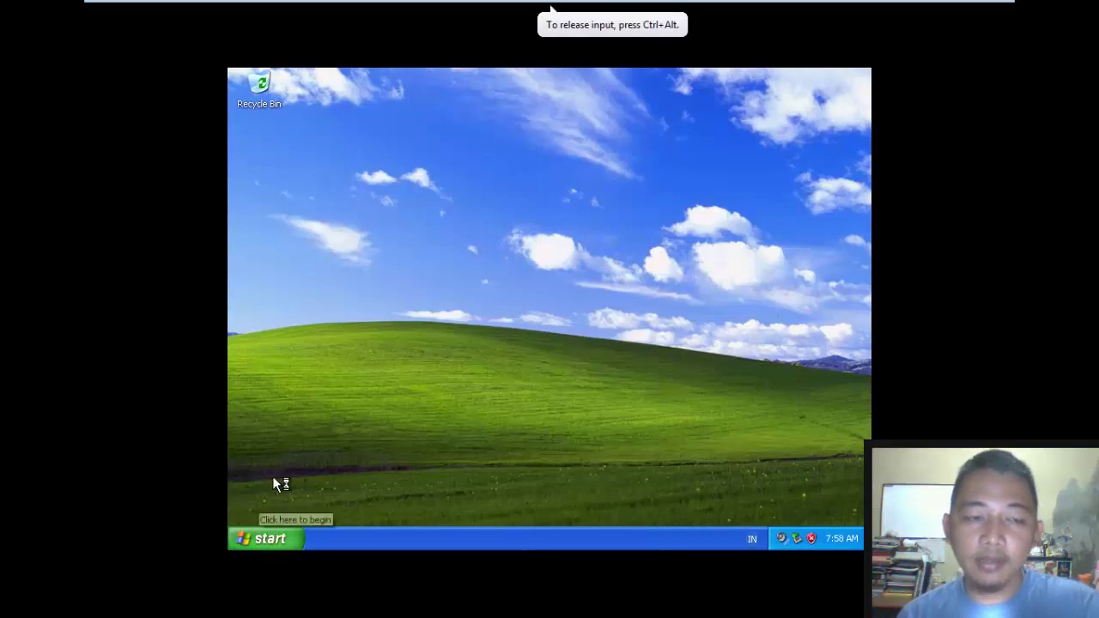
Step: Explore the system (C:) drive in a folder-tree window and show its hidden contents
right_click(260, 539)
click(279, 466)
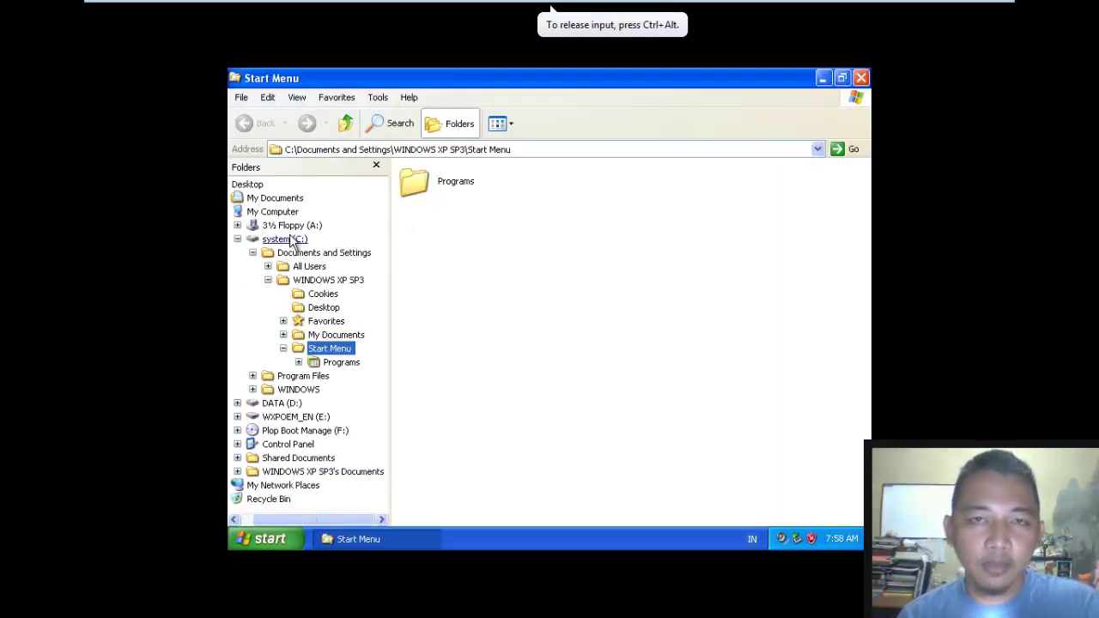
click(253, 253)
click(238, 239)
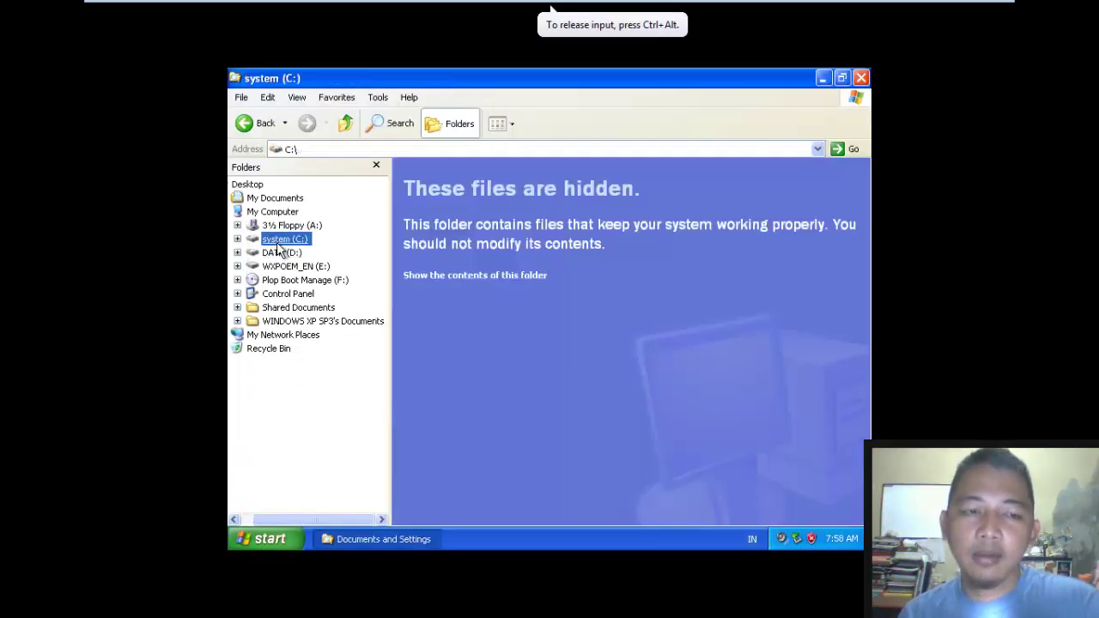
click(409, 276)
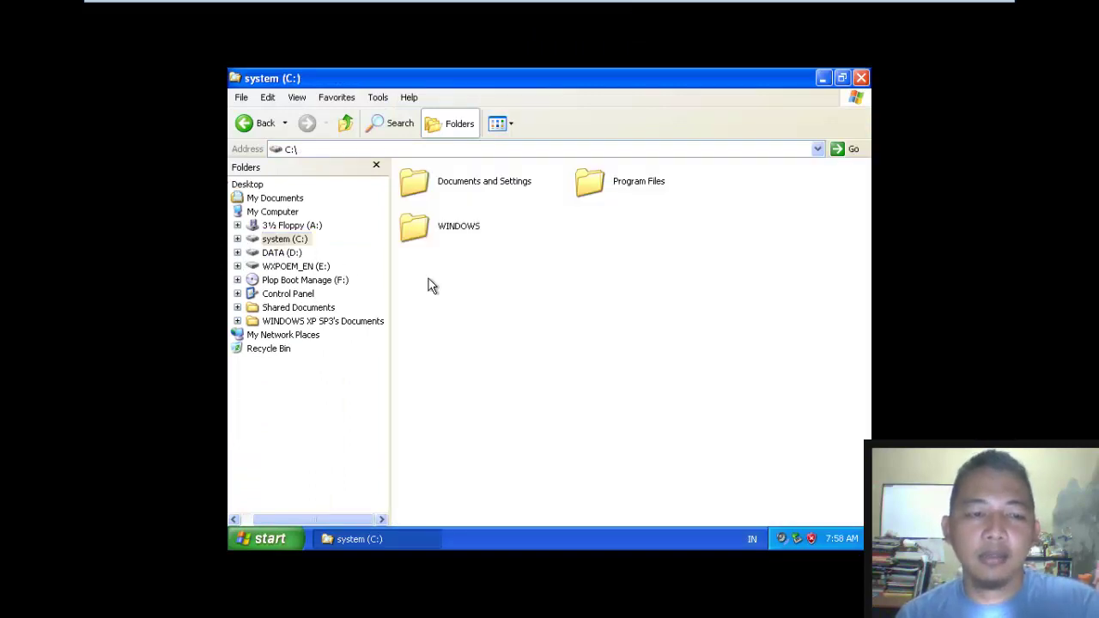
Step: Examine the contents of the DATA (D:), WXPOEM_EN (E:) and Plop Boot Manage (F:) drives, and close the window
click(288, 253)
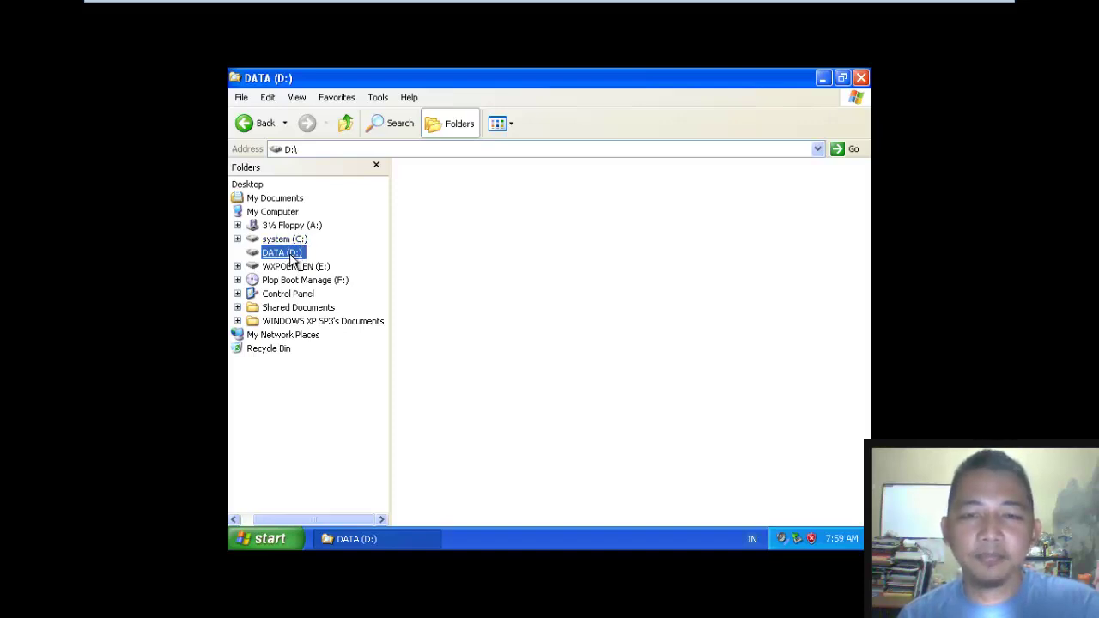
click(292, 266)
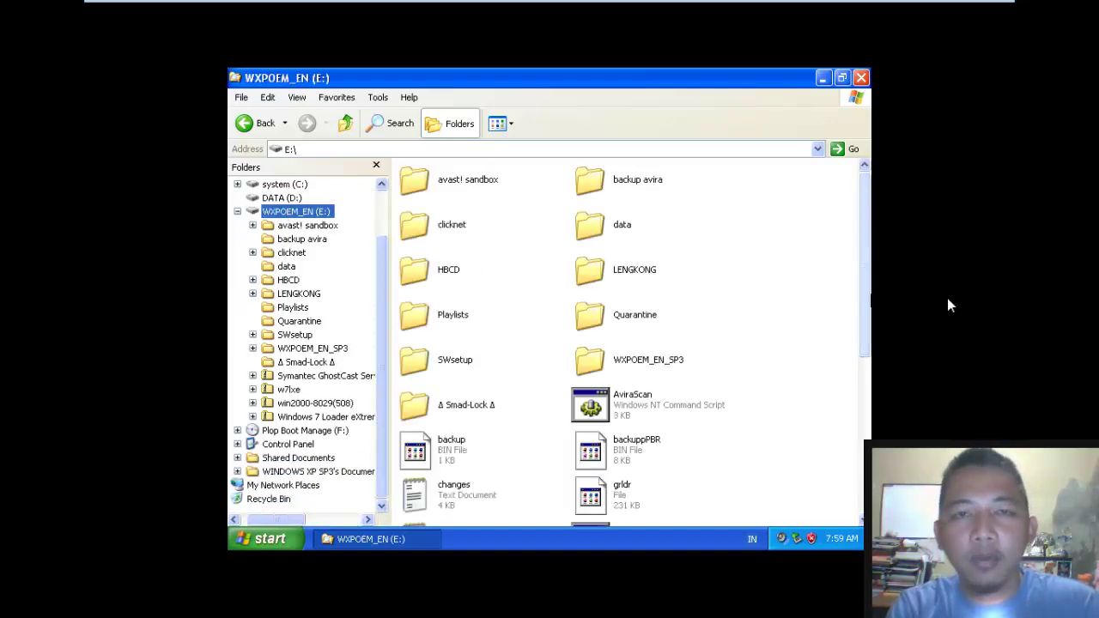
click(781, 307)
scroll(786, 307, down, 5)
scroll(787, 306, up, 5)
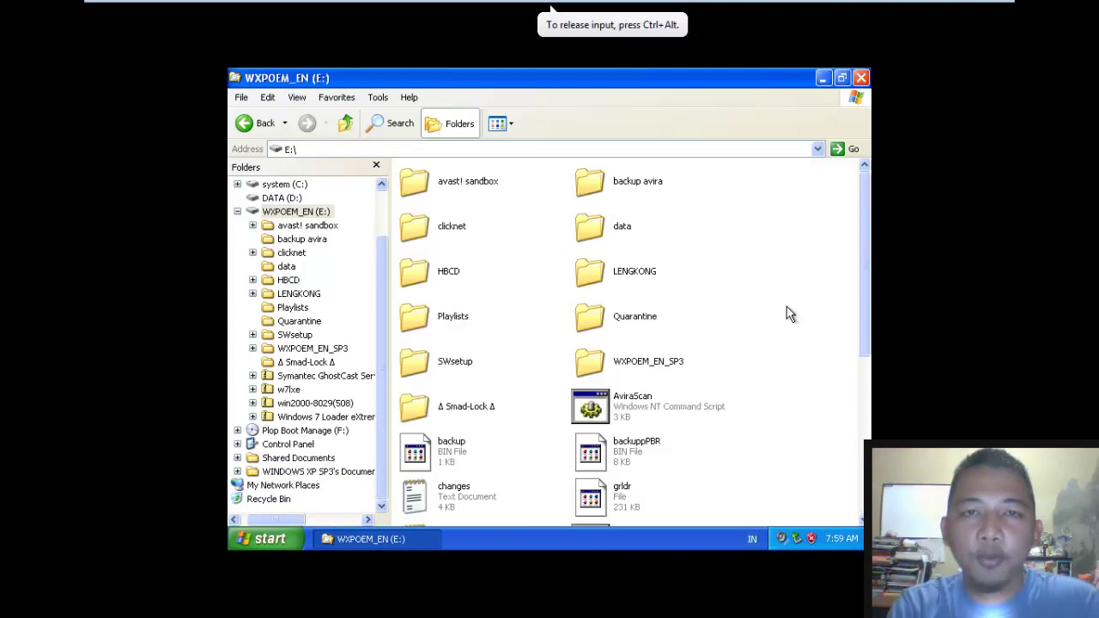
click(237, 211)
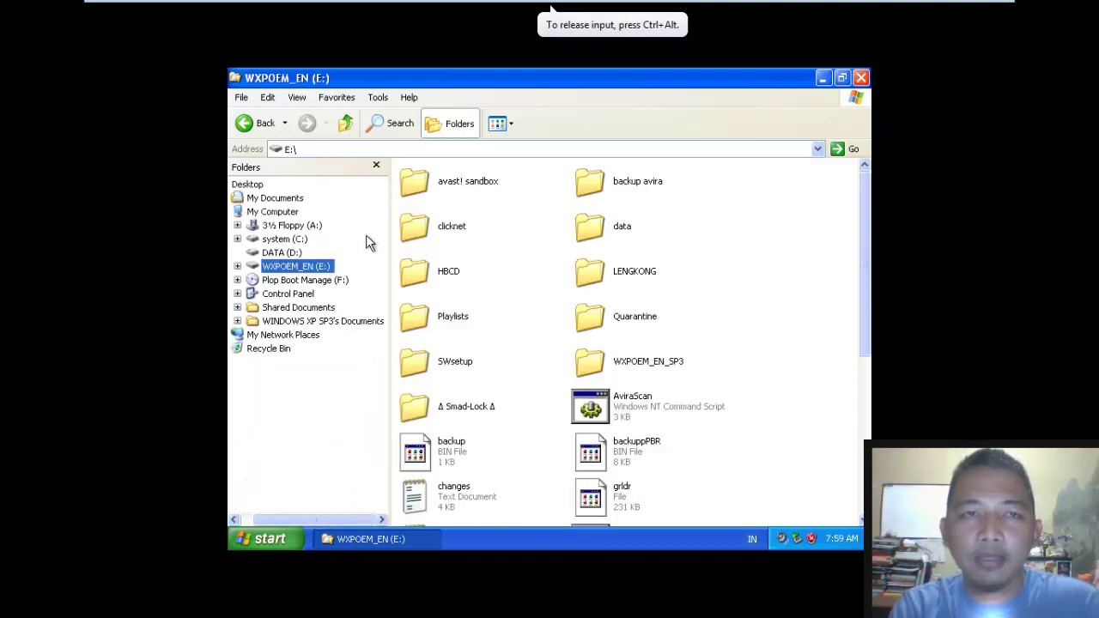
click(303, 284)
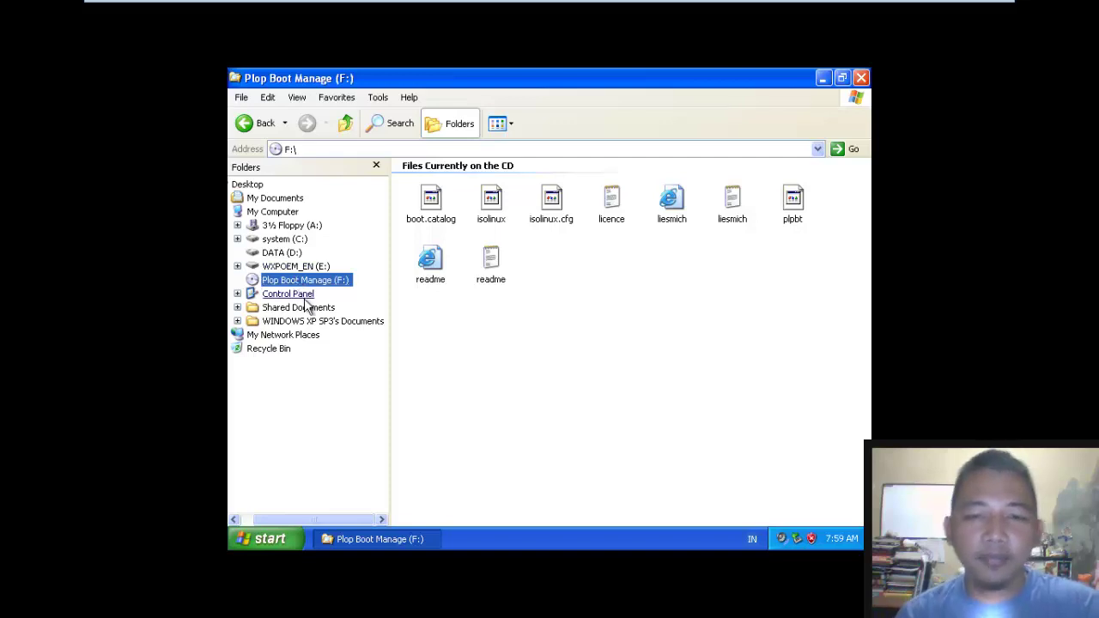
click(861, 78)
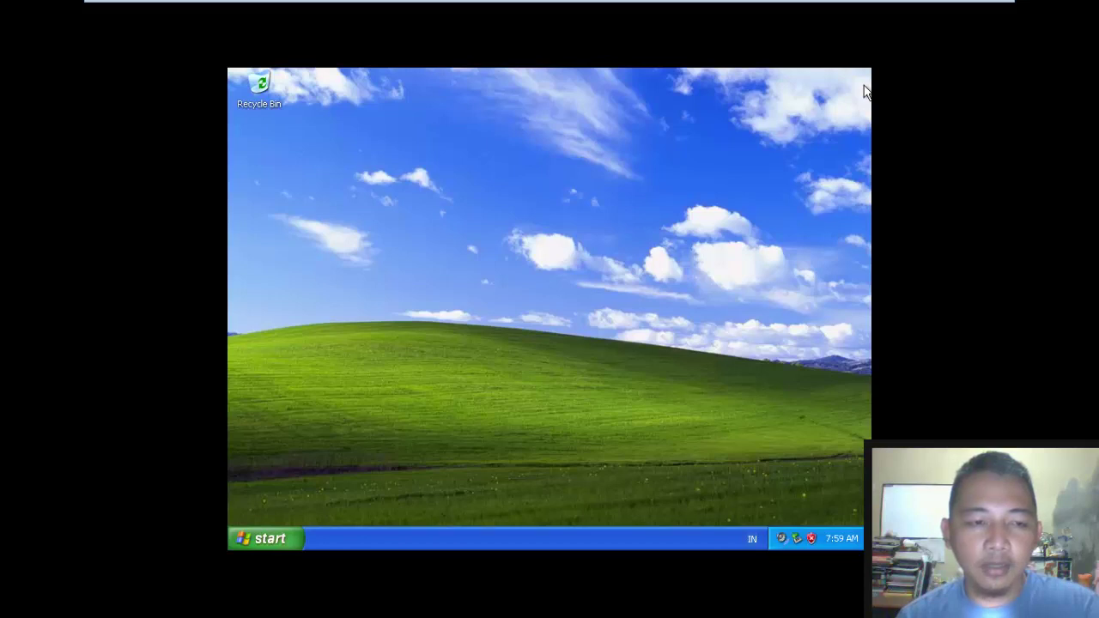
Step: Refresh the Windows XP desktop twice
right_click(634, 125)
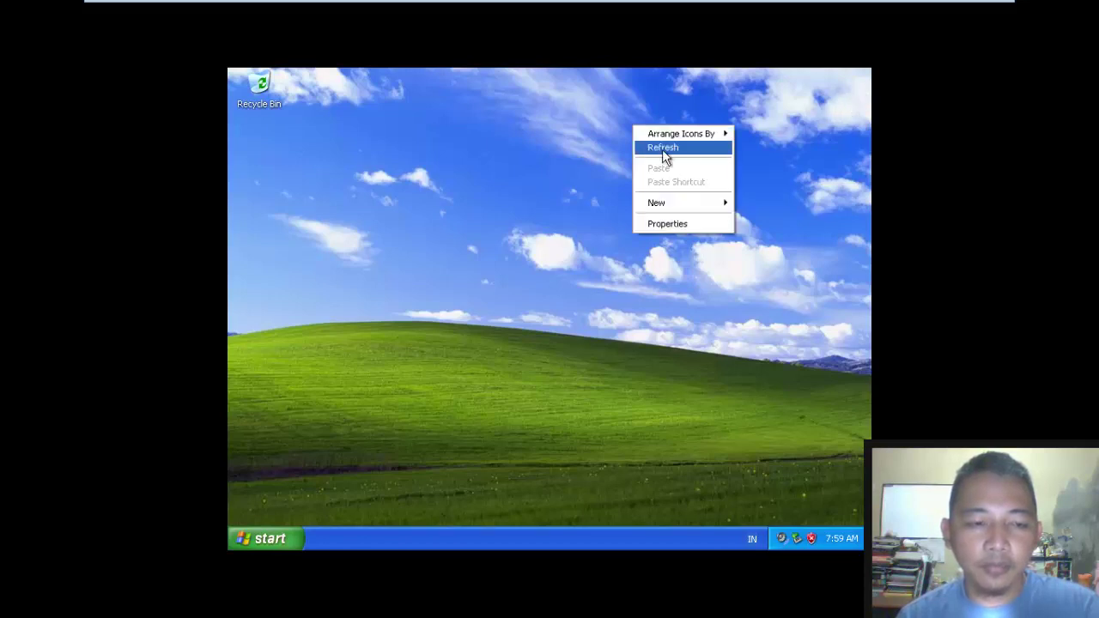
click(662, 149)
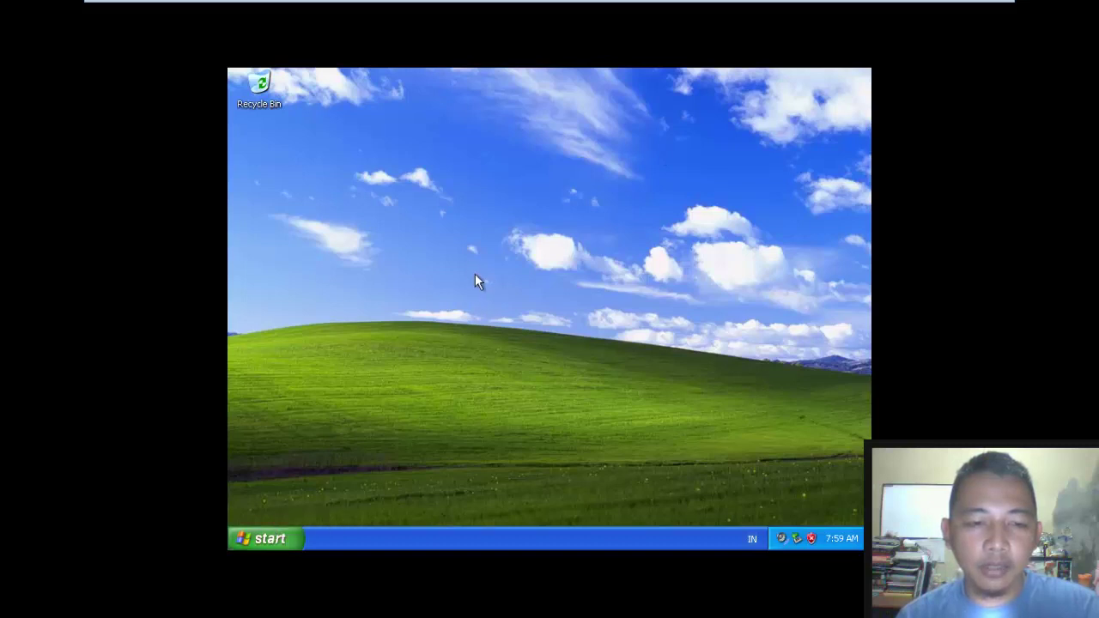
right_click(457, 216)
click(468, 237)
Step: Open the SWsetup\SP52722 folder on the WXPOEM_EN (E:) drive in a file explorer window
right_click(284, 543)
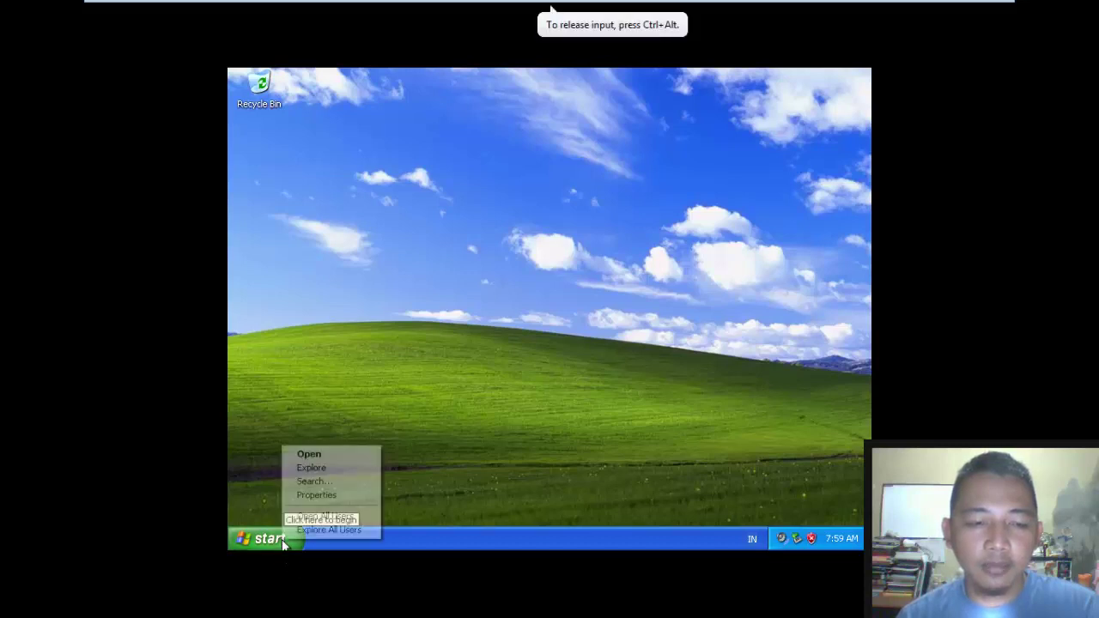
click(311, 468)
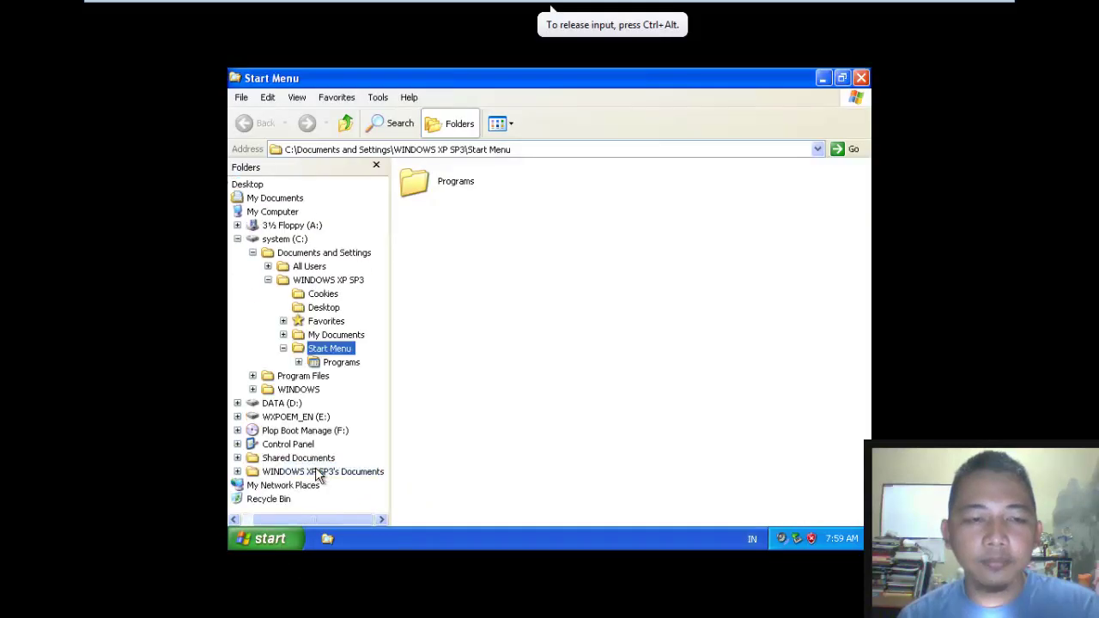
click(238, 239)
click(284, 266)
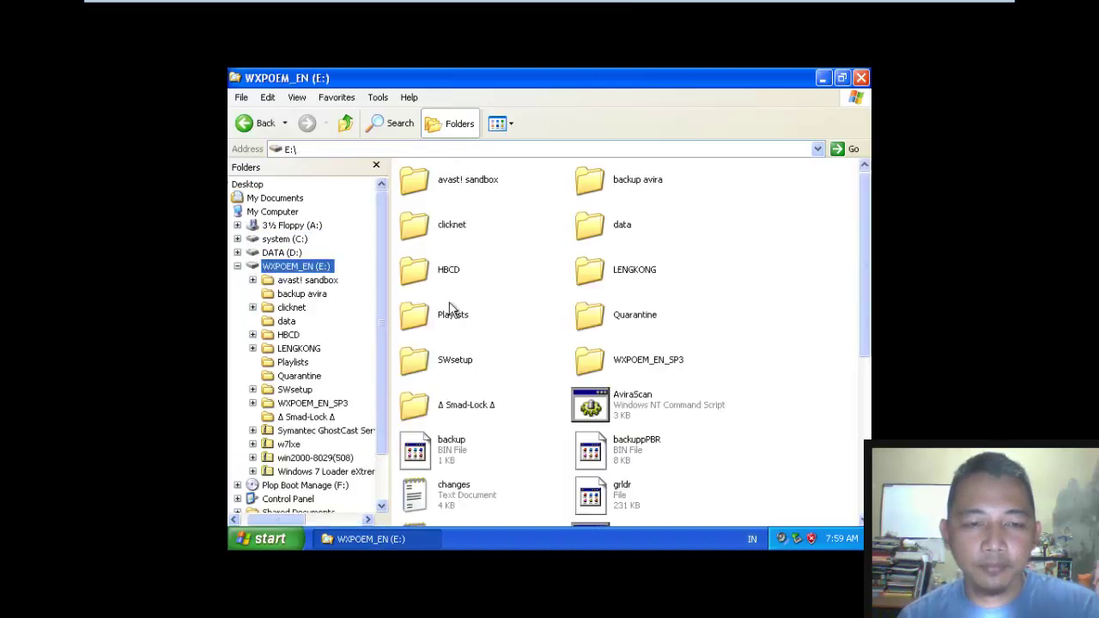
drag(388, 321, 384, 345)
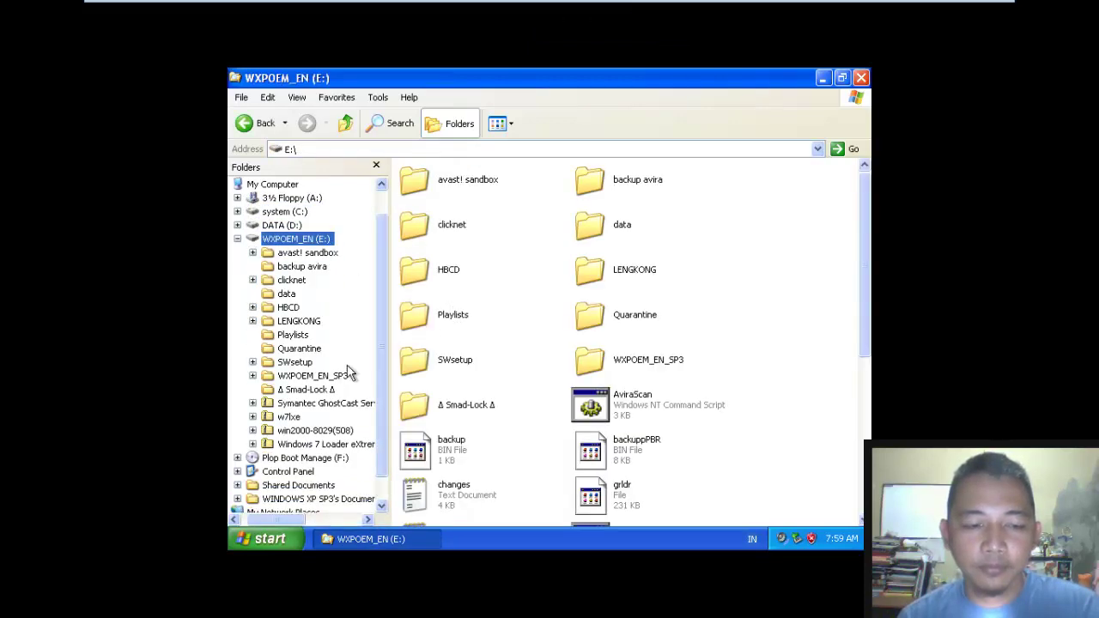
click(313, 364)
click(309, 376)
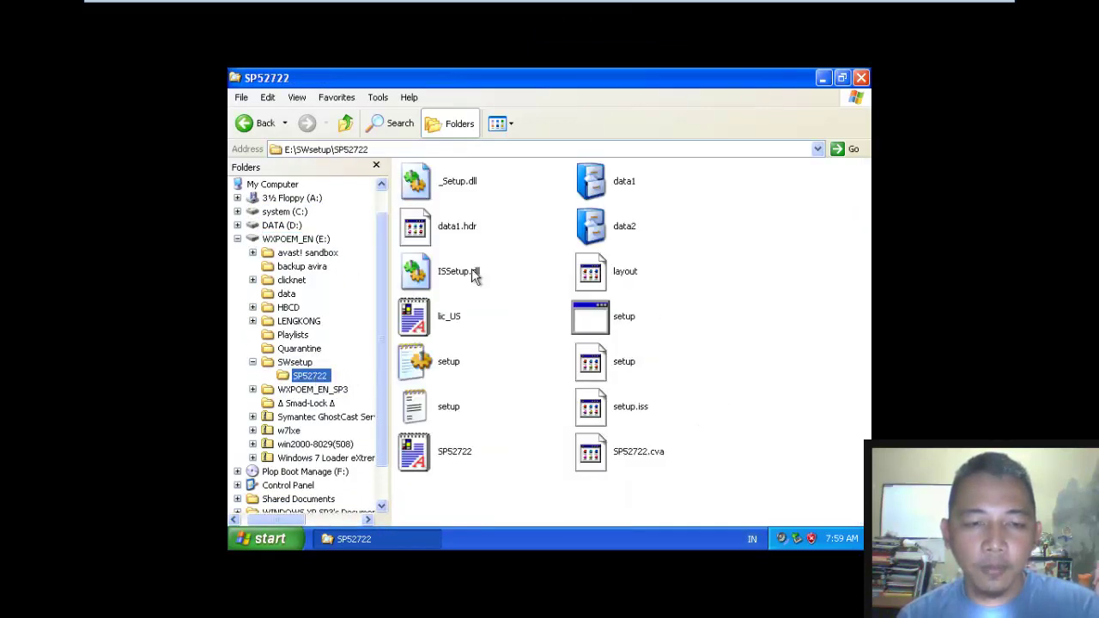
Step: Try to run Setup.exe from the SP52722 folder, decline to continue without .NET Framework, and close the folder window
click(588, 320)
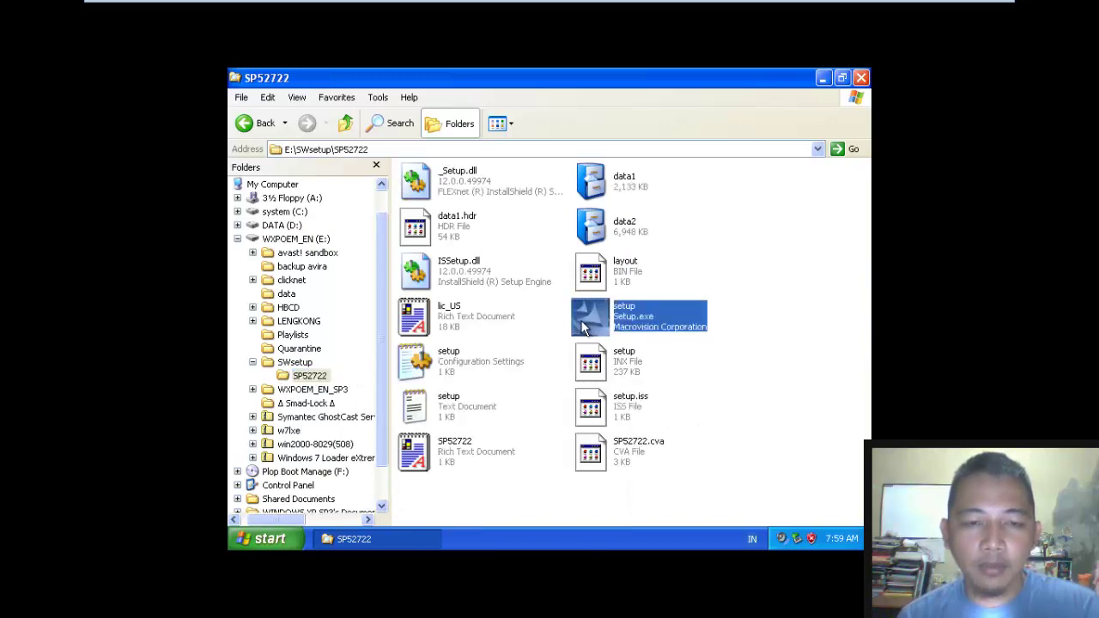
mouse_move(583, 320)
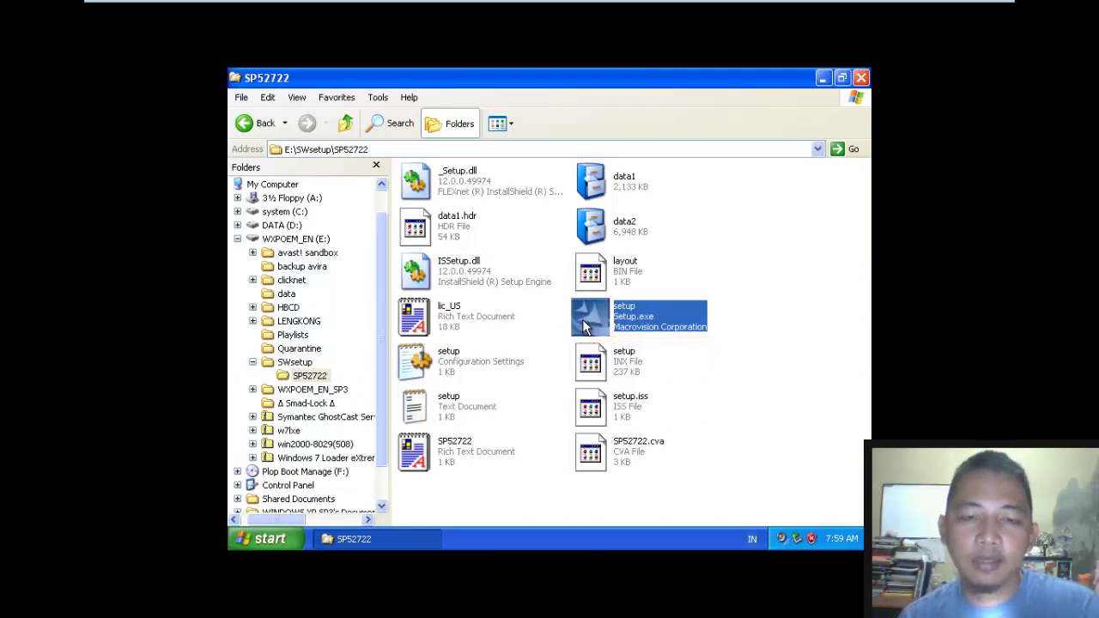
double_click(583, 319)
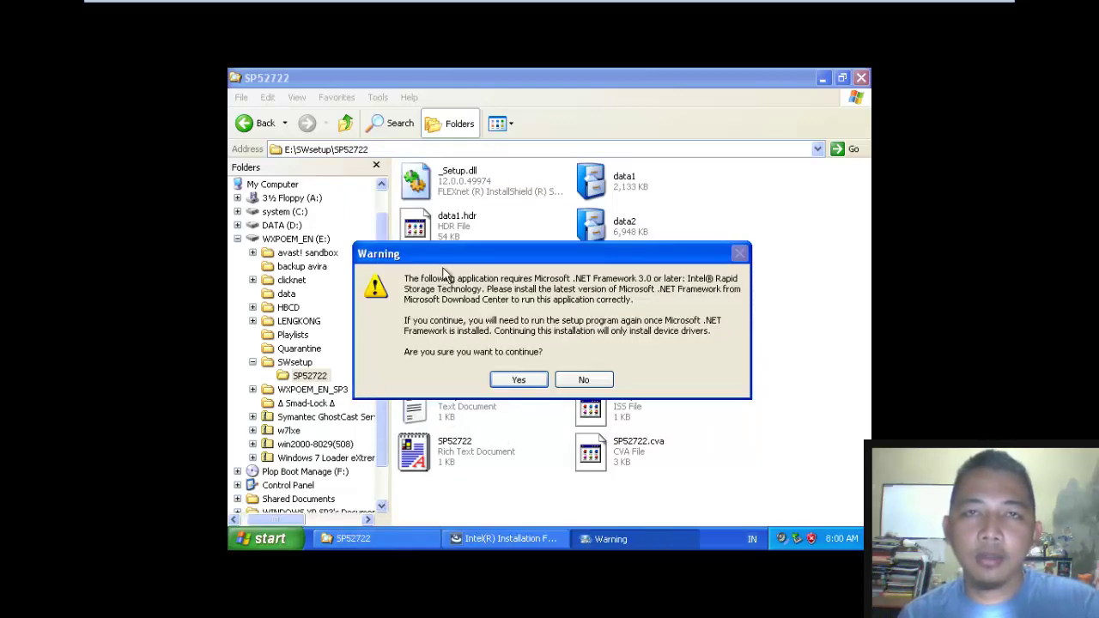
drag(455, 257, 502, 206)
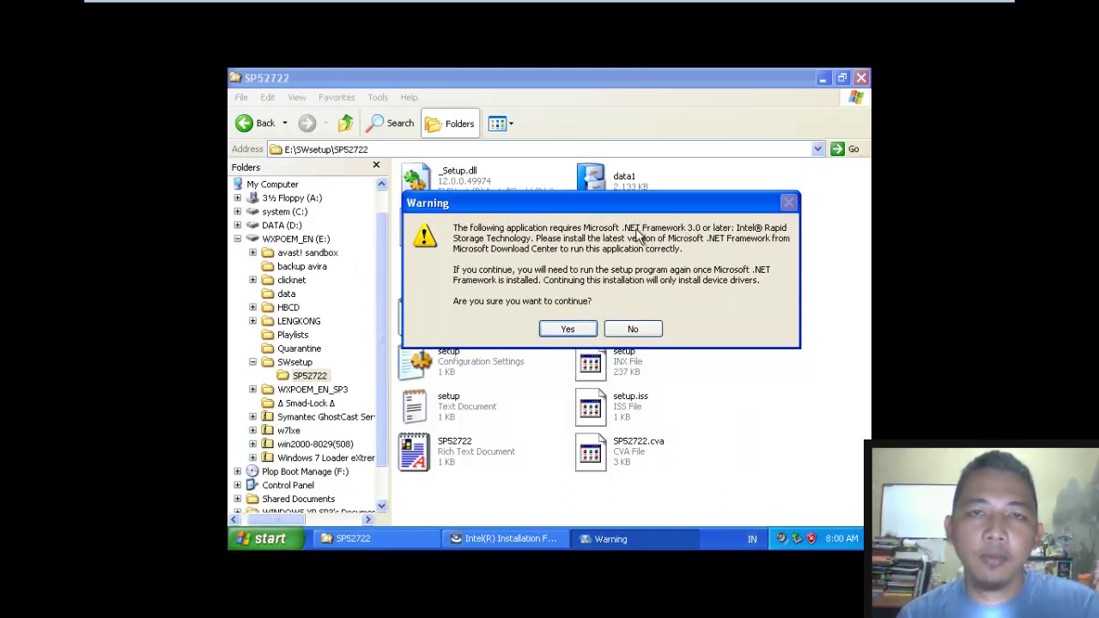
click(615, 329)
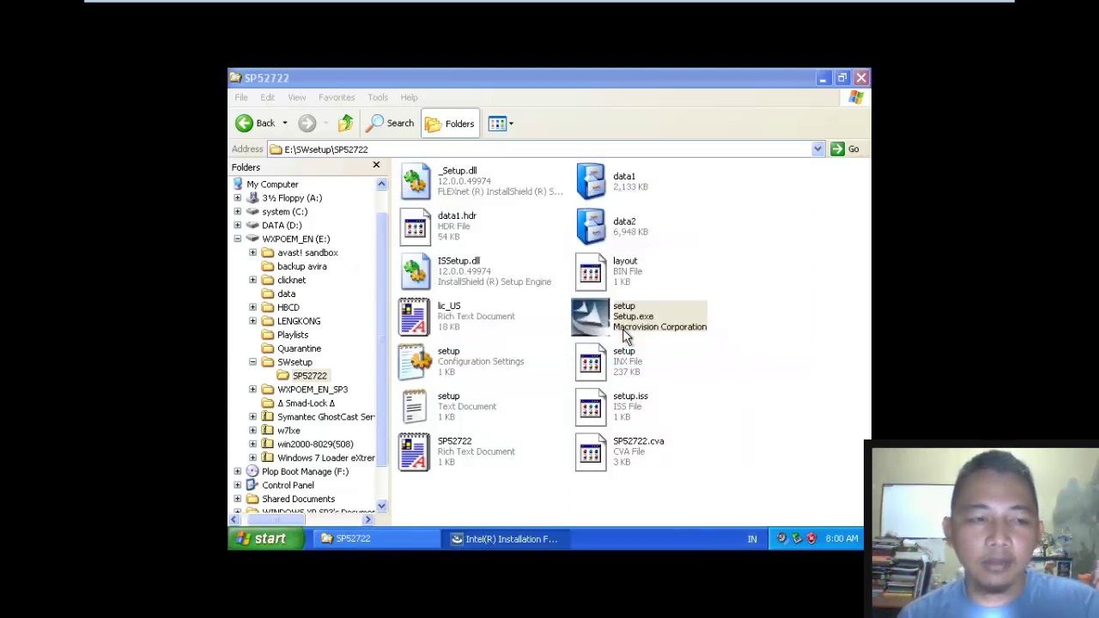
click(253, 364)
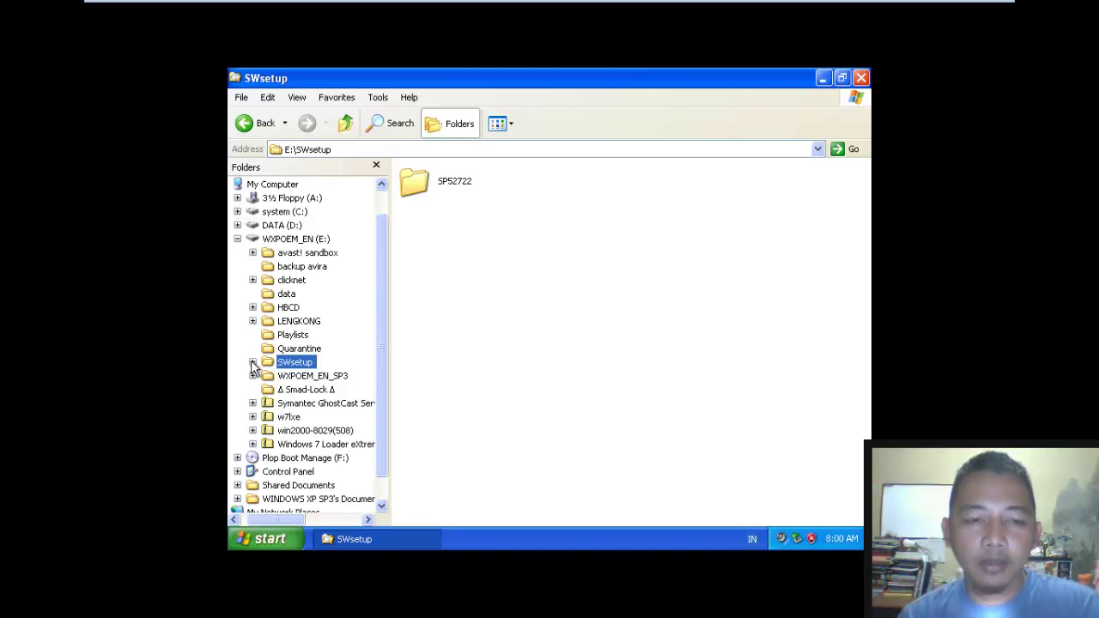
click(238, 239)
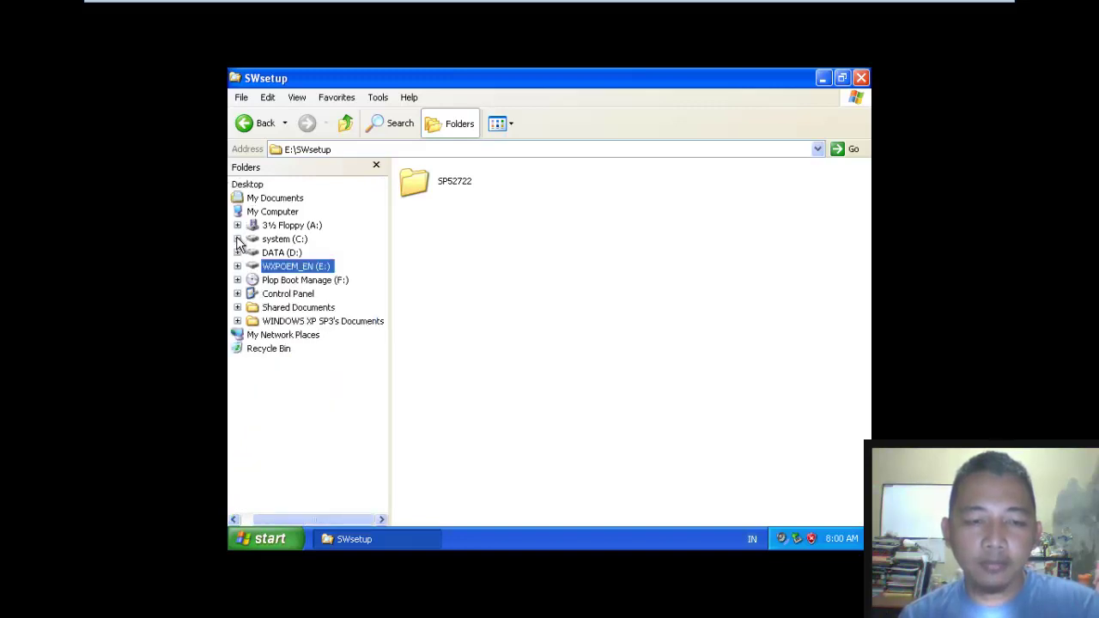
click(861, 77)
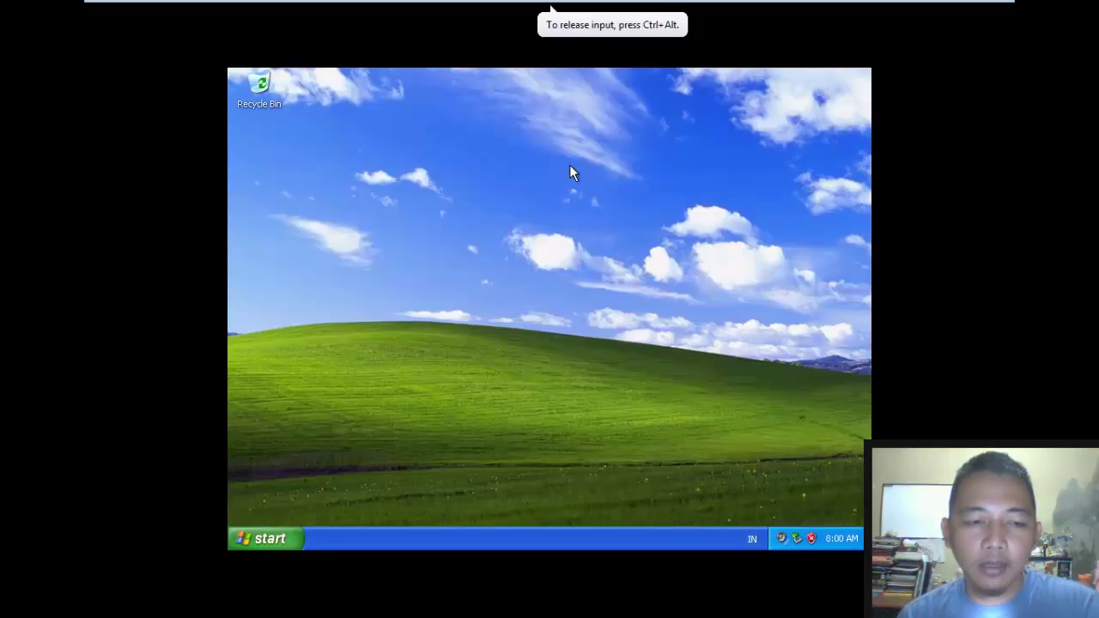
Step: Refresh the empty desktop twice more
right_click(569, 164)
click(587, 187)
right_click(458, 161)
click(477, 181)
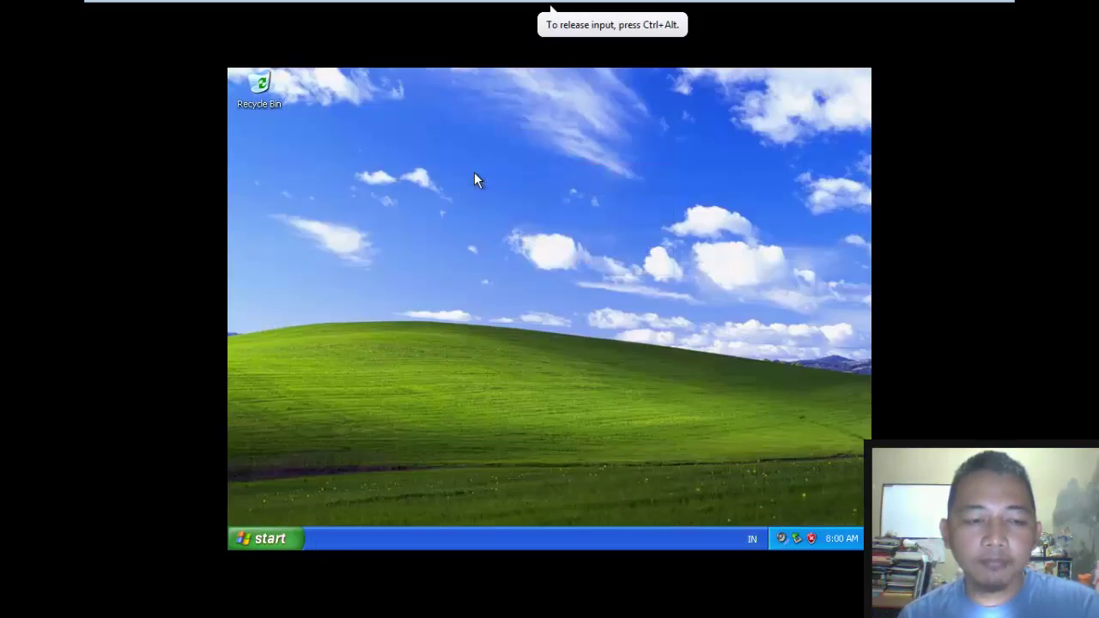
Step: Open Device Manager from My Computer's system properties and collapse the SCSI and RAID controllers category
click(268, 539)
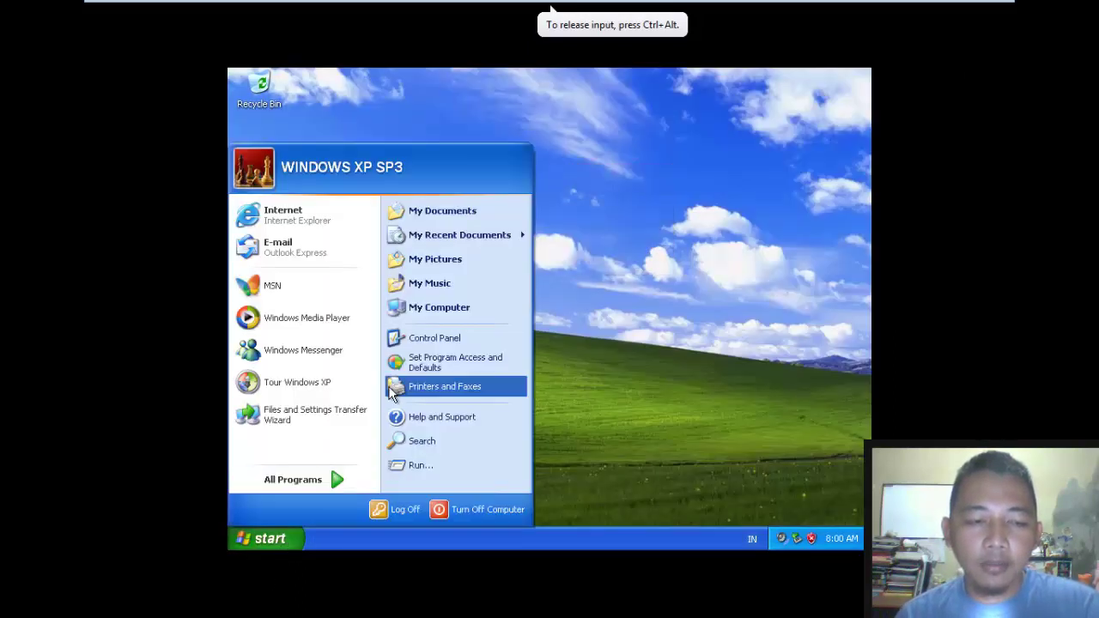
right_click(431, 311)
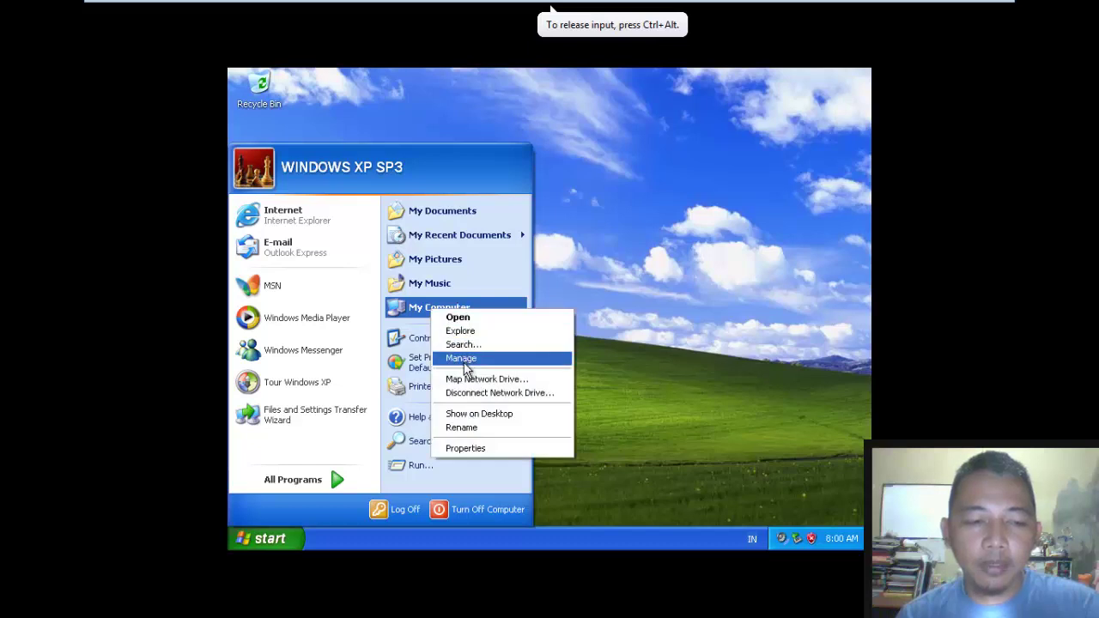
click(467, 453)
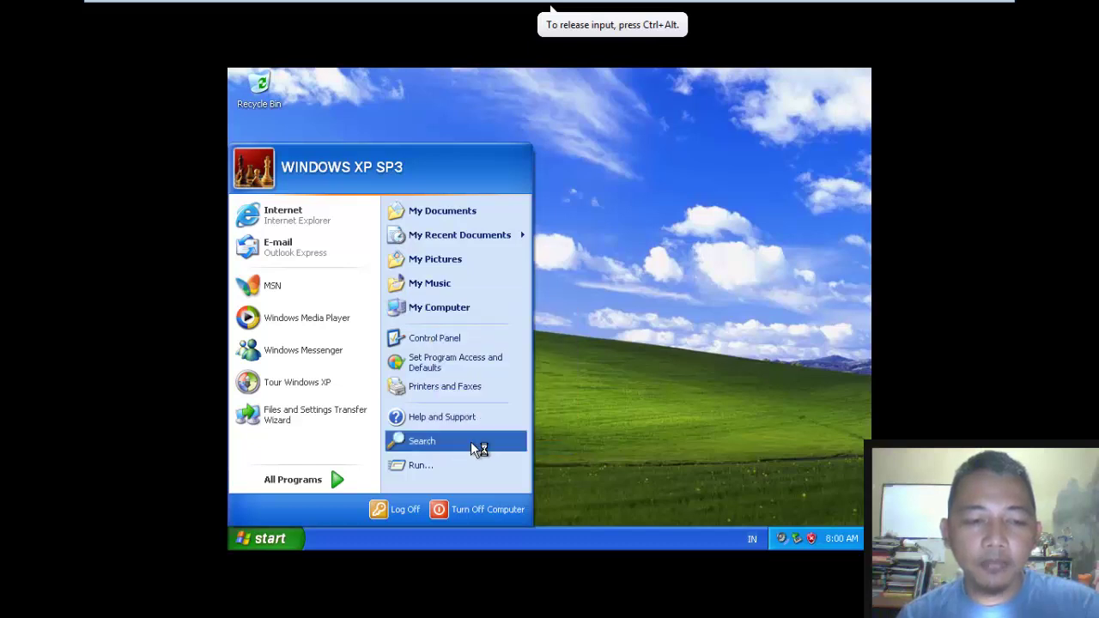
drag(498, 146, 526, 128)
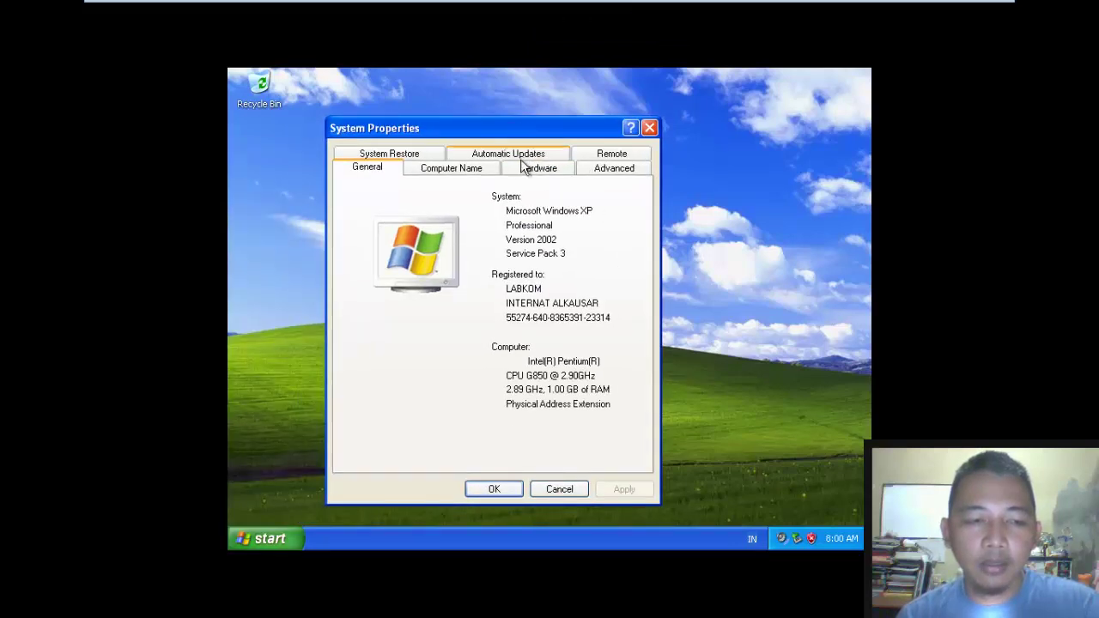
click(531, 168)
click(562, 255)
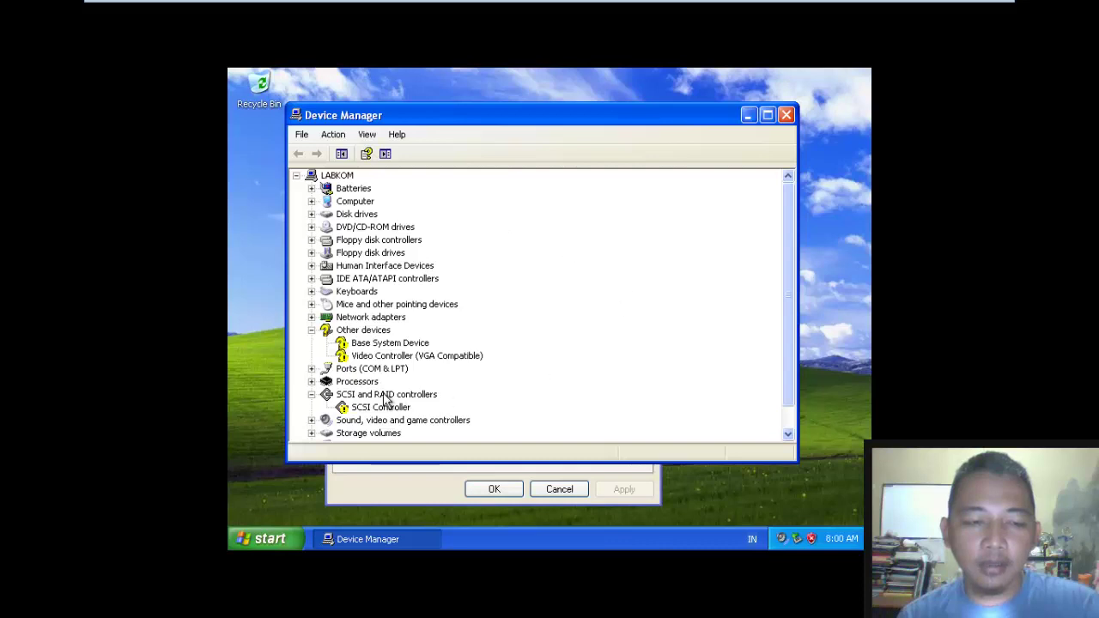
click(310, 394)
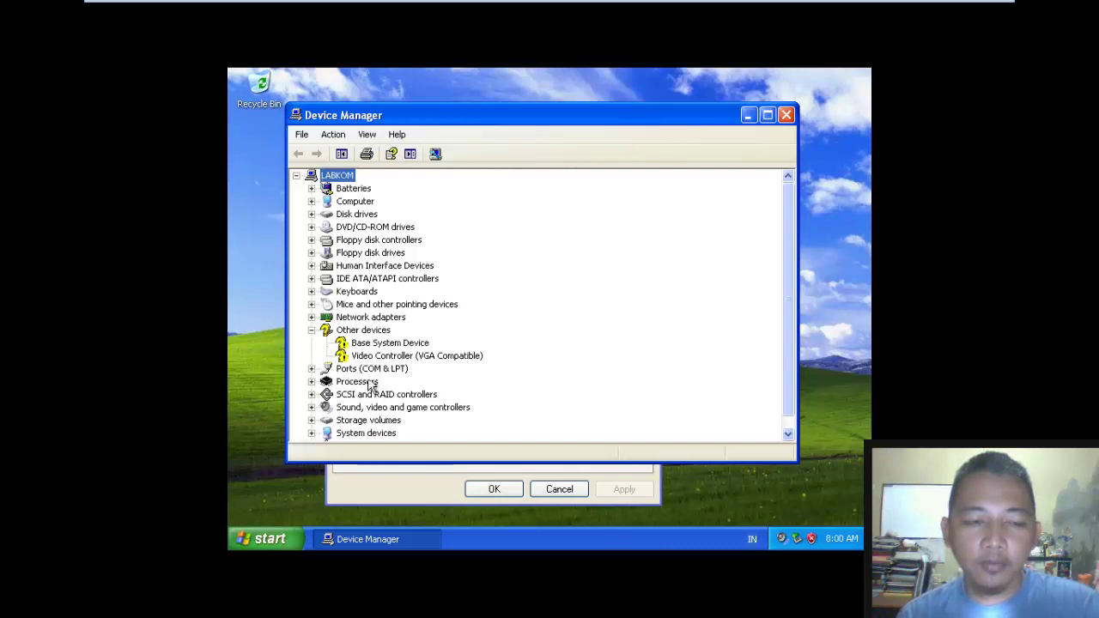
Step: Examine the Base System Device and Video Controller (VGA Compatible) entries under Other devices in Device Manager
click(367, 333)
click(378, 343)
click(384, 355)
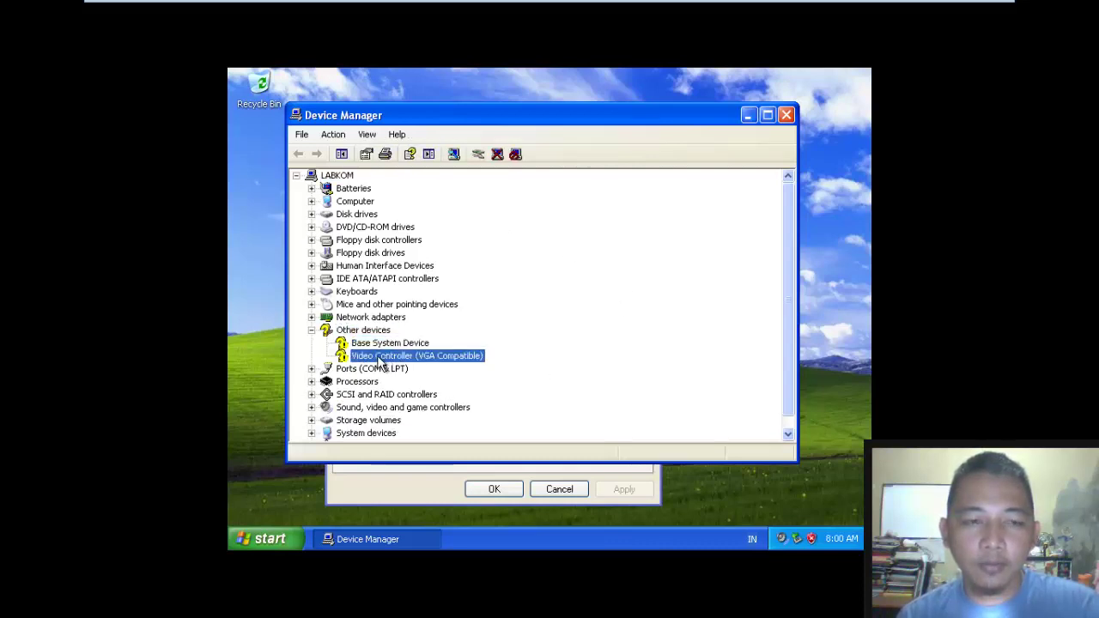
click(378, 343)
click(381, 355)
click(378, 344)
click(380, 357)
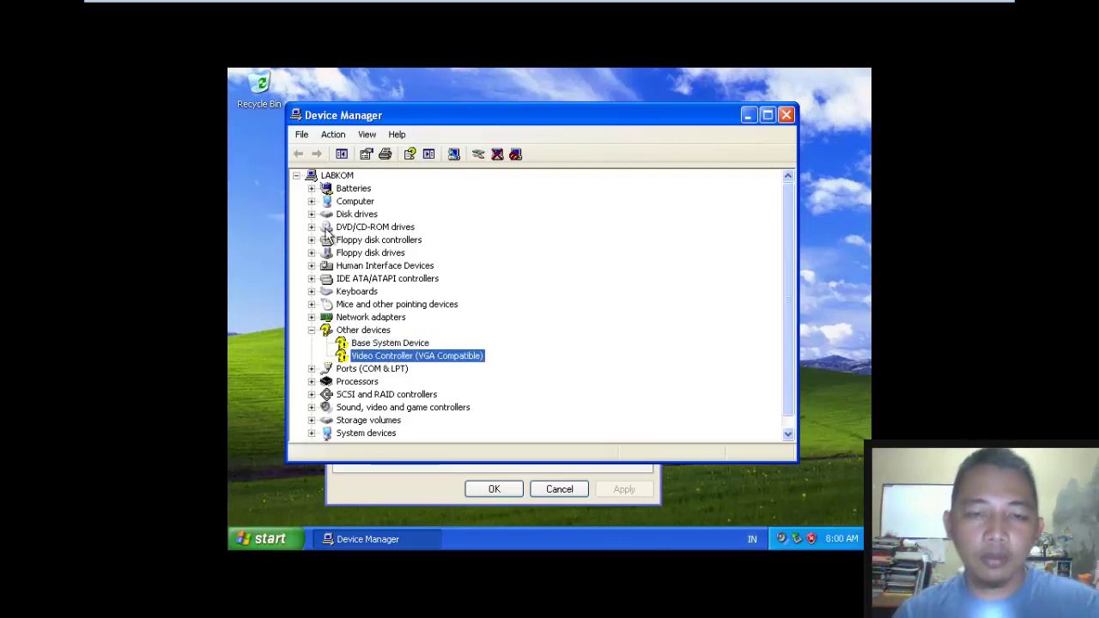
click(374, 344)
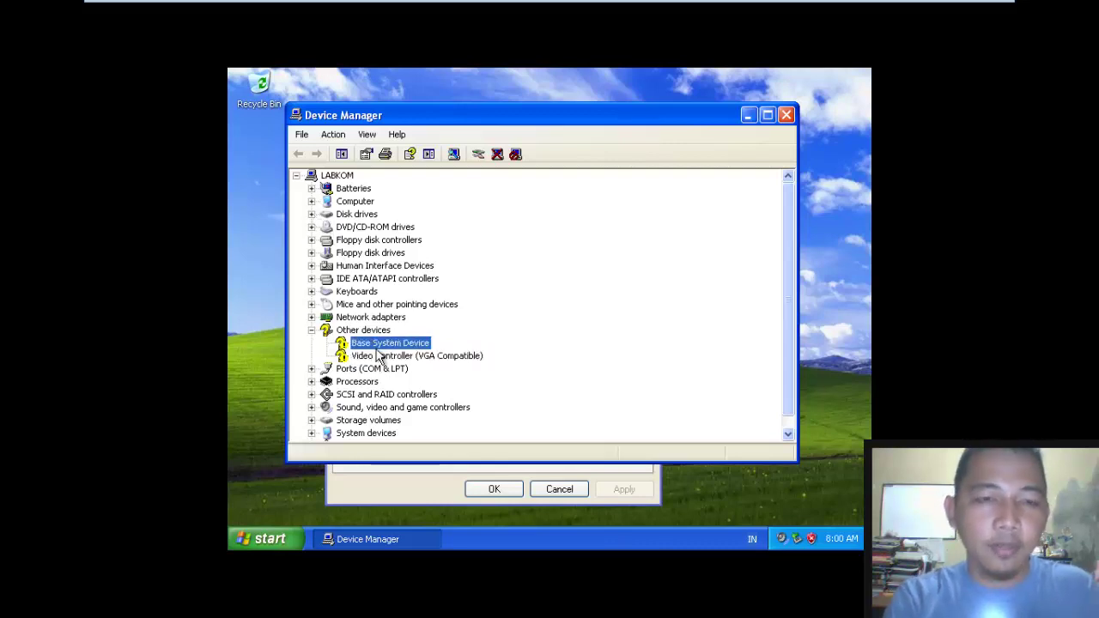
click(378, 356)
click(377, 344)
click(375, 359)
click(376, 344)
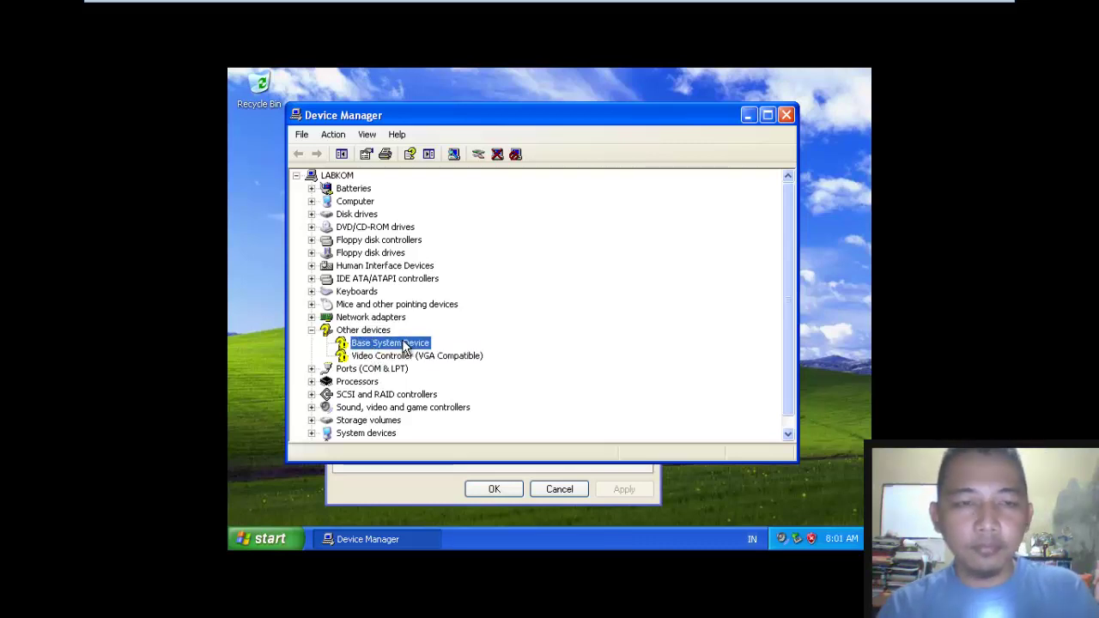
click(391, 356)
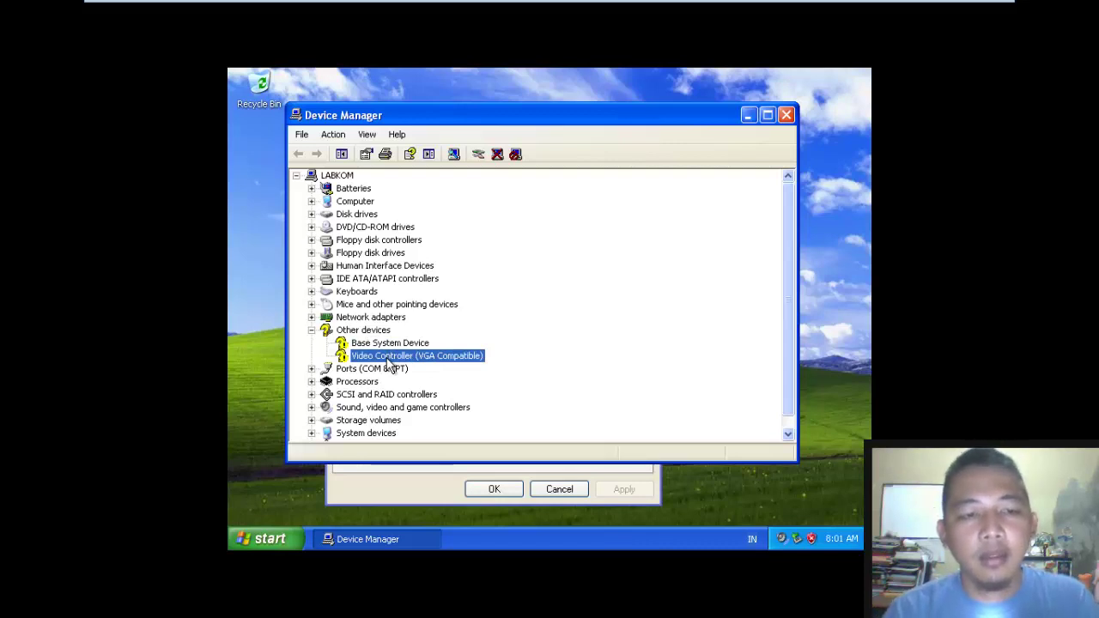
Step: Release the cursor from the guest and take the Windows XP SP3 virtual machine out of full-screen mode
click(417, 53)
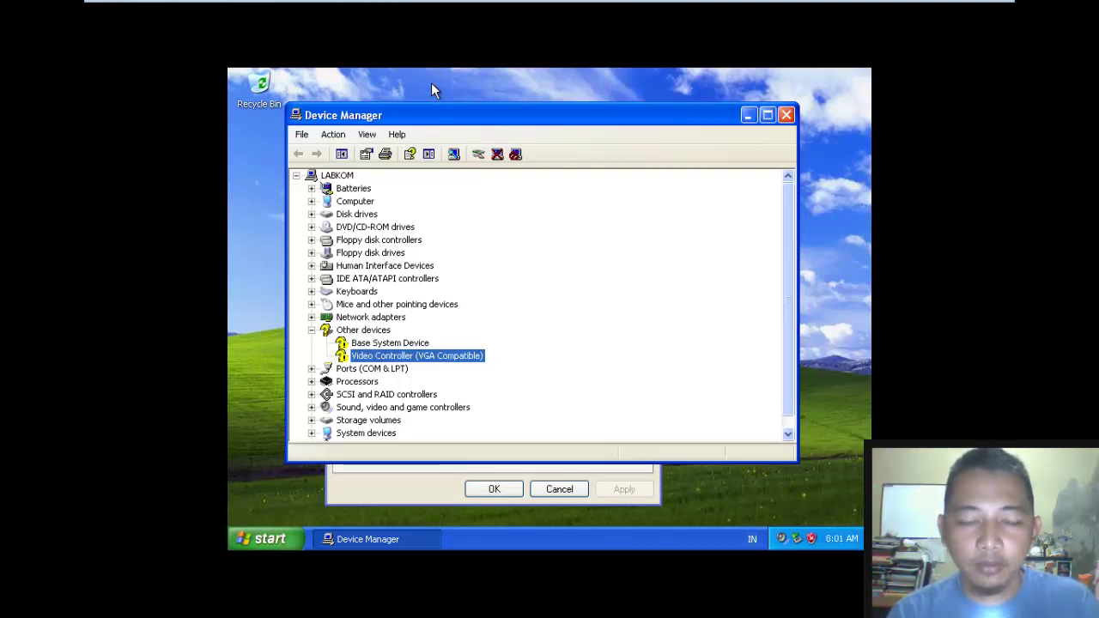
key(ctrl+alt)
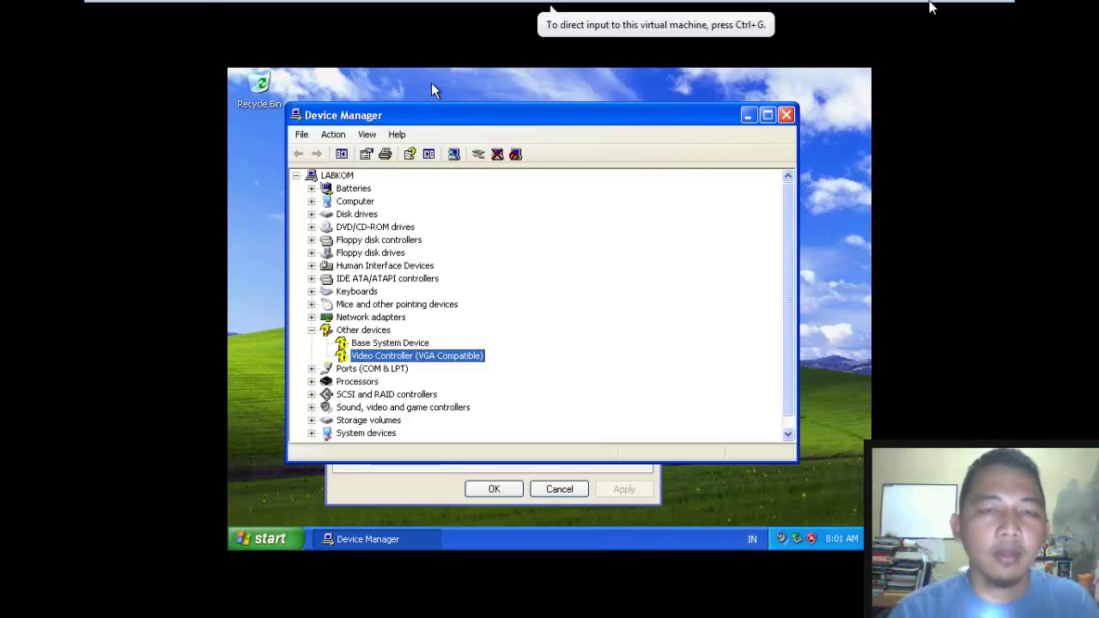
mouse_move(932, 6)
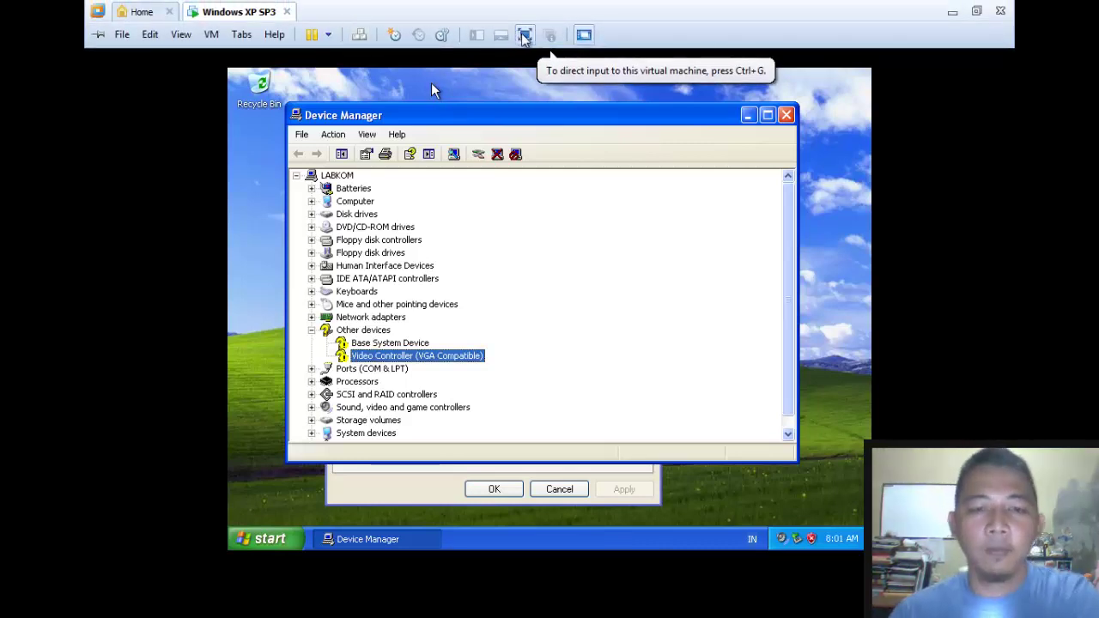
click(525, 35)
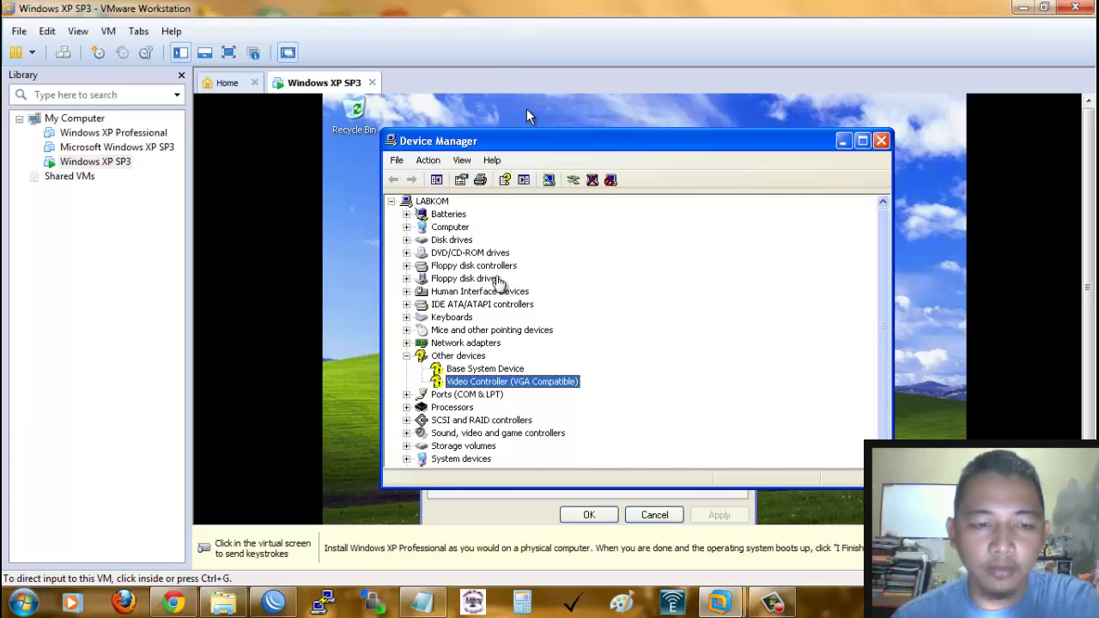
click(772, 603)
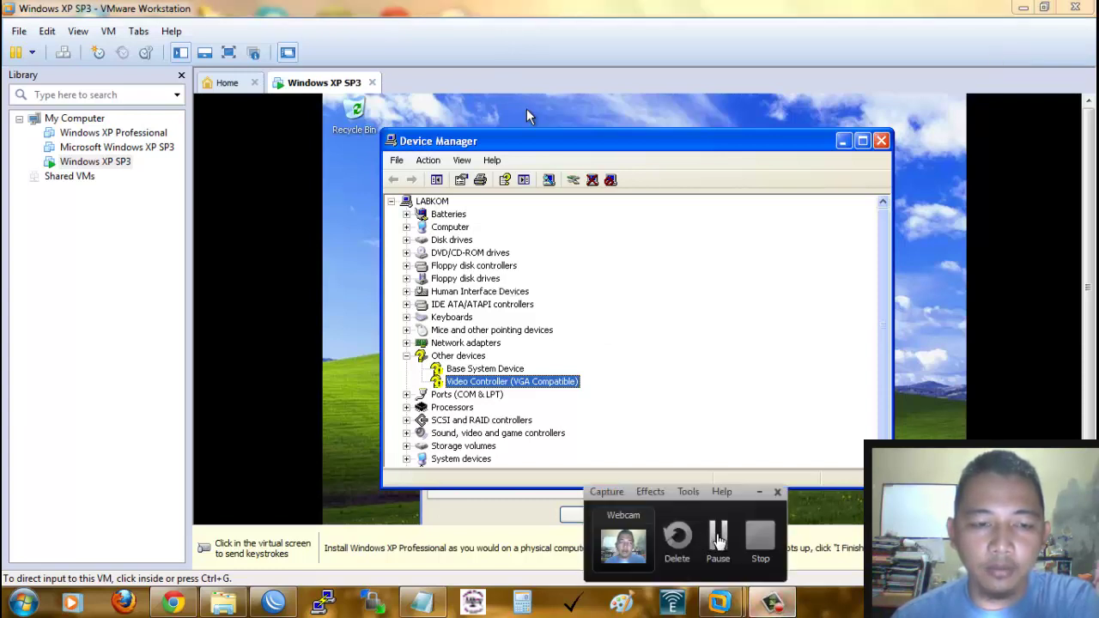
click(719, 537)
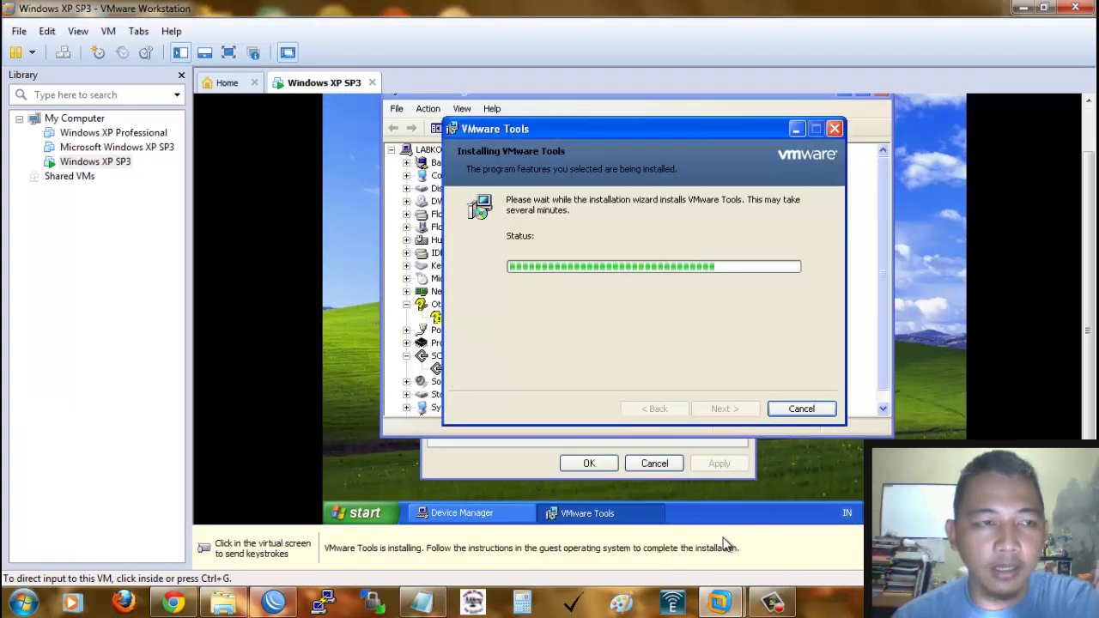
Step: Move the VMware Tools installer window aside to uncover the device list in Device Manager
click(662, 360)
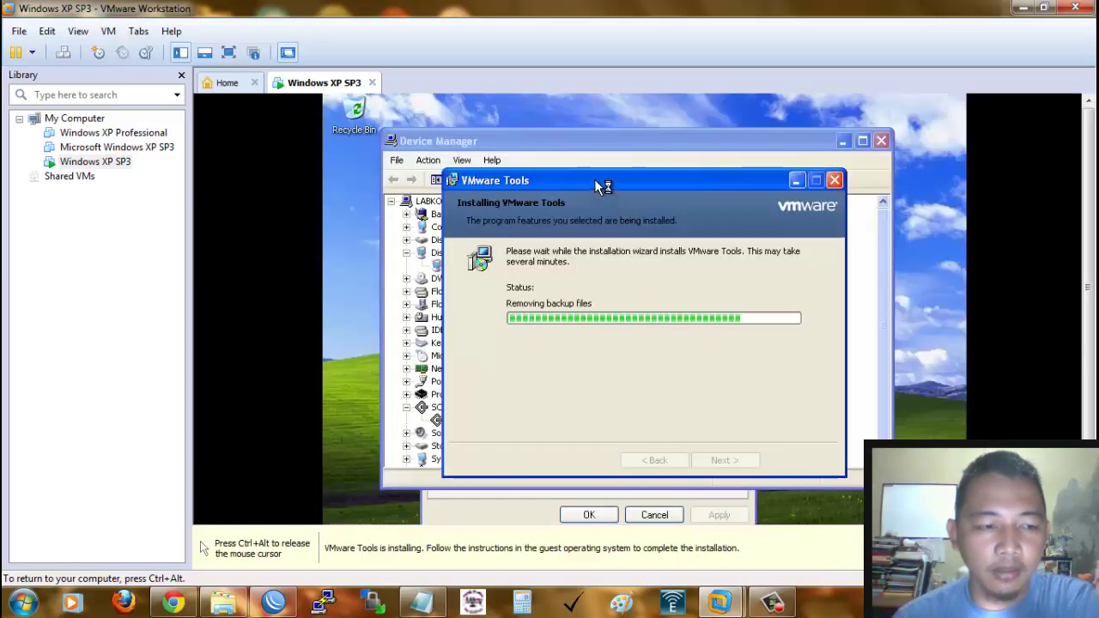
drag(594, 182, 682, 117)
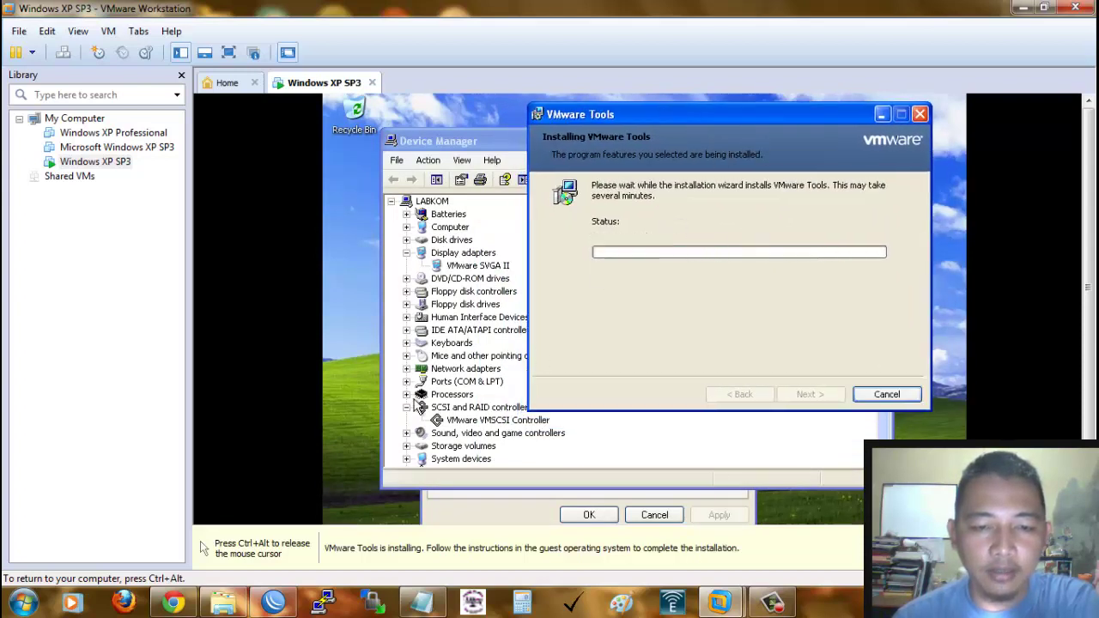
Step: Release the cursor from the guest and issue Cancel VMware Tools Installation for the Windows XP SP3 machine in the library
key(ctrl+alt)
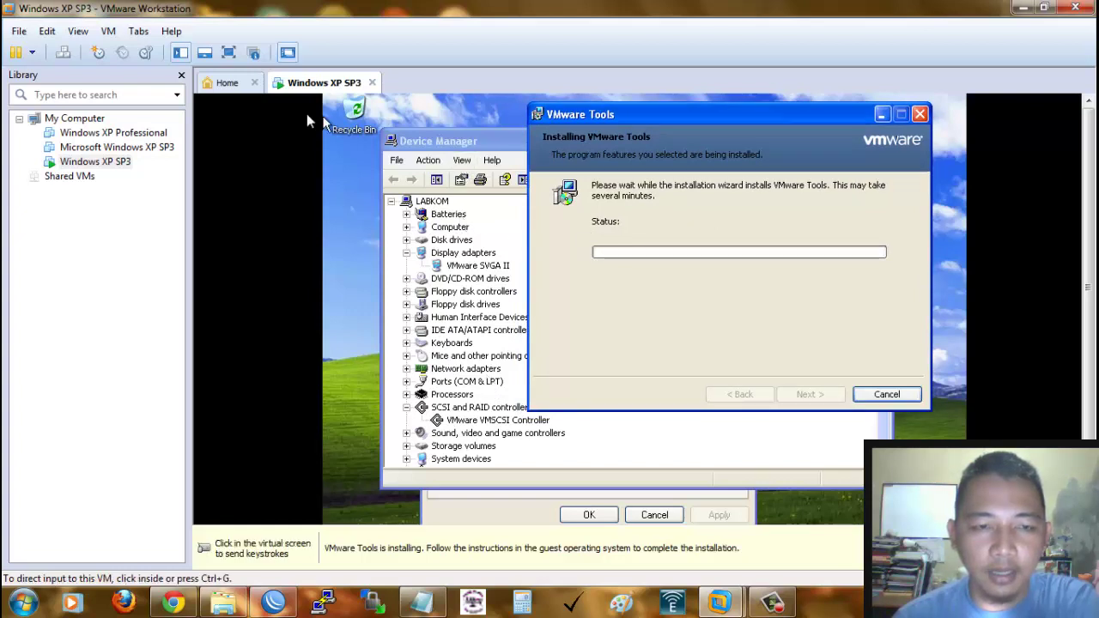
click(307, 103)
key(ctrl+alt)
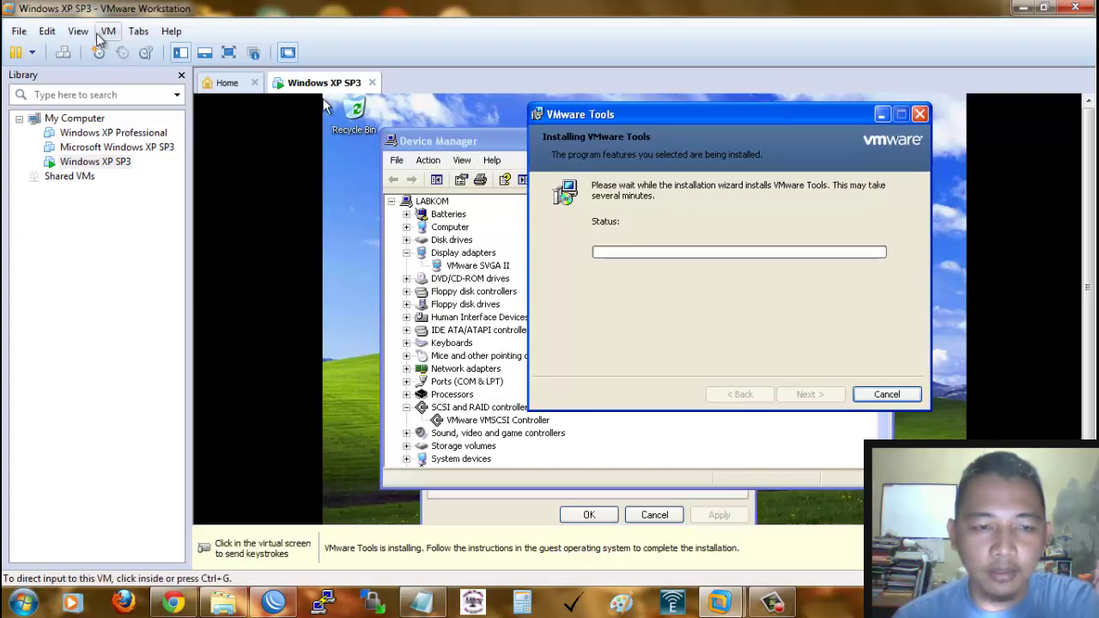
right_click(76, 166)
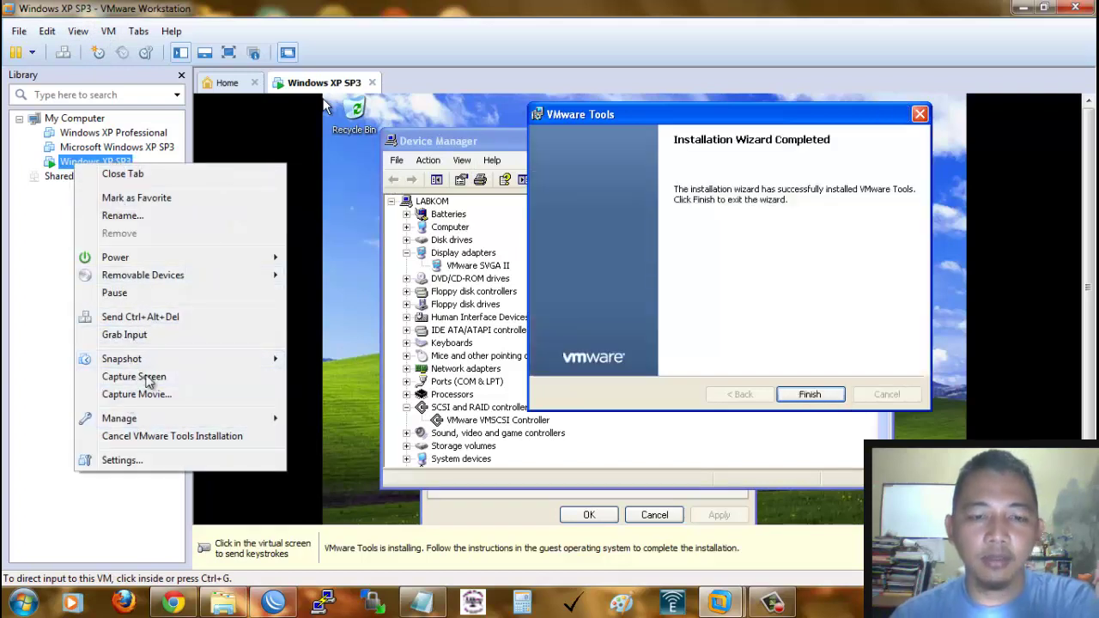
click(149, 437)
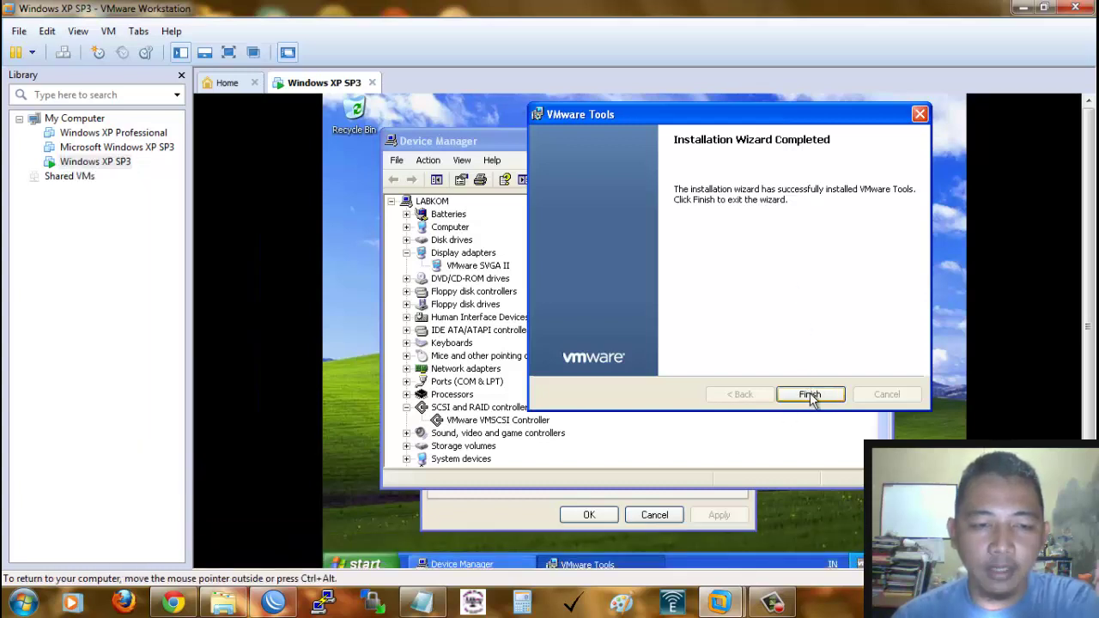
Step: Finish the VMware Tools installation wizard and agree to restart the guest system immediately
click(813, 397)
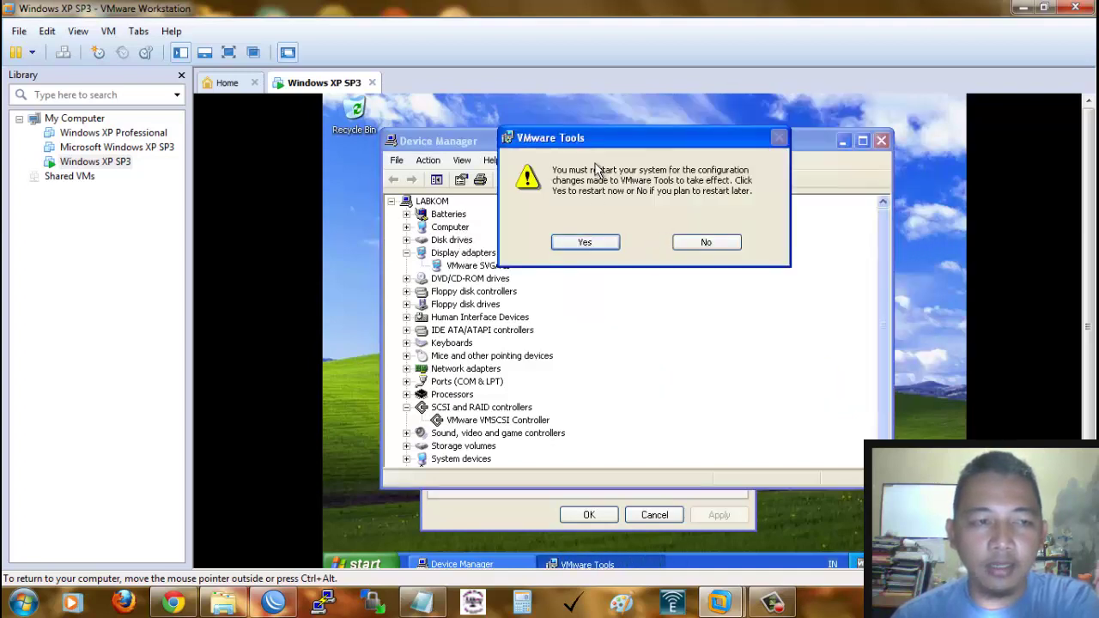
drag(588, 137, 668, 256)
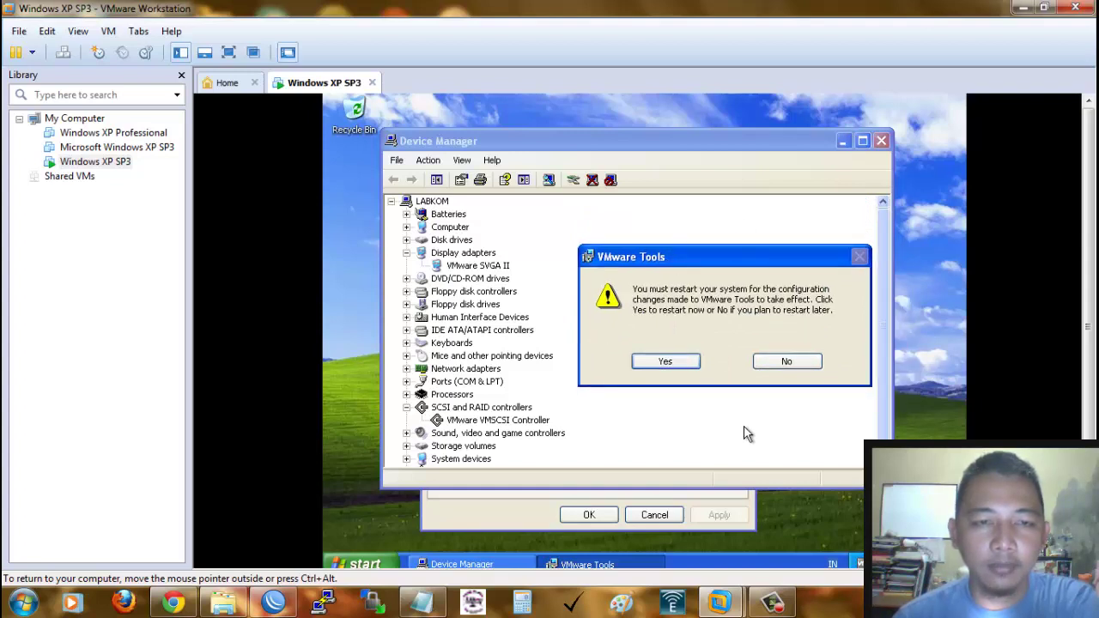
click(666, 362)
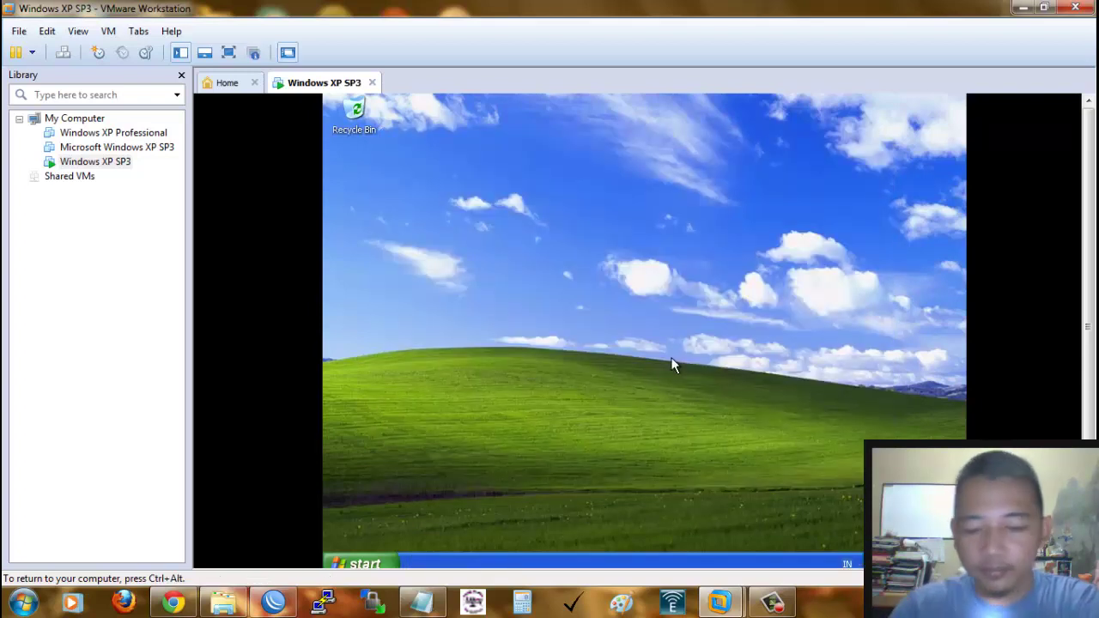
Step: Set the virtual machine's CD/DVD (IDE) device to use physical drive E: instead of the ISO image
click(108, 31)
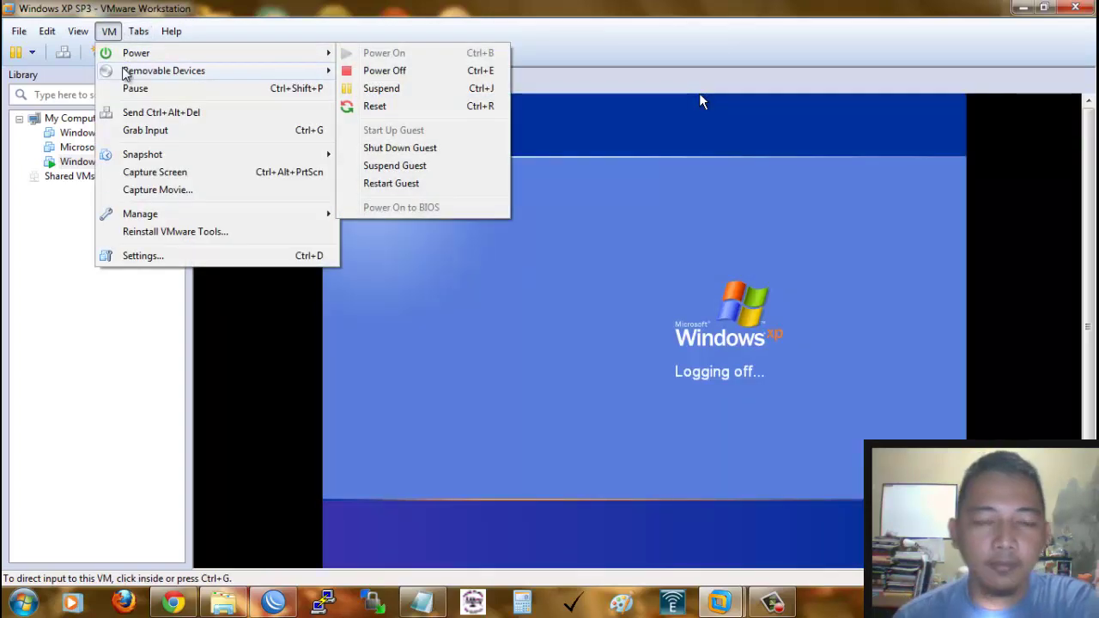
mouse_move(129, 70)
mouse_move(371, 74)
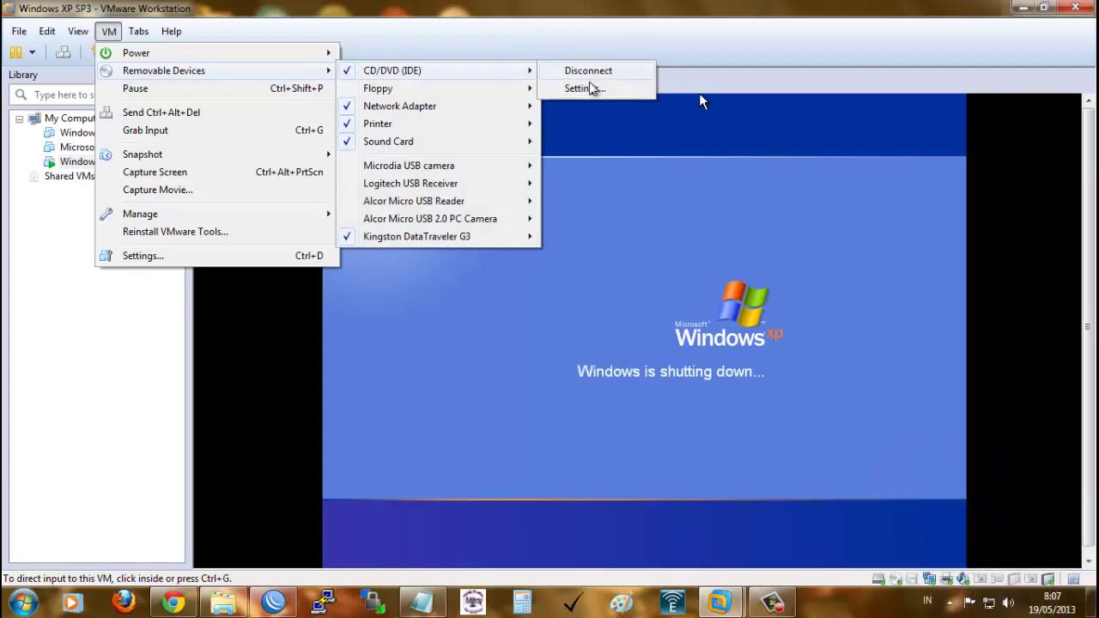
click(587, 88)
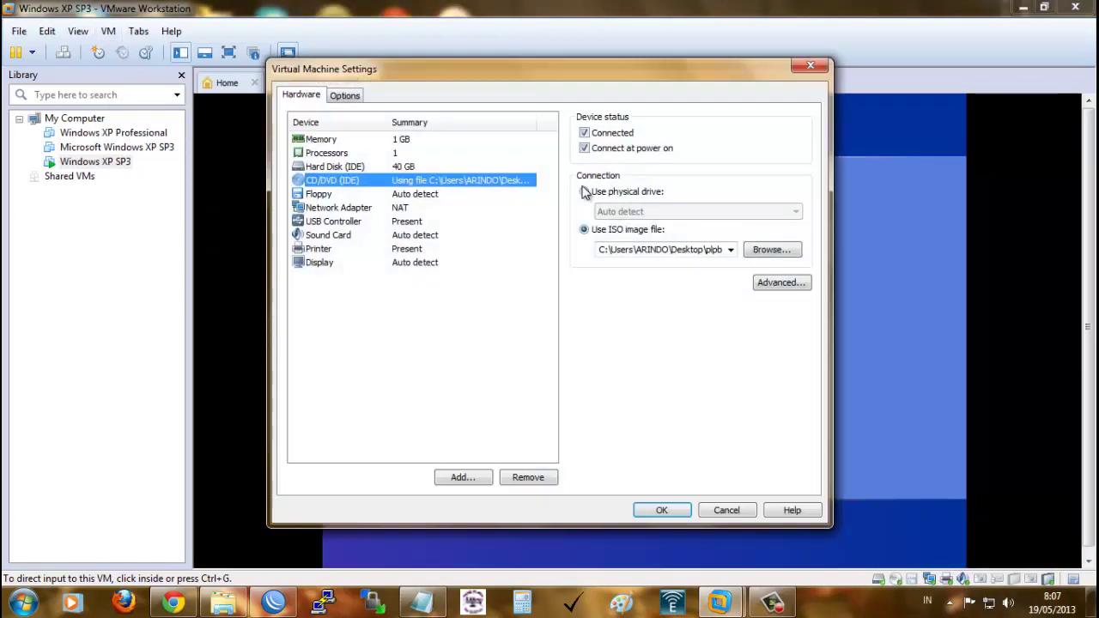
click(584, 192)
click(625, 211)
click(631, 225)
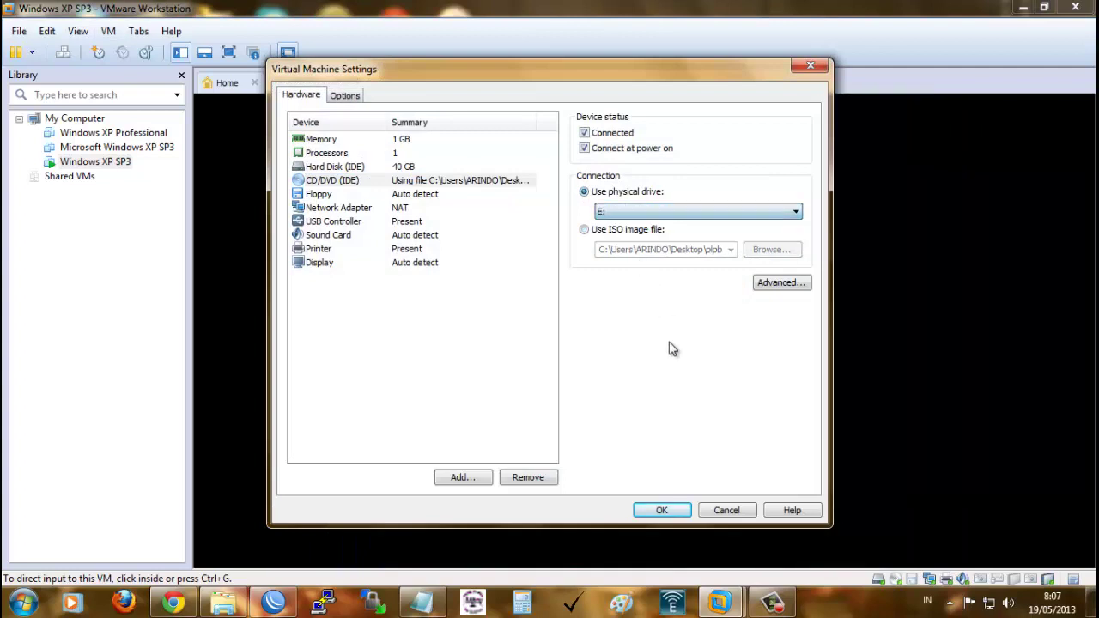
click(663, 510)
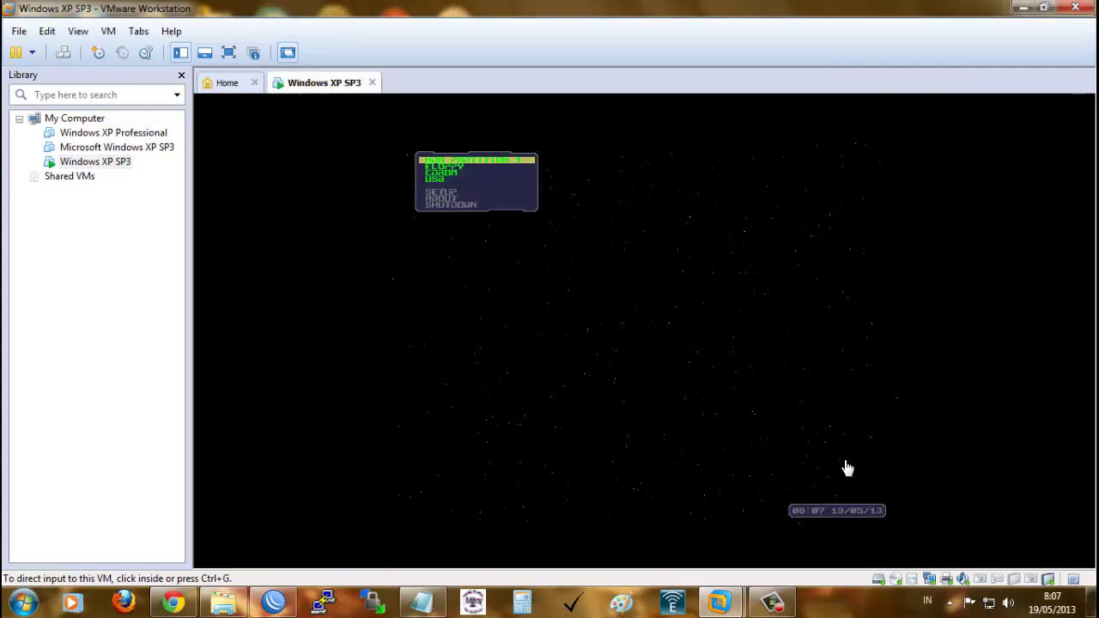
Step: Boot the virtual machine from HDD partition 1 in the boot manager
click(653, 326)
key(Return)
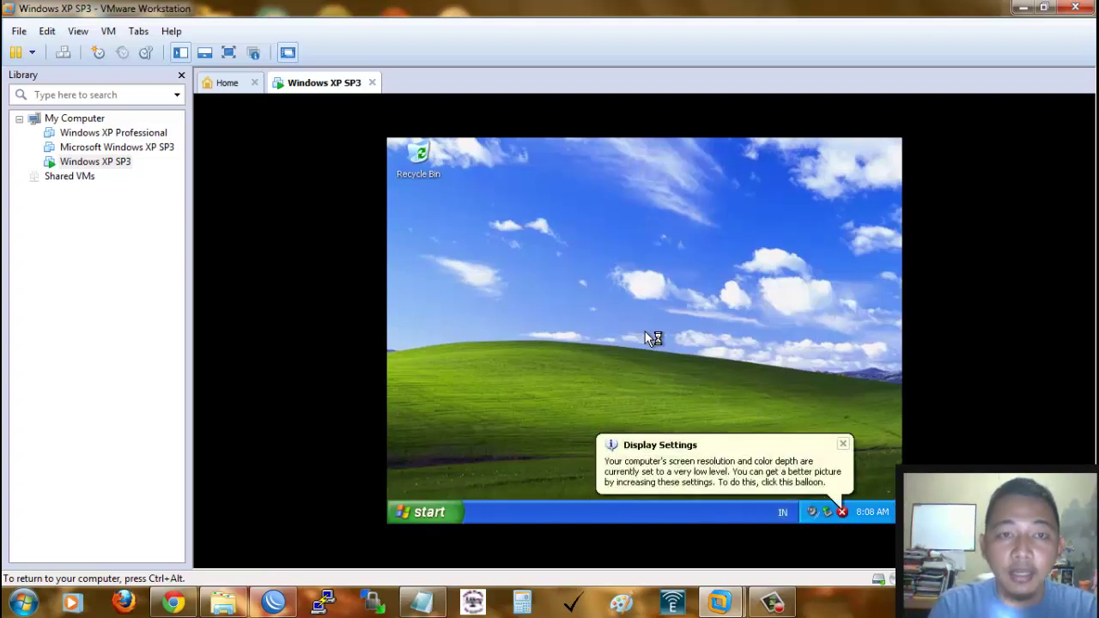
Step: Switch to mission.txt in Notepad and move its window lower over the virtual machine to review the mission list
key(ctrl+alt)
click(404, 605)
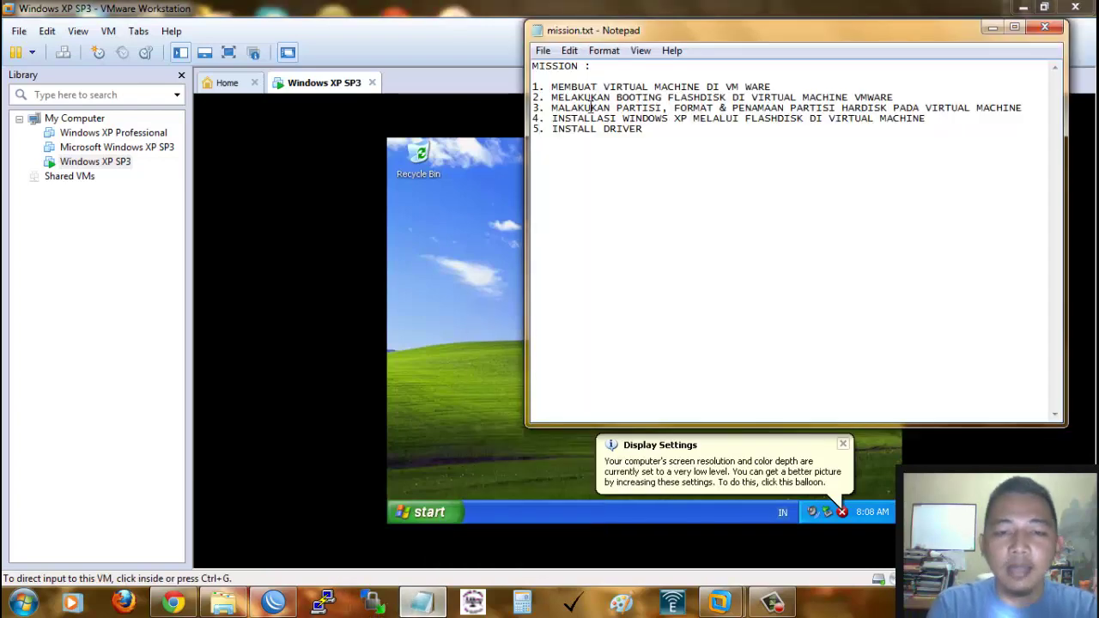
drag(646, 36, 618, 189)
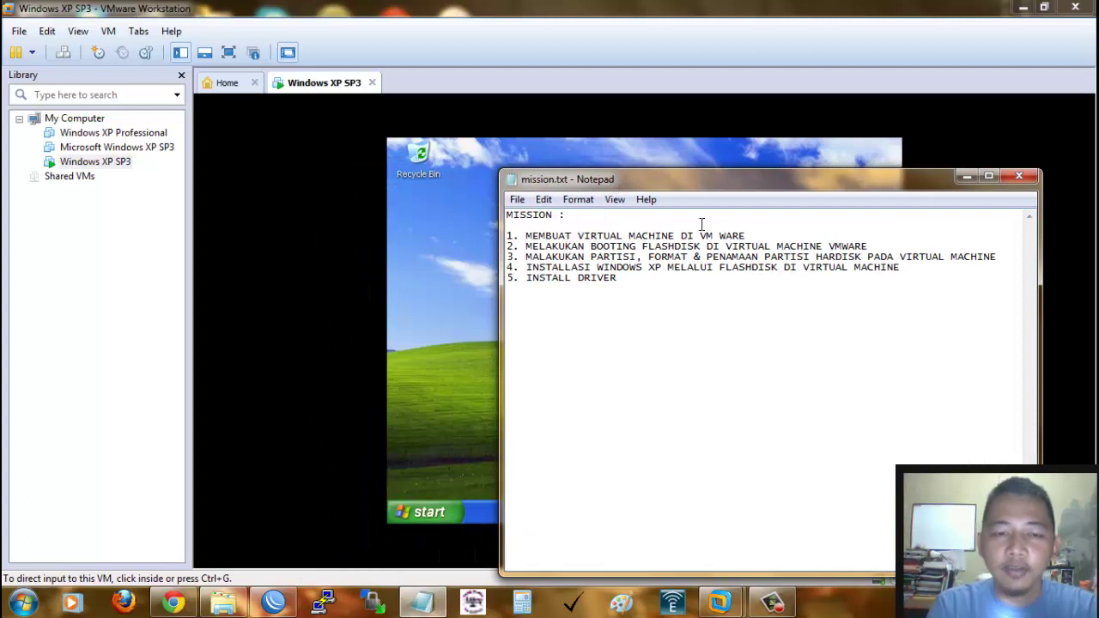